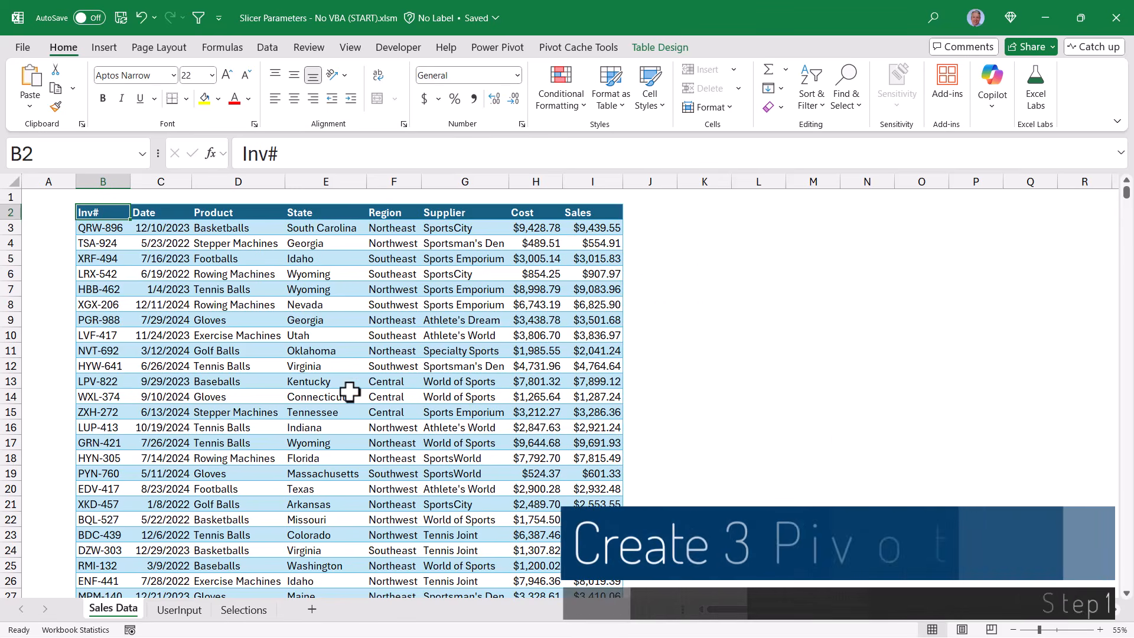
Create a PivotTable from the tblSales table at cell B4 of the existing Selections sheet, listing Product as rows.
left_click(642, 48)
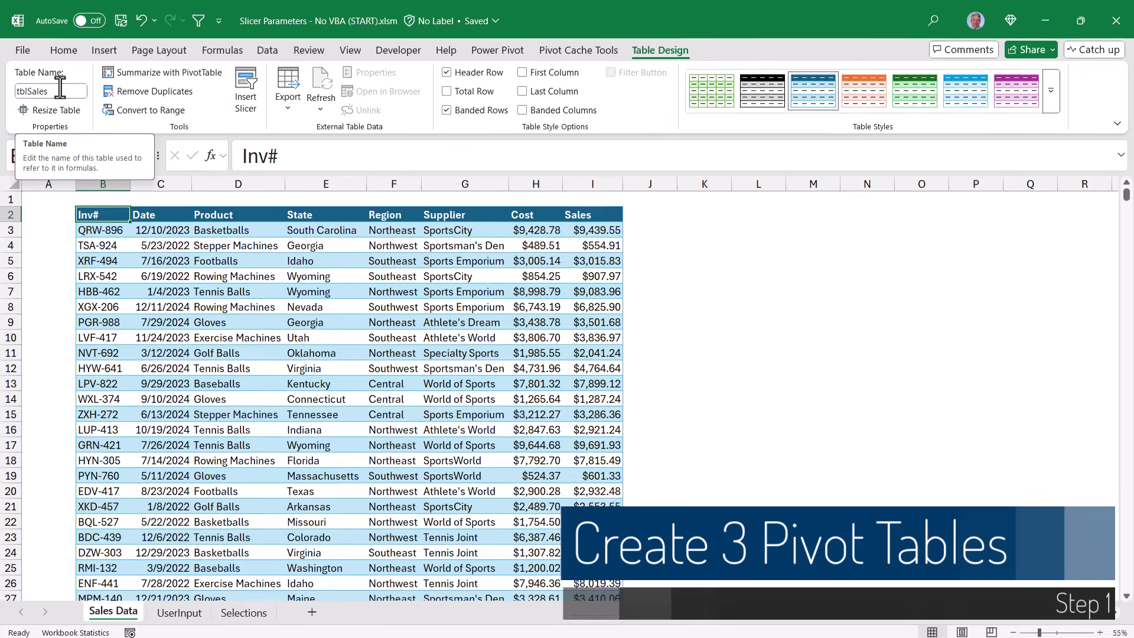
left_click(243, 608)
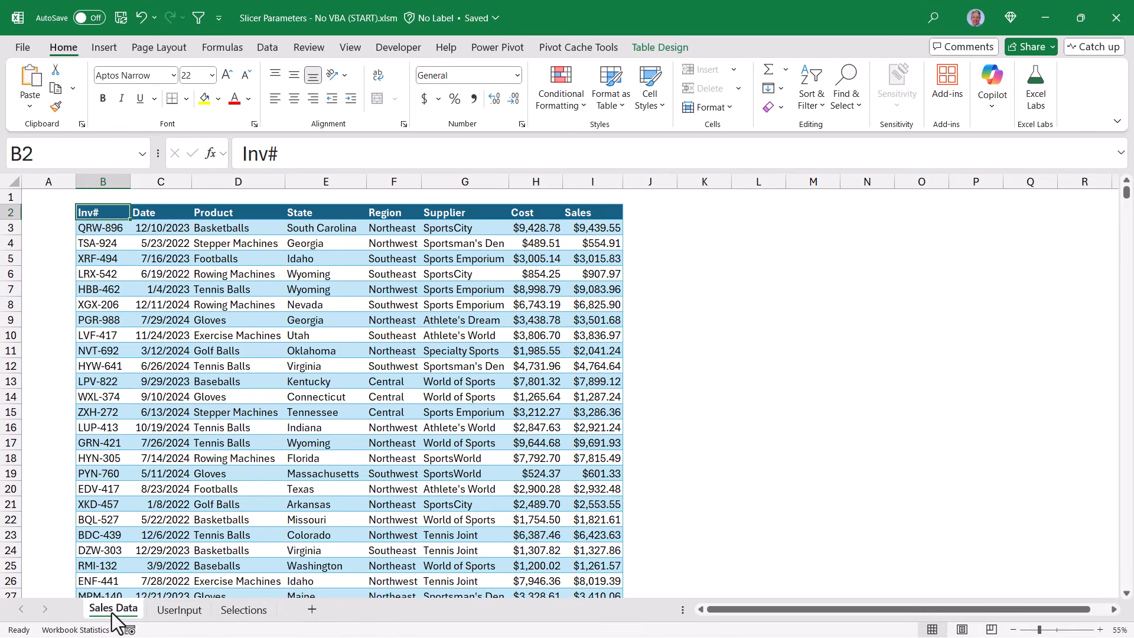
left_click(657, 49)
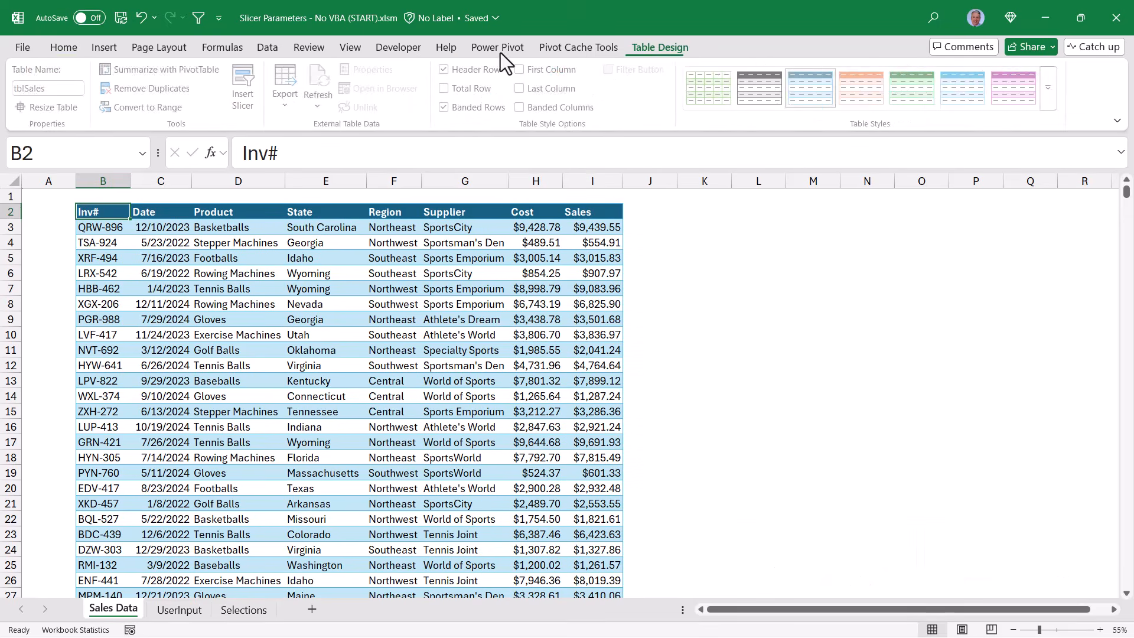
left_click(144, 72)
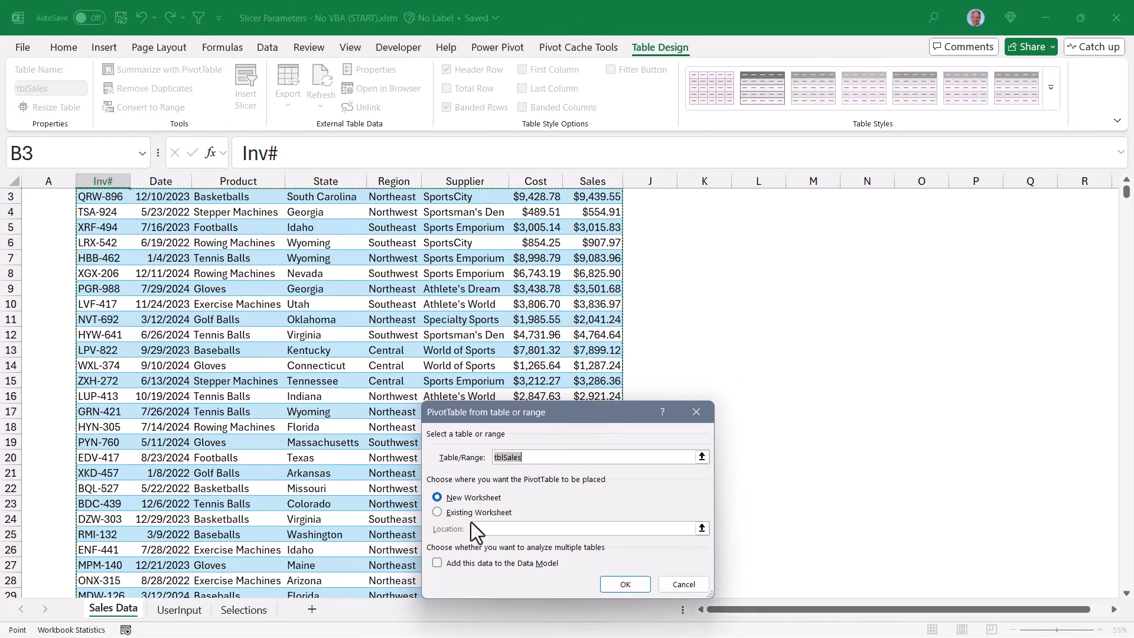
left_click(453, 511)
left_click(701, 528)
key("ctrl+Page_Down")
key("ctrl+Page_Down")
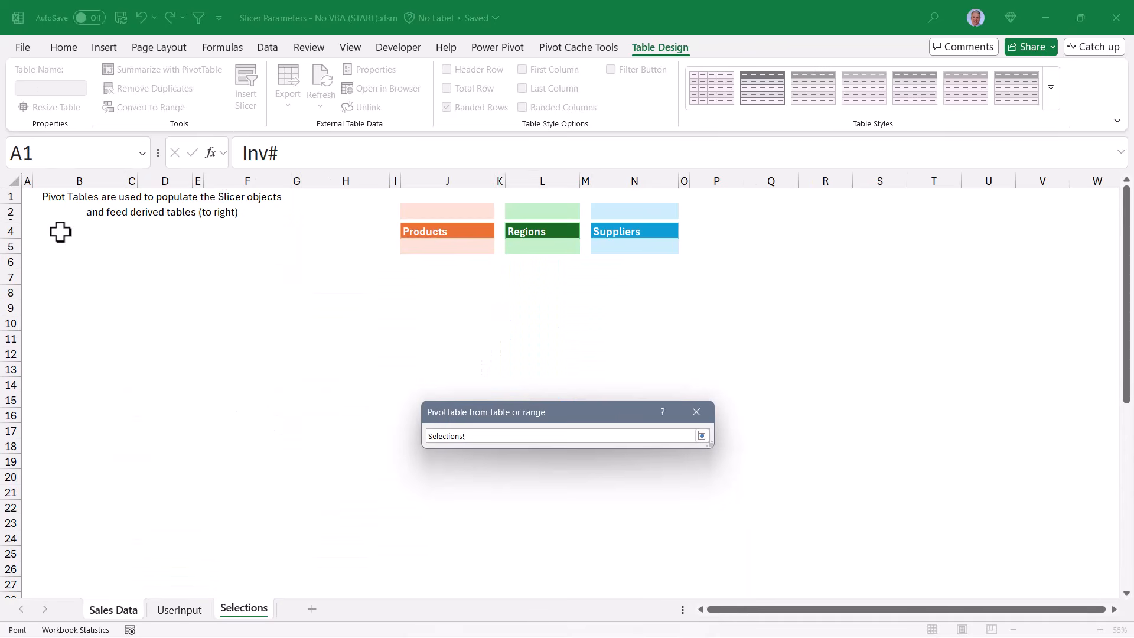
left_click(60, 231)
key("Return")
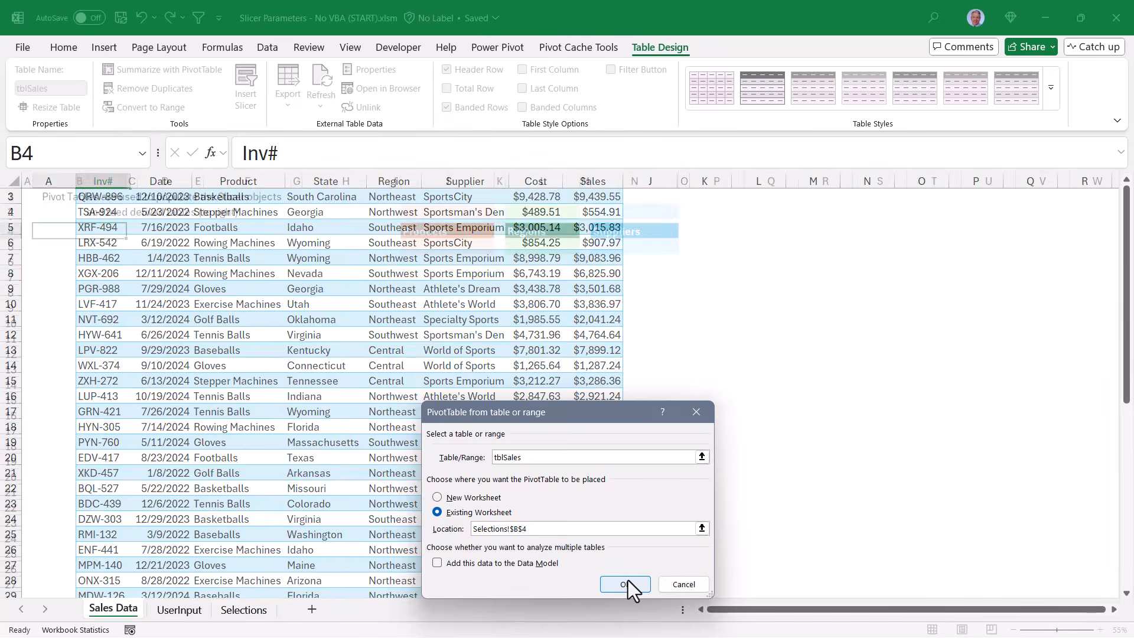
left_click(626, 583)
left_click(892, 306)
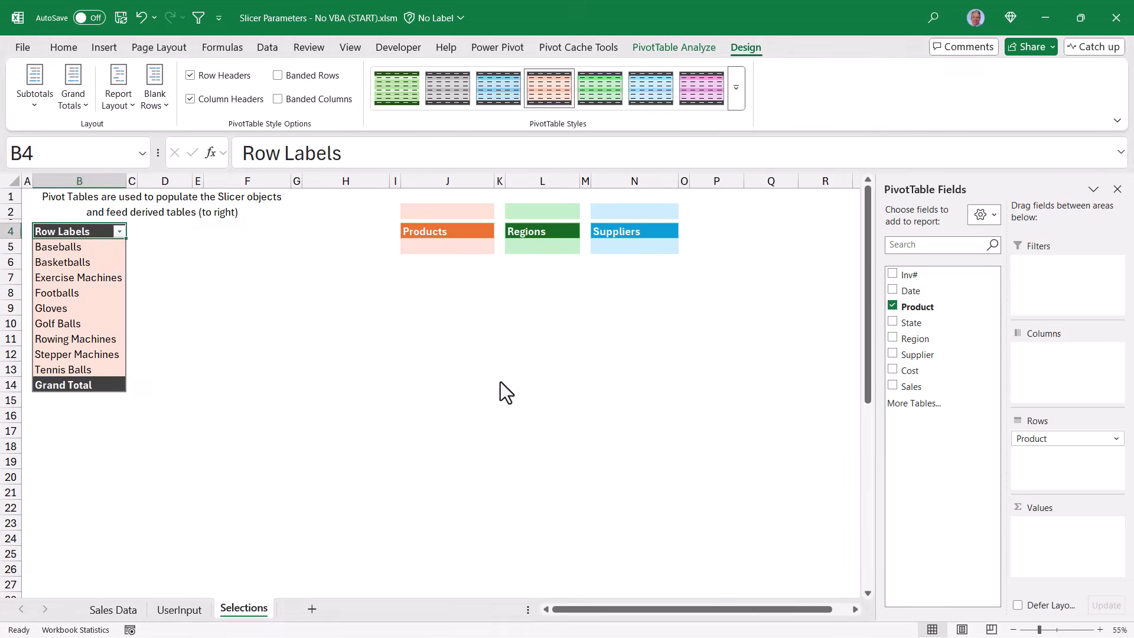
Turn off the Product PivotTable's subtotals and its grand totals for rows and columns, and show it in tabular form.
left_click(34, 89)
left_click(29, 133)
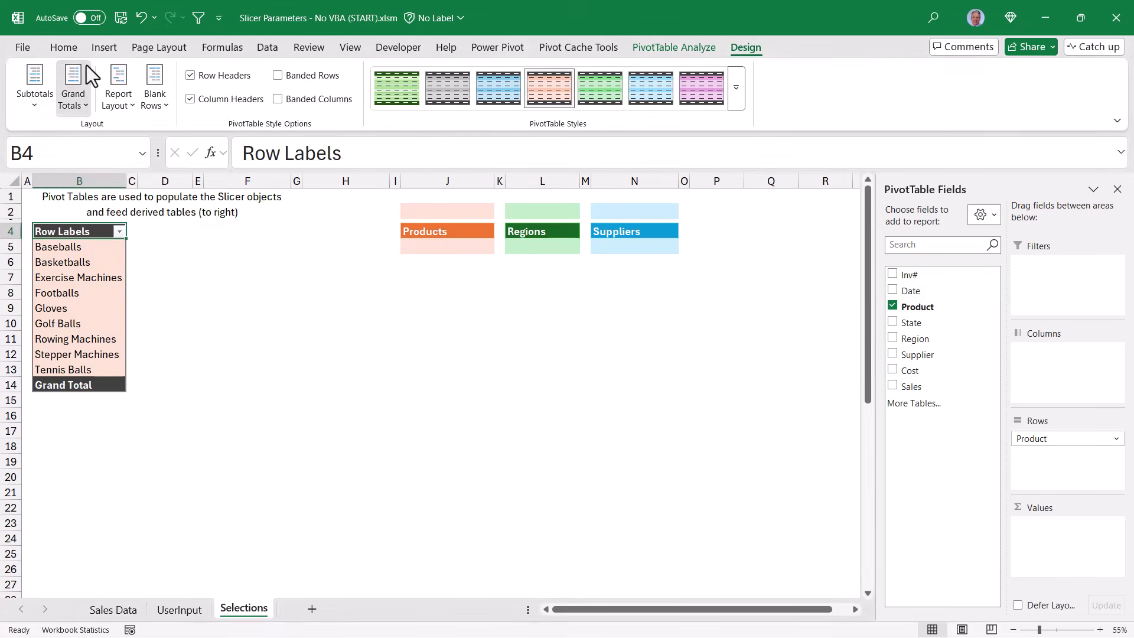
left_click(74, 89)
left_click(88, 135)
left_click(118, 89)
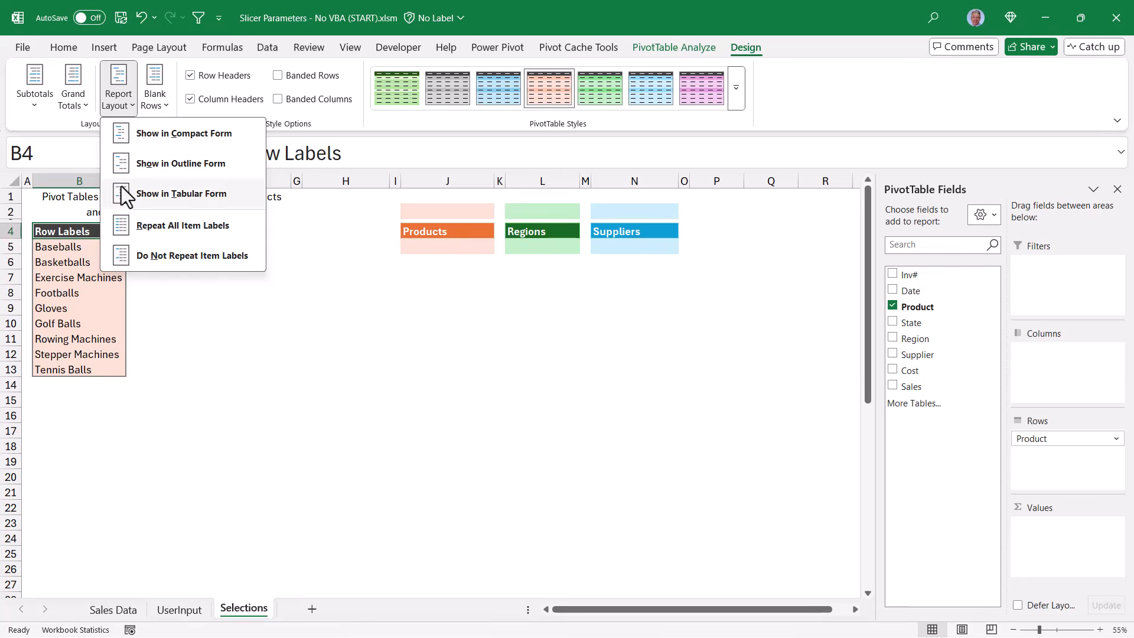
left_click(181, 193)
left_click(183, 234)
Create a second PivotTable from the tblSales table at cell D4 of the Selections sheet, listing Region as rows.
left_click(98, 611)
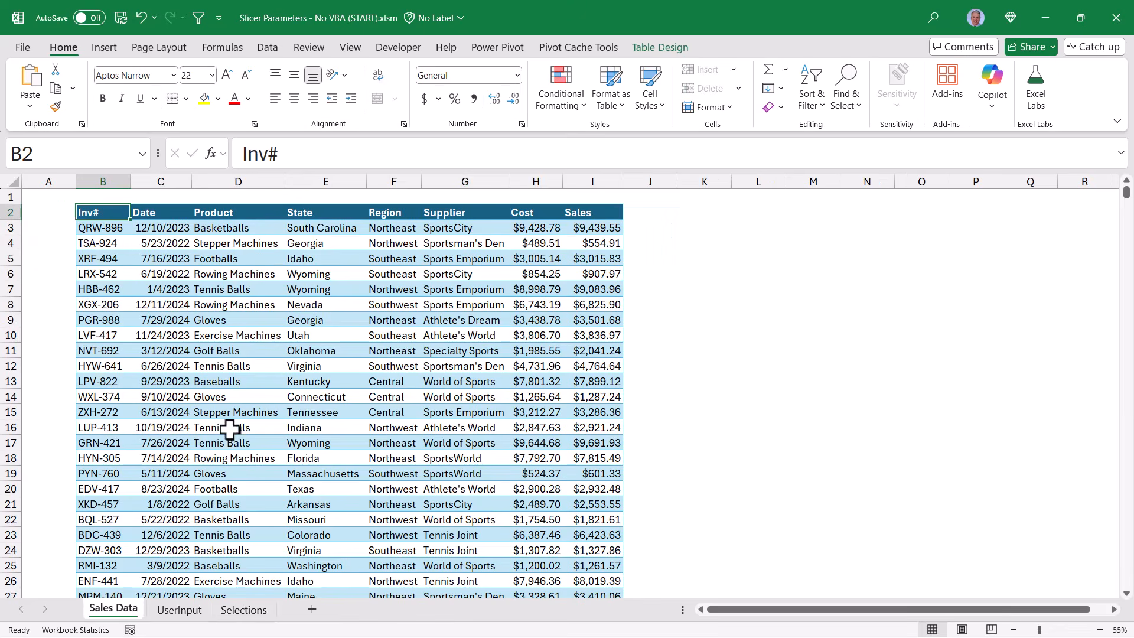
left_click(660, 47)
left_click(142, 70)
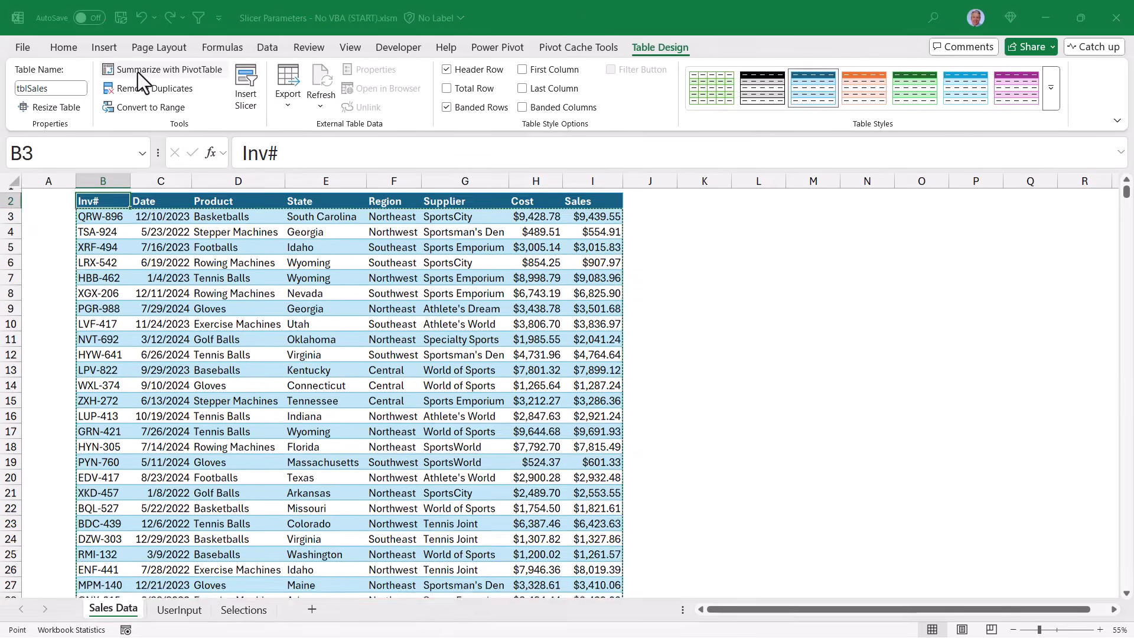
left_click(701, 527)
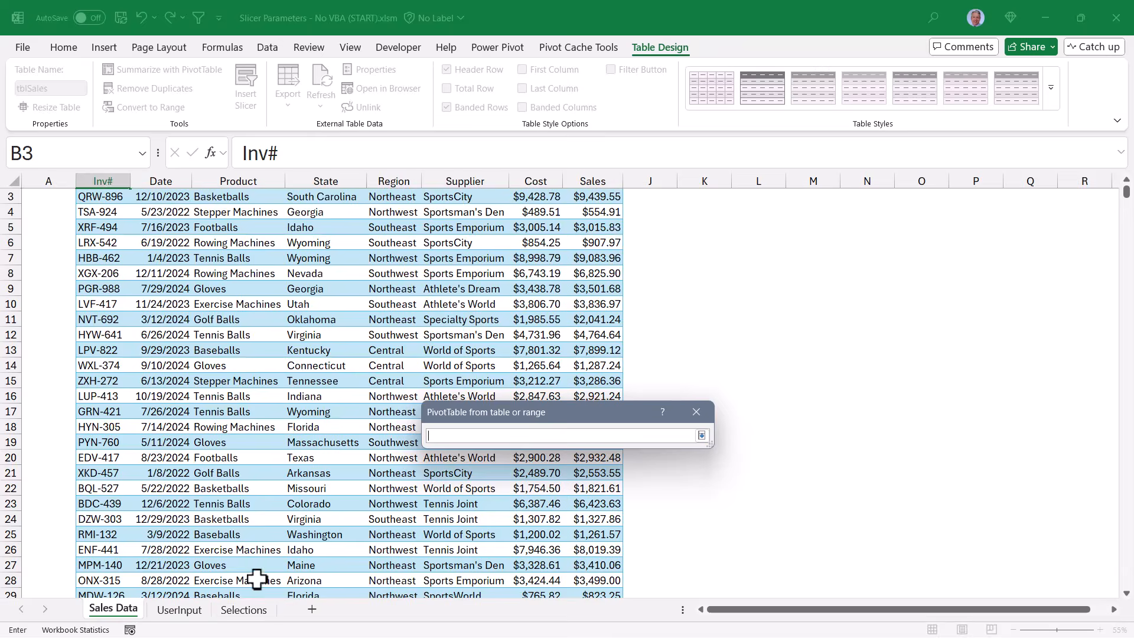
left_click(255, 611)
left_click(164, 231)
left_click(702, 435)
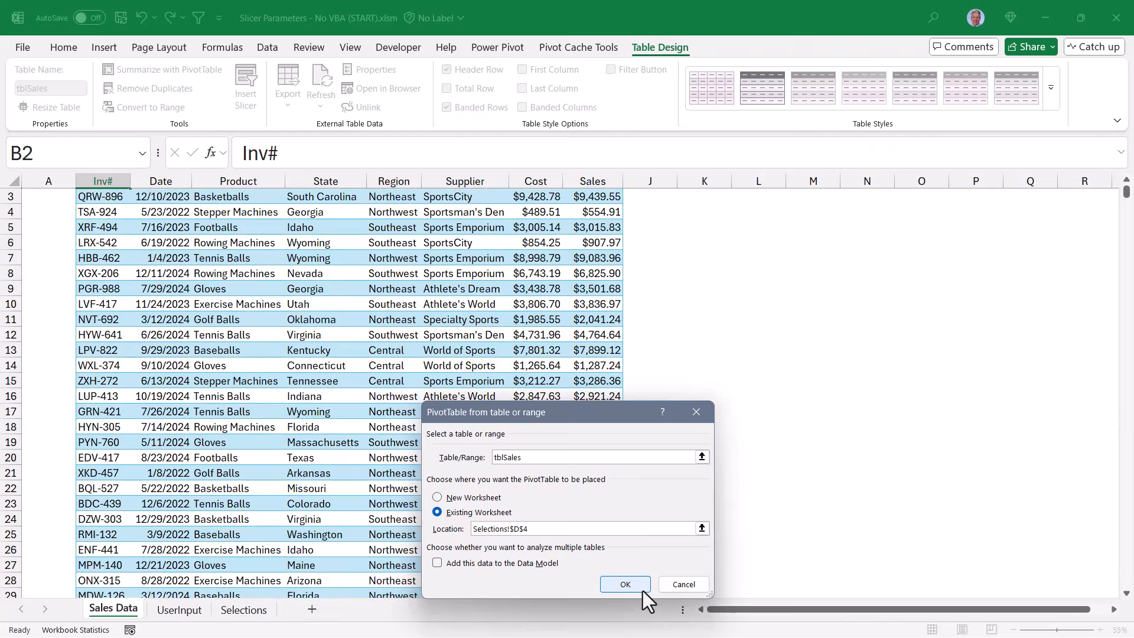
left_click(643, 589)
left_click(891, 338)
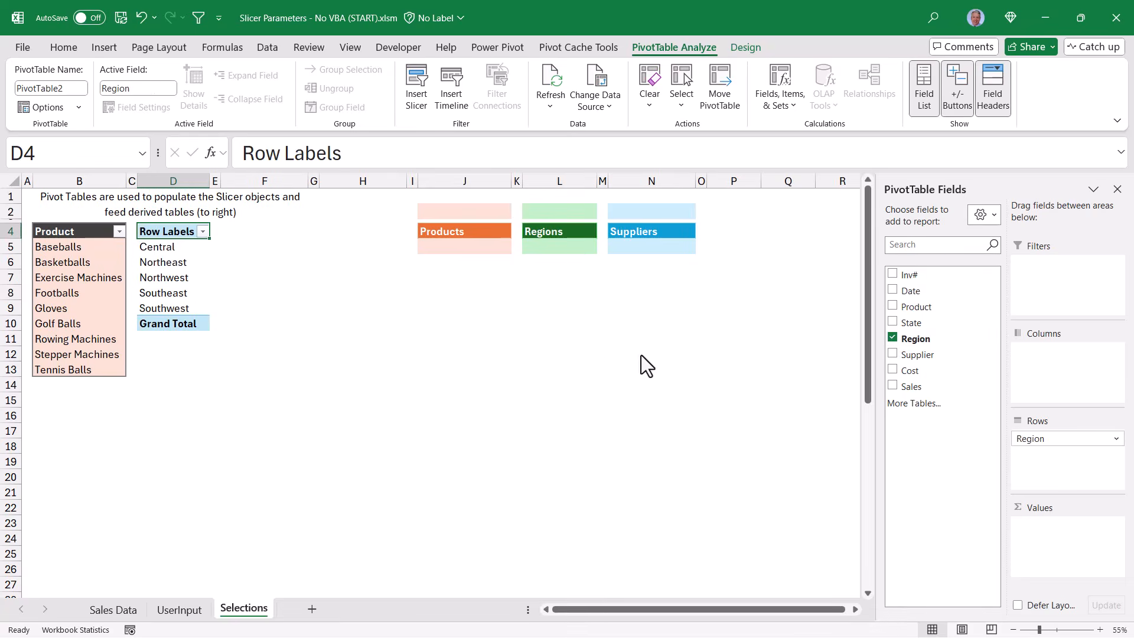
Format the Region PivotTable with the green style, totals turned off and a tabular layout.
left_click(745, 47)
left_click(599, 87)
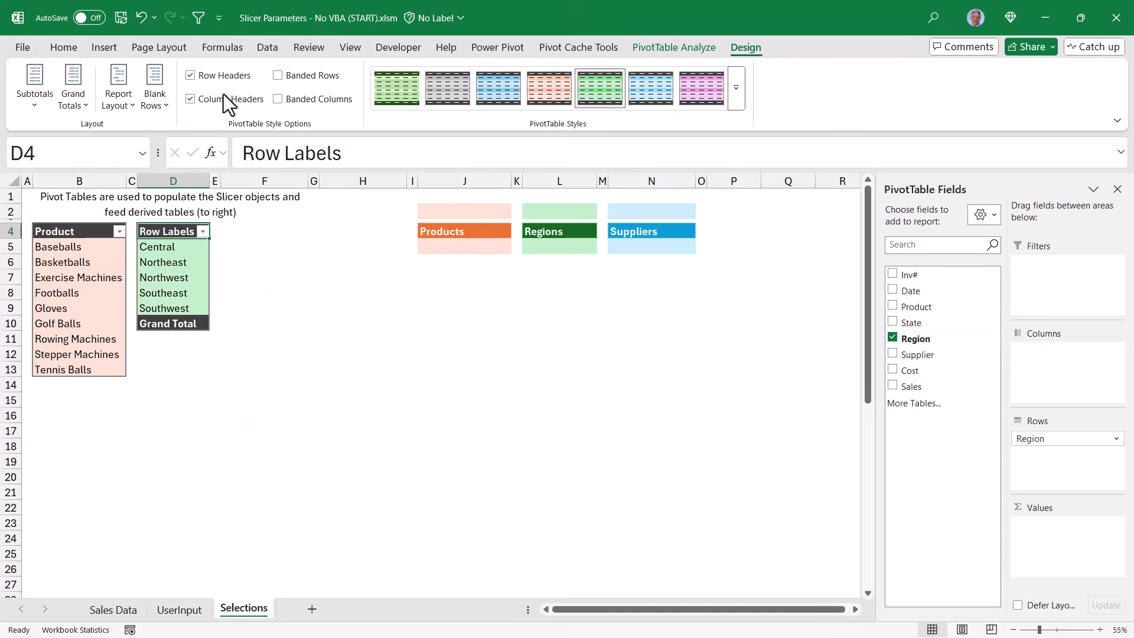
left_click(35, 89)
left_click(72, 95)
left_click(72, 89)
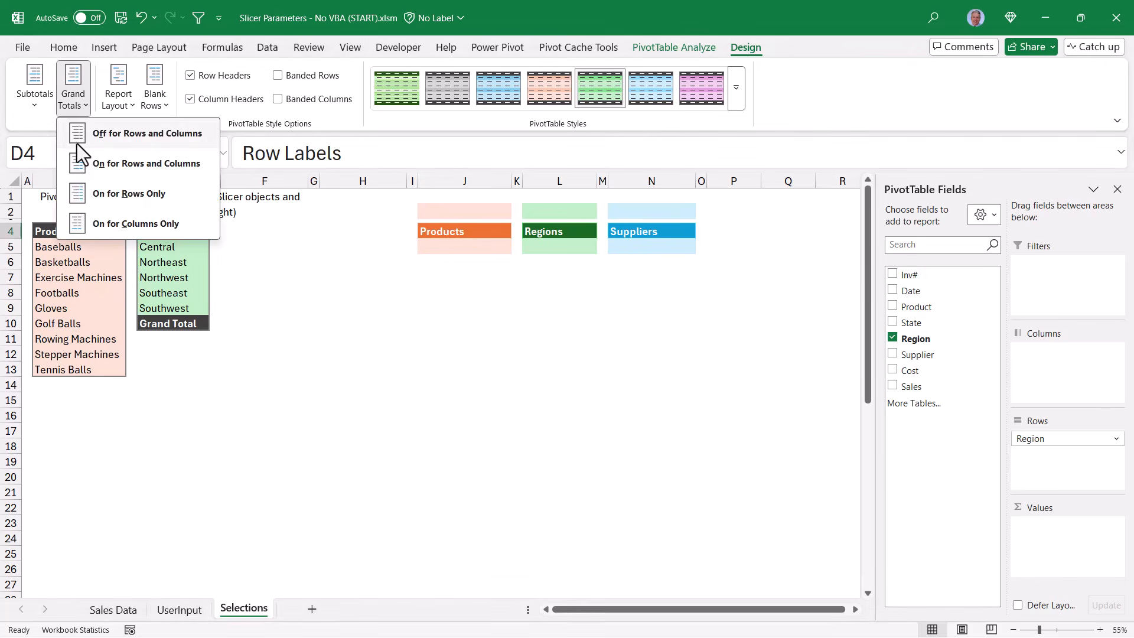
left_click(80, 136)
left_click(118, 88)
left_click(126, 190)
Create a third PivotTable from the tblSales table at cell F4 of the Selections sheet, listing Supplier as rows.
left_click(247, 231)
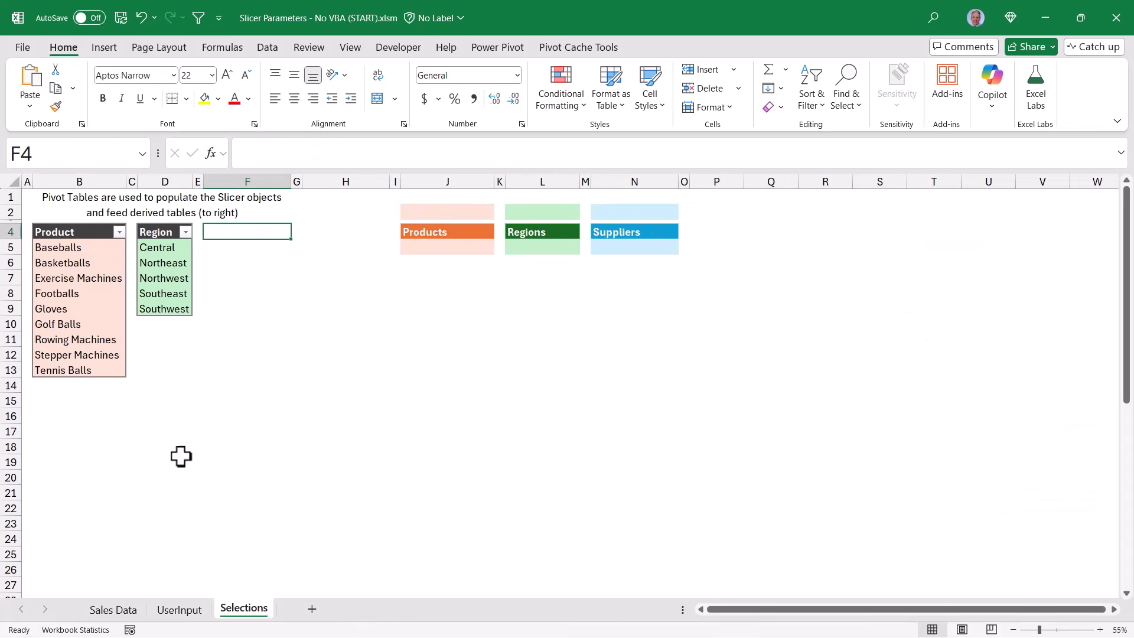
left_click(124, 612)
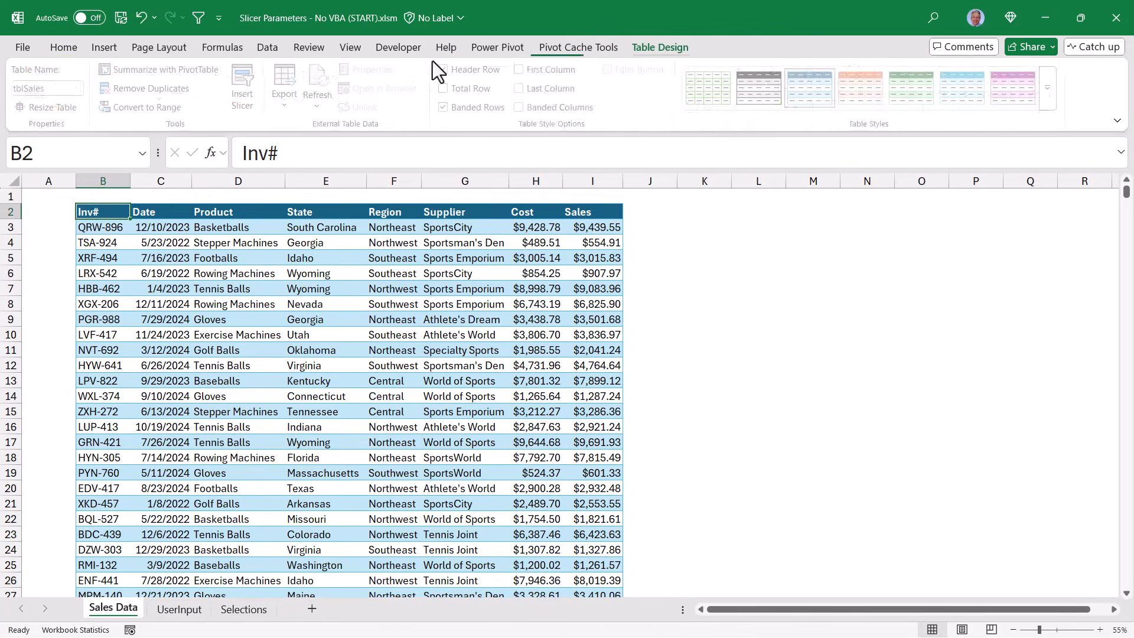
left_click(186, 72)
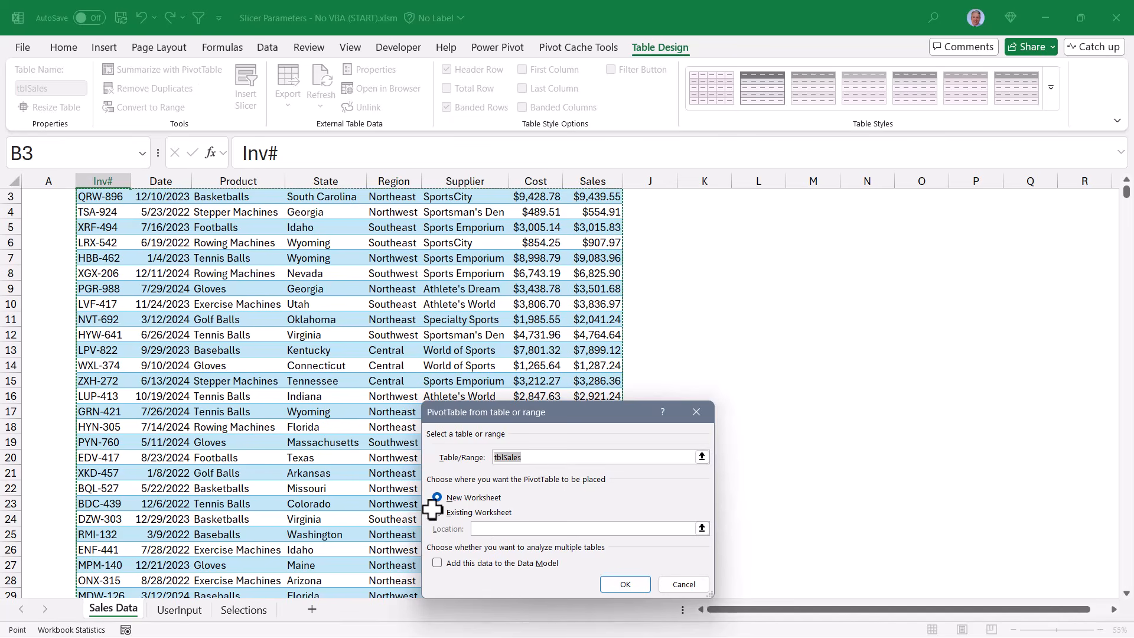
left_click(437, 512)
left_click(701, 528)
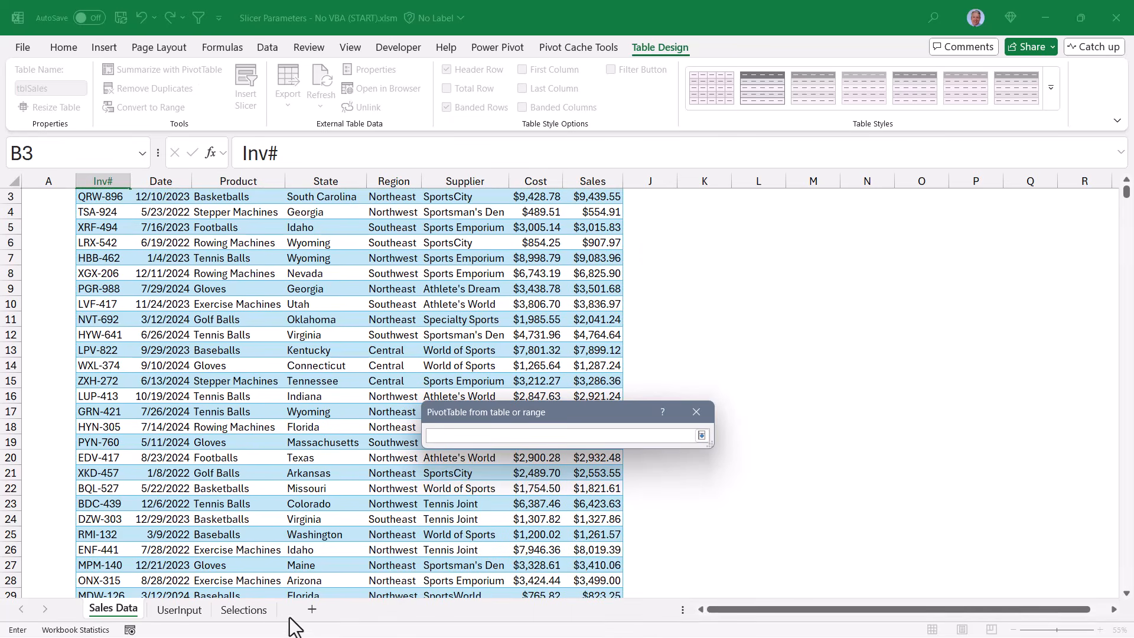
left_click(244, 610)
left_click(248, 231)
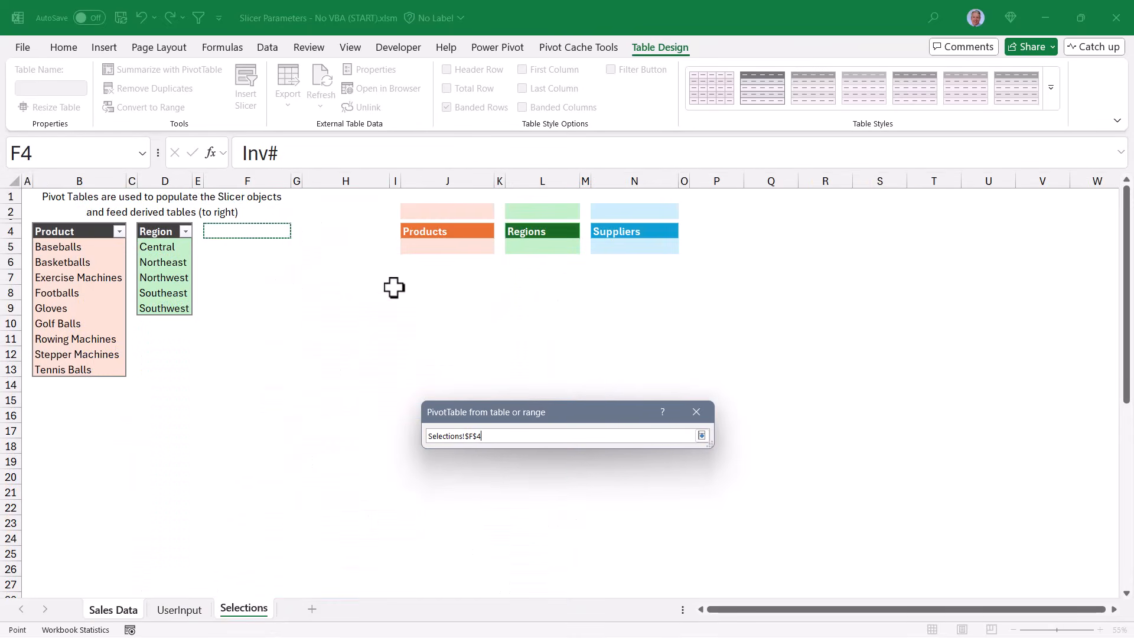
left_click(700, 436)
left_click(613, 574)
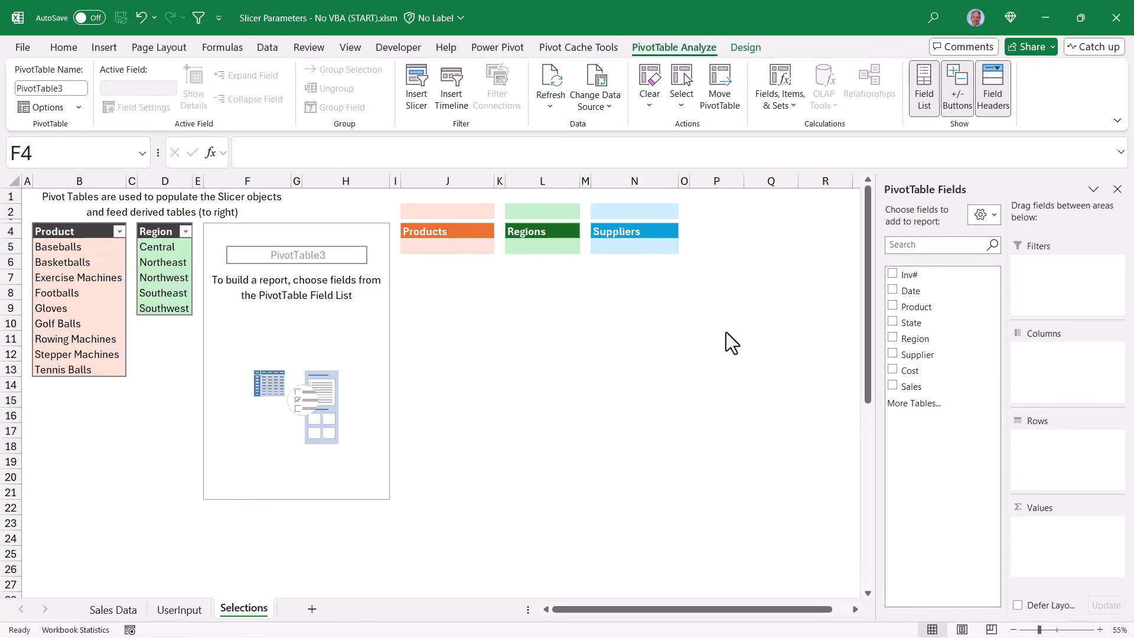
left_click(892, 355)
Format the Supplier PivotTable with the light blue style, no grand totals and a tabular layout.
left_click(745, 47)
left_click(736, 87)
left_click(591, 381)
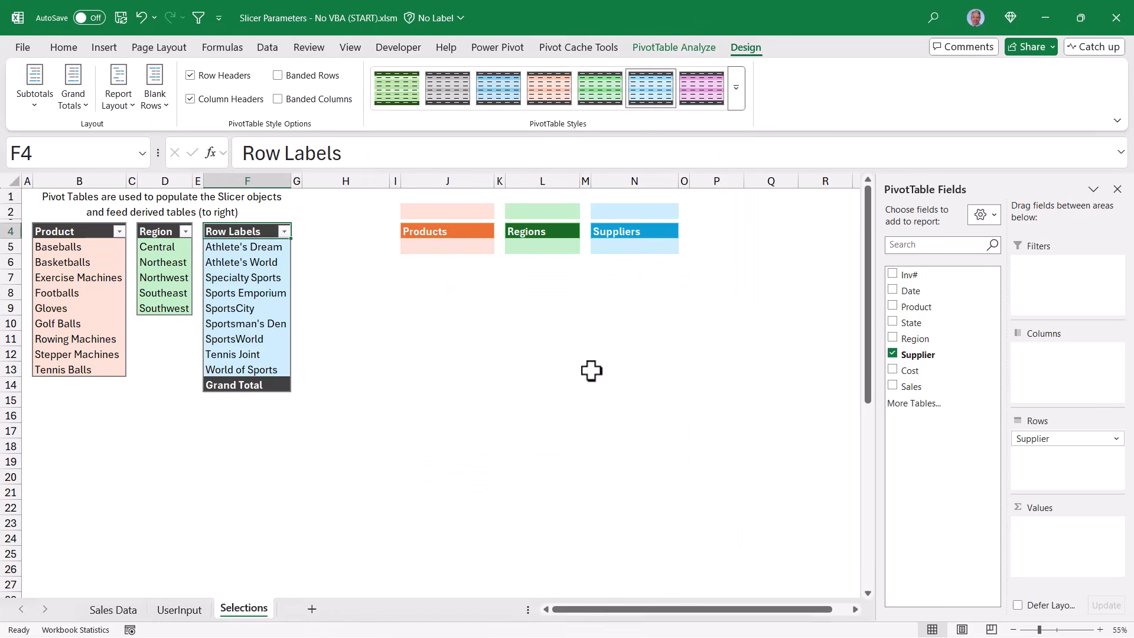
left_click(75, 105)
left_click(123, 133)
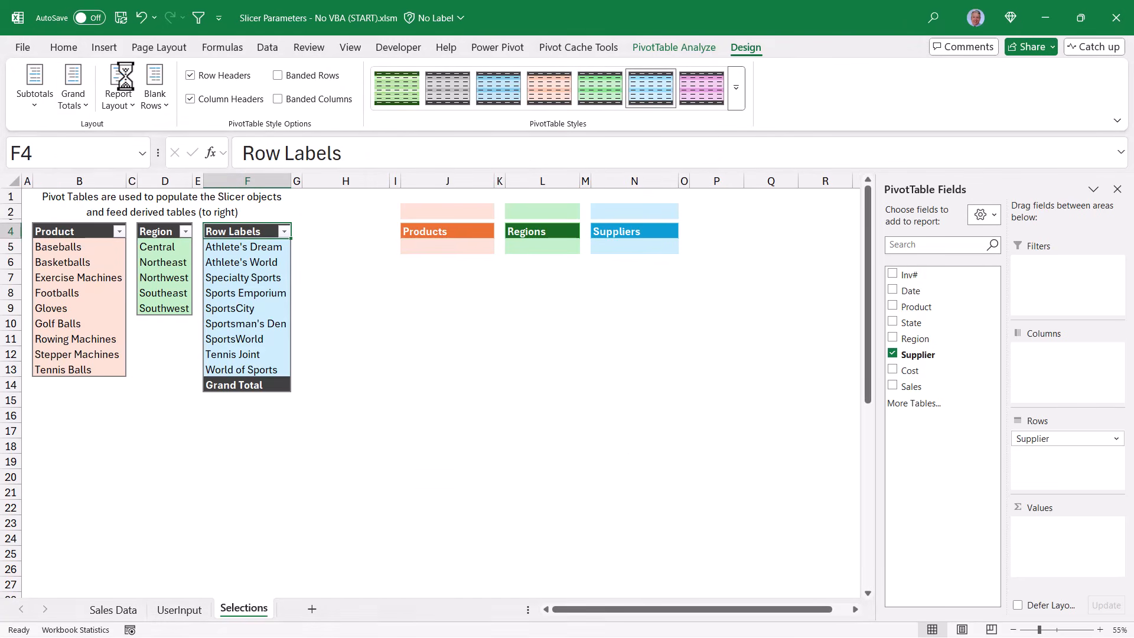
left_click(119, 95)
left_click(172, 190)
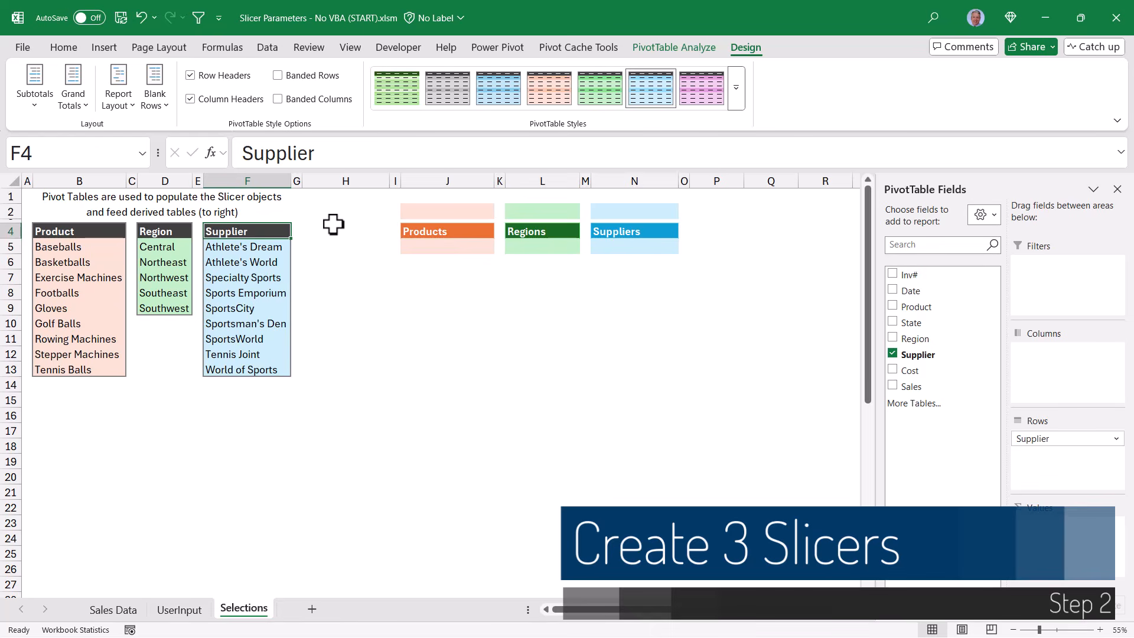
Insert a slicer on the Product field for the Product PivotTable.
left_click(105, 277)
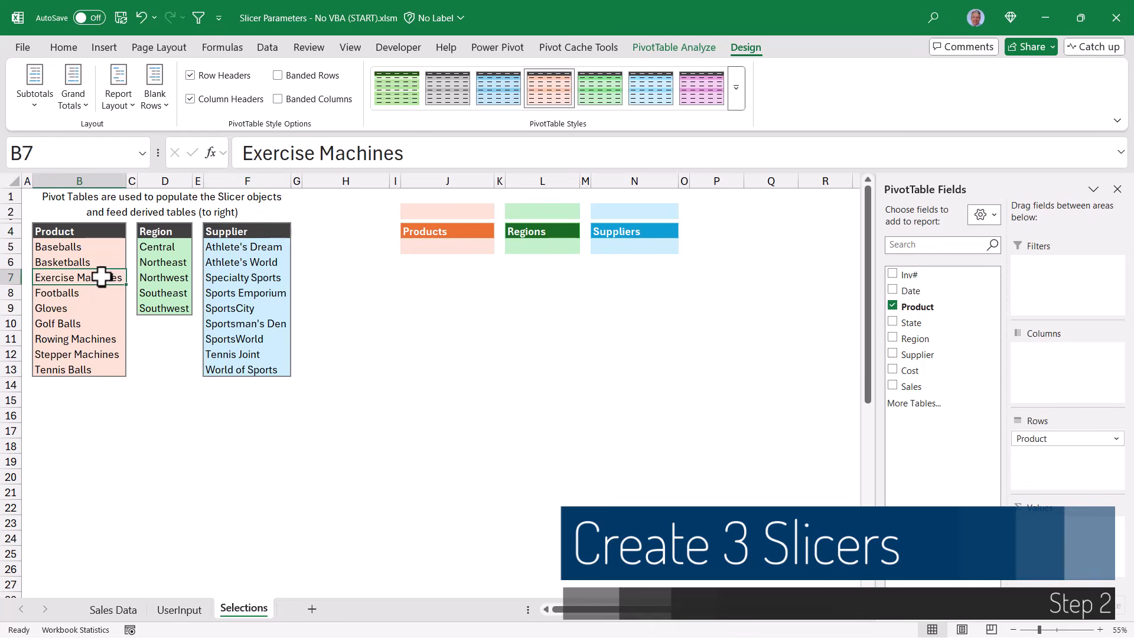
left_click(674, 47)
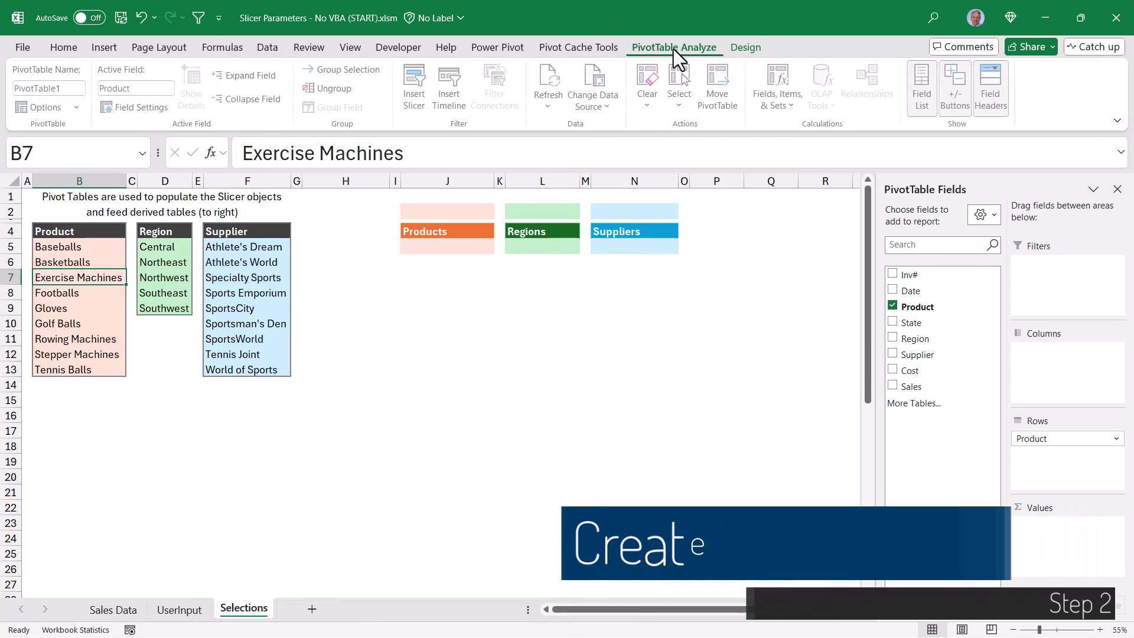
left_click(408, 87)
left_click(495, 377)
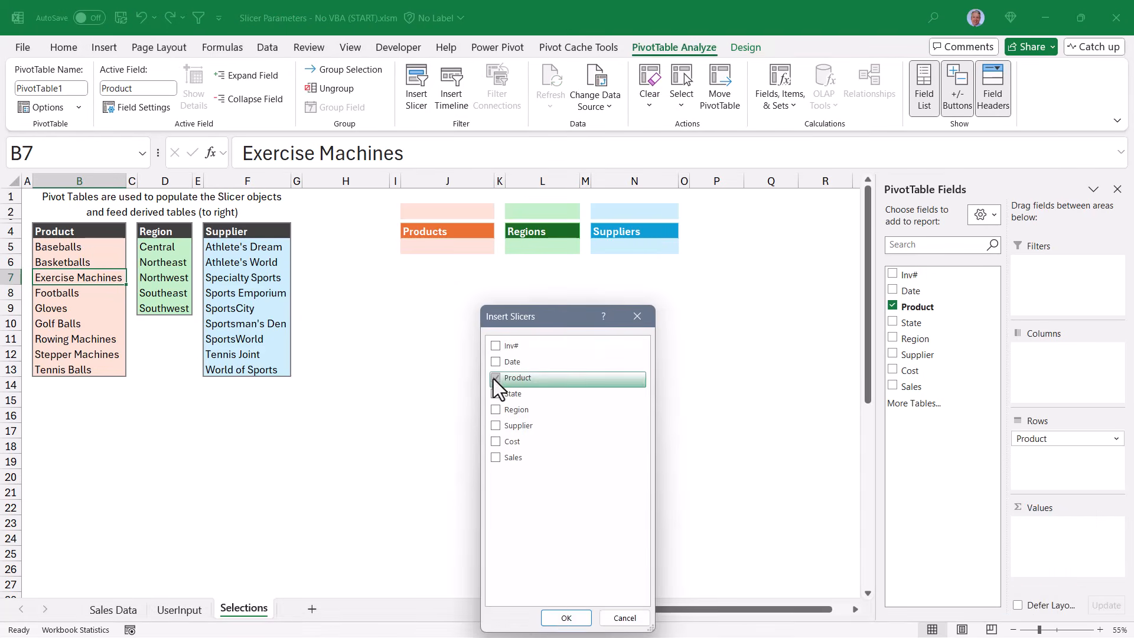
left_click(566, 618)
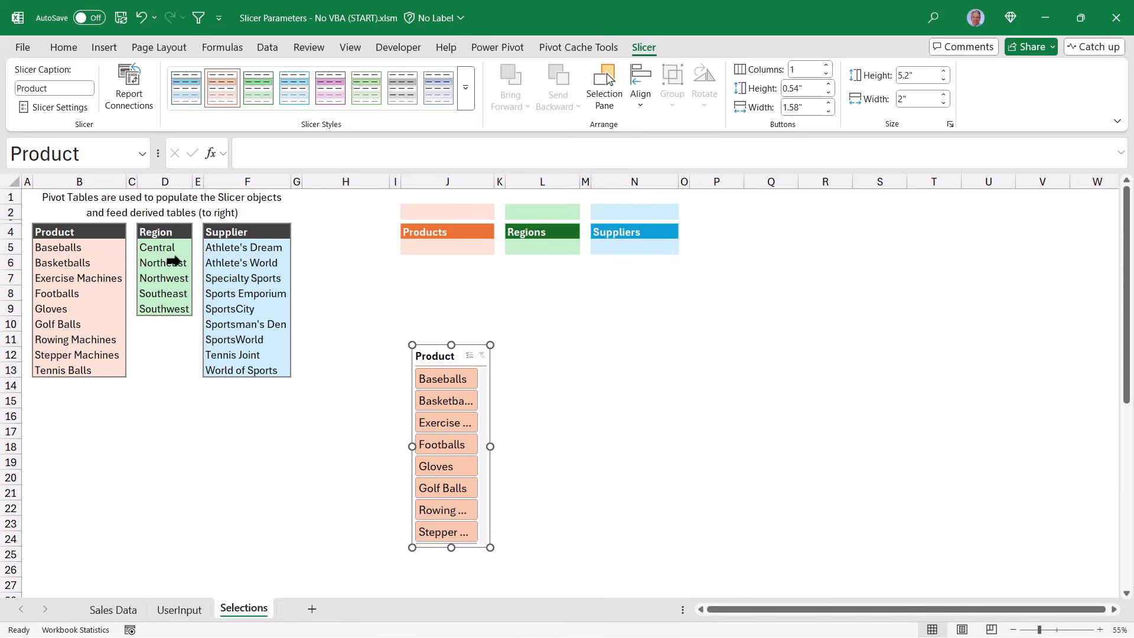
Insert a slicer on the Region field for the Region PivotTable.
left_click(165, 262)
left_click(679, 49)
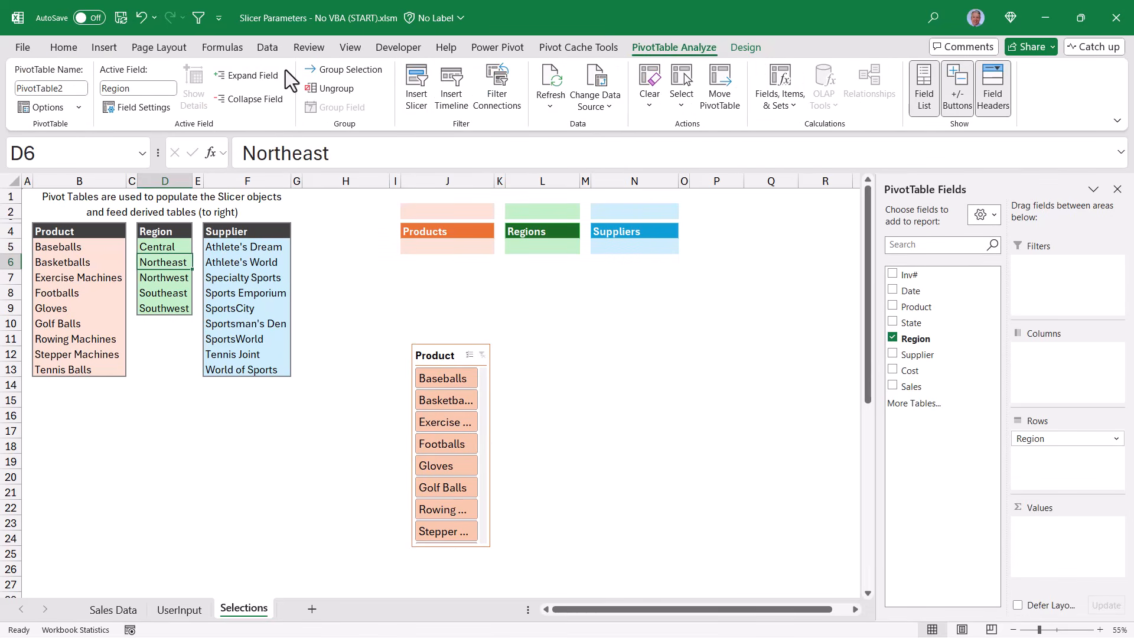
left_click(416, 86)
left_click(496, 410)
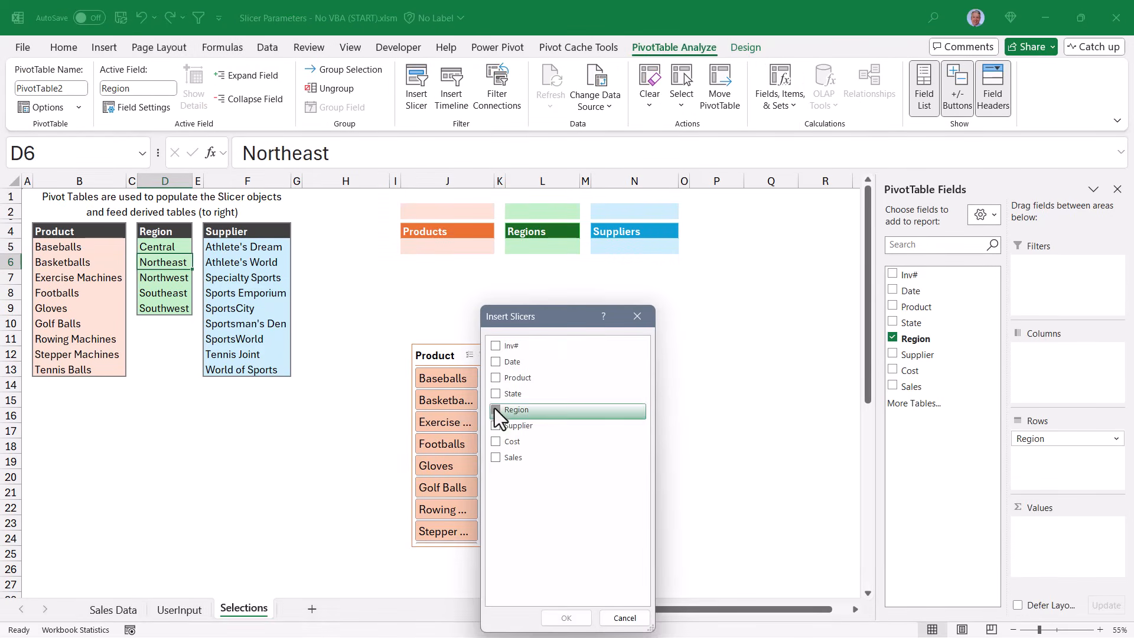
left_click(549, 616)
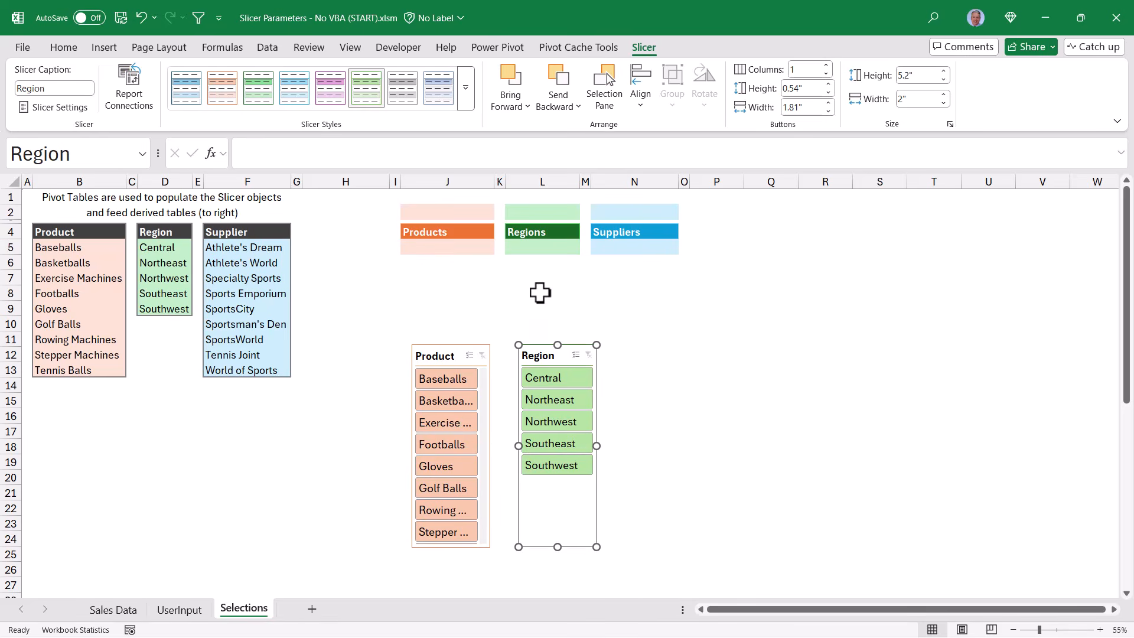
Insert a slicer on the Supplier field for the Supplier PivotTable.
left_click(249, 276)
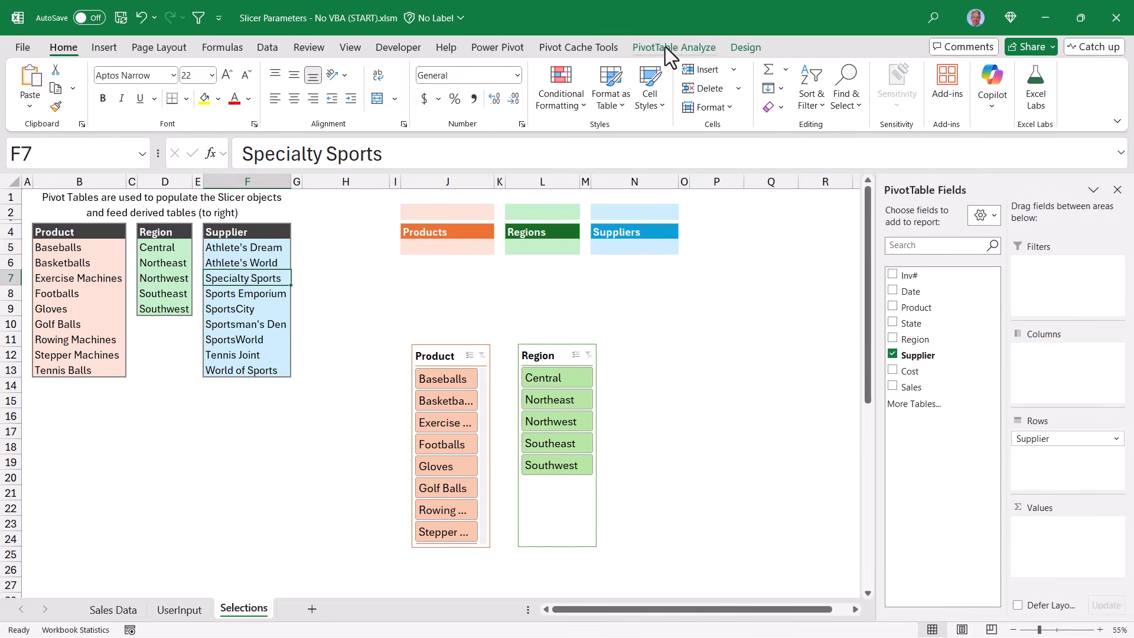
left_click(666, 48)
left_click(423, 94)
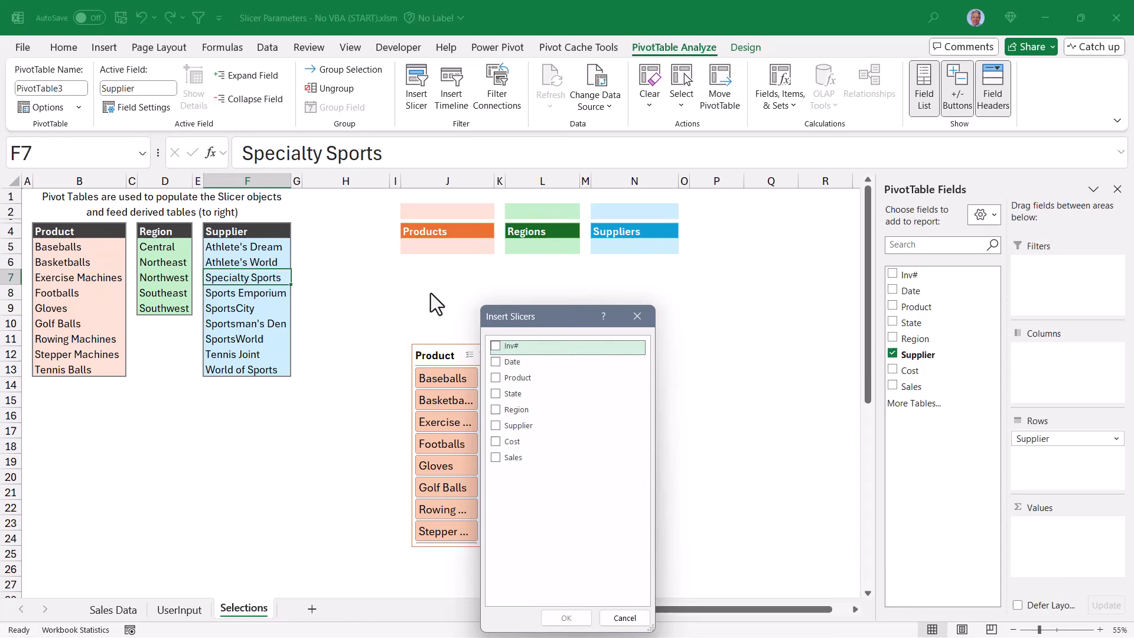
left_click(495, 426)
left_click(566, 617)
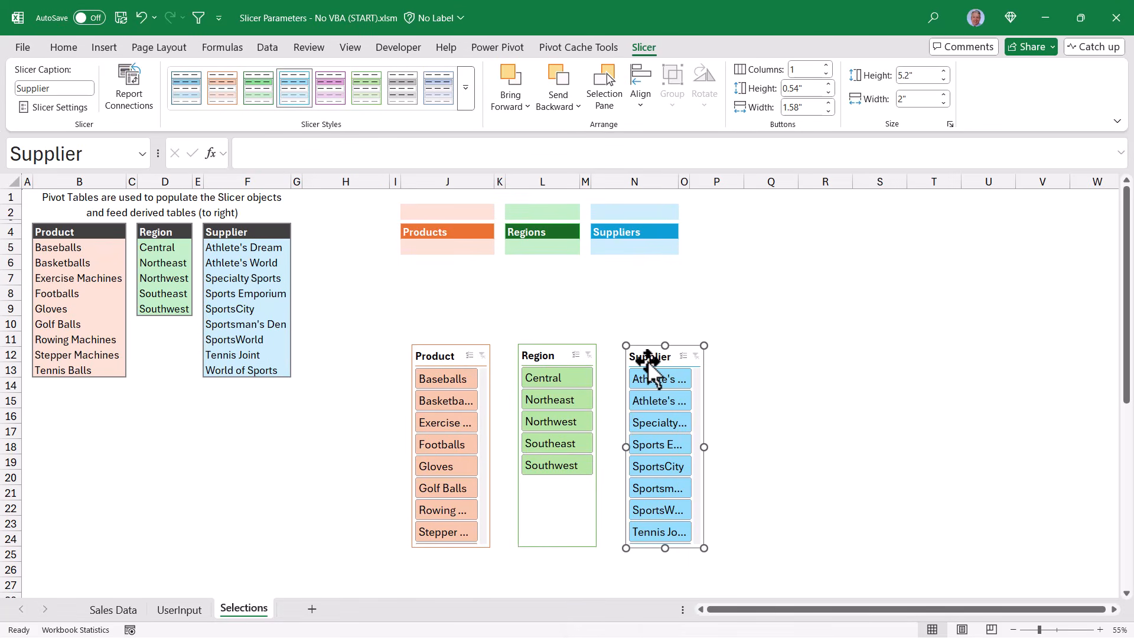
Move the Product, Region and Supplier slicers together to the UserInput sheet and arrange them beside the date cells.
left_click(458, 358, "ctrl")
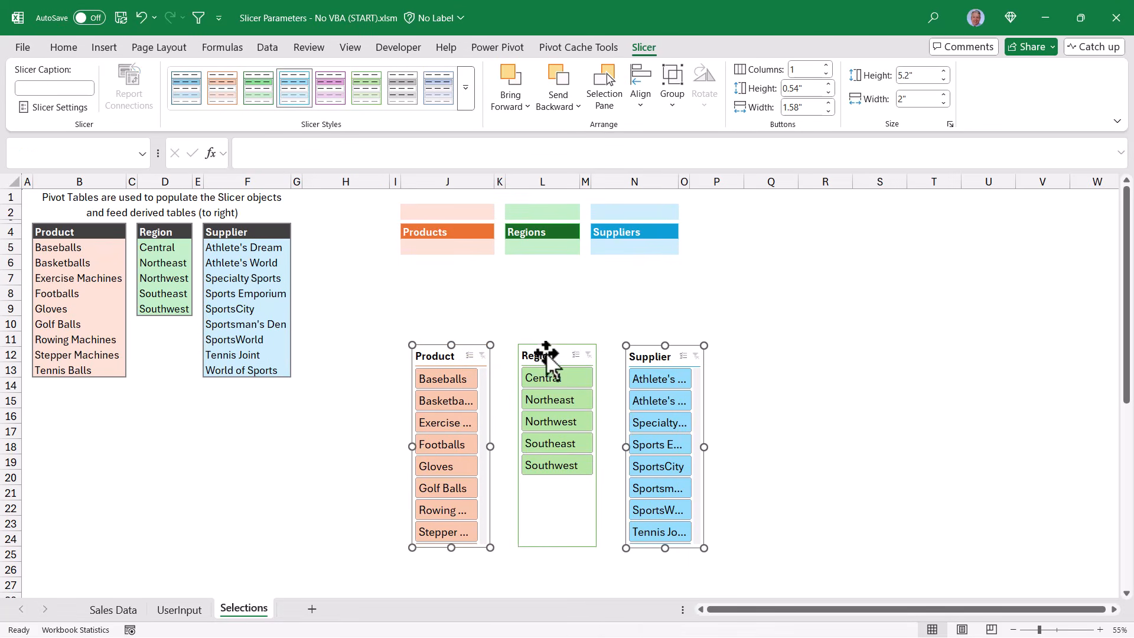
left_click(547, 354, "ctrl")
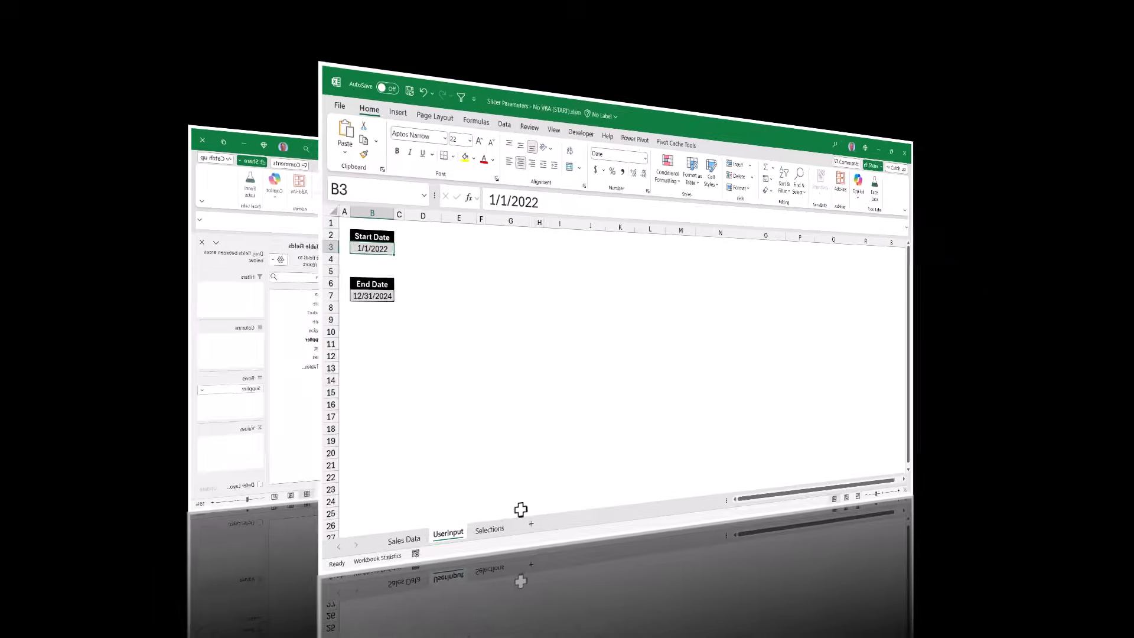
key("ctrl+v")
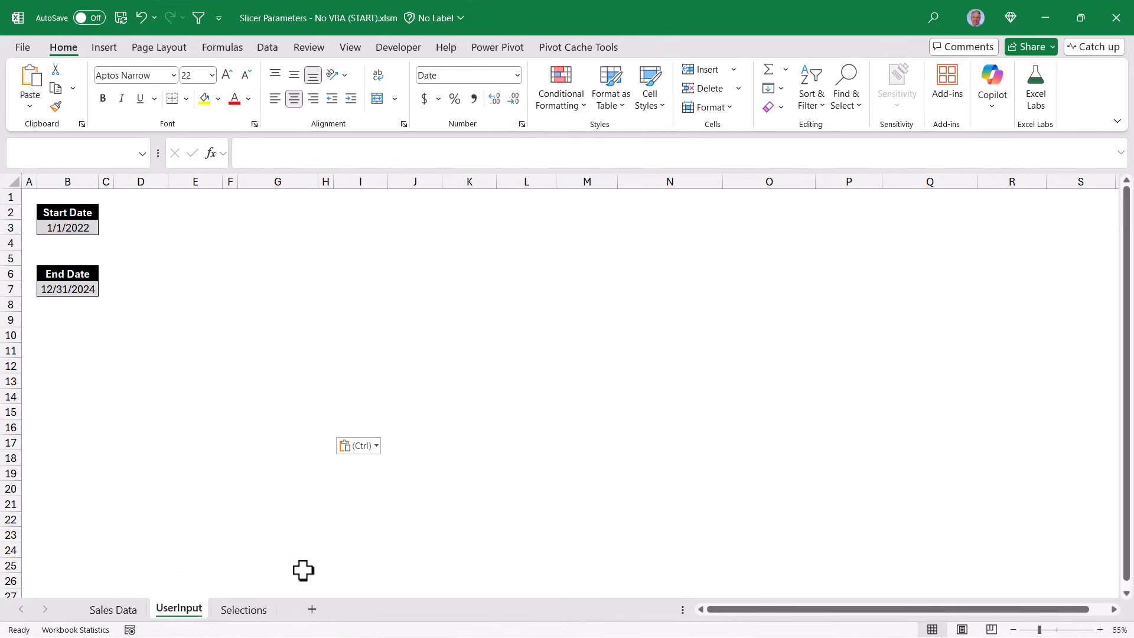
left_click_drag(65, 229, 151, 217)
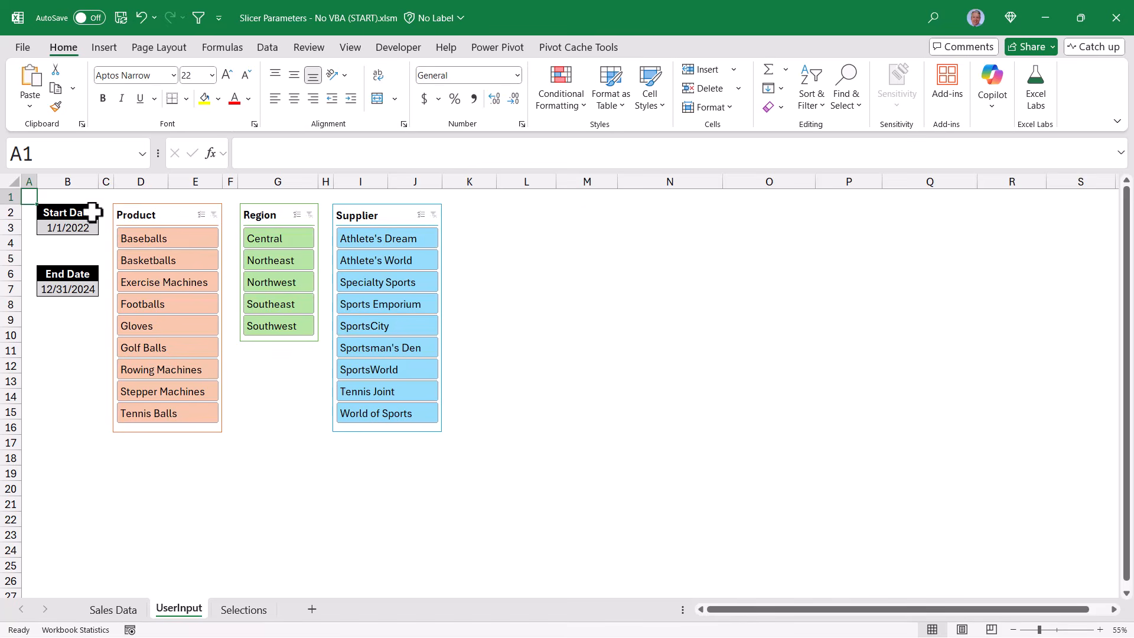
Filter the slicers to Baseballs, Central and Athlete's Dream, and check the PivotTables on the Selections sheet.
left_click(176, 235)
left_click(275, 240)
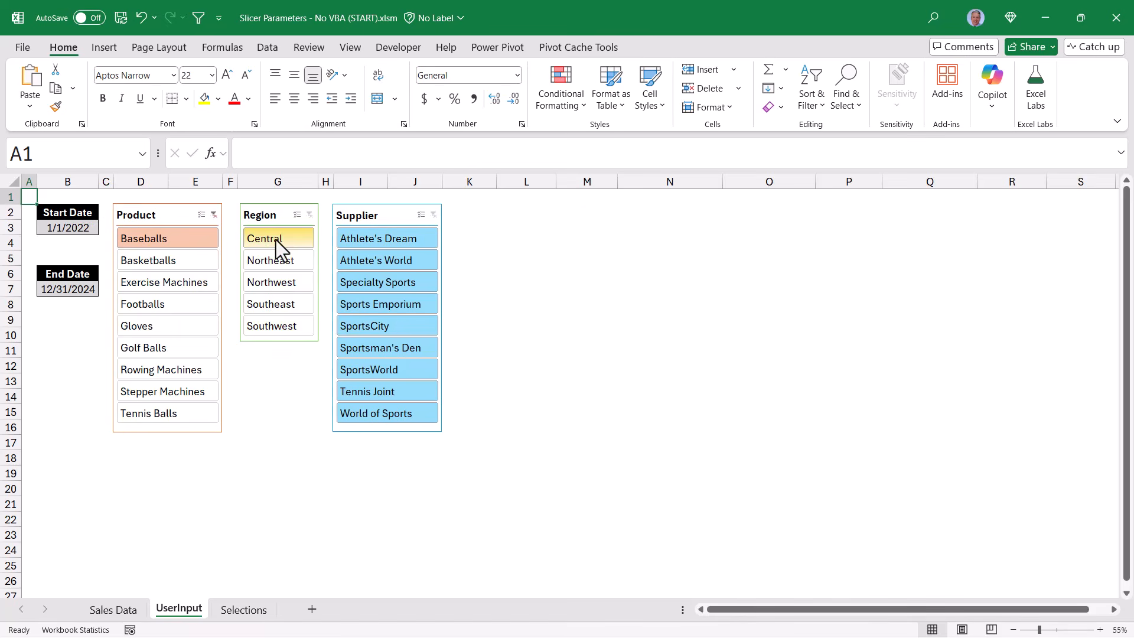
left_click(364, 239)
left_click(236, 610)
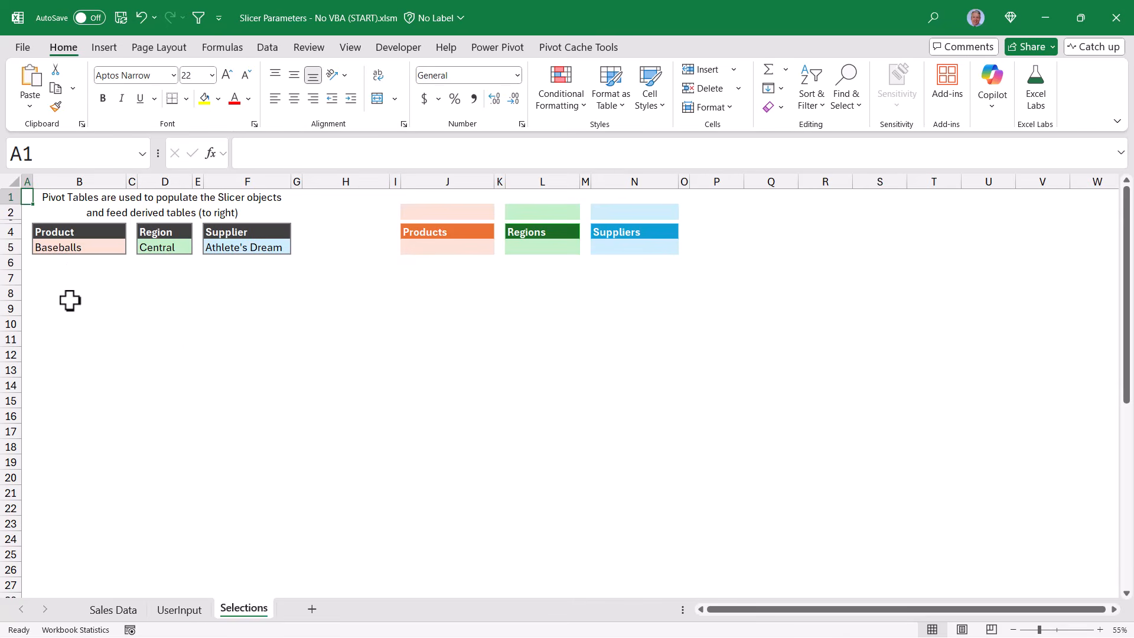
Clear the Product, Region and Supplier slicer filters on UserInput and return to the Selections sheet.
key("ctrl+Page_Up")
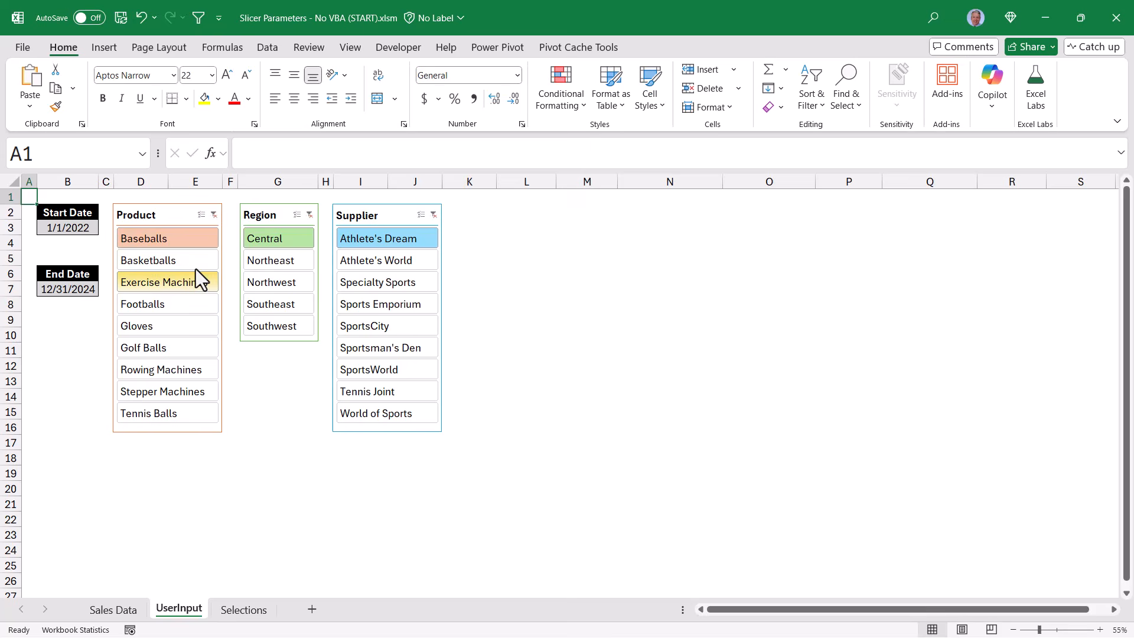
left_click(213, 214)
left_click(309, 214)
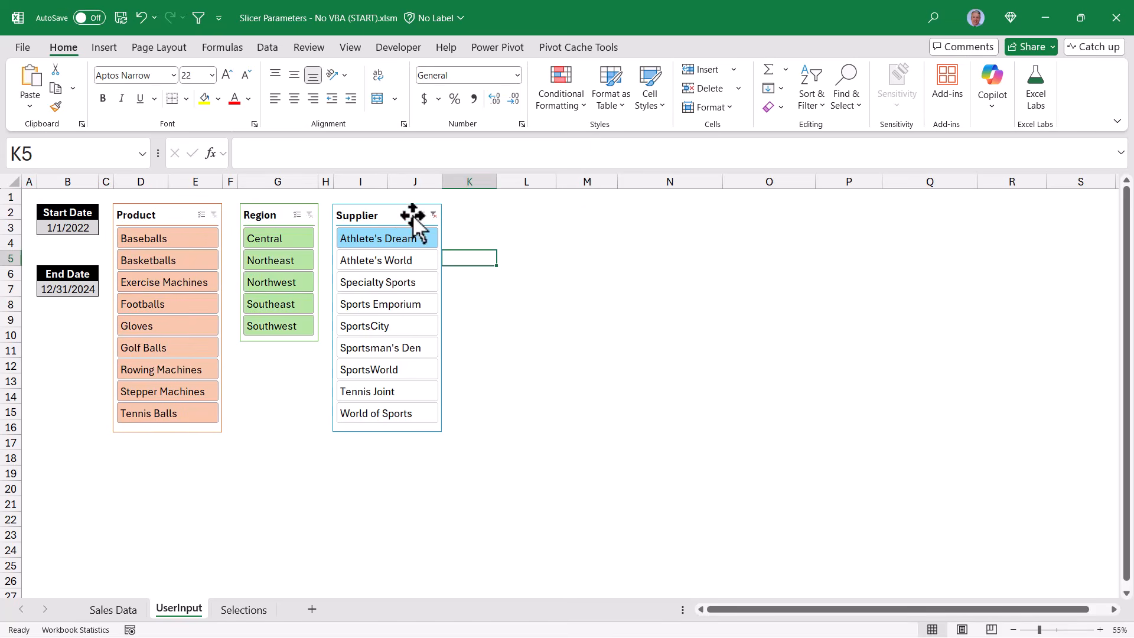
key("ctrl+Page_Down")
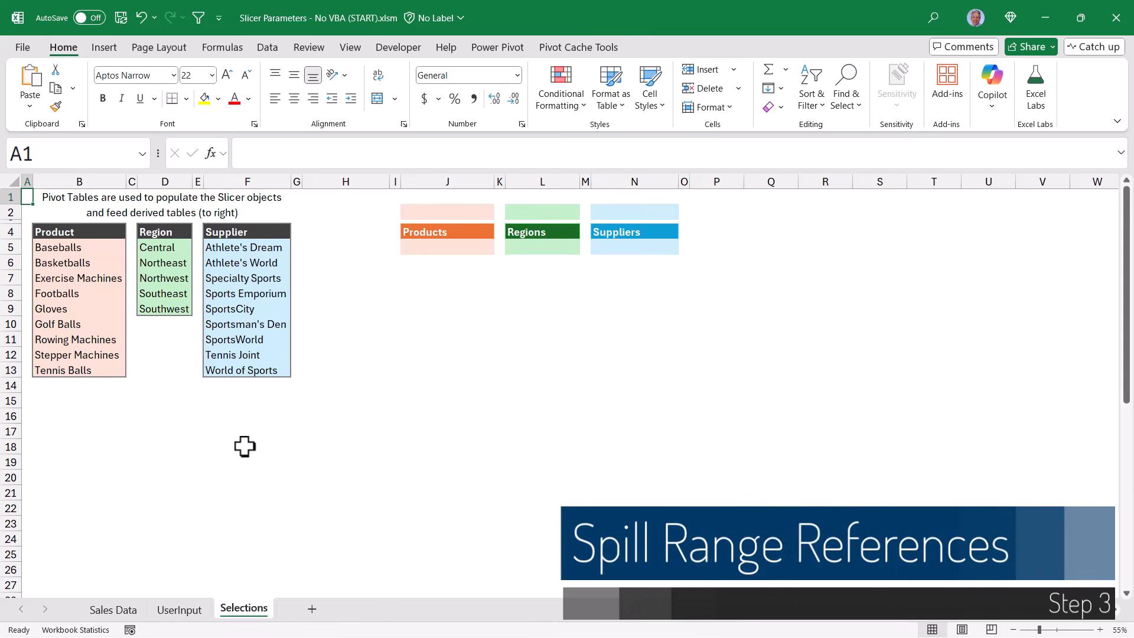
left_click_drag(444, 248, 456, 375)
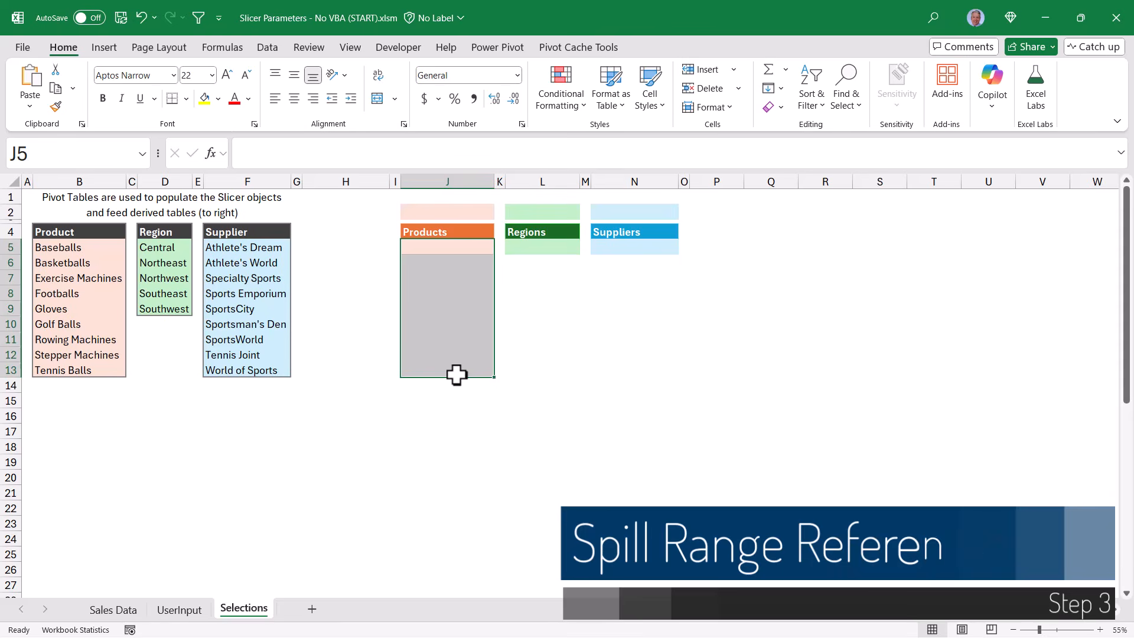
left_click_drag(541, 247, 570, 372)
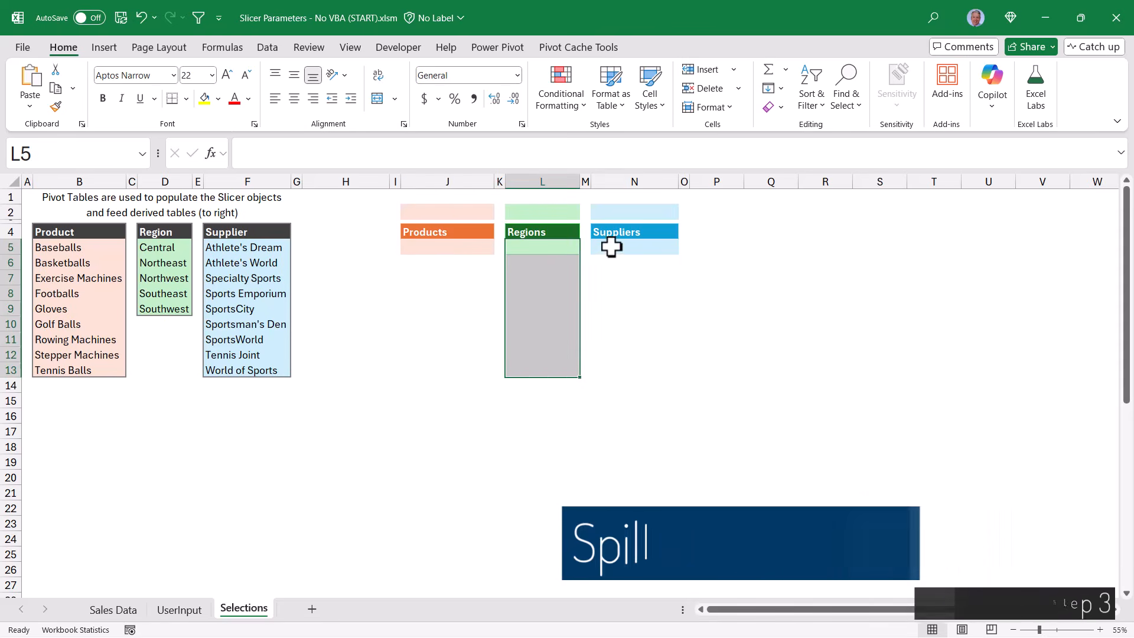
left_click_drag(611, 247, 619, 385)
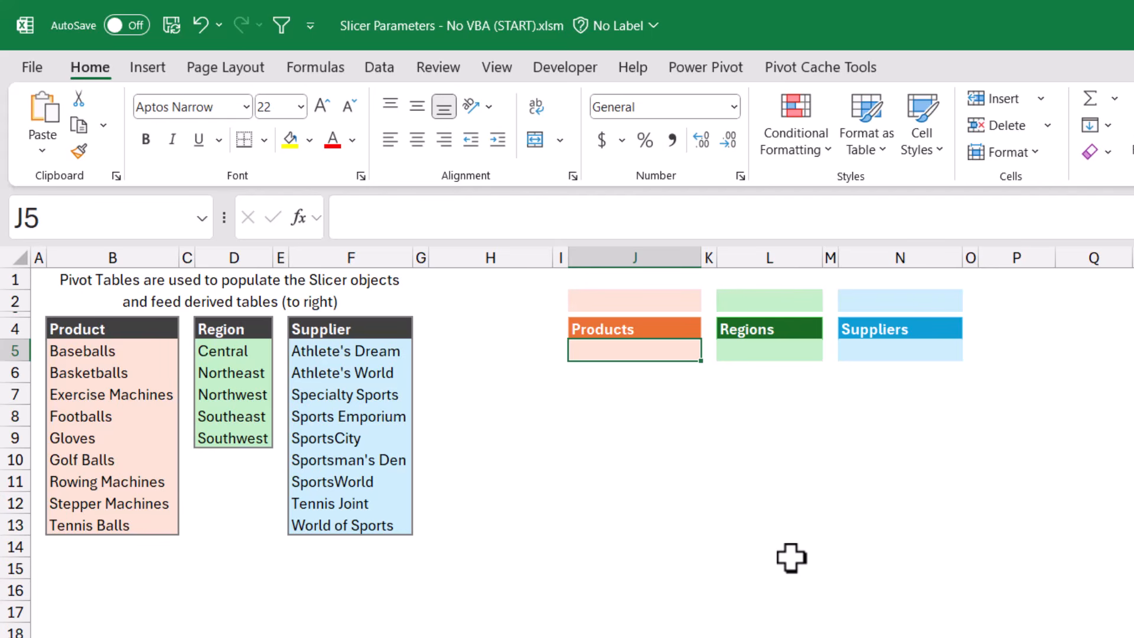
Enter the formula =TRIMRANGE(B5:B1000) in cell J5 under the Products heading.
type("=TRIMRANGE(")
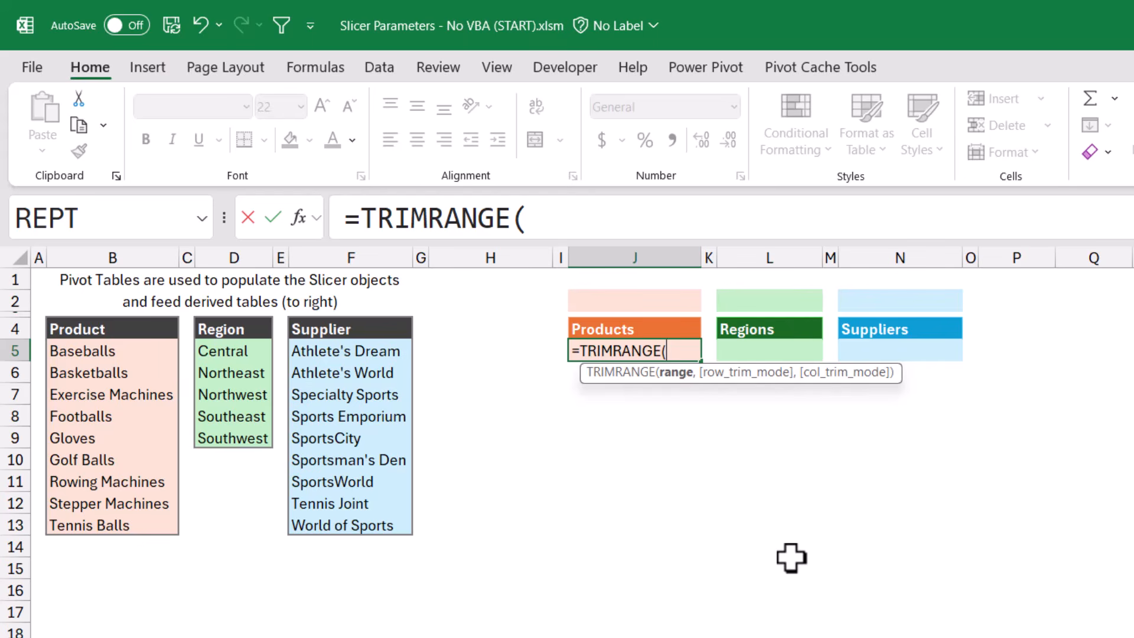
type("B5")
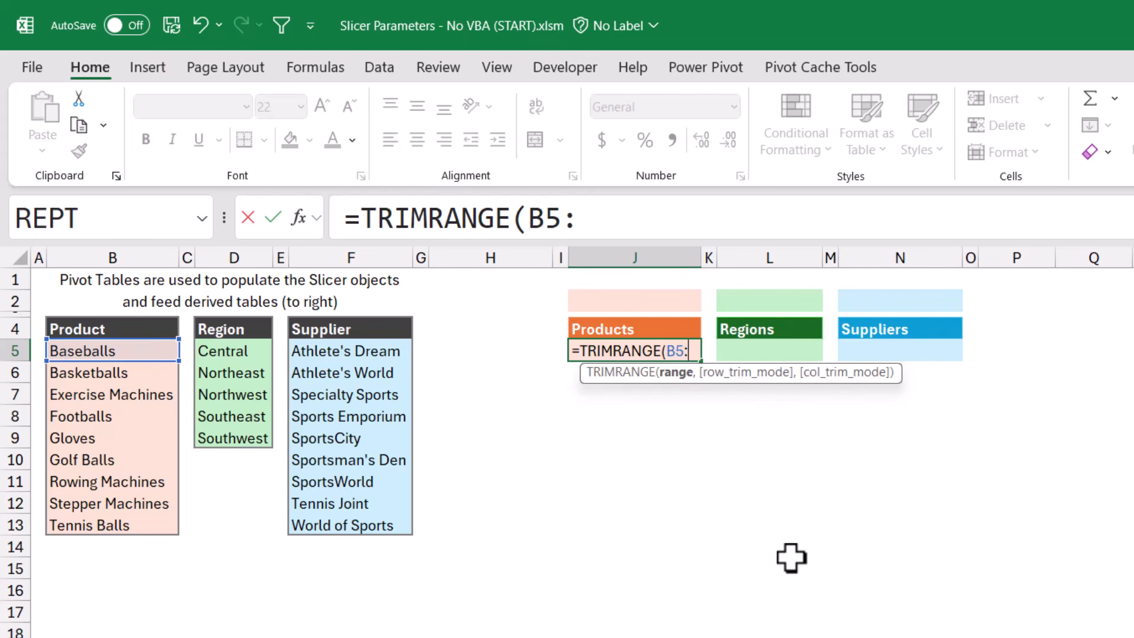
type(":B1000)")
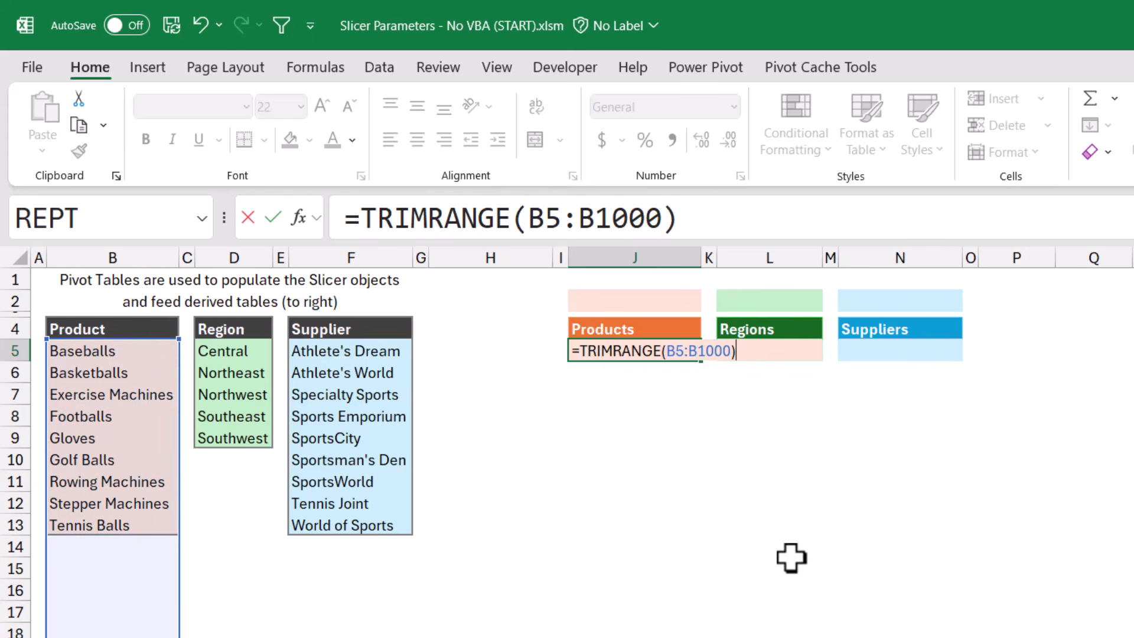
key("Return")
key("Up")
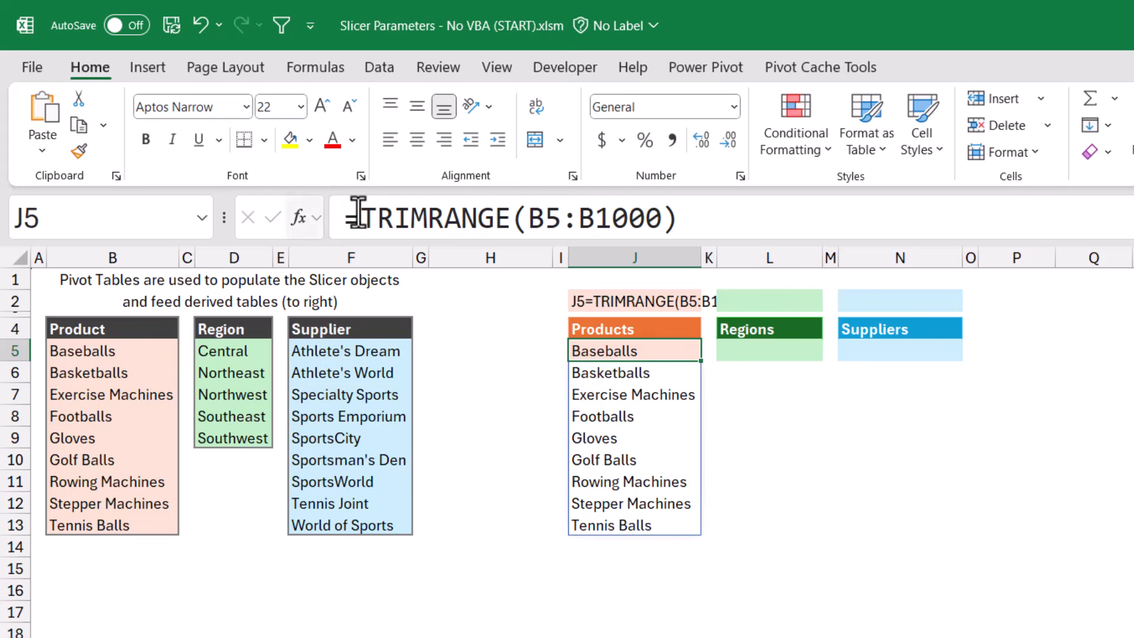
Rewrite the Products formula in J5 with the trim reference operator as =B5:.B1000.
left_click_drag(360, 219, 534, 219)
key("BackSpace")
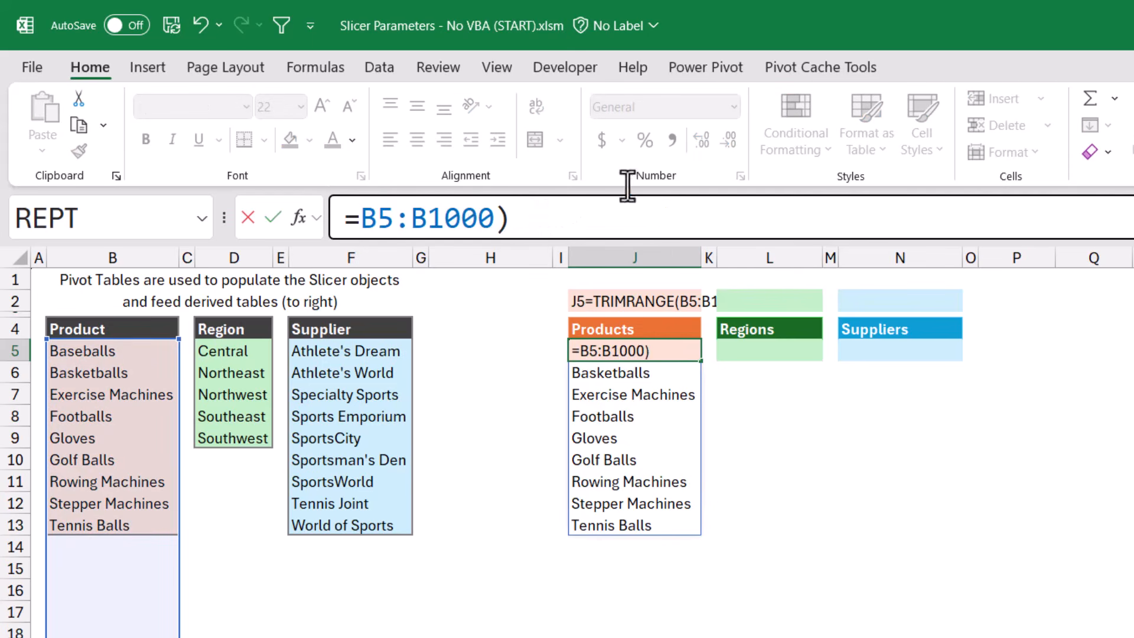
key("End")
key("BackSpace")
key("Left")
type(".")
key("Right")
type(".")
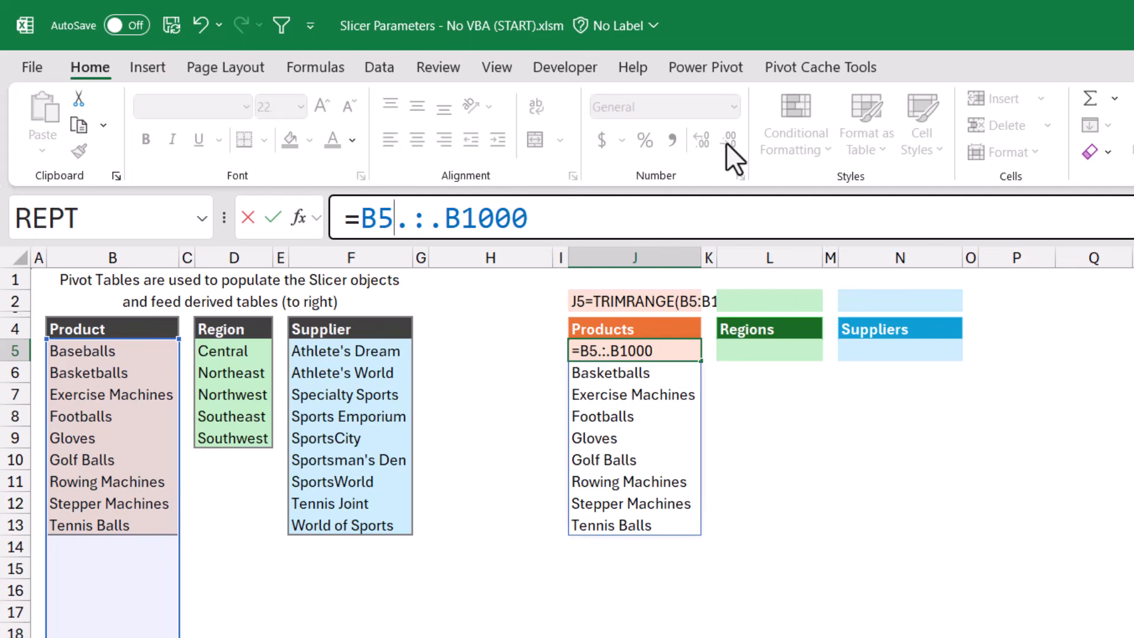
key("Delete")
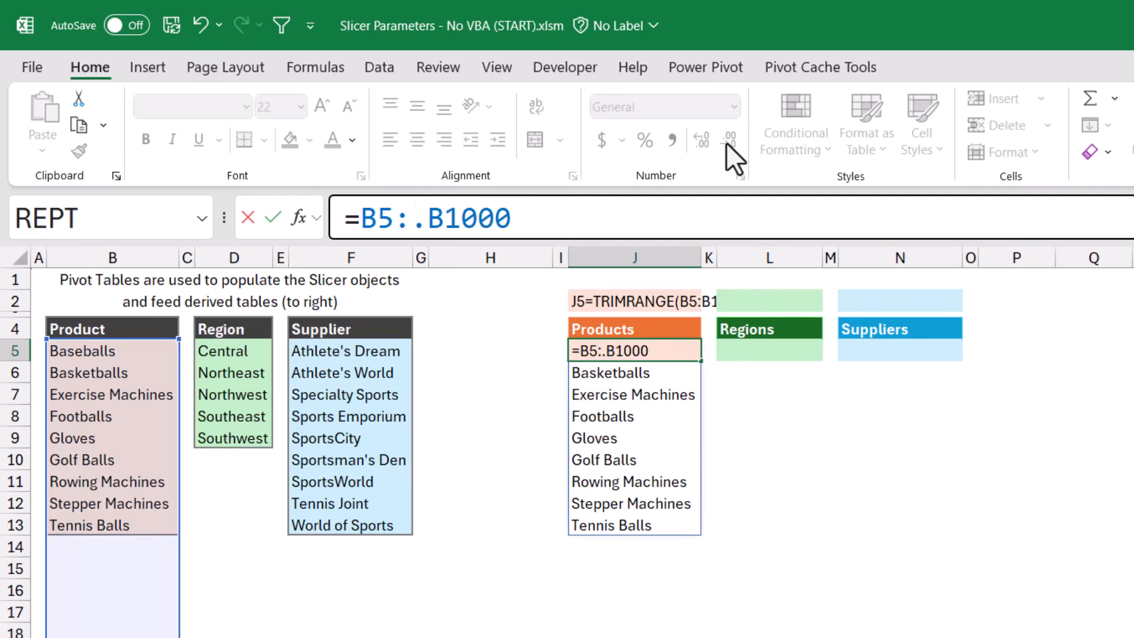
key("ctrl+Return")
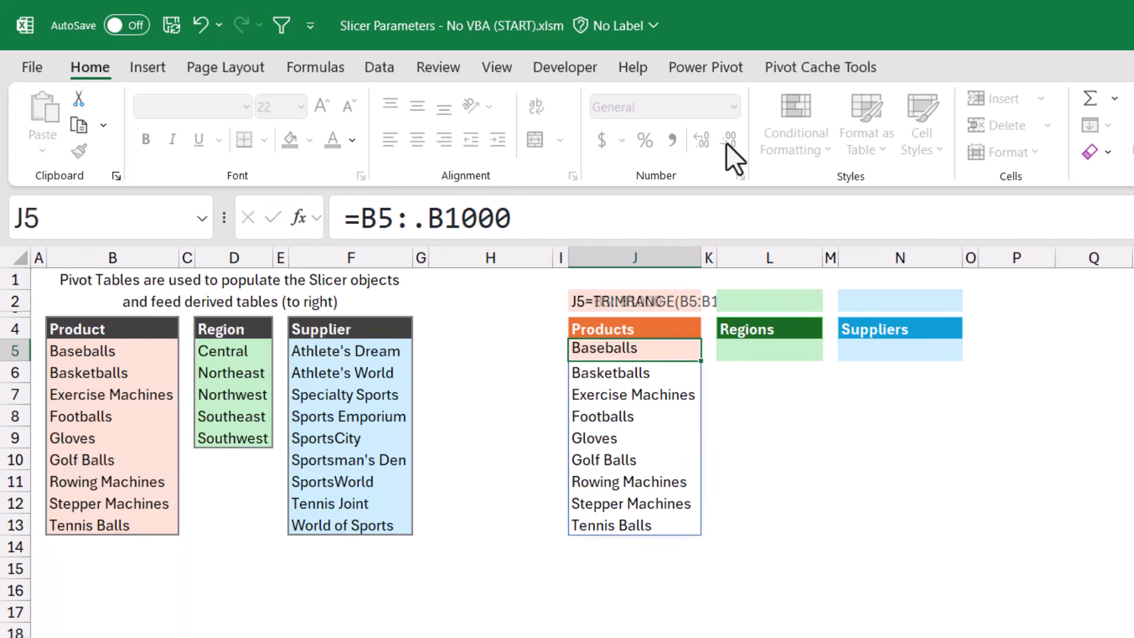
Enter the trimmed range formula =D5:.D1000 in cell L5 under the Regions heading.
left_click(765, 353)
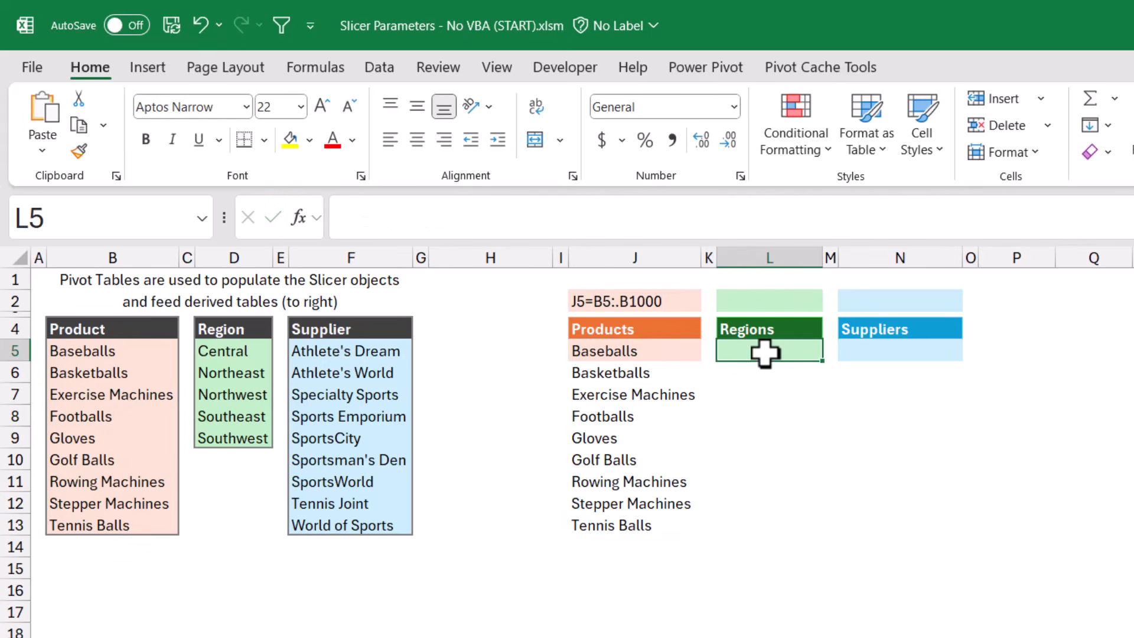
type("=")
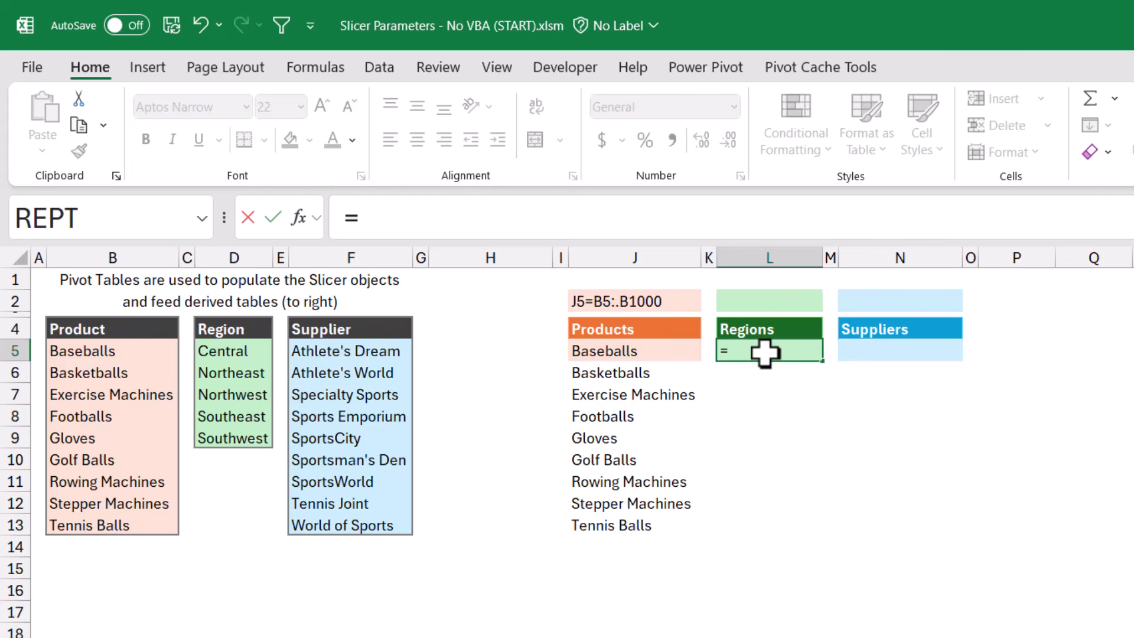
type("D5")
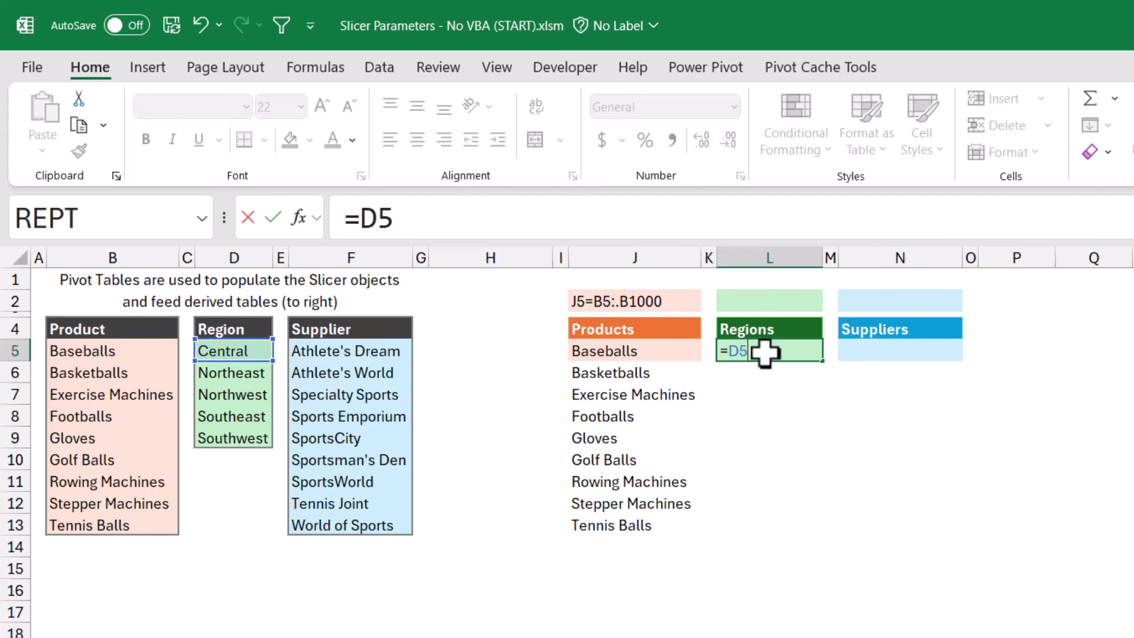
type(":.")
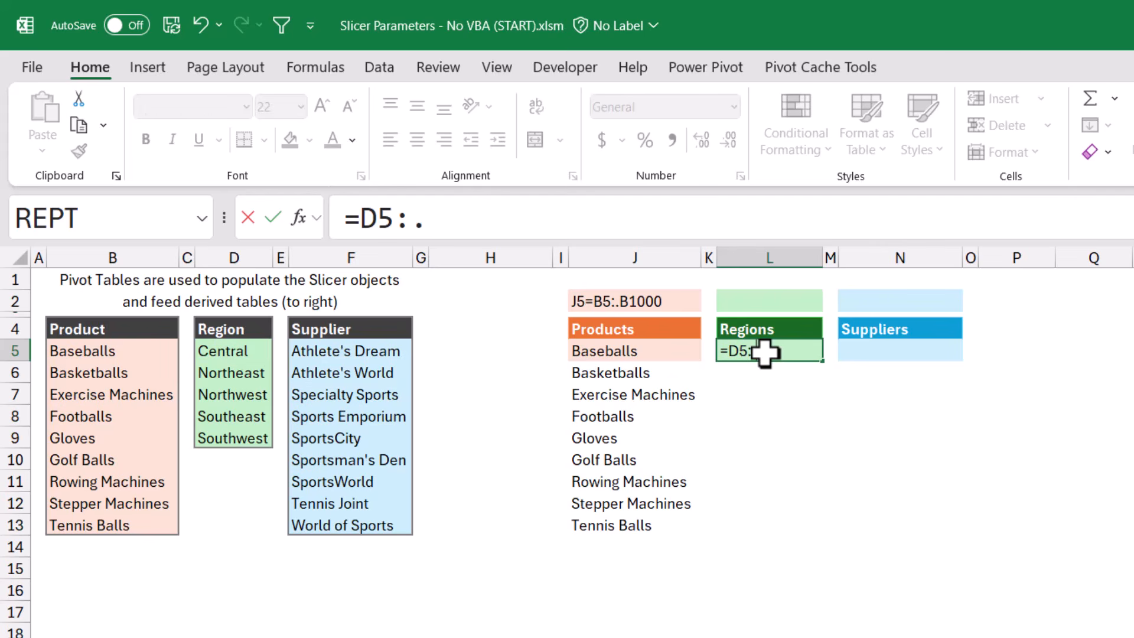
type("D1000")
Enter the trimmed range formula =F5:.F1000 in cell N5 under the Suppliers heading.
left_click(898, 351)
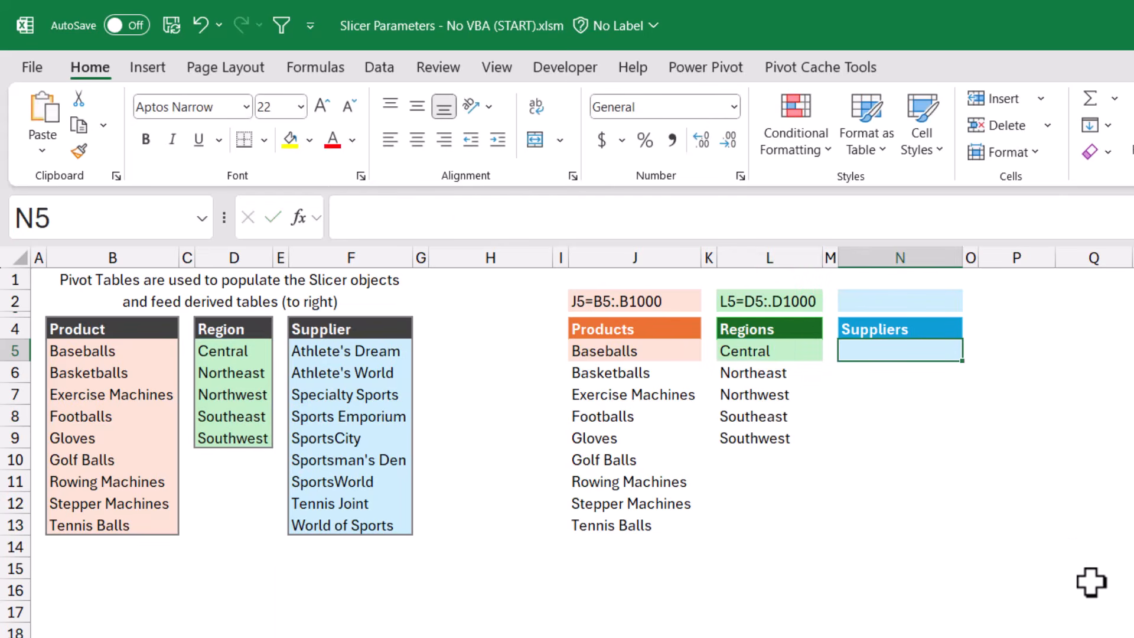
type("=F")
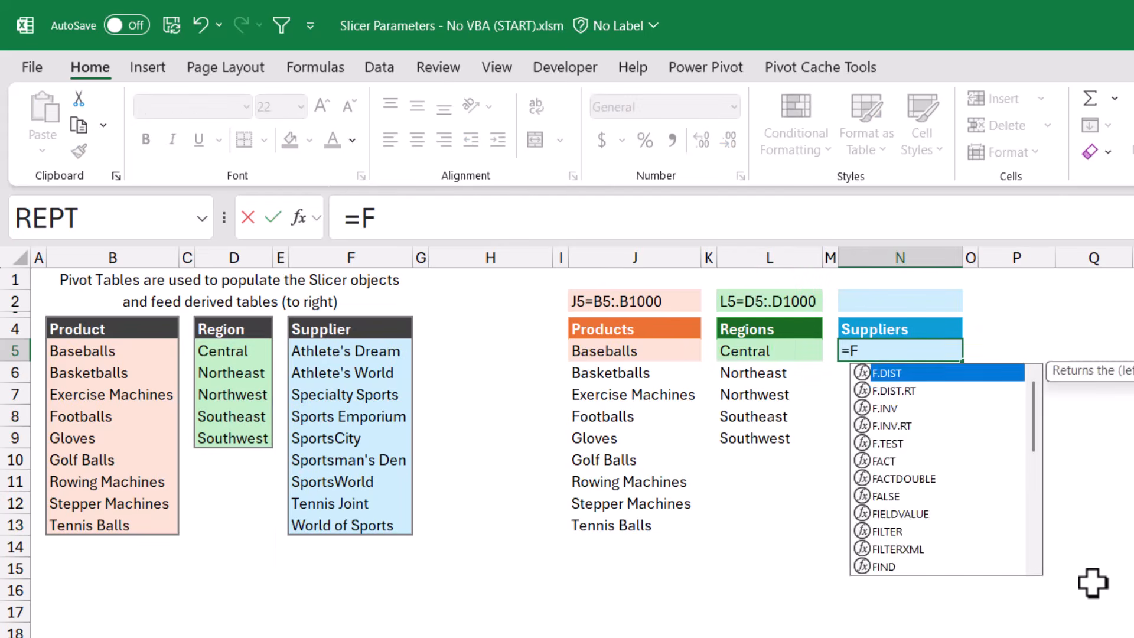
type("5:.")
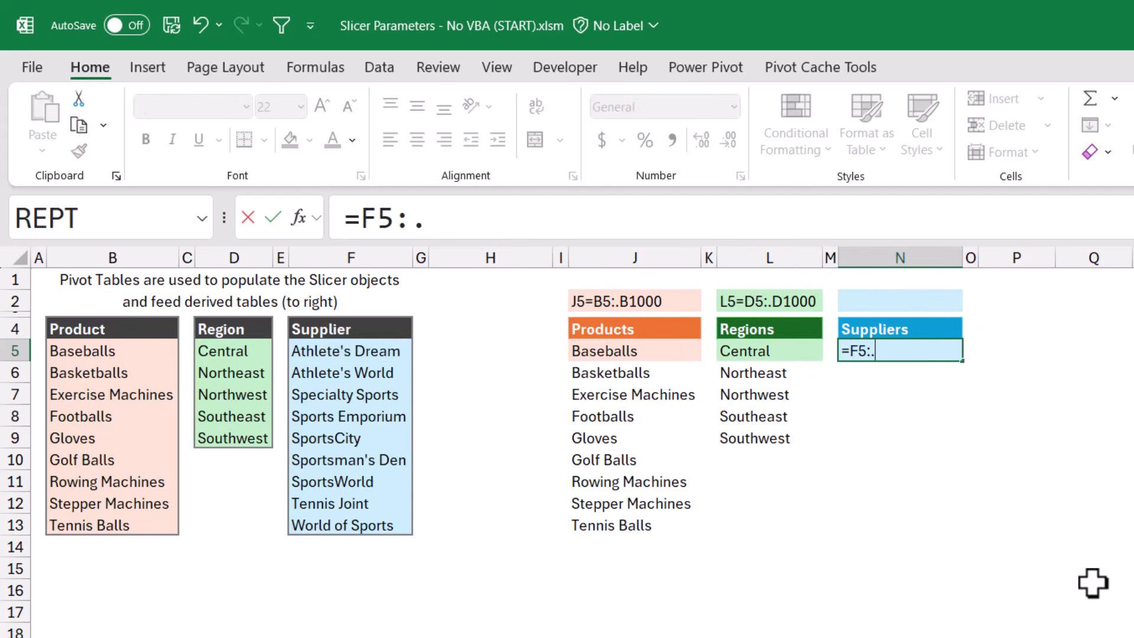
type("F1000")
key("Return")
key("ctrl+Home")
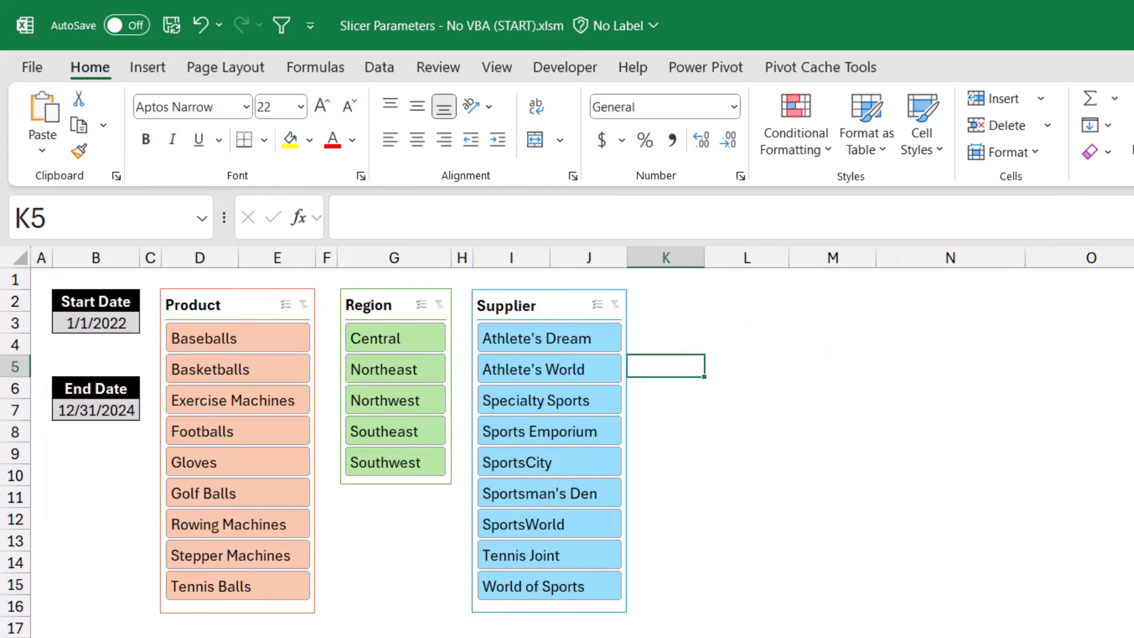
Filter the UserInput slicers to Basketballs, Northwest and SportsCity, and check the derived lists on the Selections sheet.
left_click(203, 366)
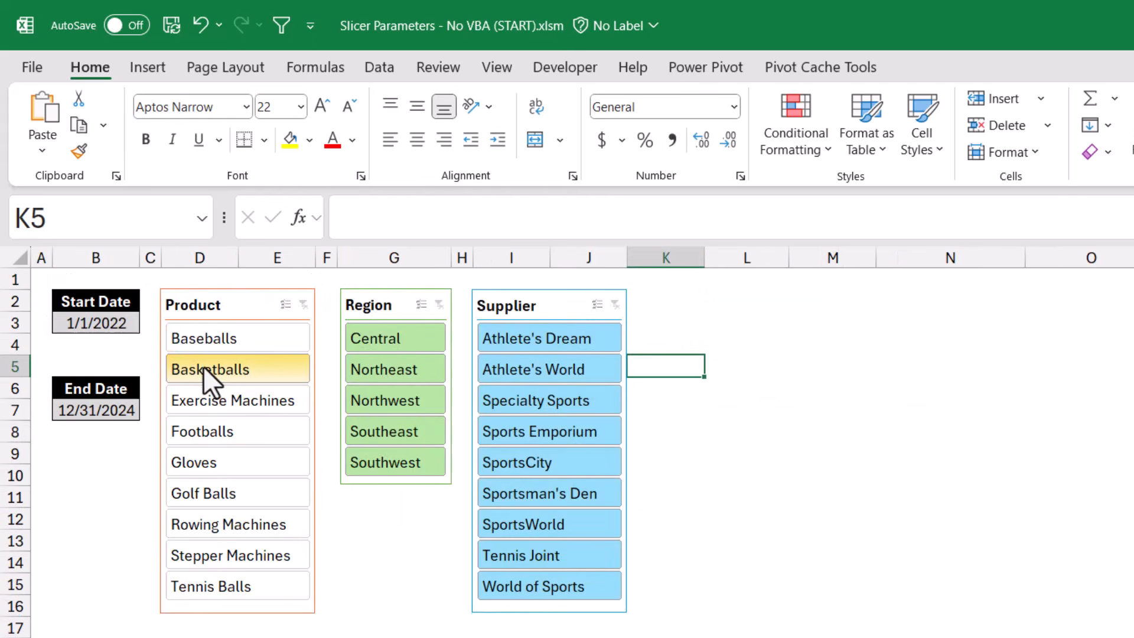
left_click(383, 400)
left_click(523, 462)
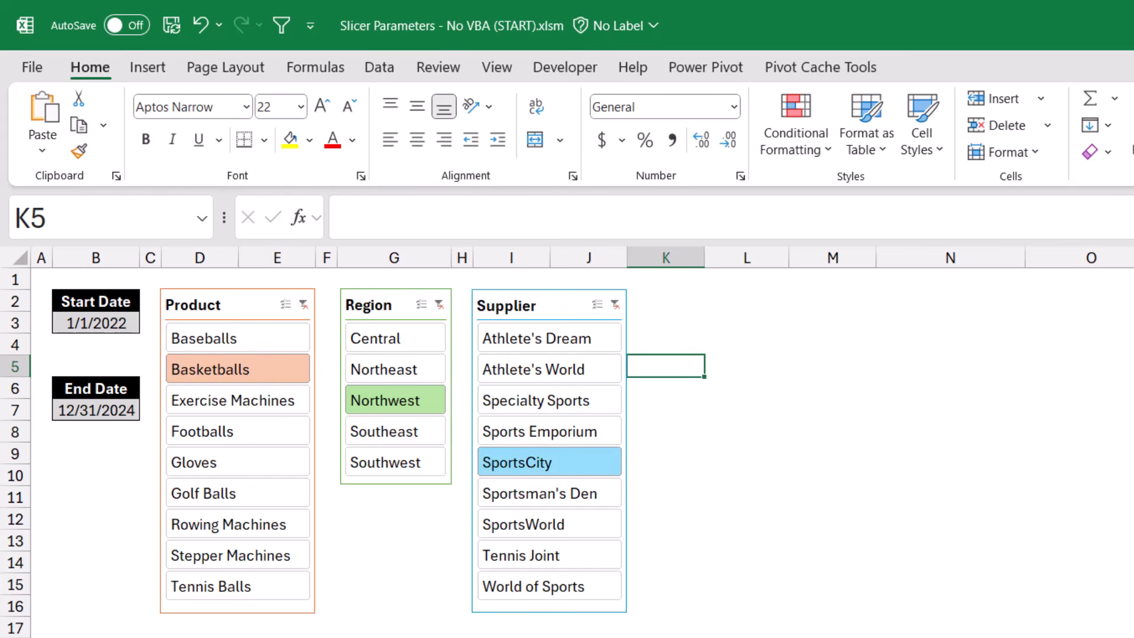
key("ctrl+Page_Down")
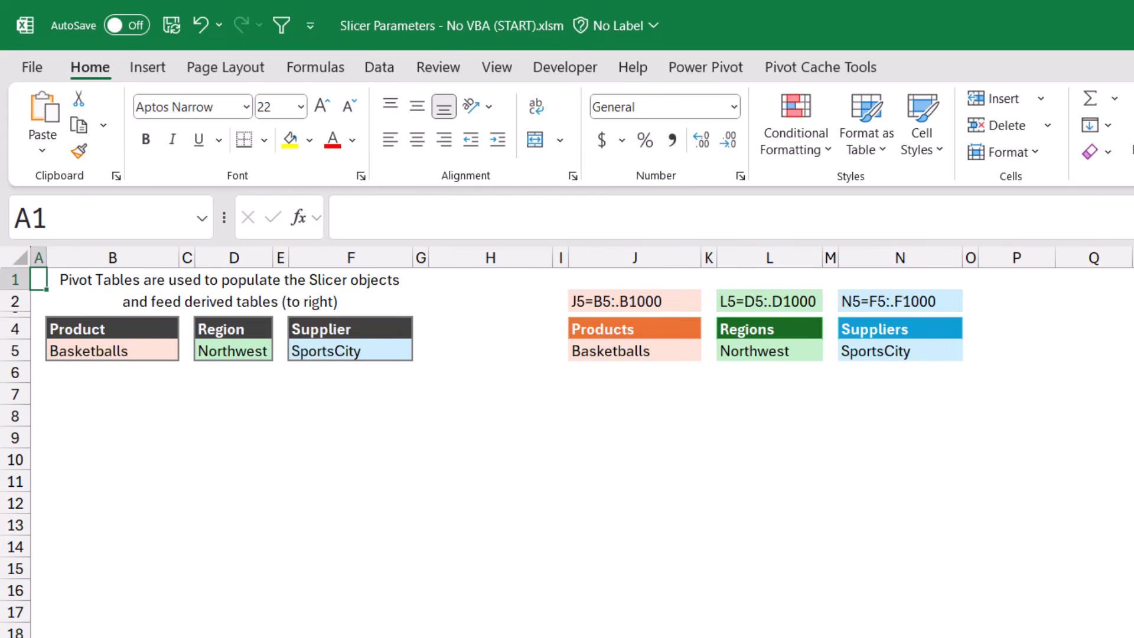
Clear the filters from all three slicers on UserInput and go back to the derived lists on Selections.
key("ctrl+Page_Up")
left_click(303, 305)
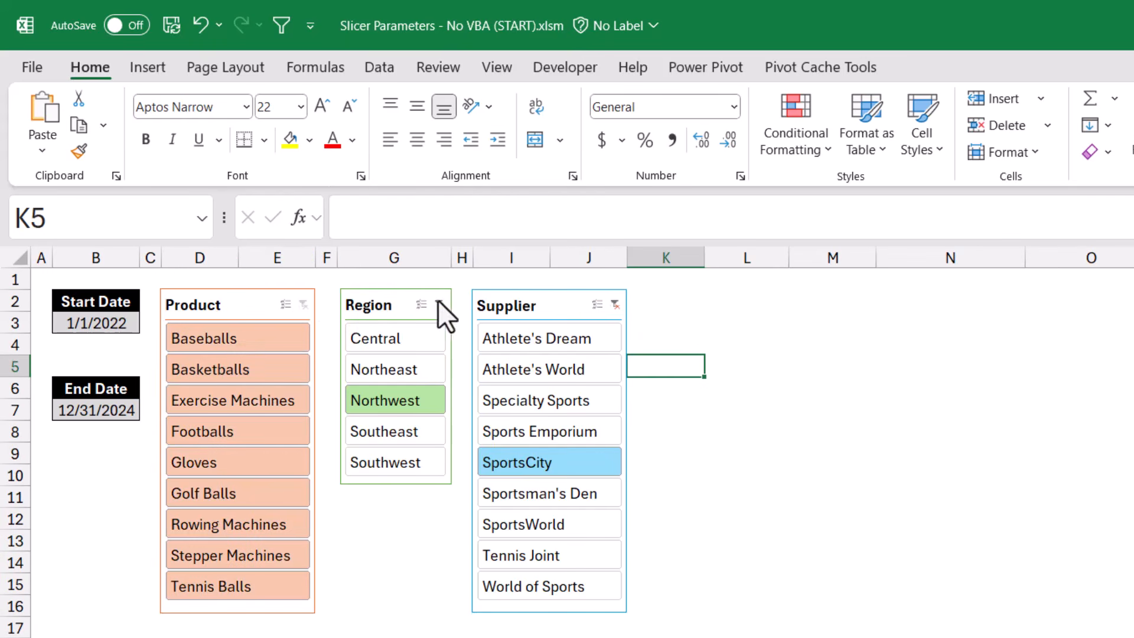
left_click(440, 303)
left_click(615, 305)
key("ctrl+Page_Down")
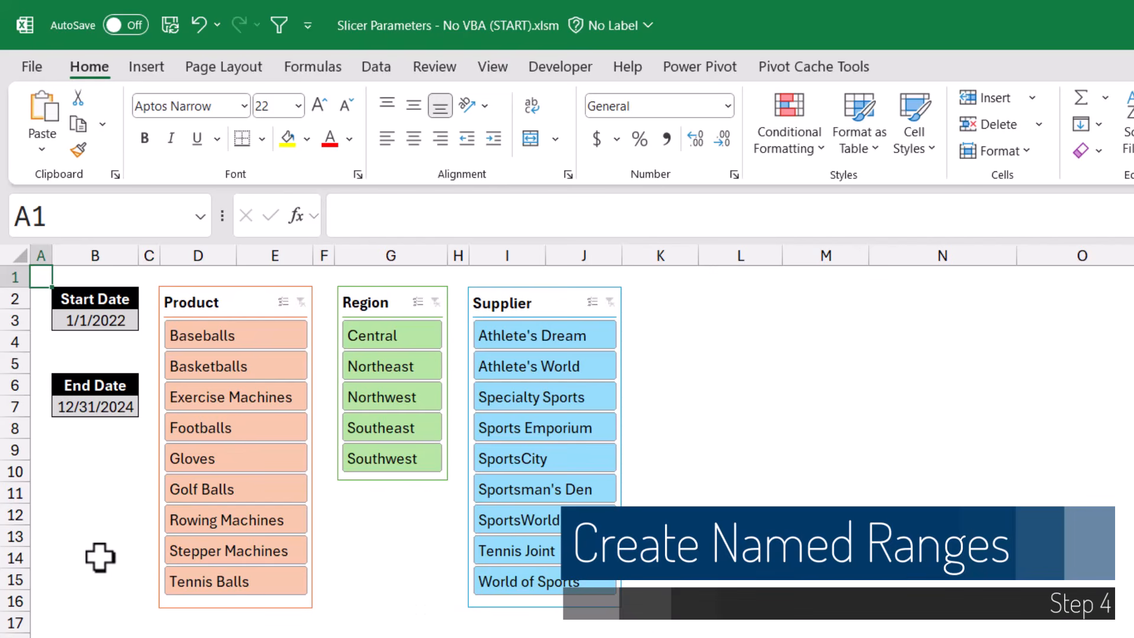
left_click(116, 321)
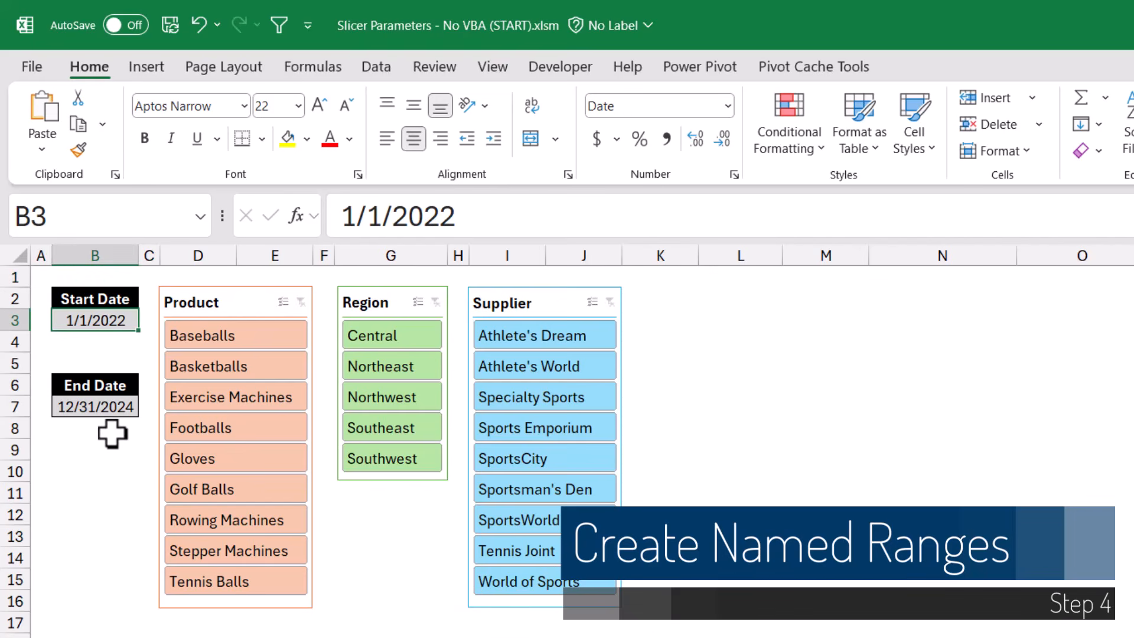
left_click(111, 413)
left_click(162, 637)
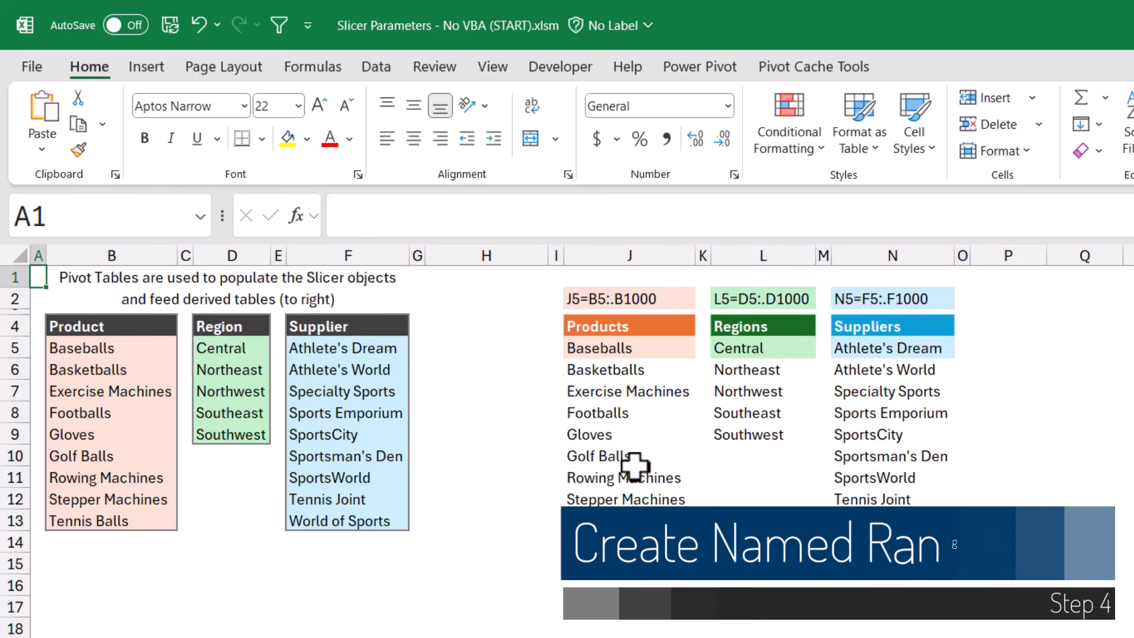
Review the first cells of the derived Products, Regions and Suppliers lists, and inspect the start and end date cells on UserInput.
left_click(647, 348)
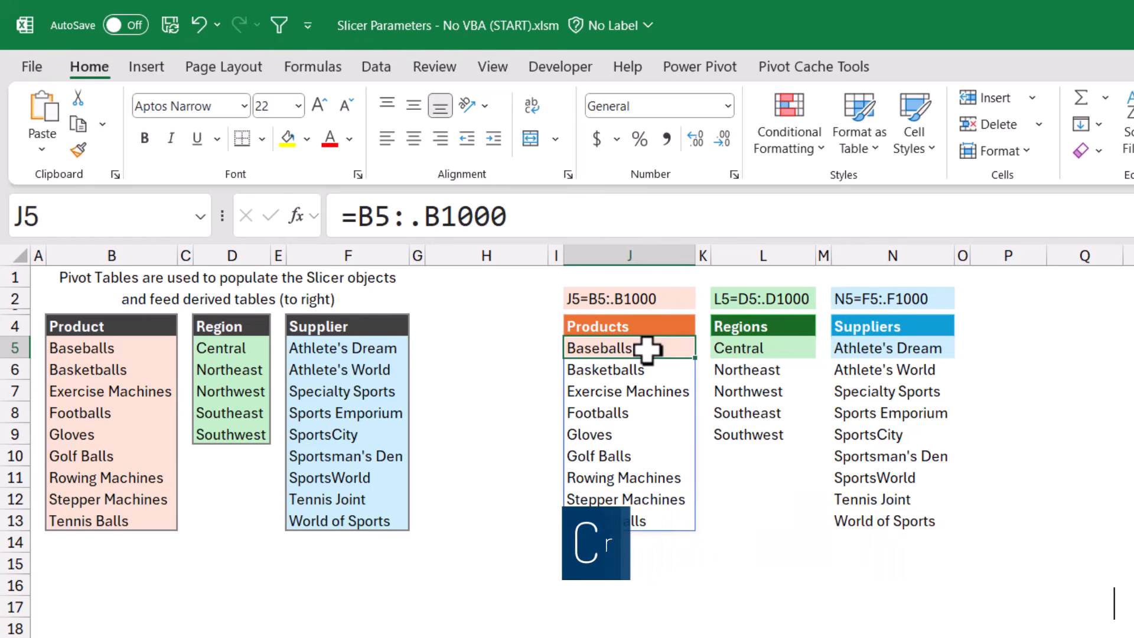
left_click(756, 350)
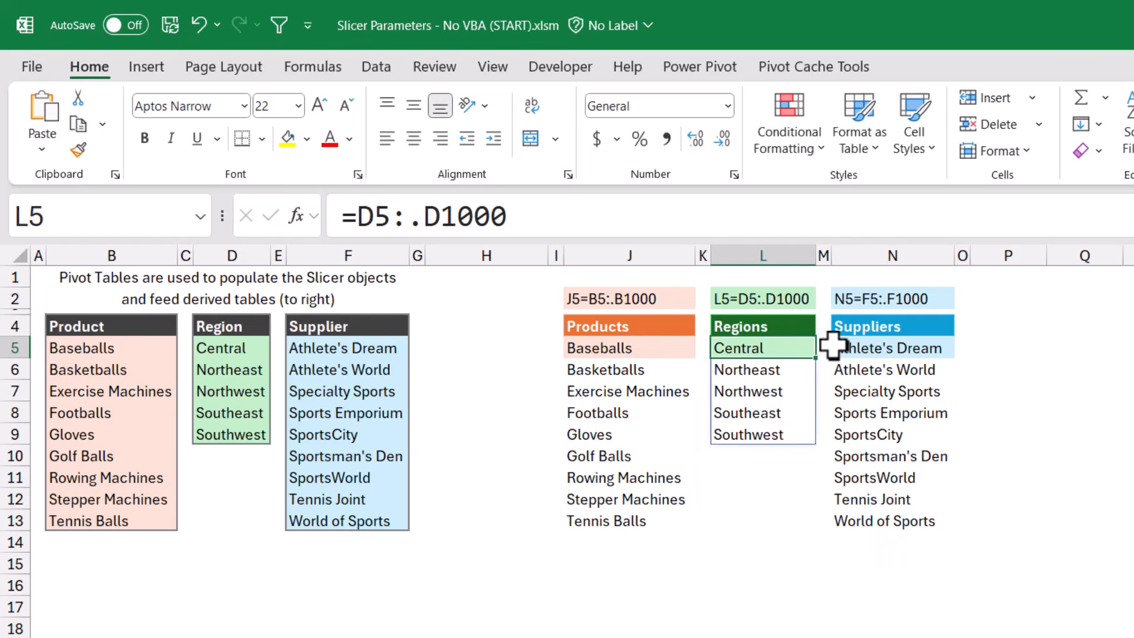
left_click(834, 347)
key("ctrl+Page_Up")
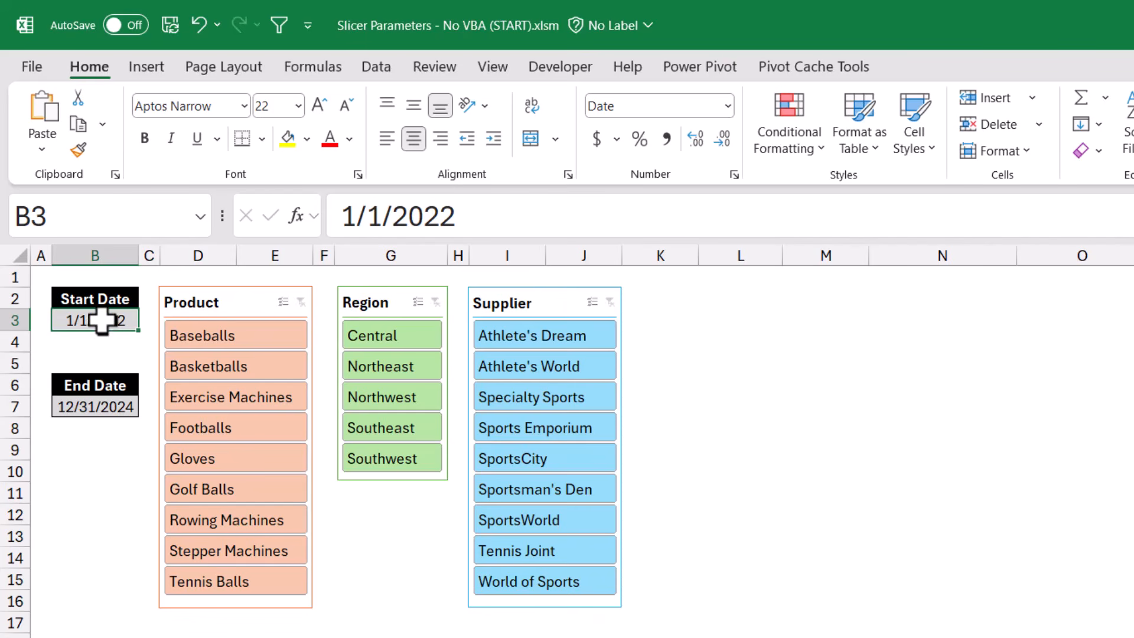
left_click(93, 409)
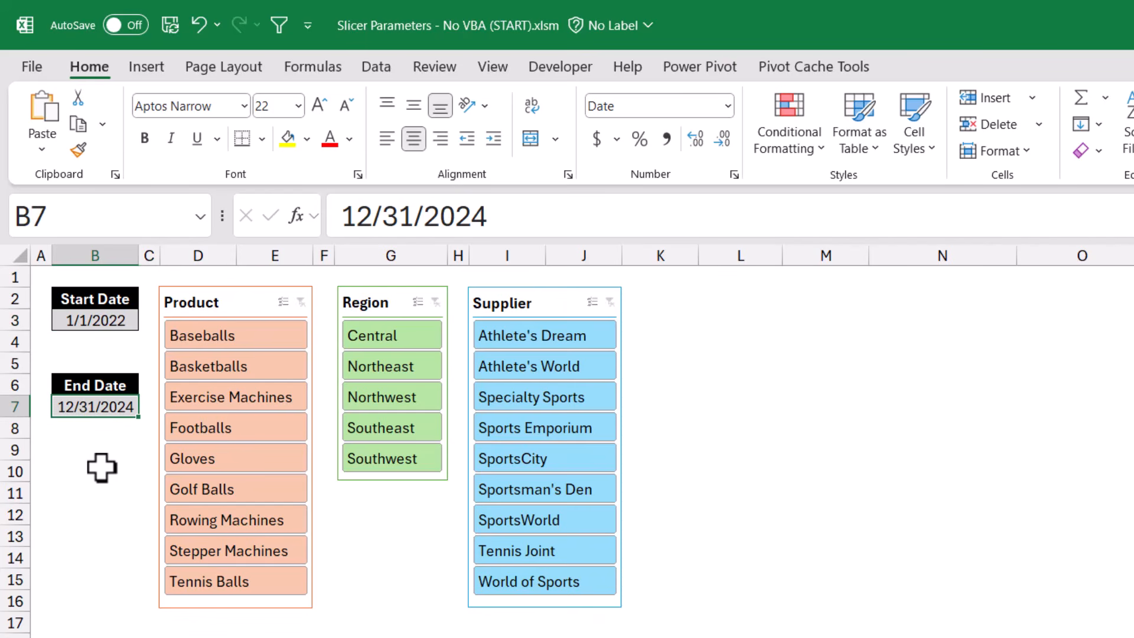
left_click(98, 361)
left_click(99, 342)
type("fghfg")
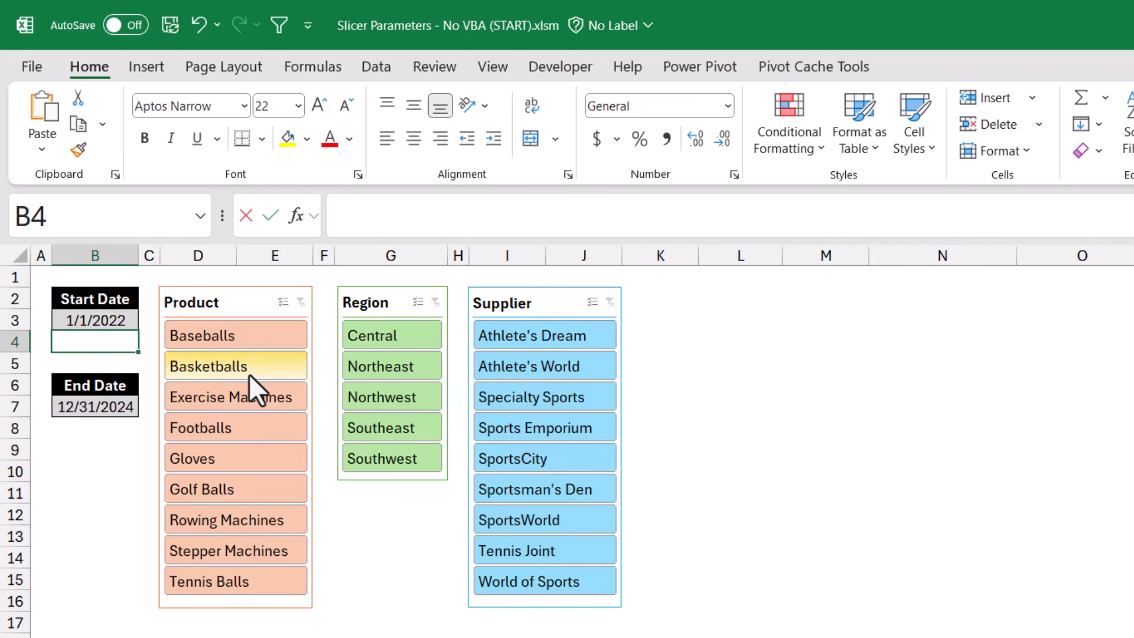
key("Return")
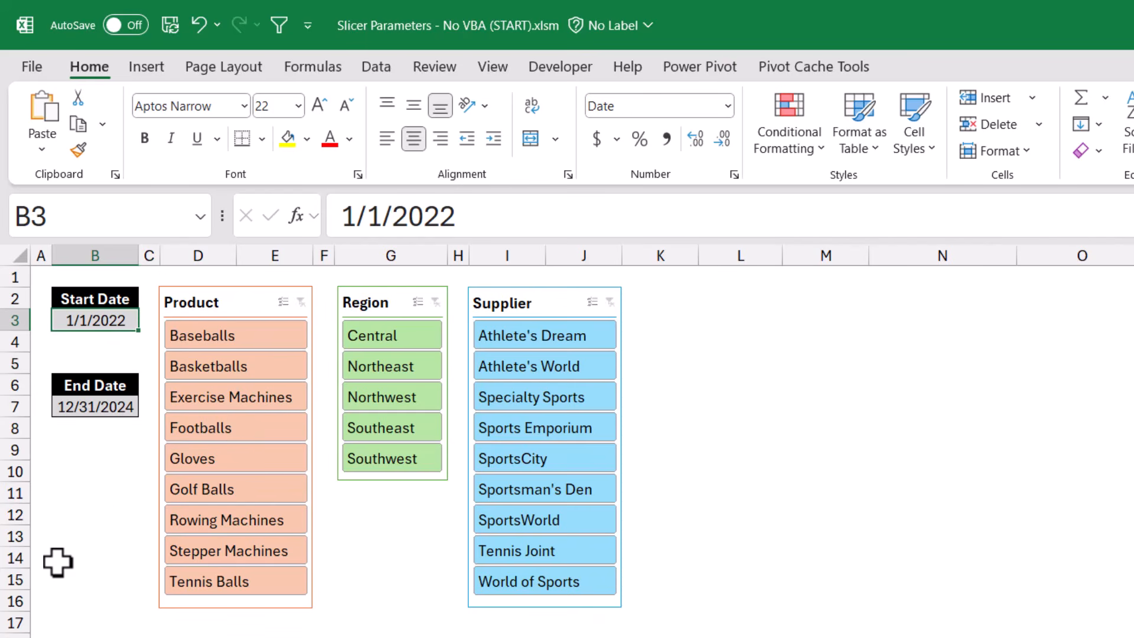
key("Down")
Name the start date cell B3 on UserInput selStartDate.
left_click(197, 215)
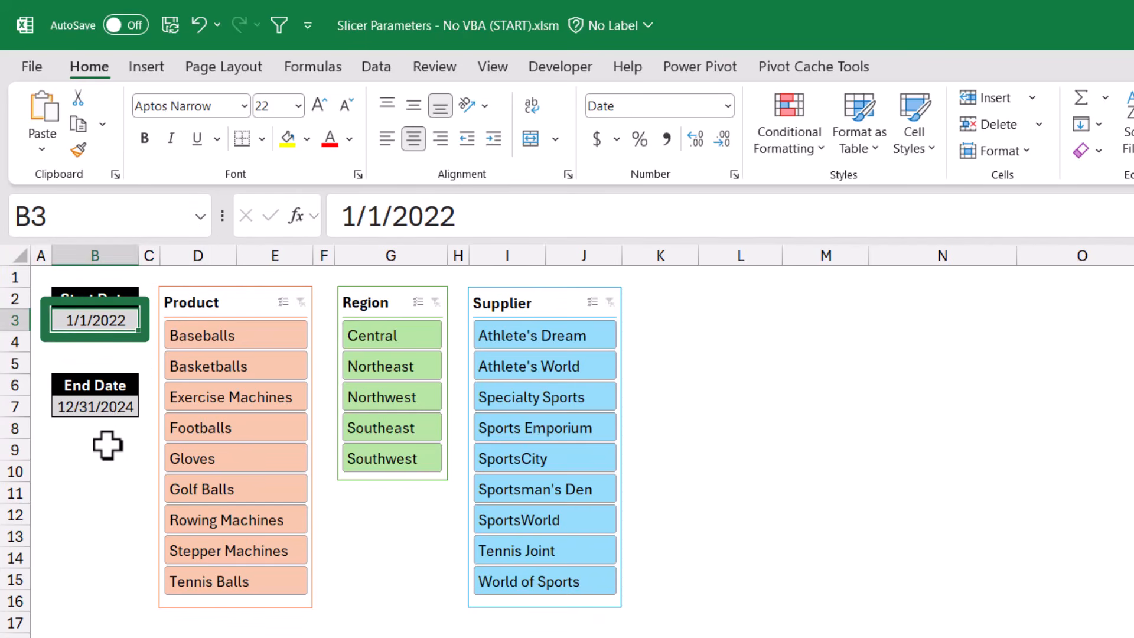
left_click(88, 224)
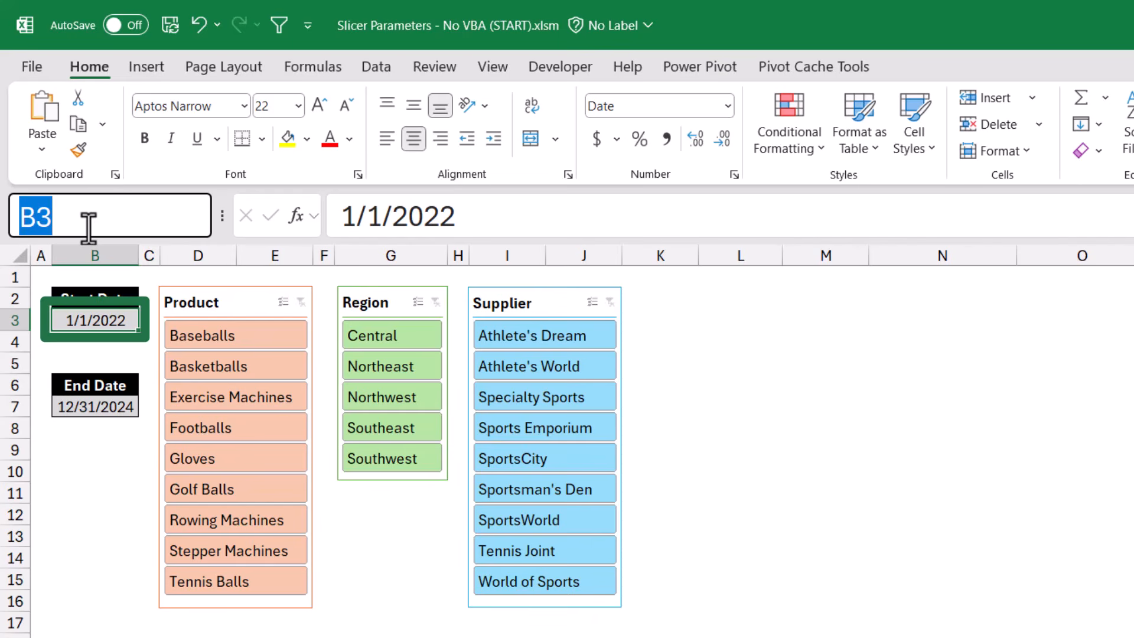
type("selStartDate")
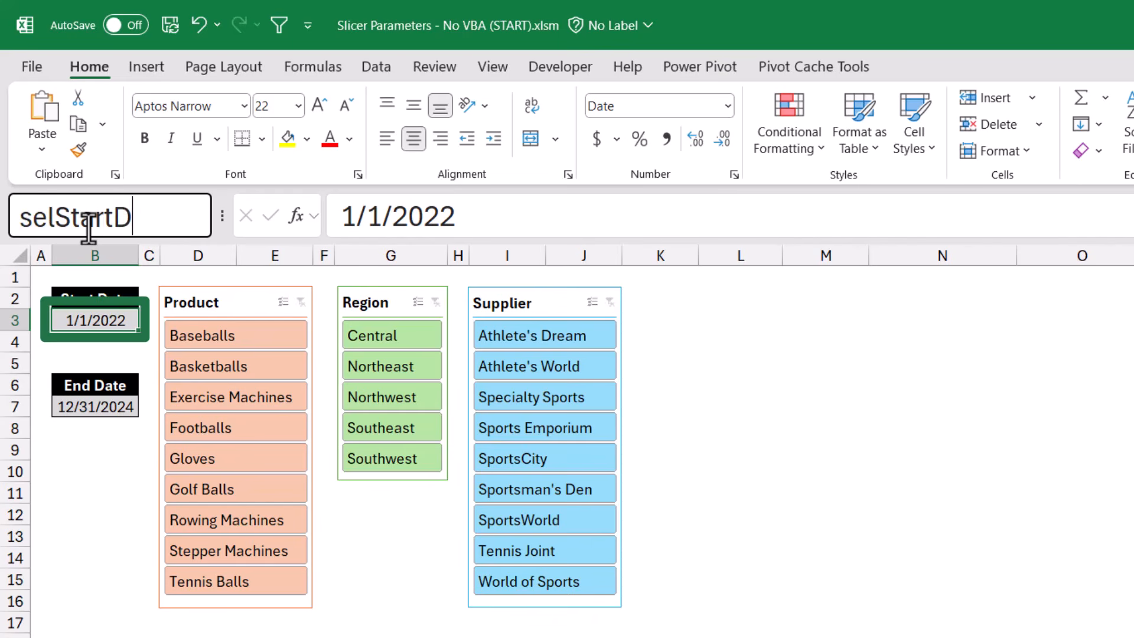
key("Return")
Name the end date cell B7 selEndDate and check the workbook's list of defined names.
left_click(102, 413)
left_click(132, 207)
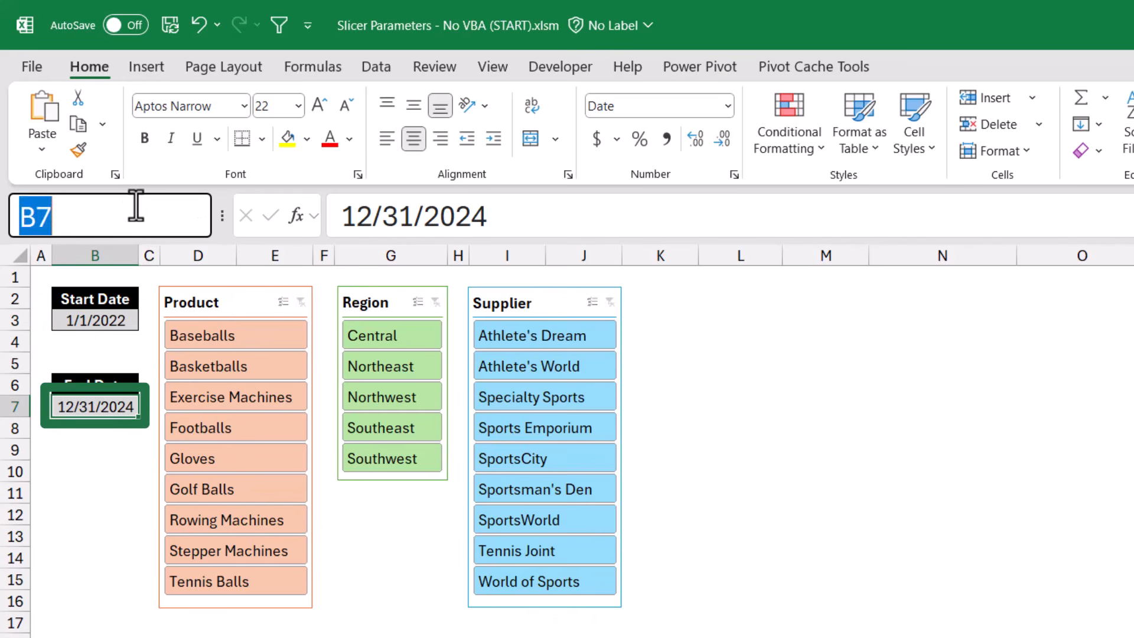
type("selEndDate")
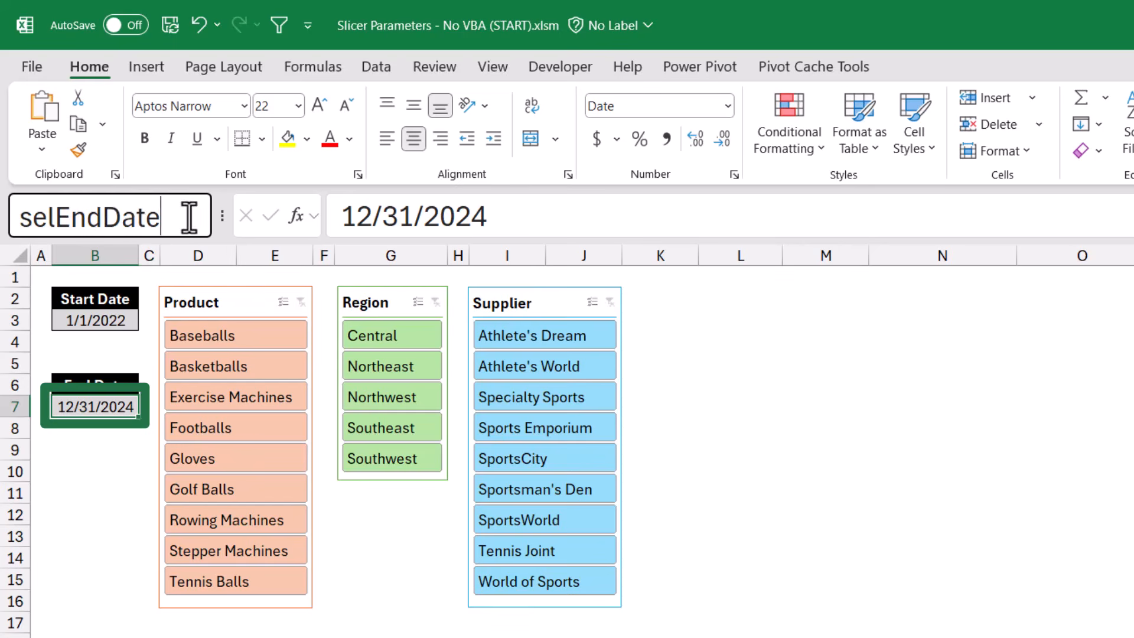
key("Return")
left_click(202, 218)
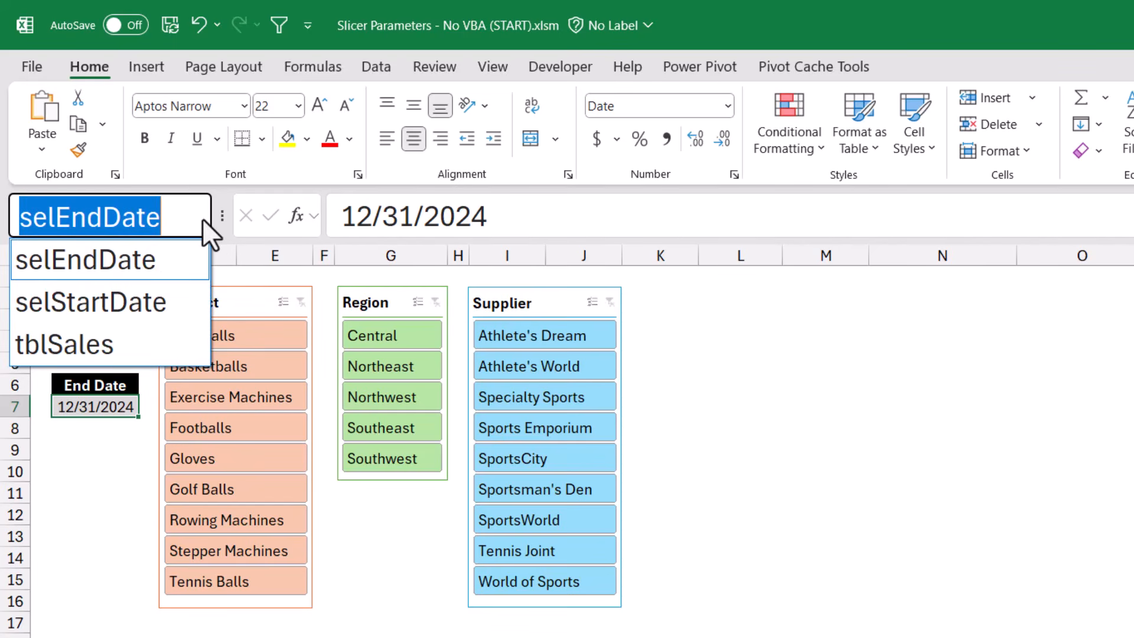
key("Escape")
Go to the Selections sheet and examine the spill formulas in J5, L5 and N5.
key("ctrl+Page_Down")
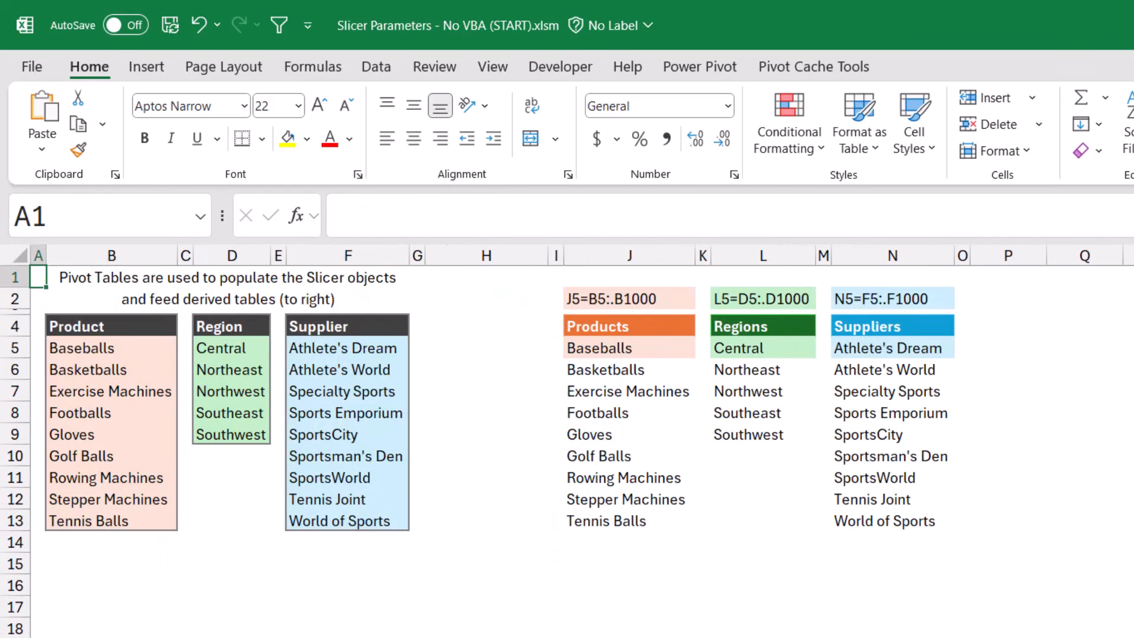
left_click(614, 349)
left_click(762, 348)
left_click(853, 350)
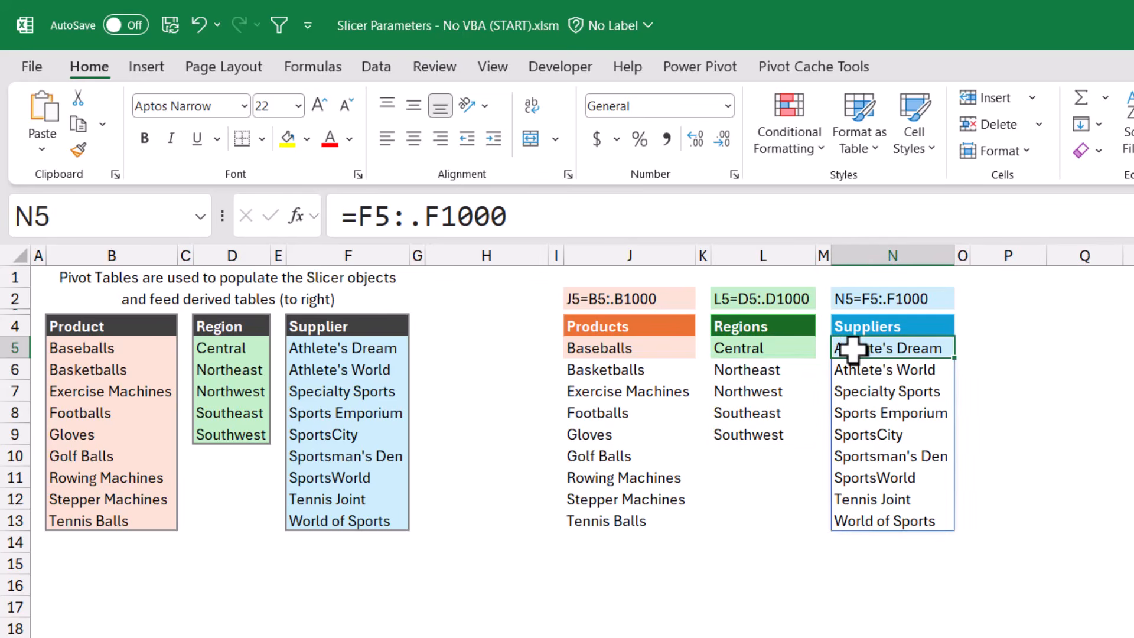
left_click(683, 349)
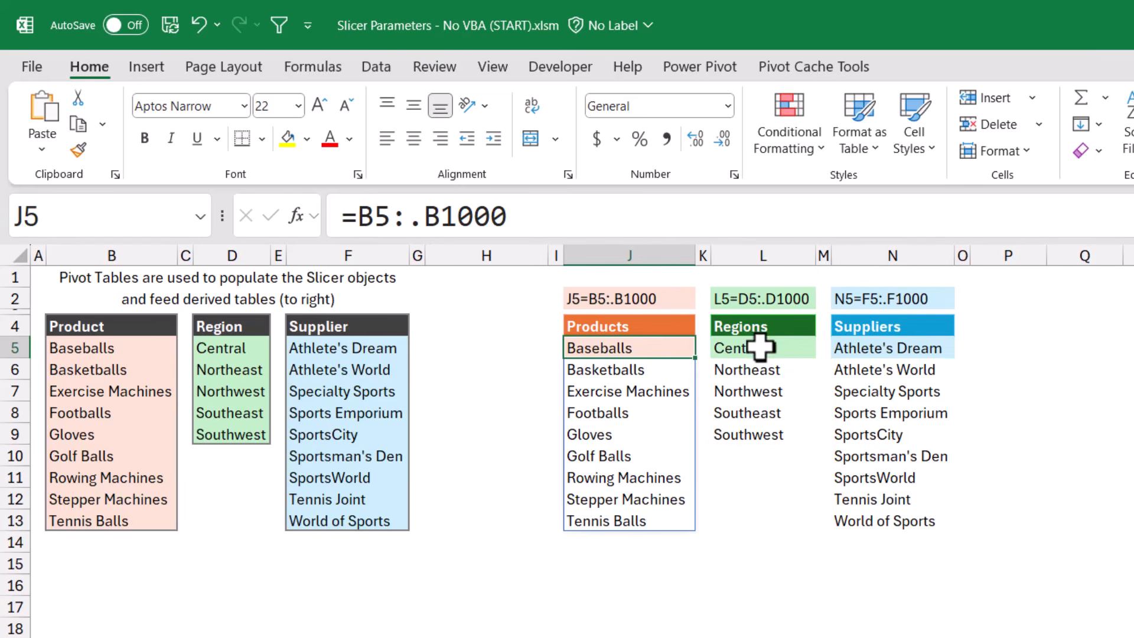
left_click(760, 347)
left_click(857, 349)
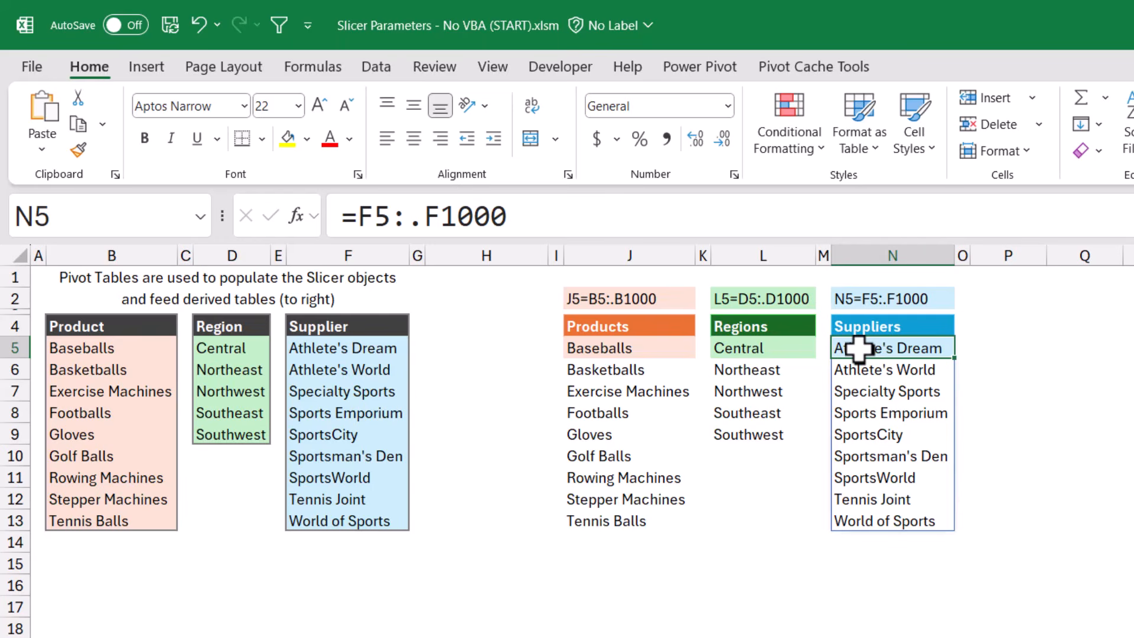
Define the workbook-scoped name selProducts in the Name Manager, referring to the Products spill range =Selections!$J$5#.
left_click(656, 348)
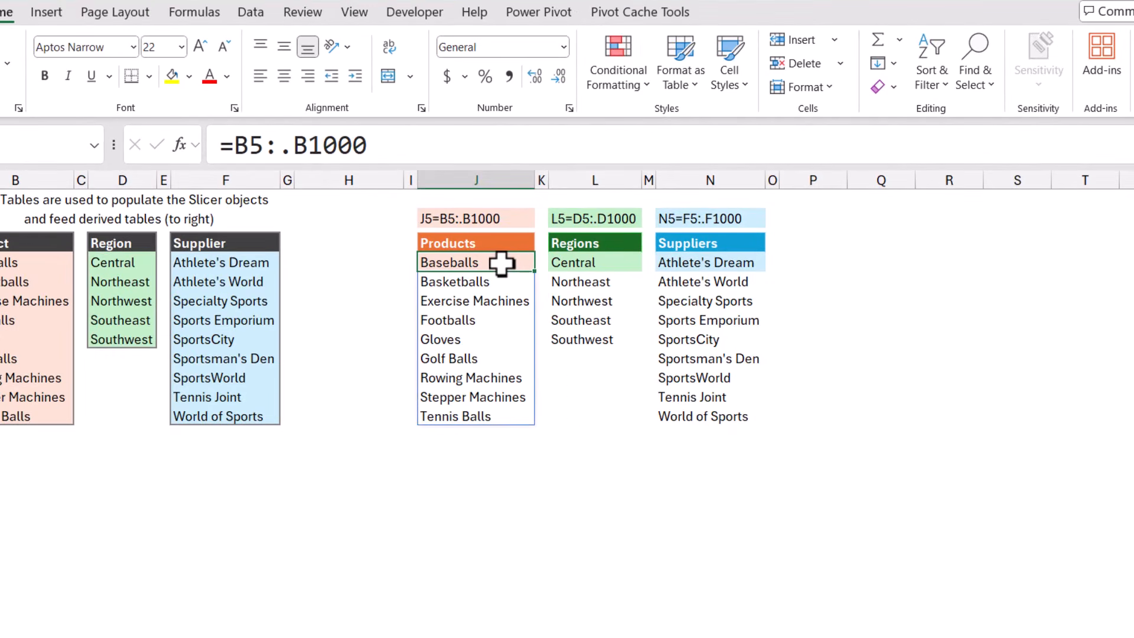
left_click(187, 13)
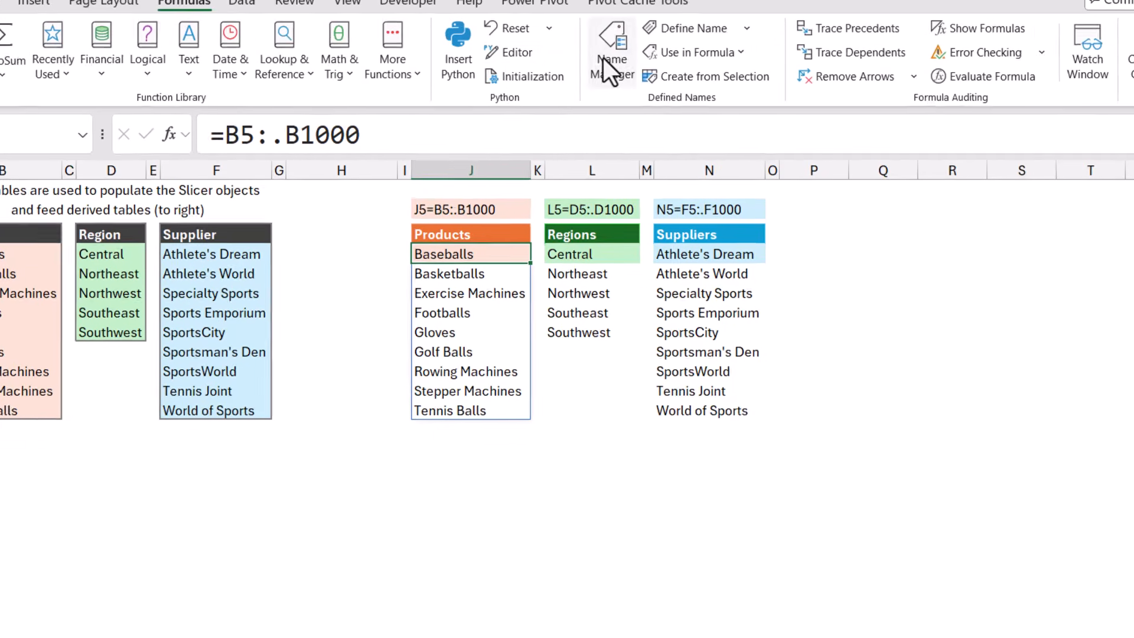
left_click(608, 59)
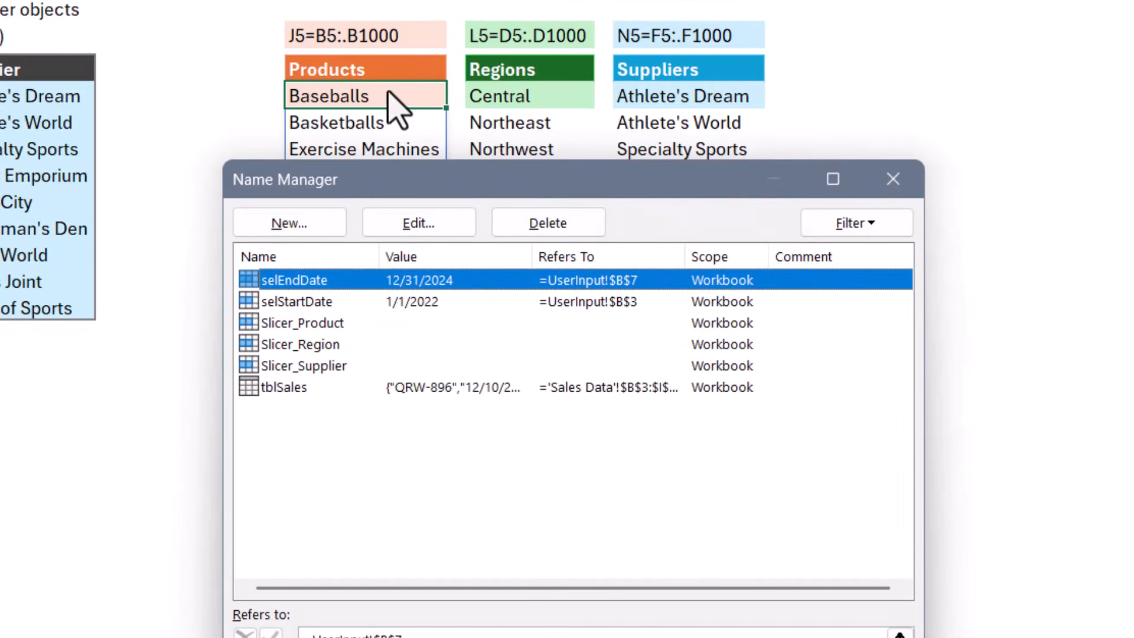
left_click(430, 348)
left_click(289, 223)
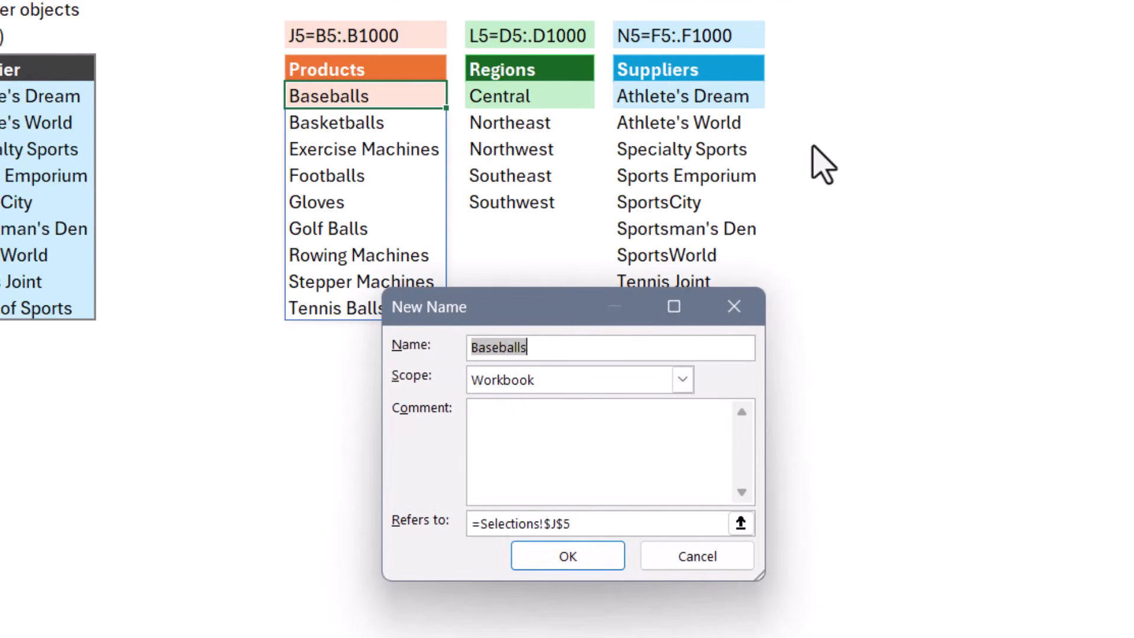
type("selProducts")
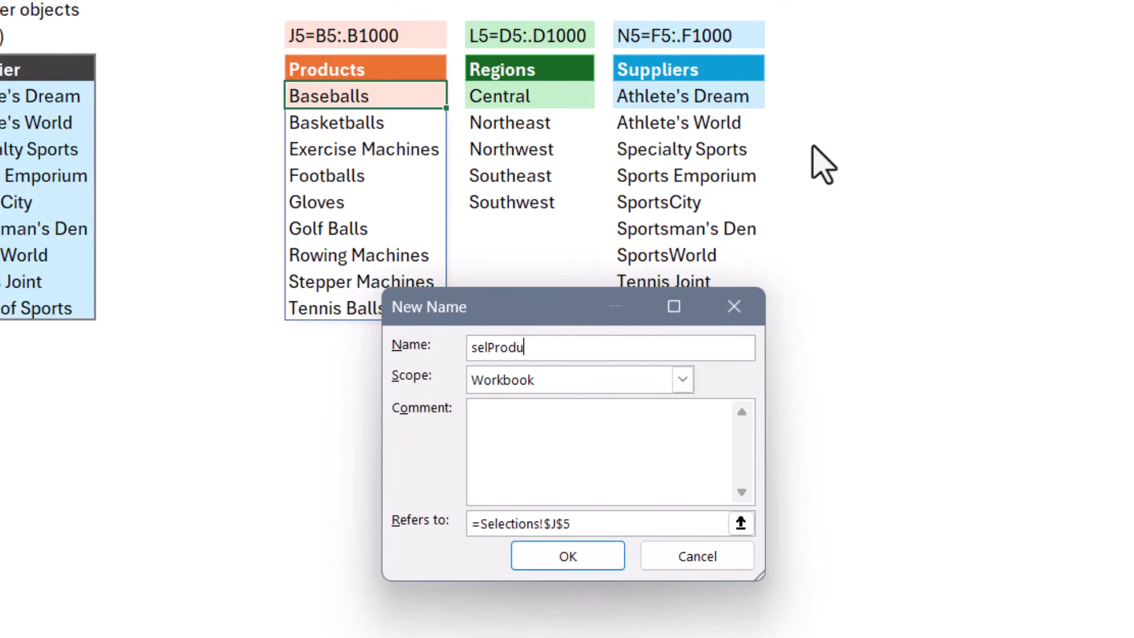
left_click(581, 520)
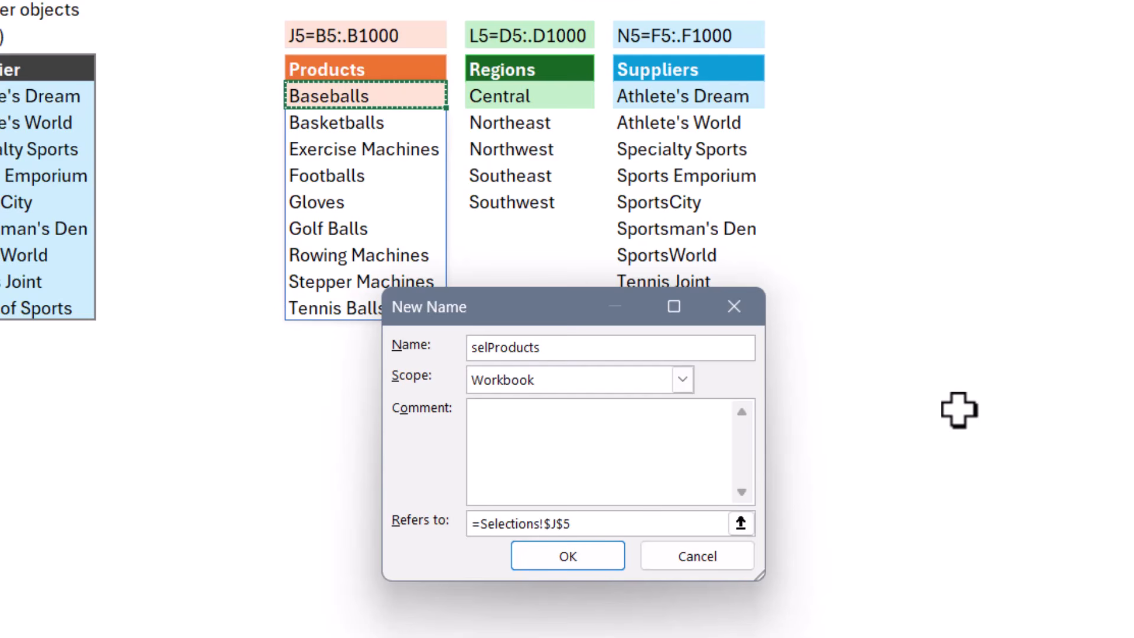
type("#")
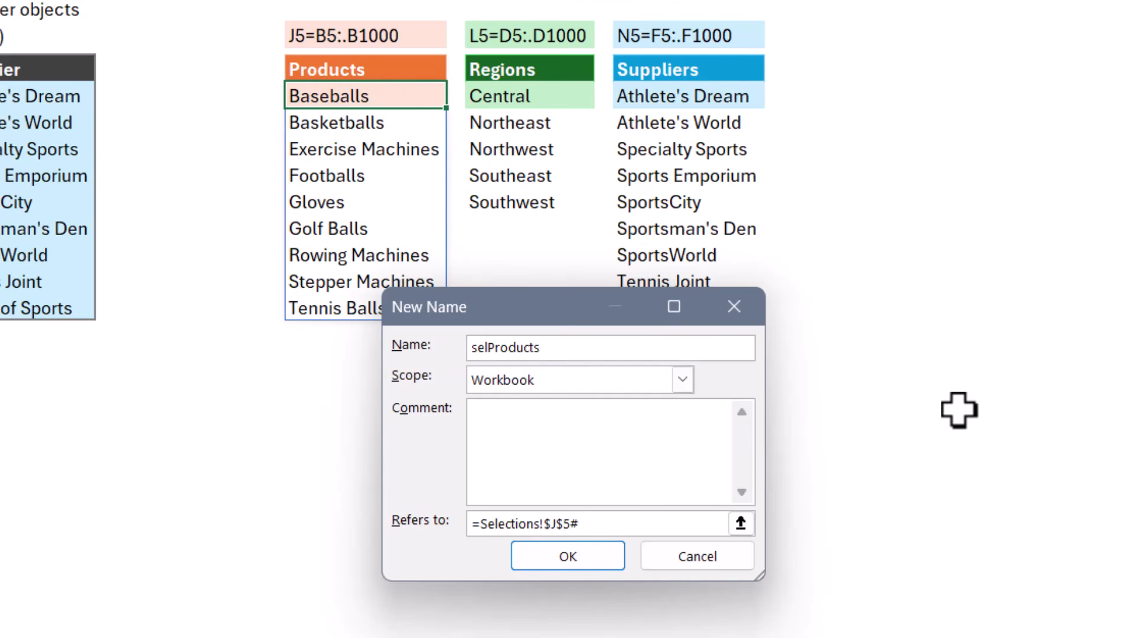
left_click(578, 559)
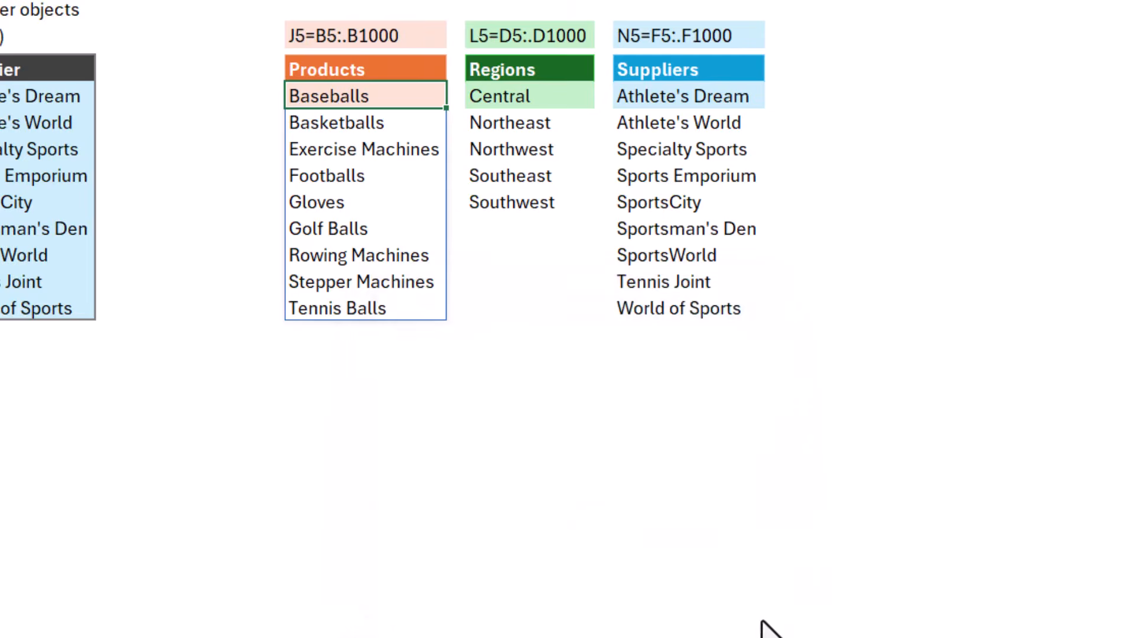
key("Escape")
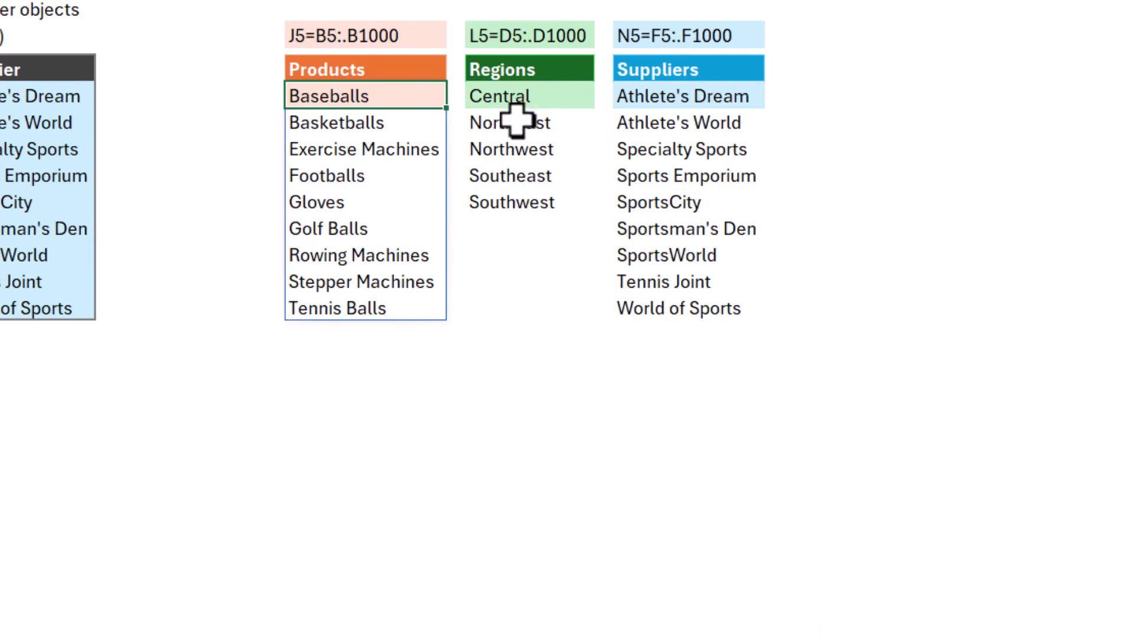
Define the workbook-scoped name selRegions in the Name Manager, referring to the Regions spill range =Selections!$L$5#.
left_click(586, 104)
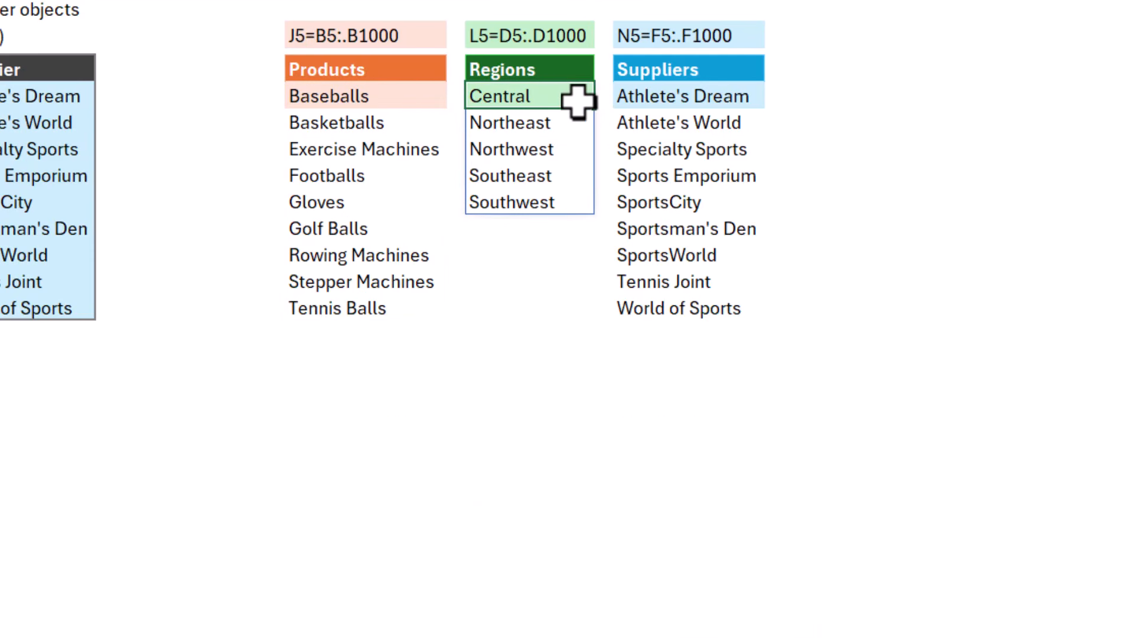
key("ctrl+F3")
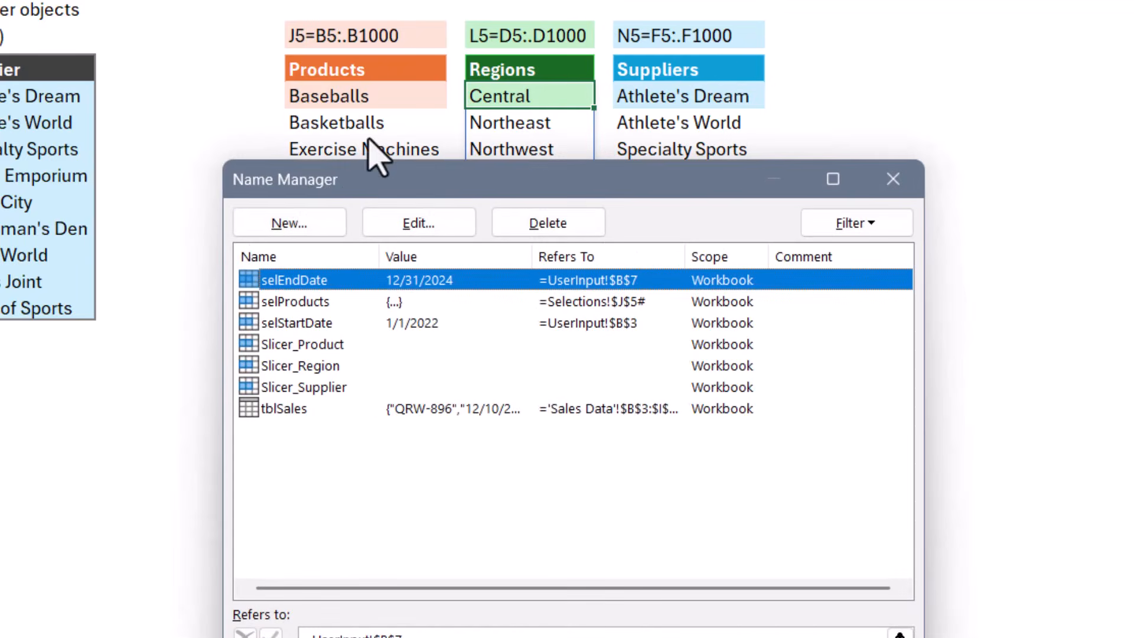
left_click(295, 223)
type("s")
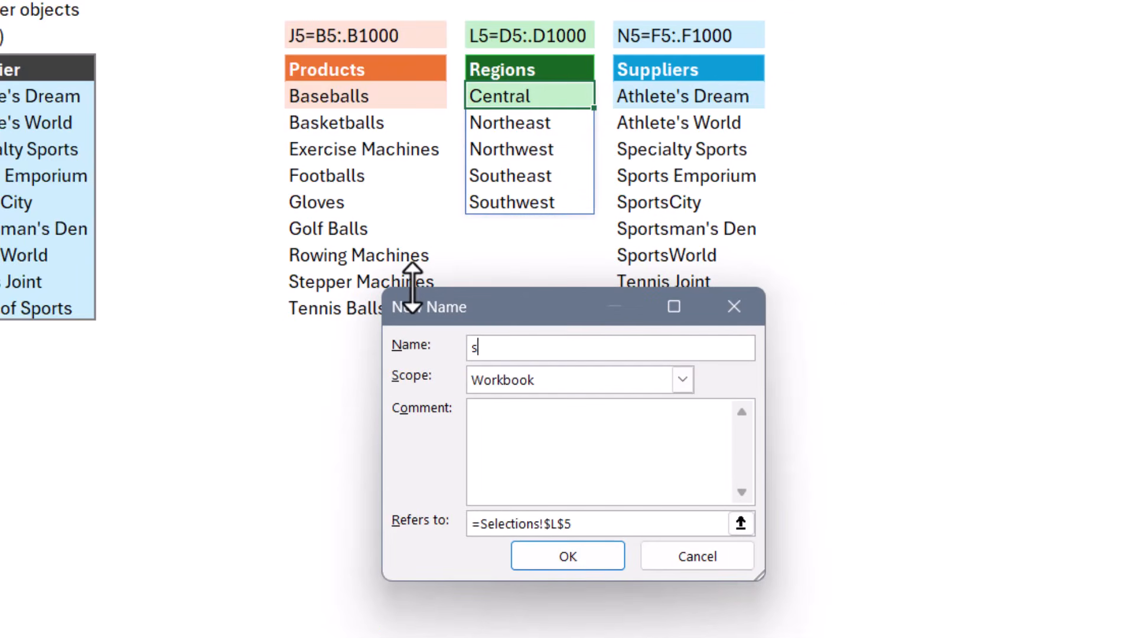
type("elRegions")
key("Tab")
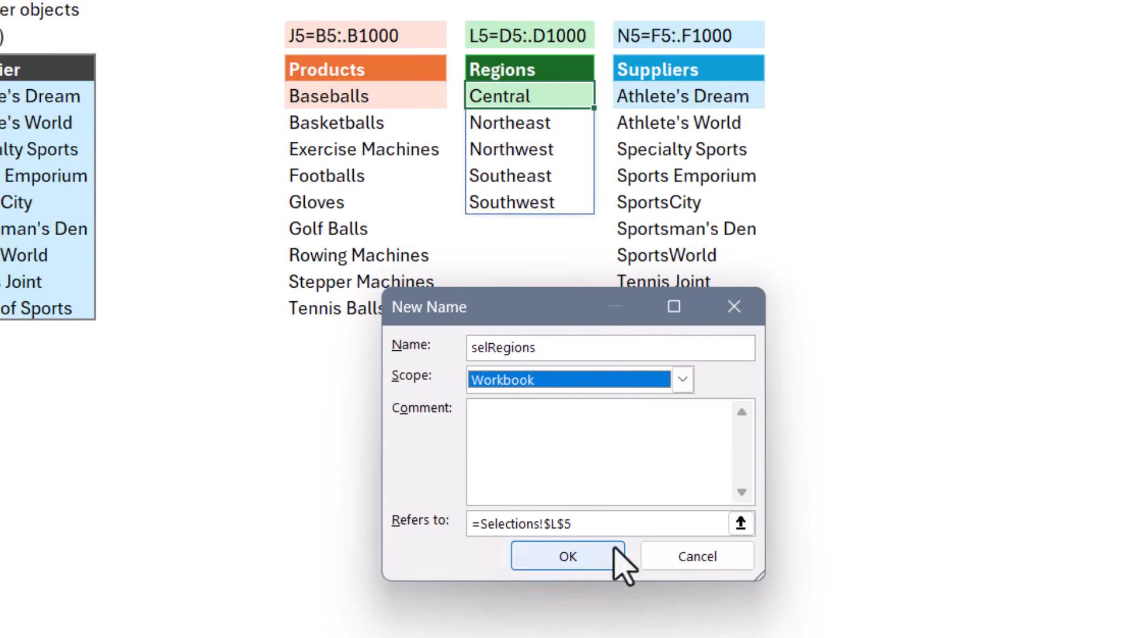
left_click(601, 525)
type("#")
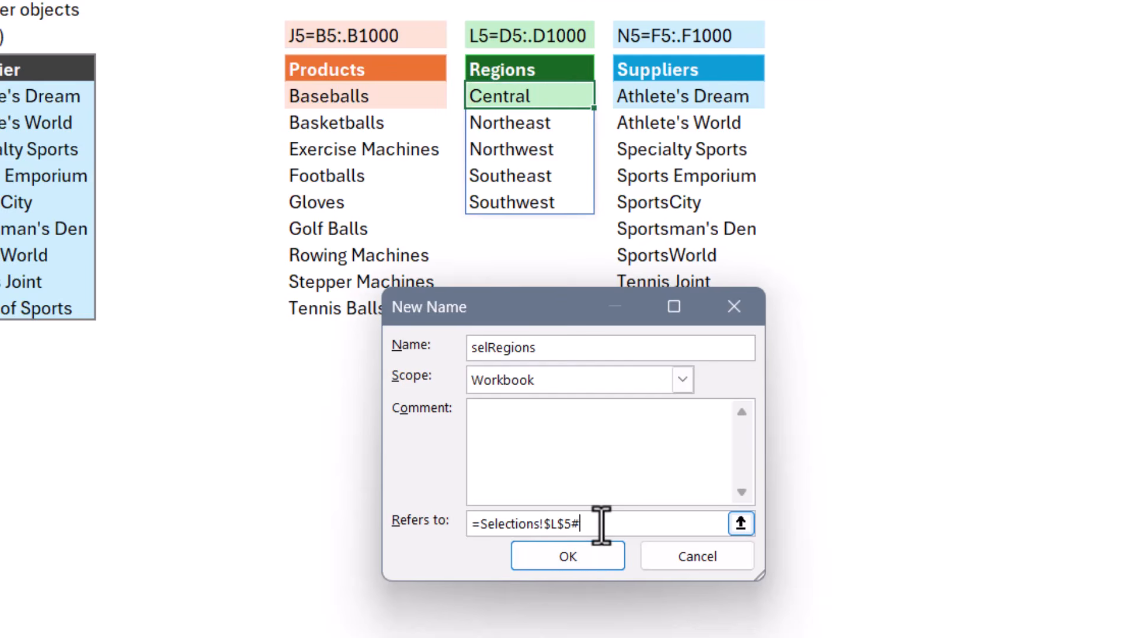
left_click(600, 559)
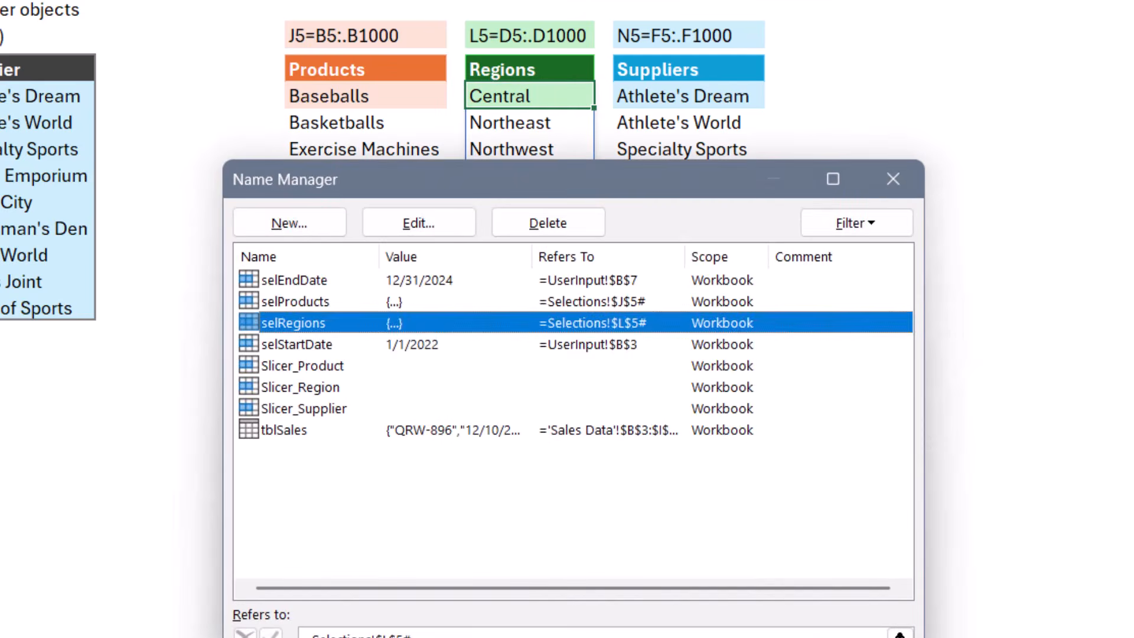
left_click(856, 637)
Define the workbook-scoped name selSuppliers in the Name Manager, referring to the Suppliers spill range =Selections!$N$5#.
left_click(677, 99)
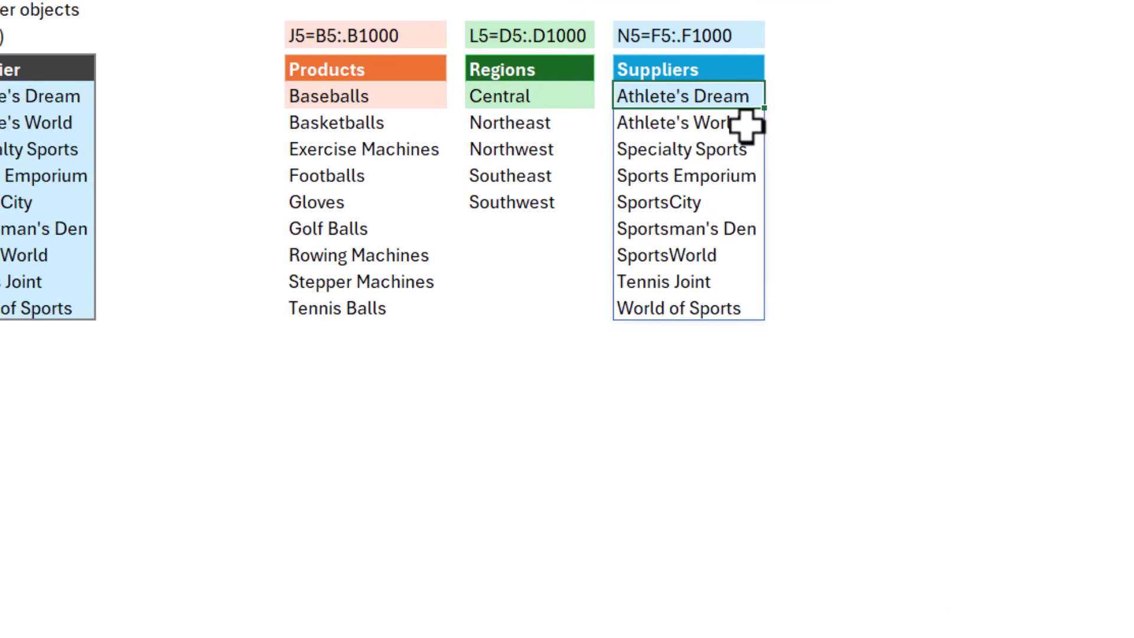
left_click(620, 0)
left_click(292, 227)
type("sel")
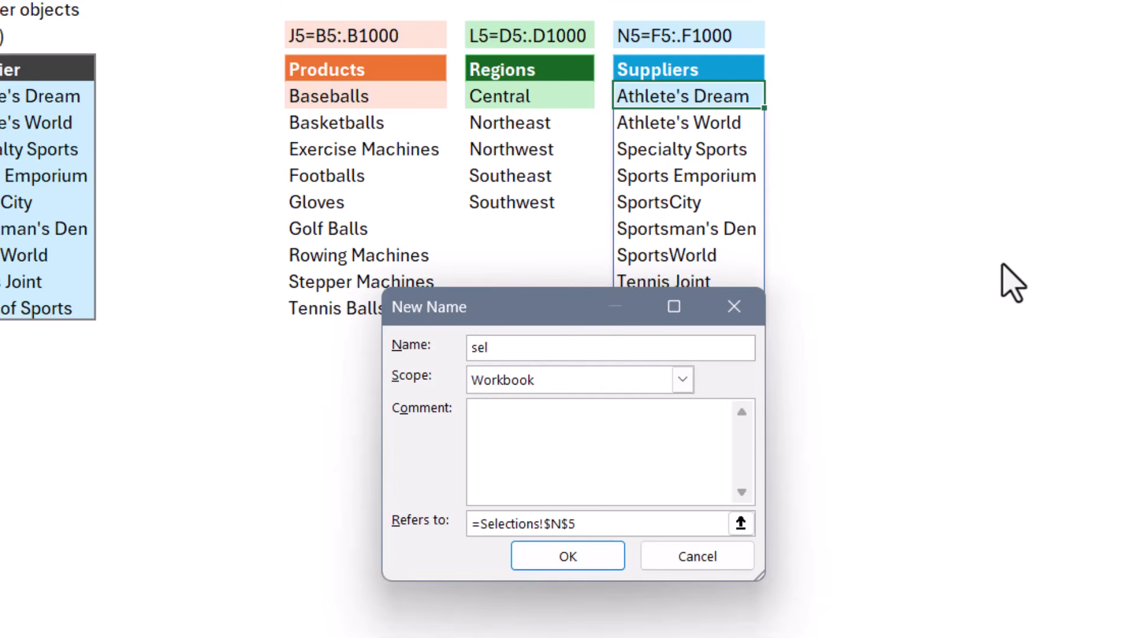
type("Suppliers")
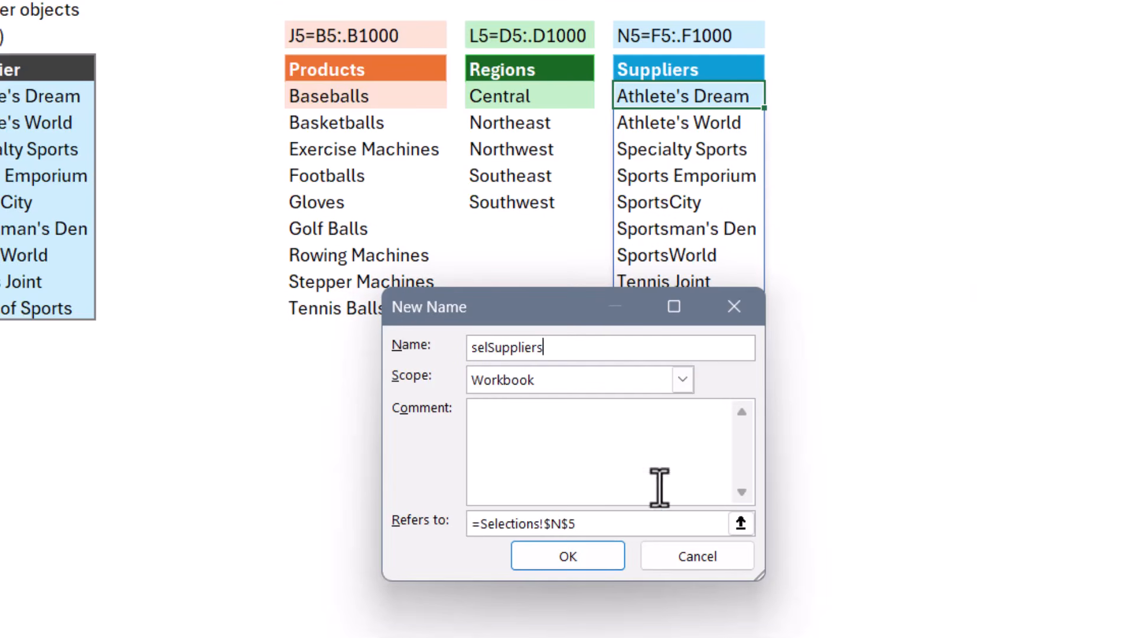
left_click(622, 519)
type("#")
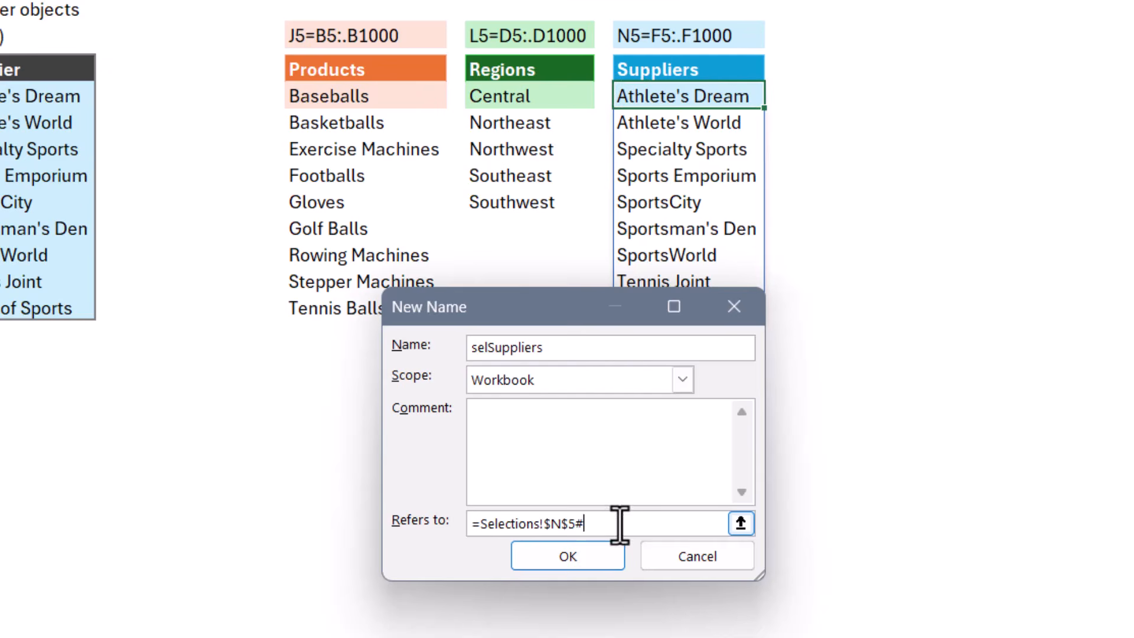
left_click(594, 564)
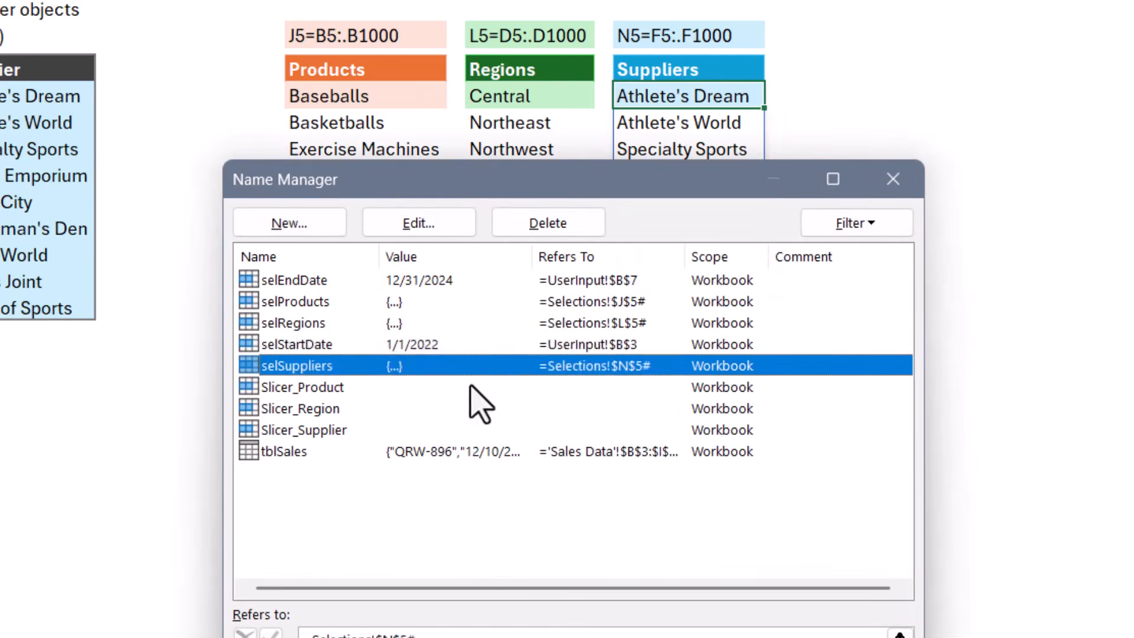
Review the defined date, selection list, slicer and table names in the Name Manager, and close it.
left_click(446, 342)
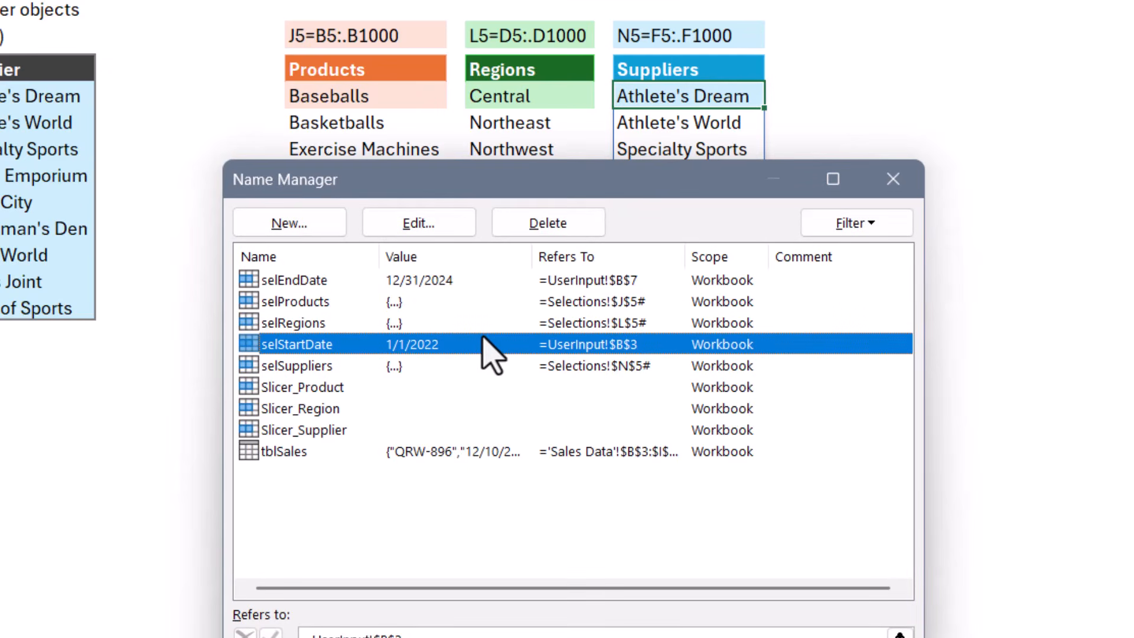
left_click(439, 281)
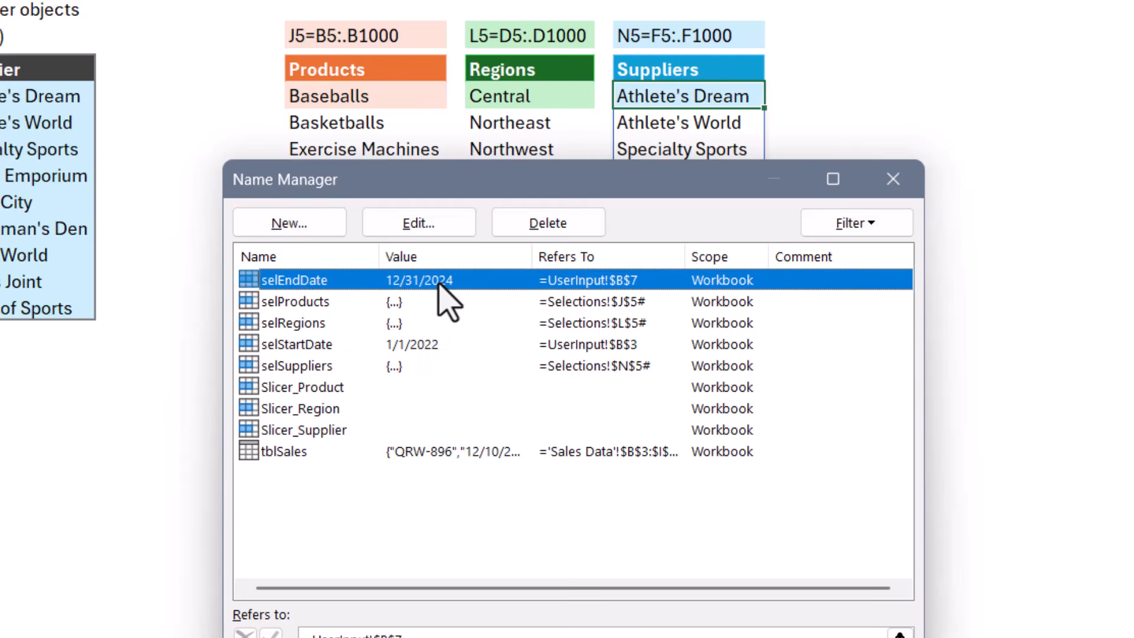
left_click(320, 302)
left_click(314, 320, "shift")
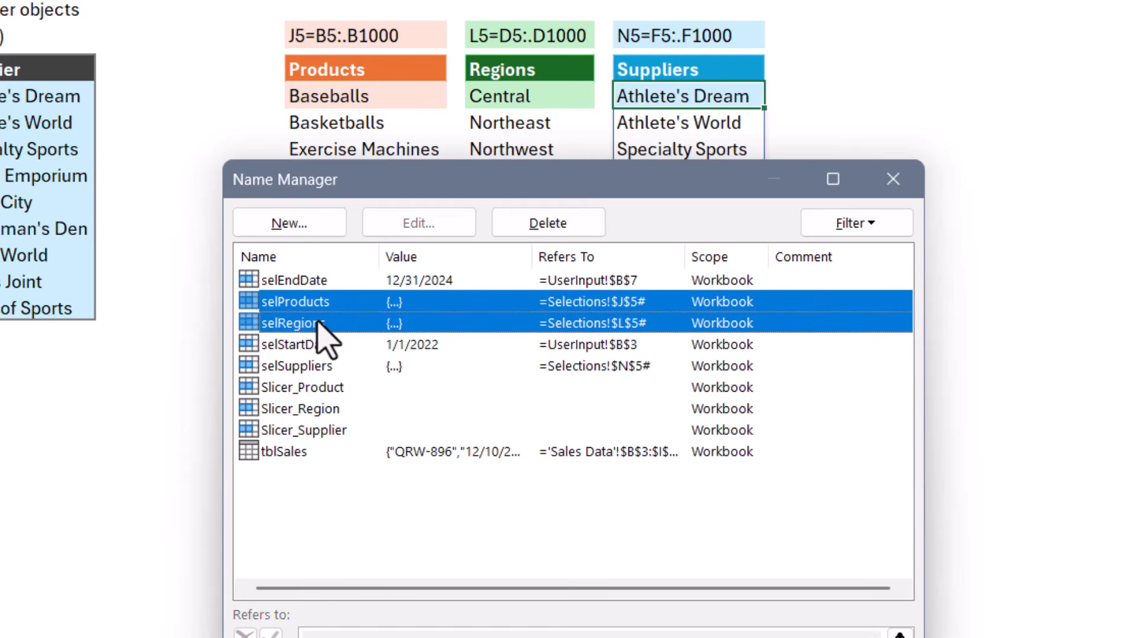
left_click(323, 365, "ctrl")
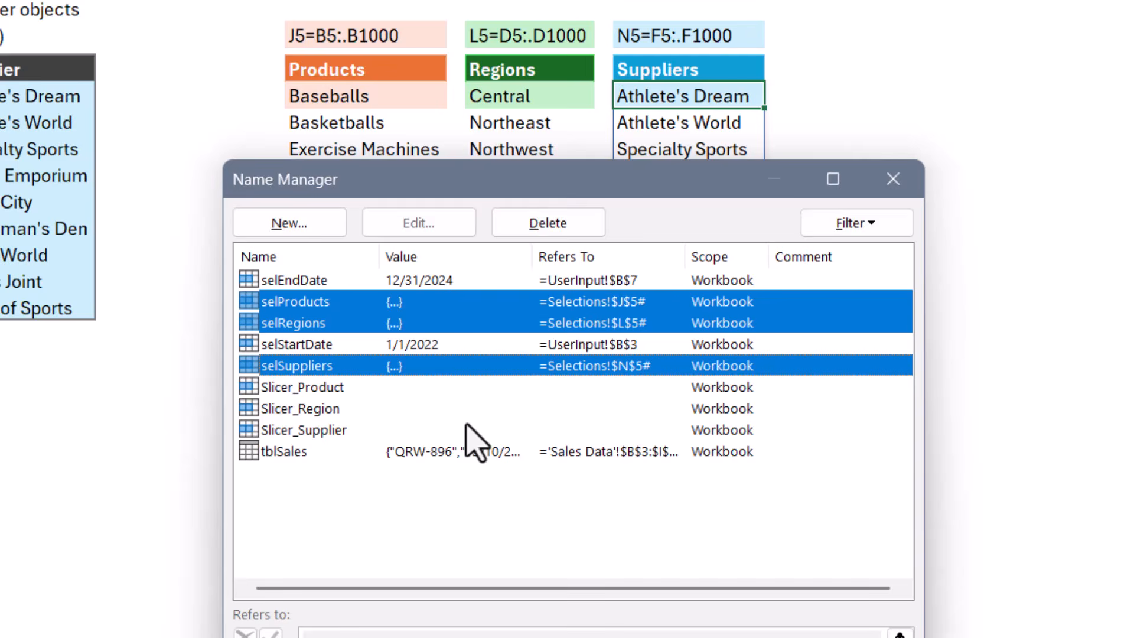
left_click(381, 388)
left_click(428, 427, "shift")
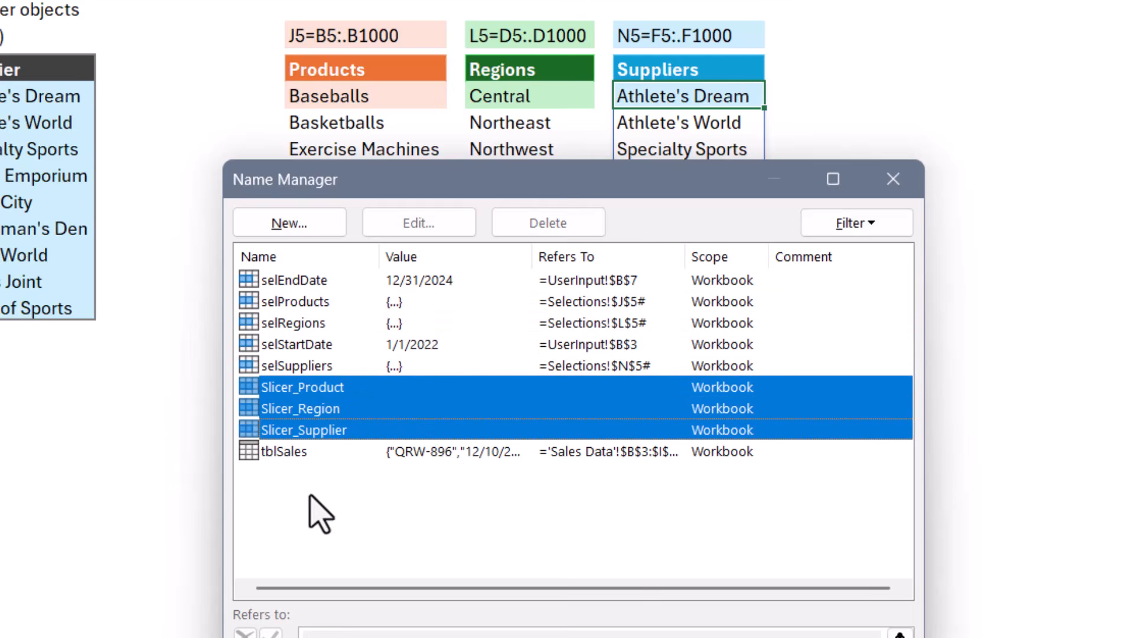
key("Down")
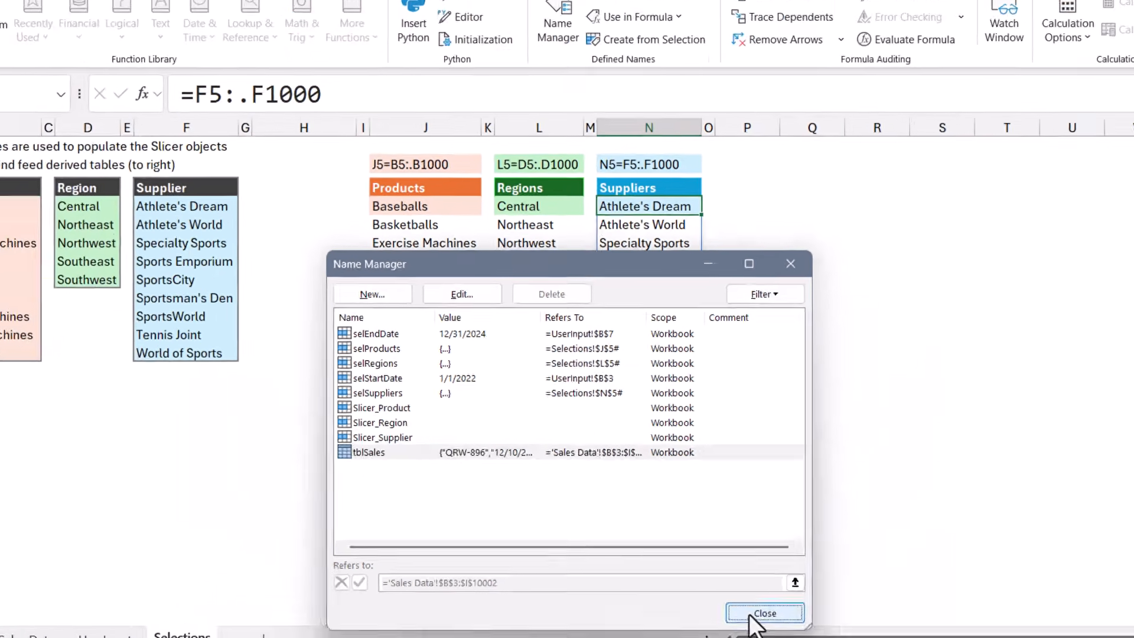
left_click(860, 637)
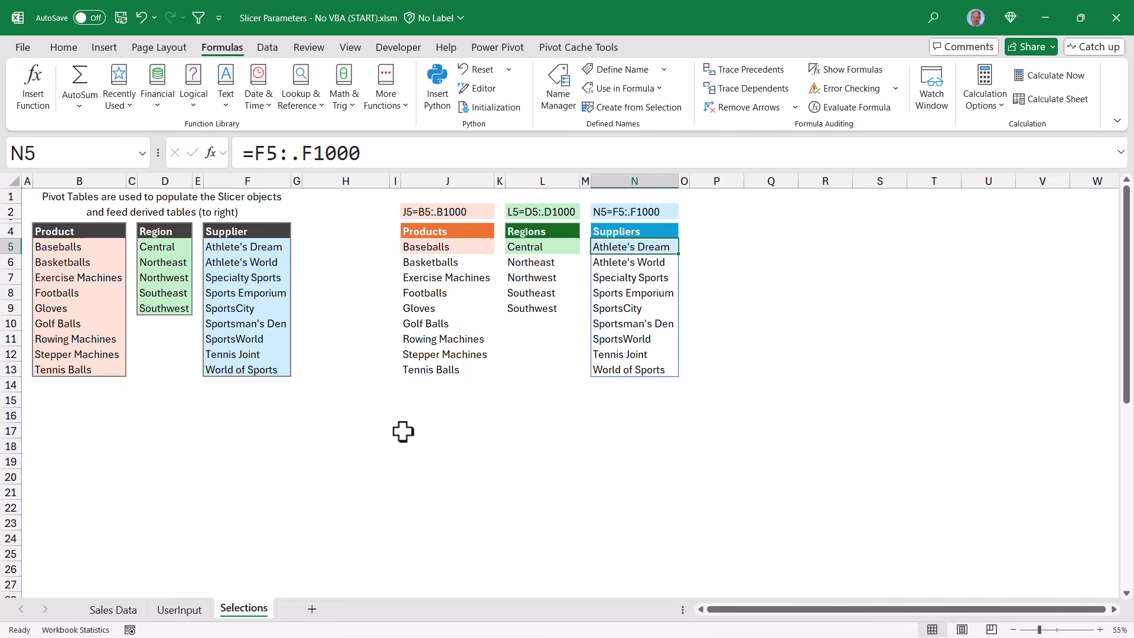
Create a blank query in the Power Query Editor with the source formula =Excel.CurrentWorkbook().
left_click(270, 48)
left_click(29, 95)
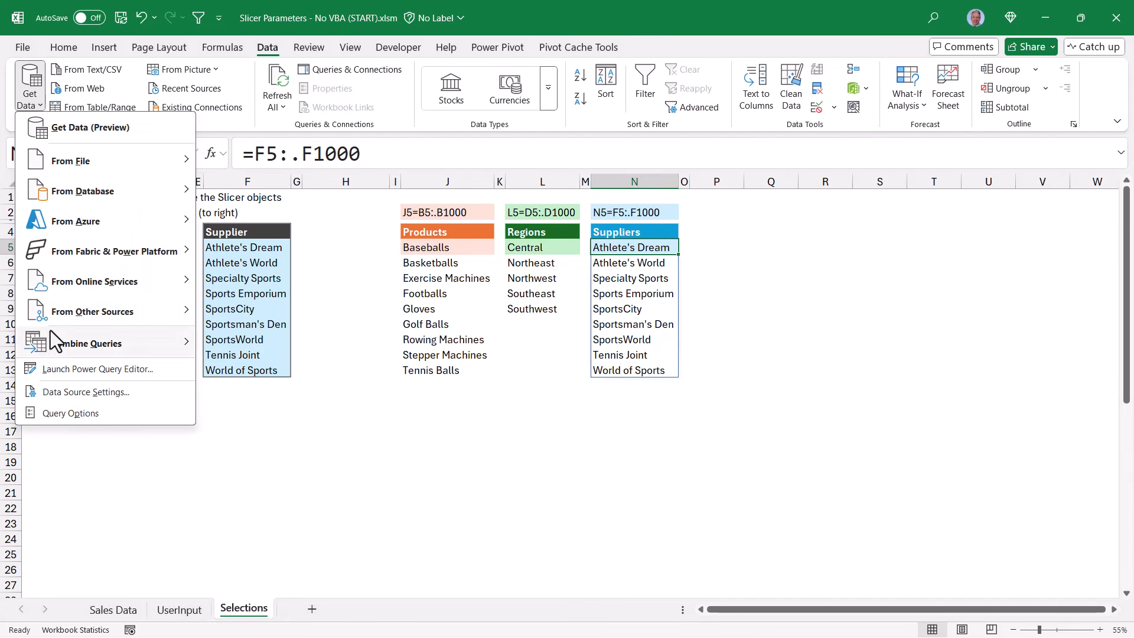
mouse_move(55, 322)
left_click(308, 613)
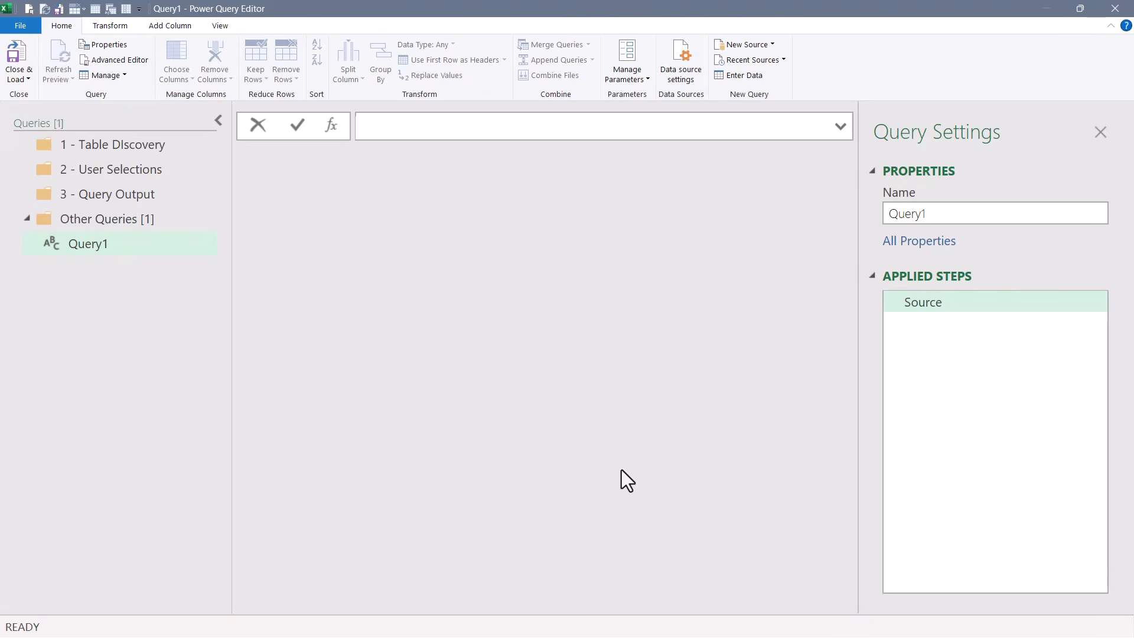
type("=Excel.CurrentWorkbook")
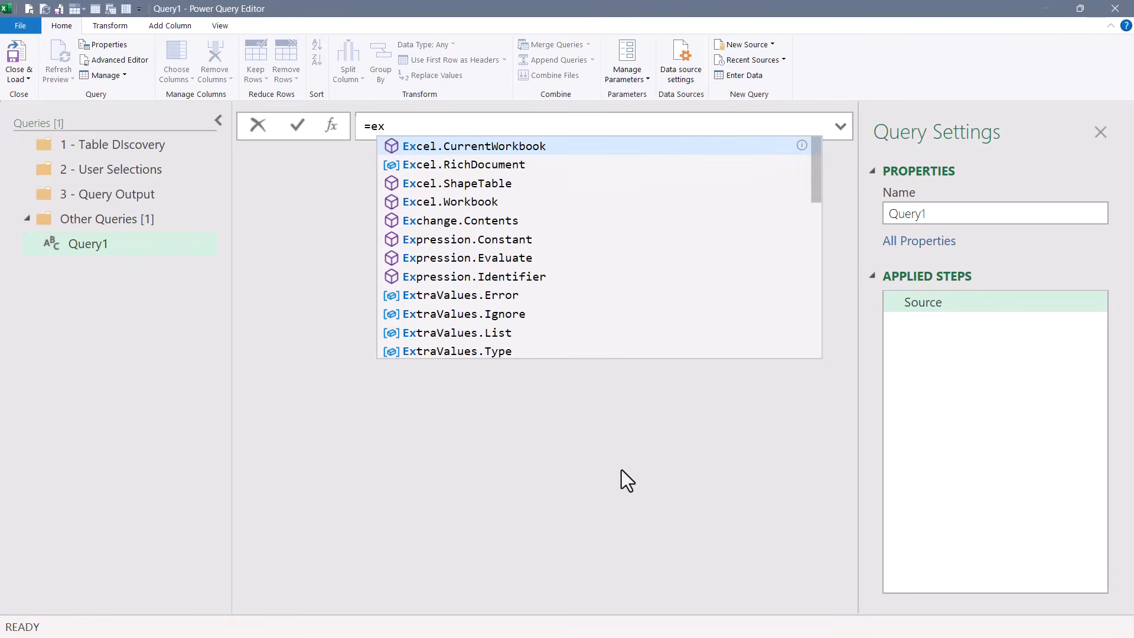
type("()")
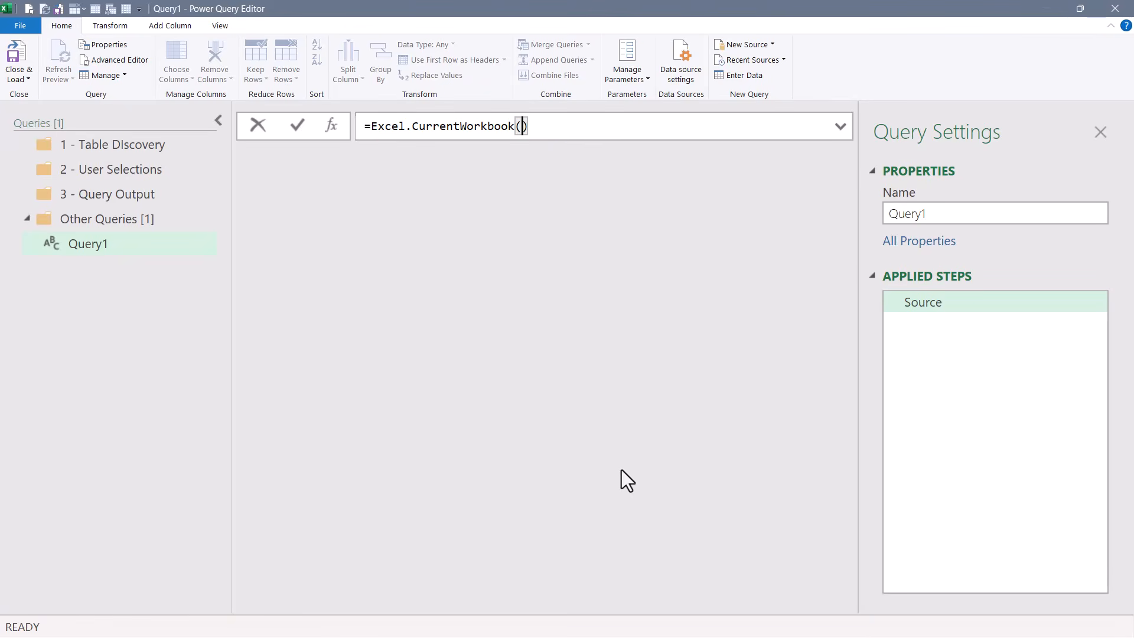
key("Return")
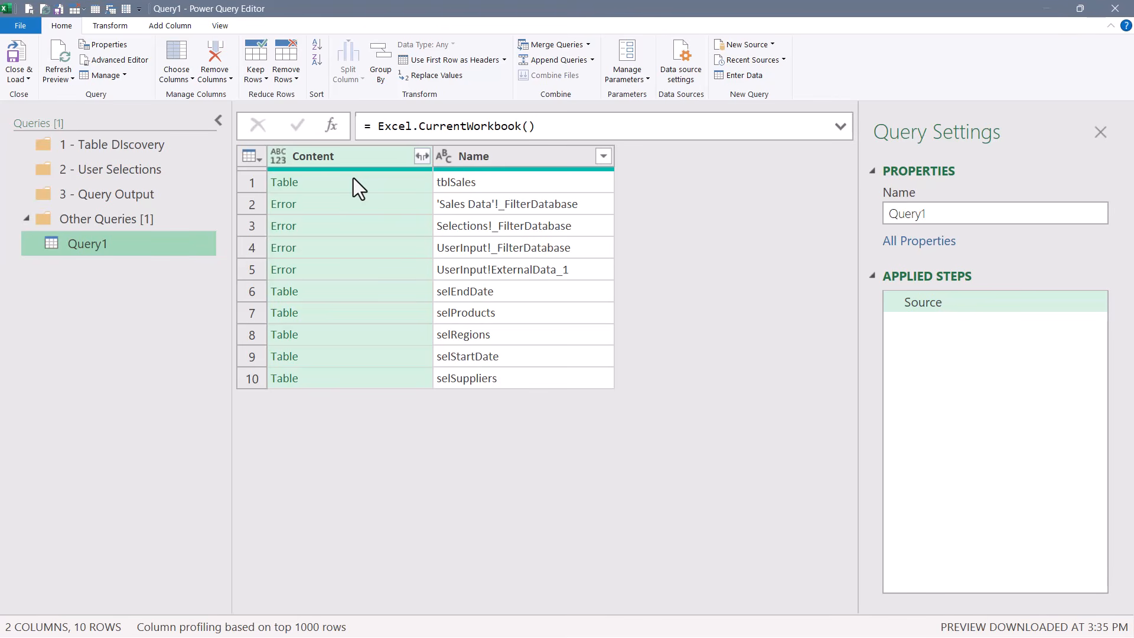
Preview the Content tables of tblSales, selStartDate, selEndDate, selProducts, selRegions and selSuppliers.
left_click(353, 179)
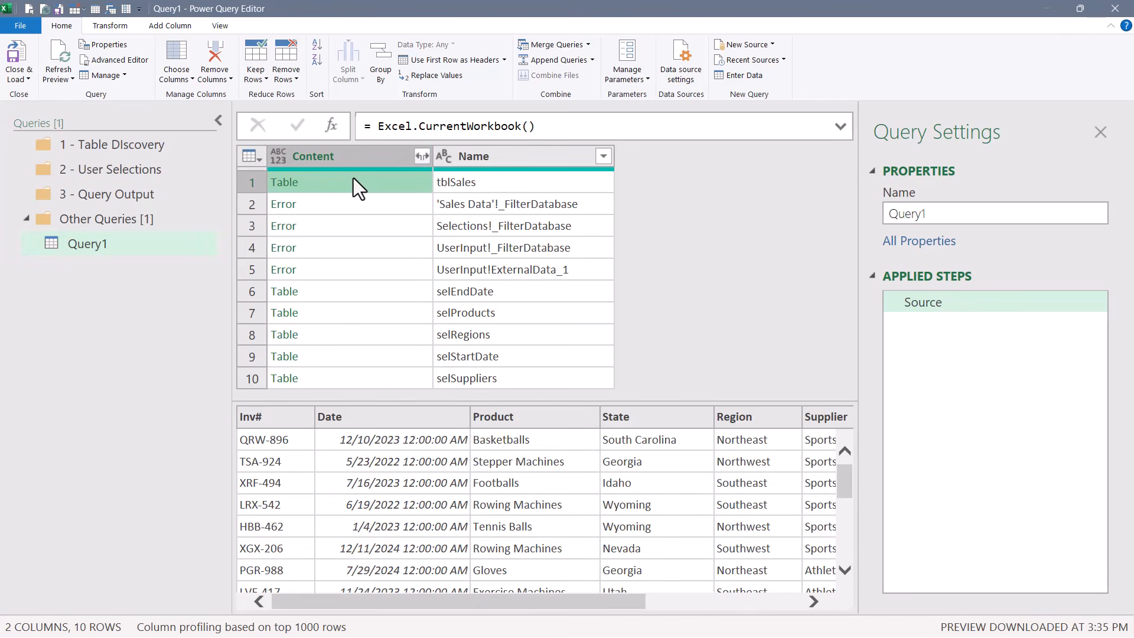
left_click(339, 357)
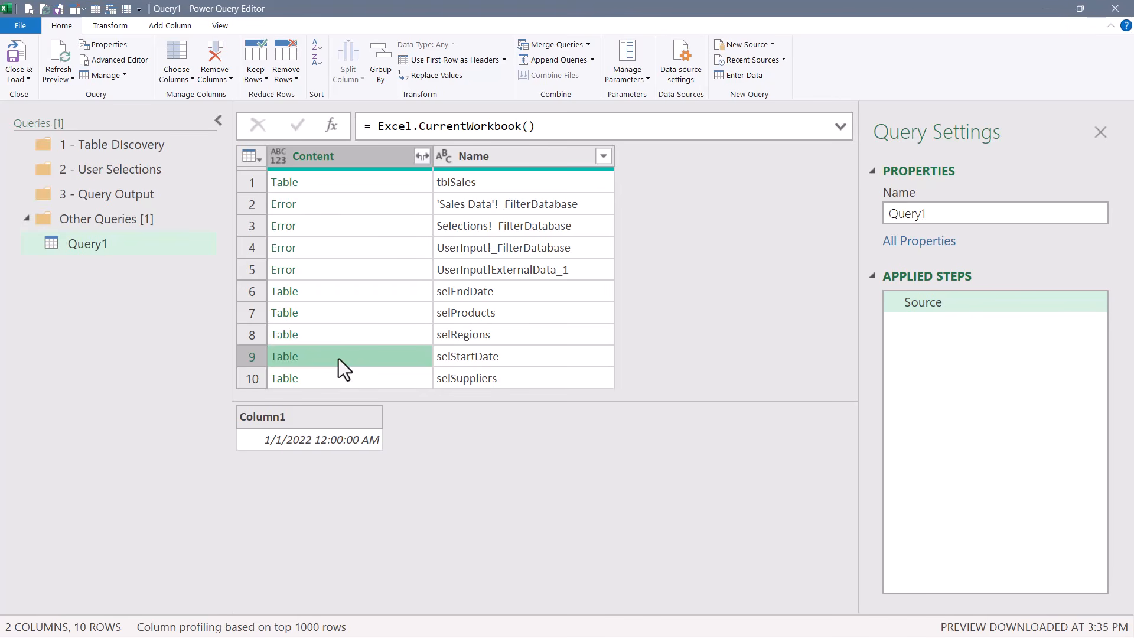
left_click(338, 292)
left_click(344, 311)
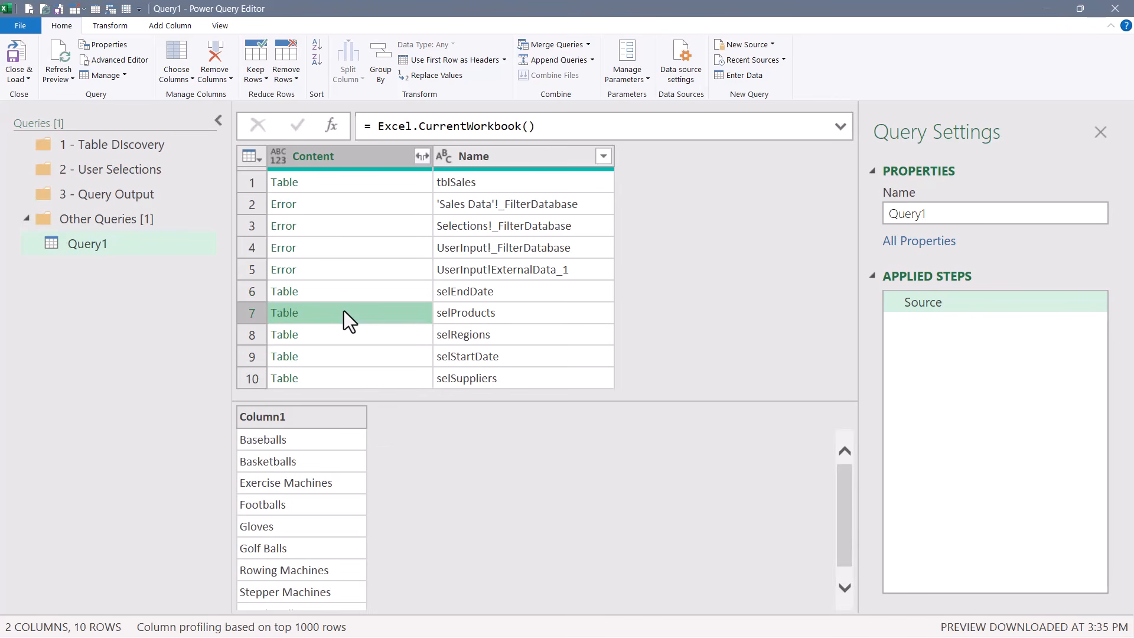
left_click(345, 341)
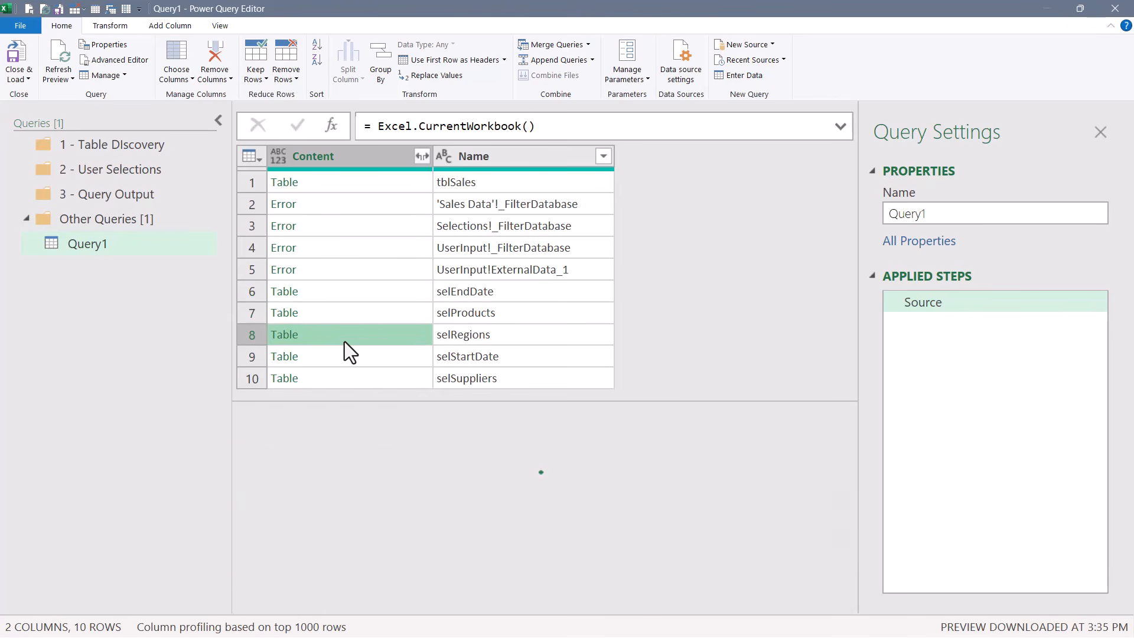
left_click(347, 375)
Filter the Name column to rows that do not contain "!", adding a second does-not-contain condition joined with And.
left_click(526, 161)
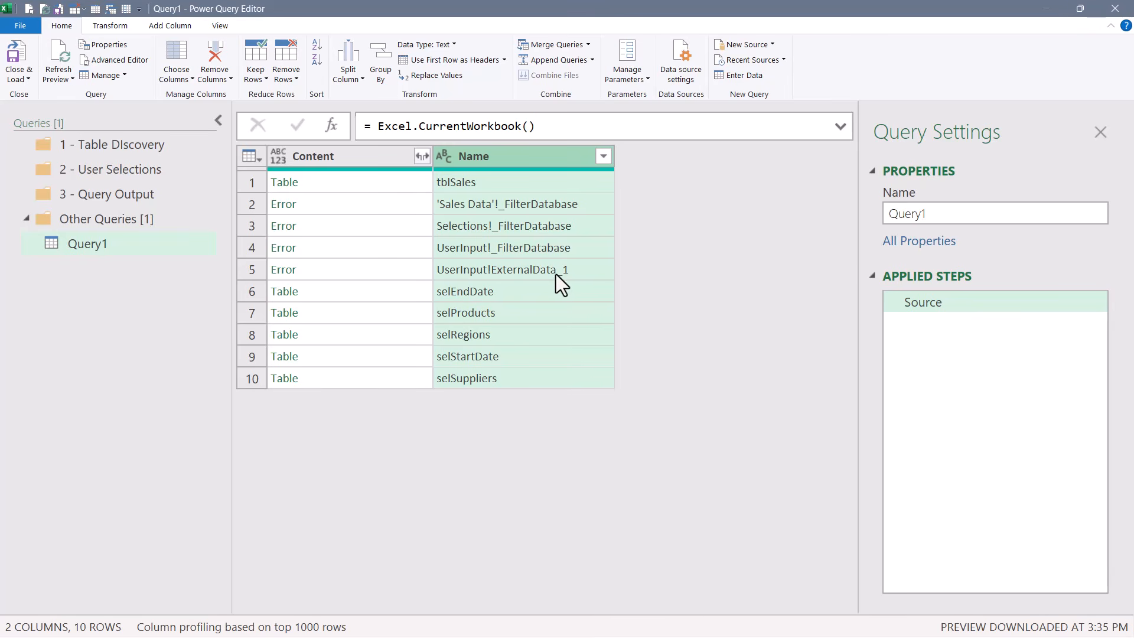
left_click(602, 159)
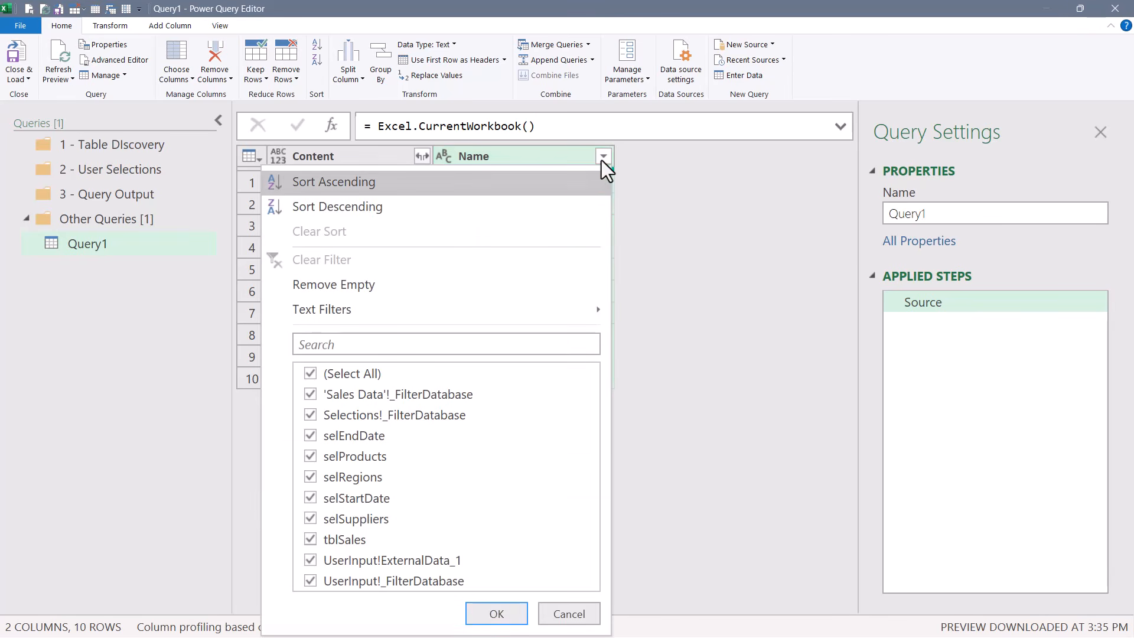
mouse_move(555, 307)
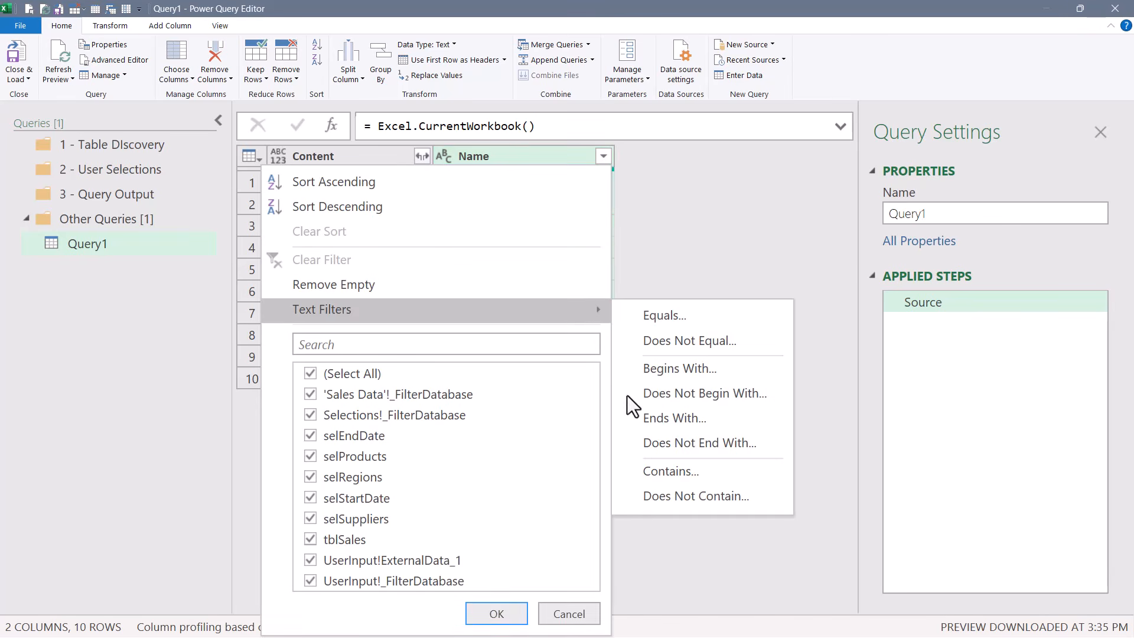
left_click(668, 494)
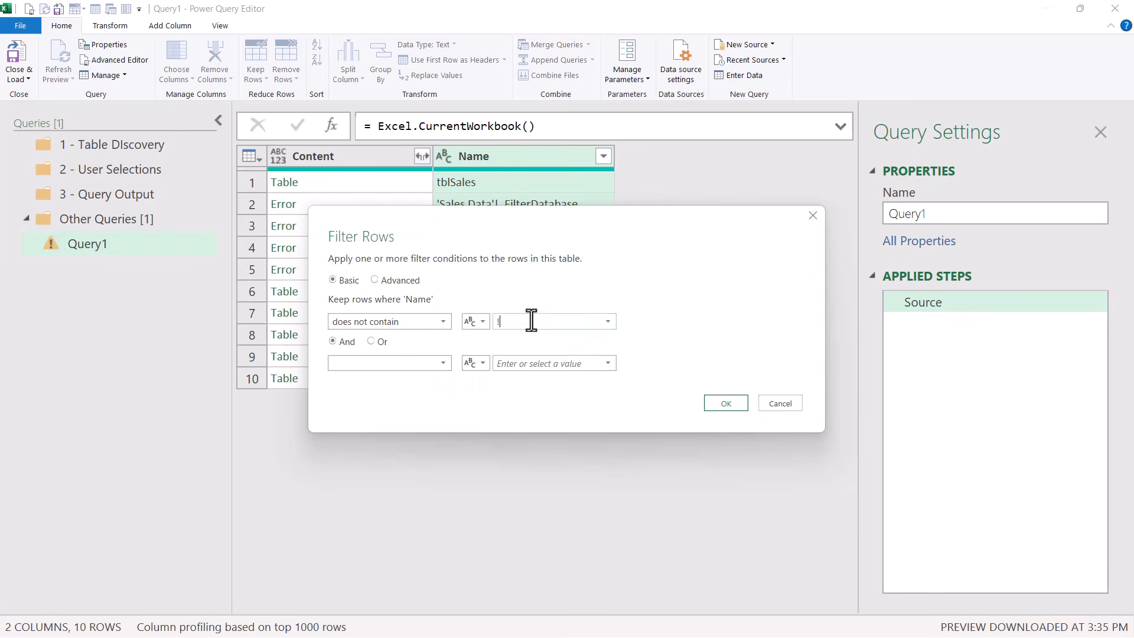
left_click(428, 362)
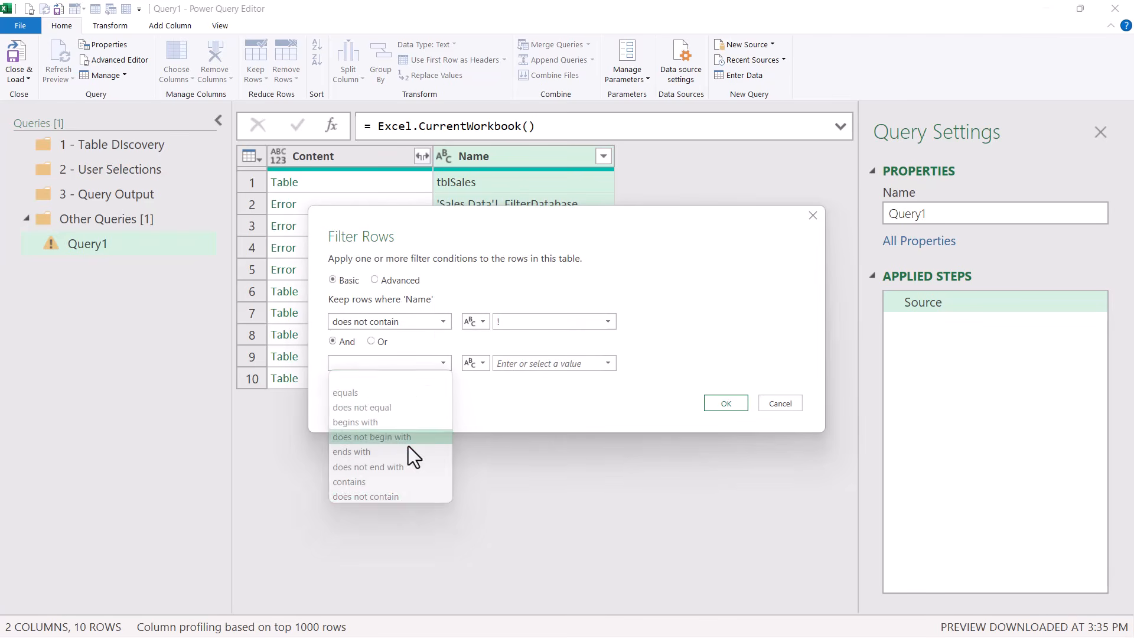
left_click(406, 497)
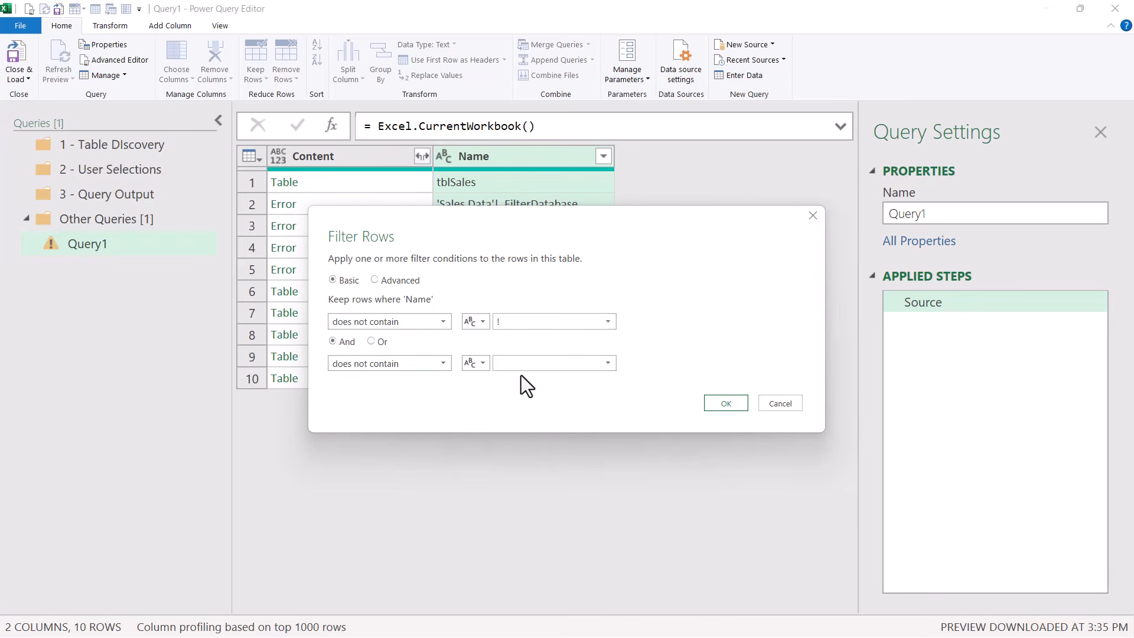
left_click(725, 402)
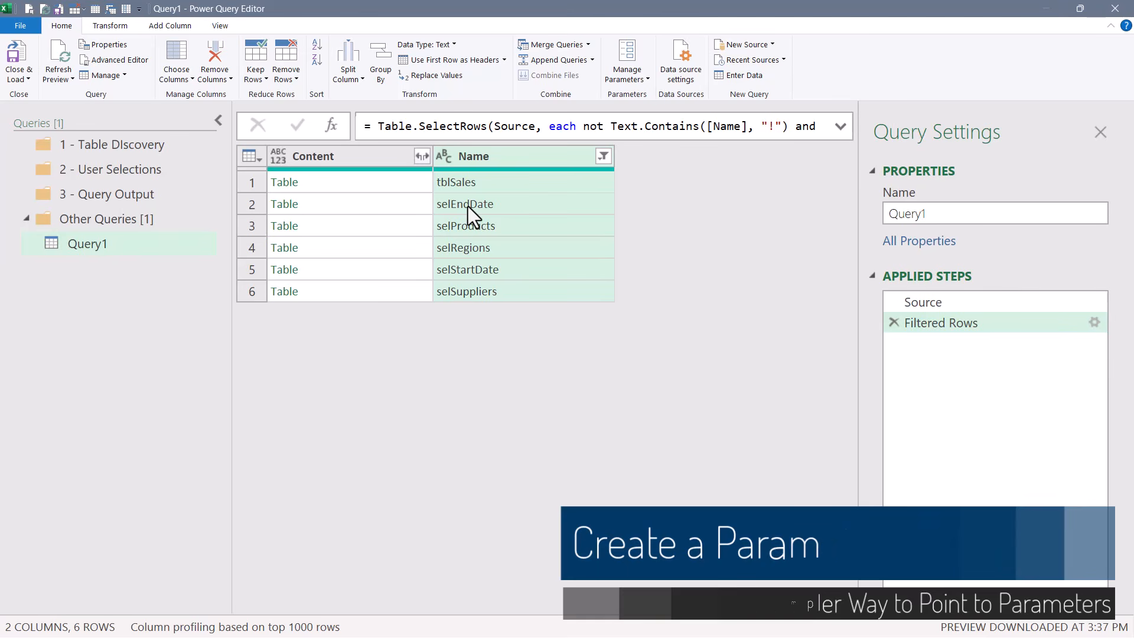
Check the selStartDate and selEndDate rows and move the Name column in front of the Content column.
left_click(249, 273)
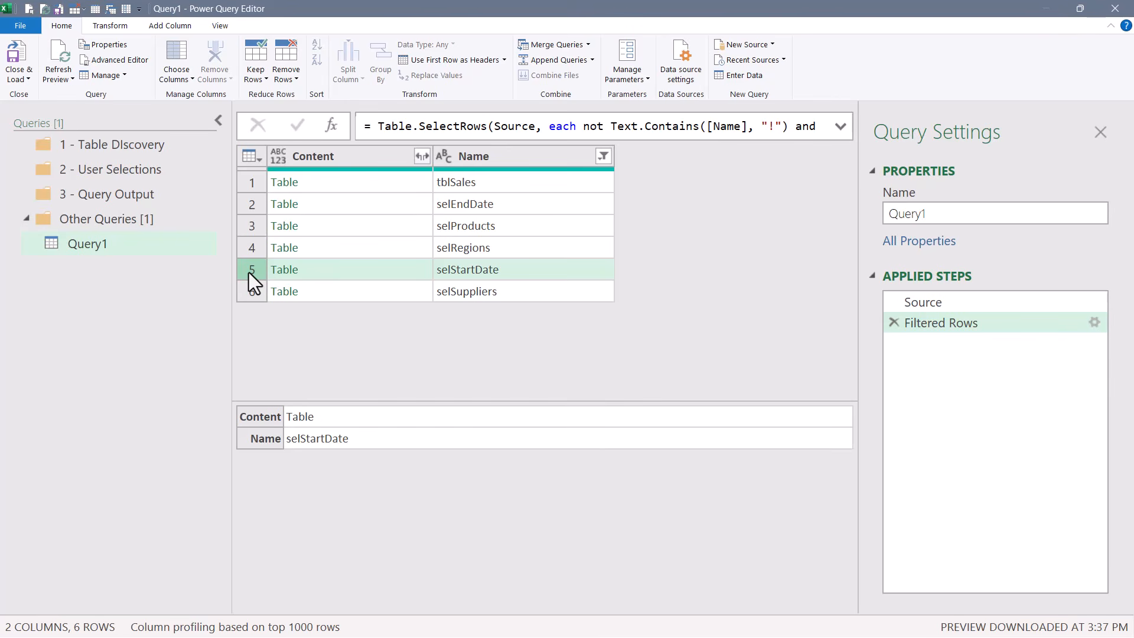
left_click(254, 211)
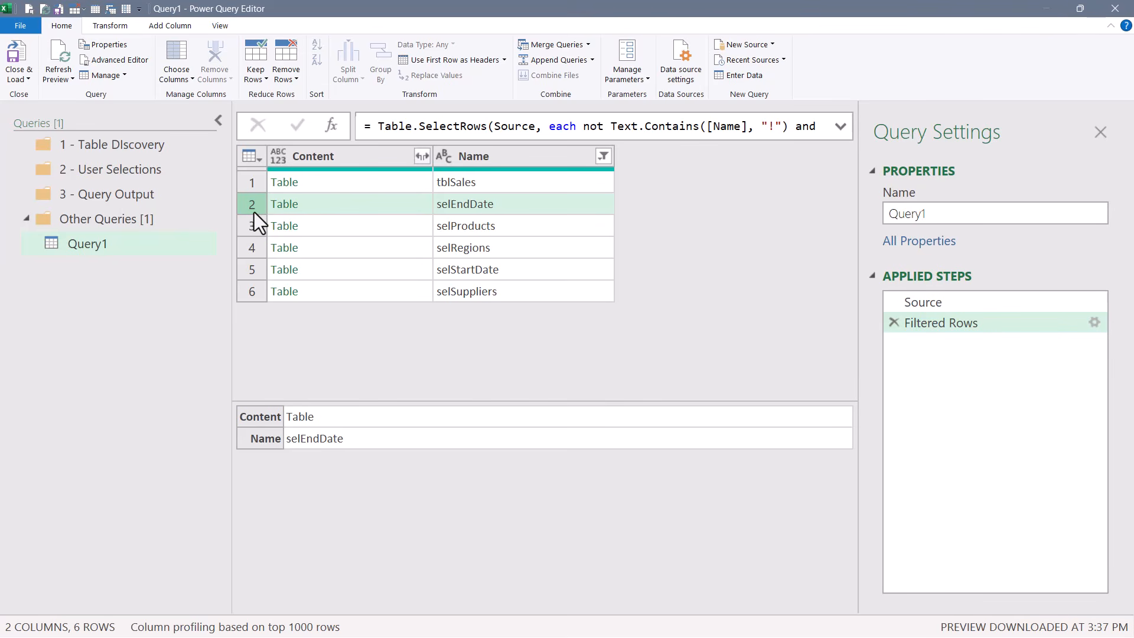
left_click(515, 158)
mouse_move(517, 157)
left_mouse_down()
mouse_move(350, 160)
mouse_move(392, 172)
left_mouse_up()
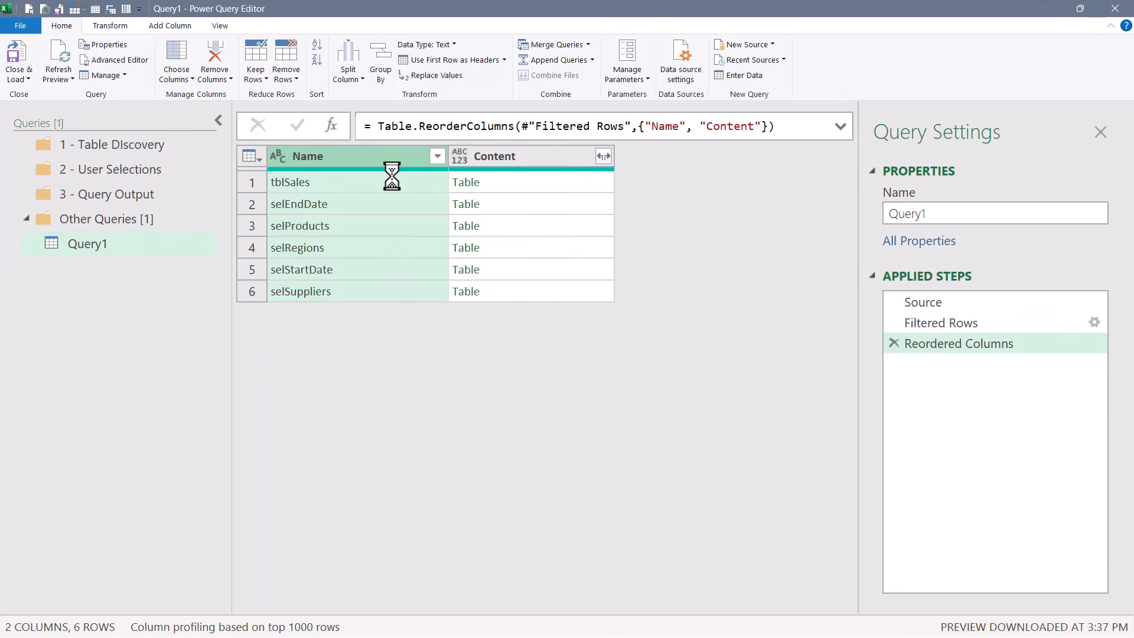
Transpose the query table and promote its first row to column headers.
left_click(114, 25)
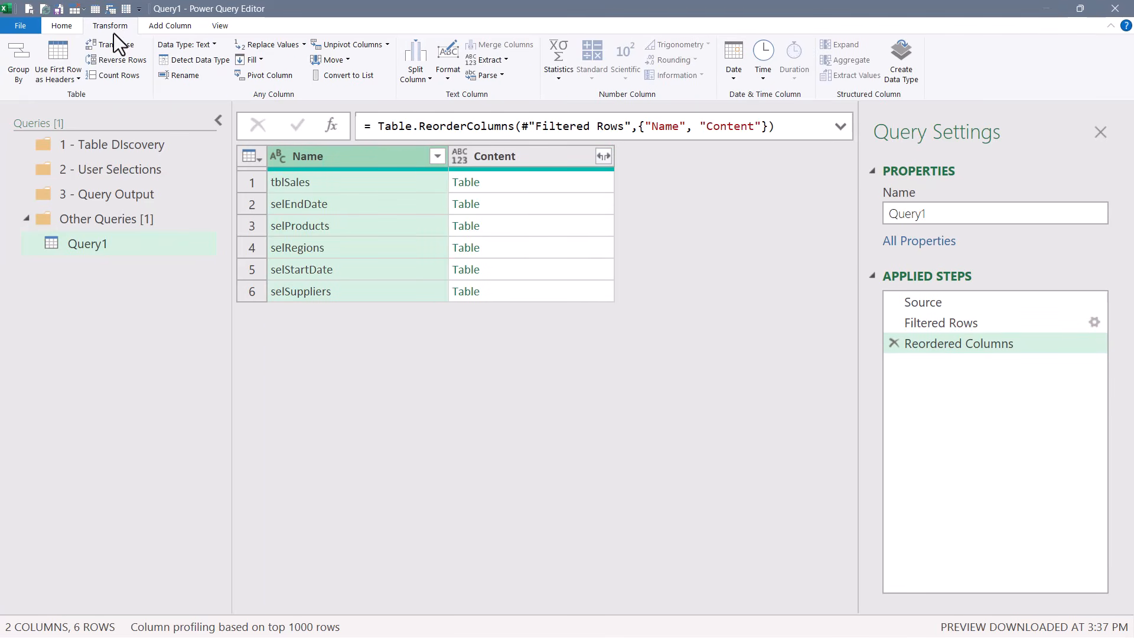
left_click(113, 46)
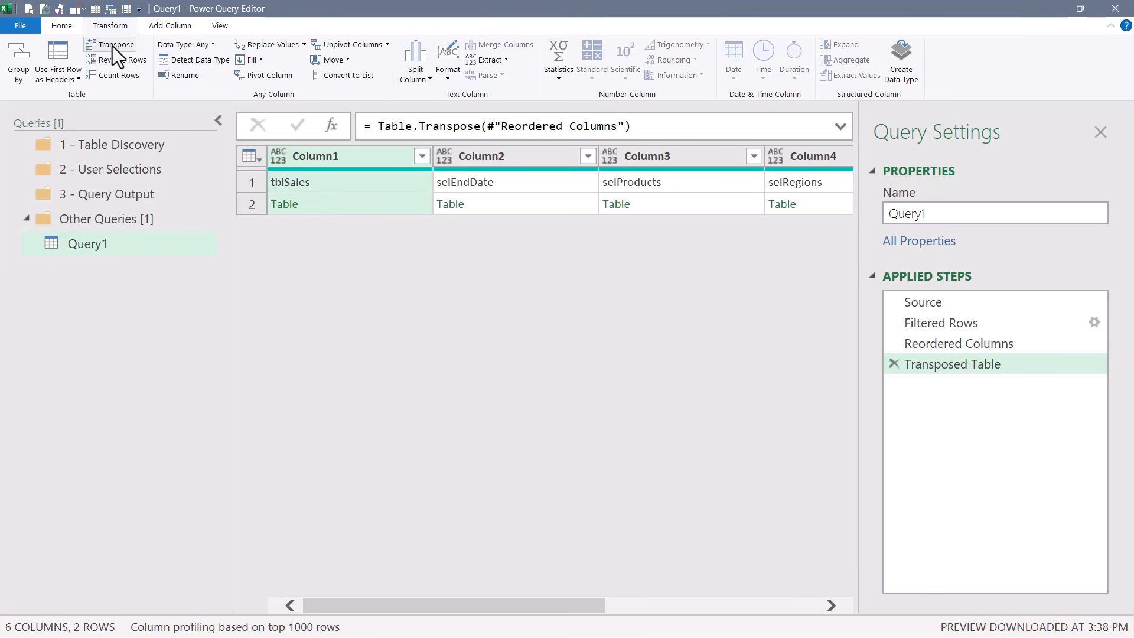
left_click(60, 42)
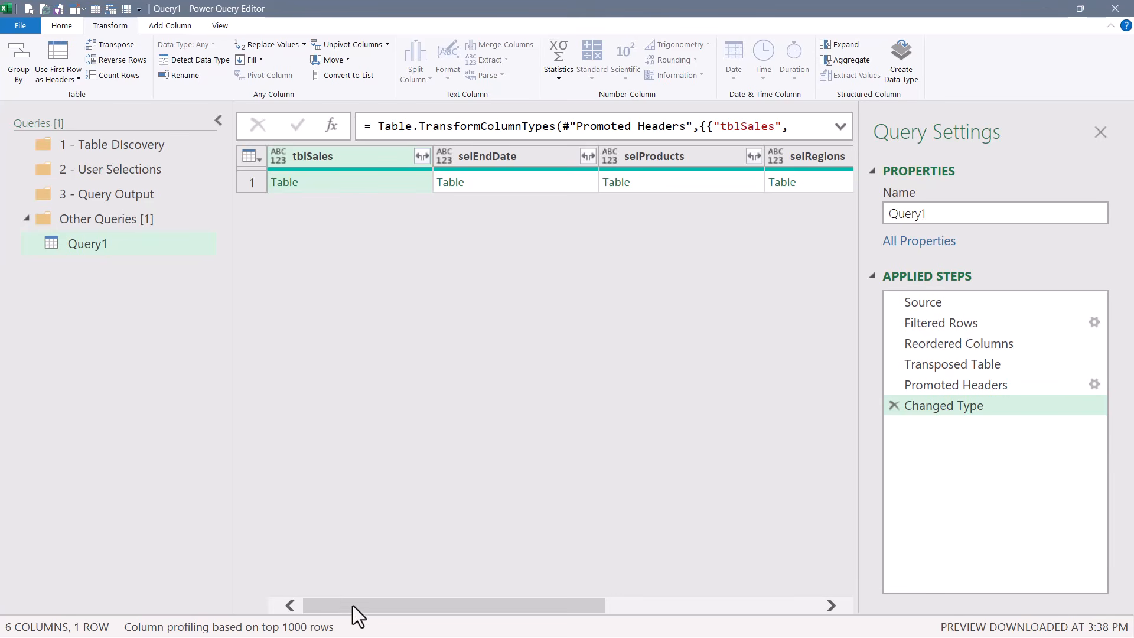
left_click_drag(353, 605, 315, 632)
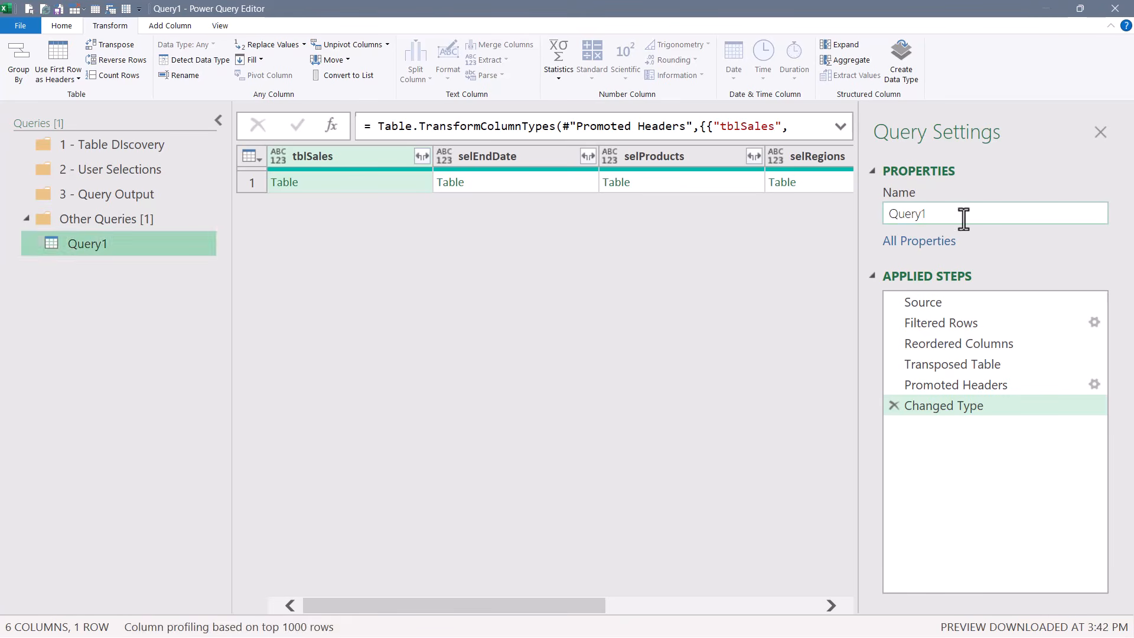
Rename the query as Inputs, move it into the 1 - Table DIscovery group and preview its tblSales table.
double_click(961, 214)
type("Inputs")
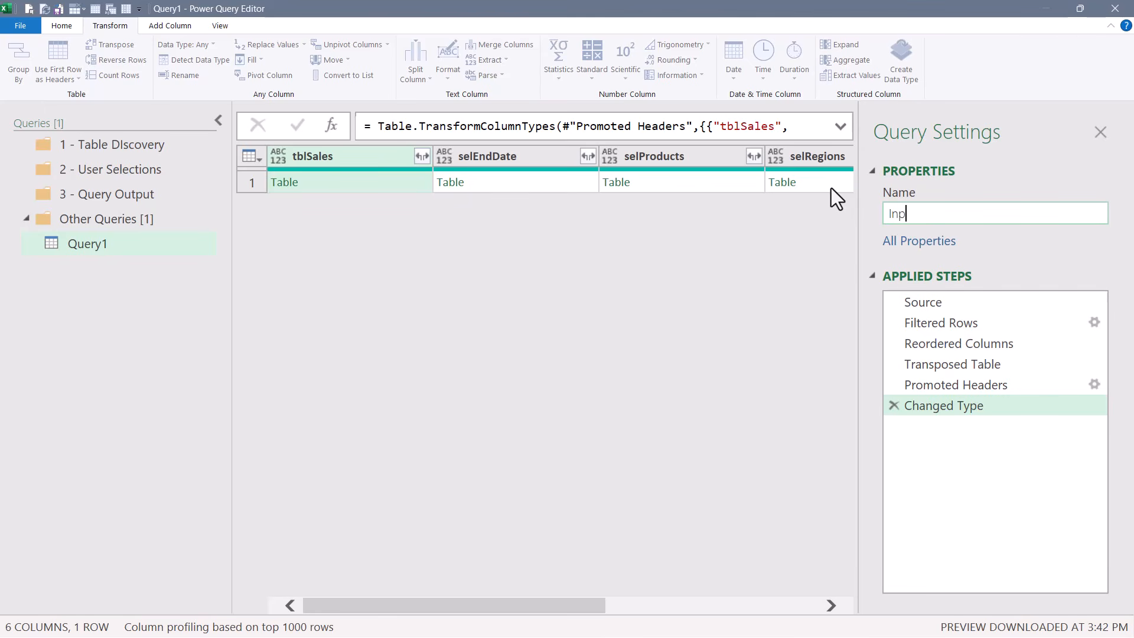
key("Return")
left_click_drag(104, 245, 128, 147)
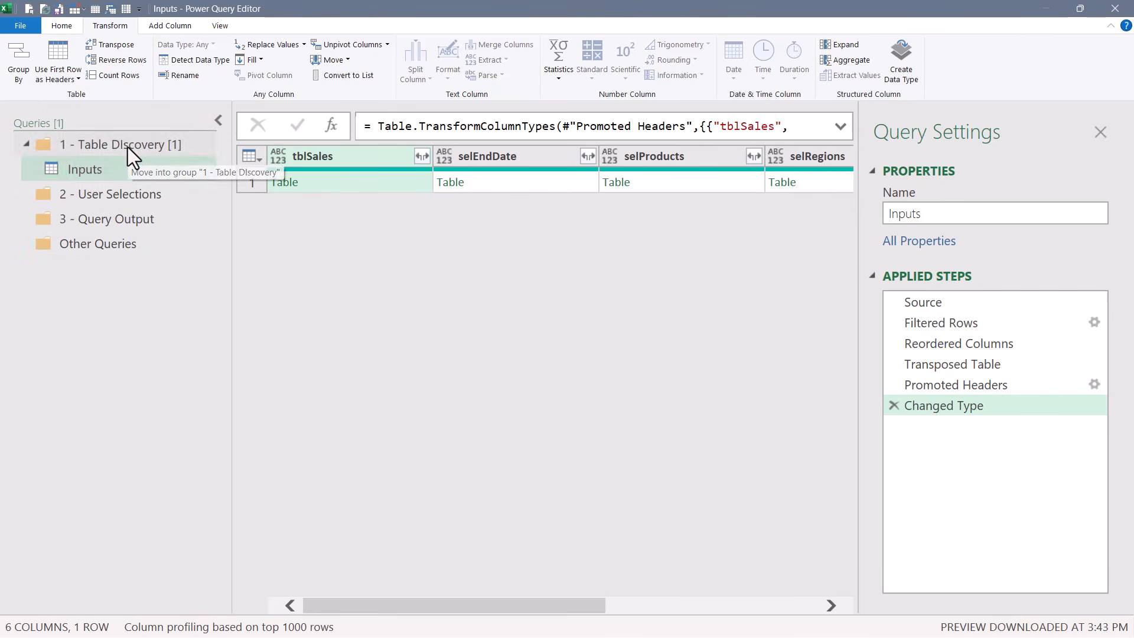
left_click(368, 184)
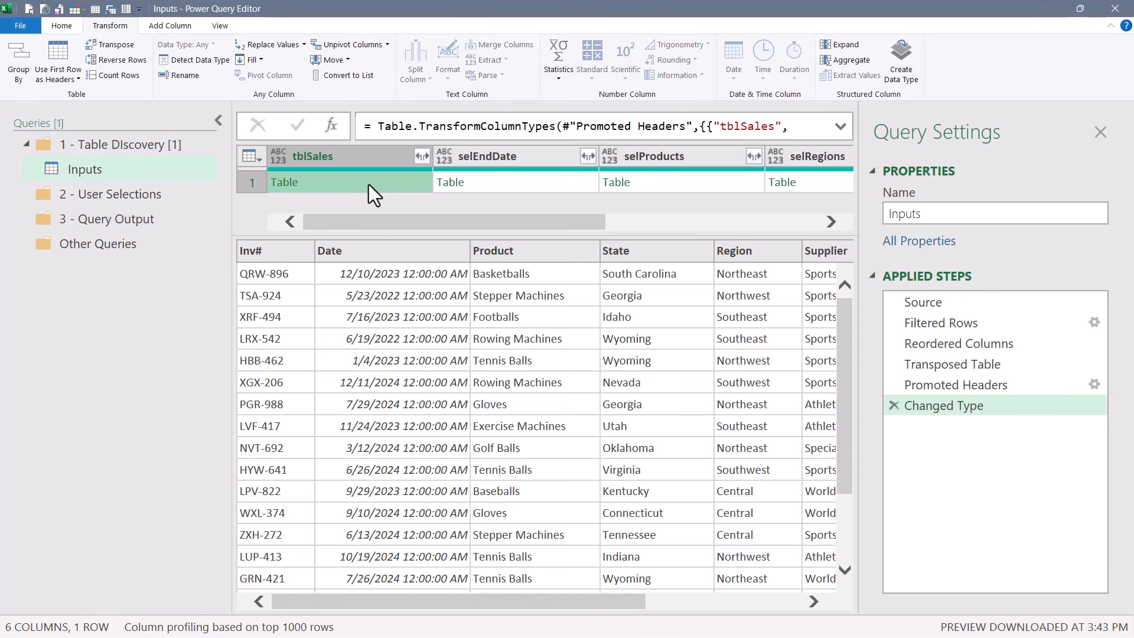
Create a blank query inside the 2 - User Selections group.
left_click(130, 198)
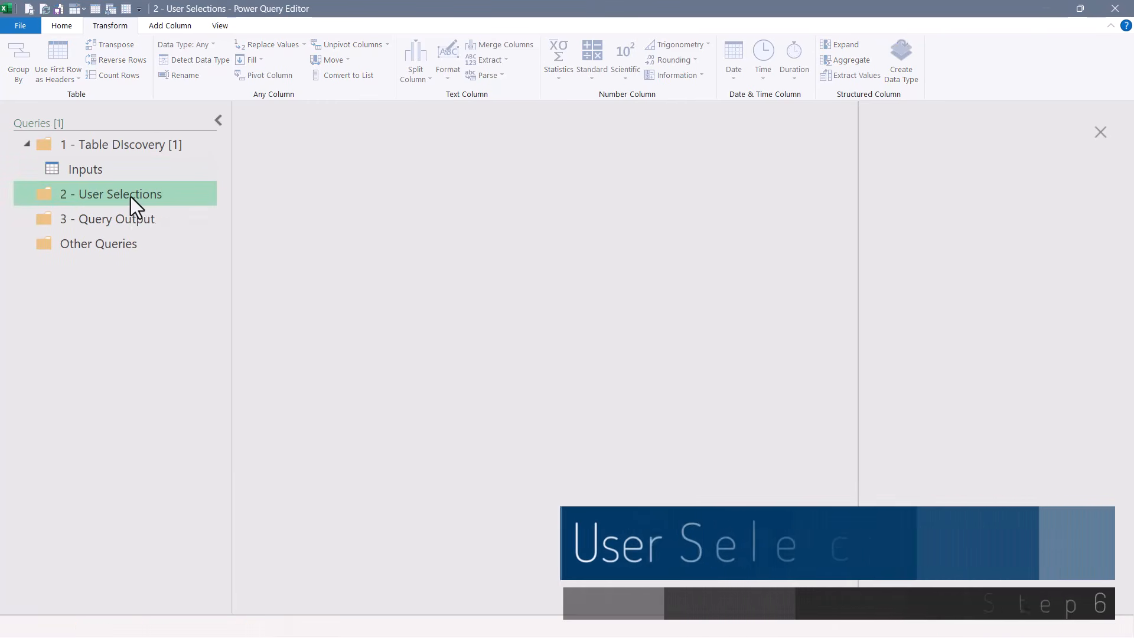
right_click(130, 198)
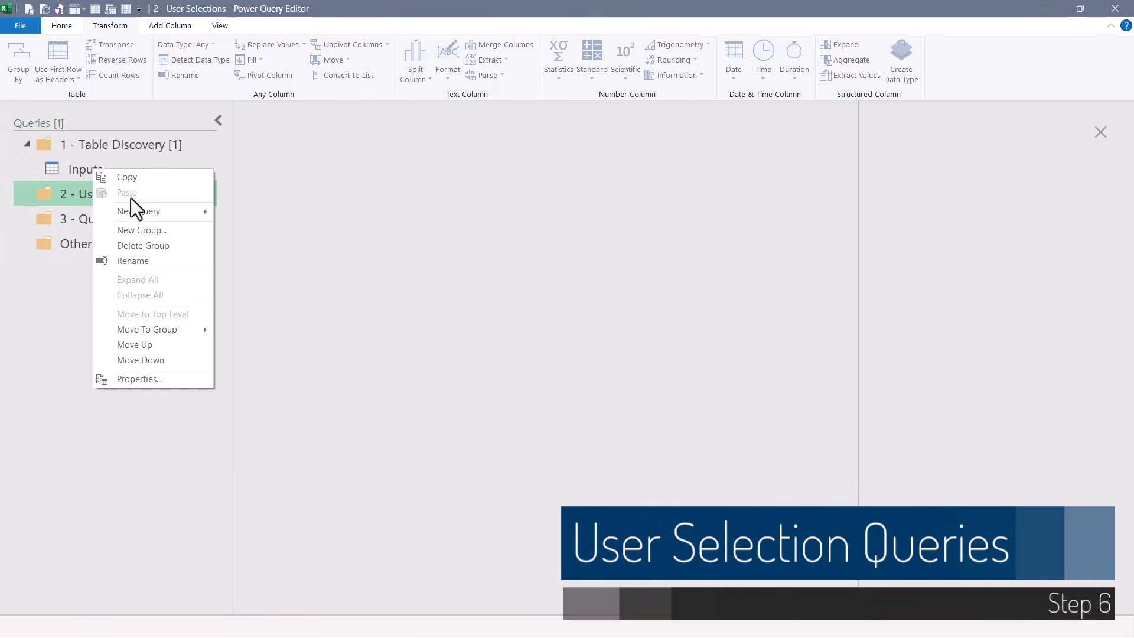
mouse_move(133, 210)
mouse_move(285, 303)
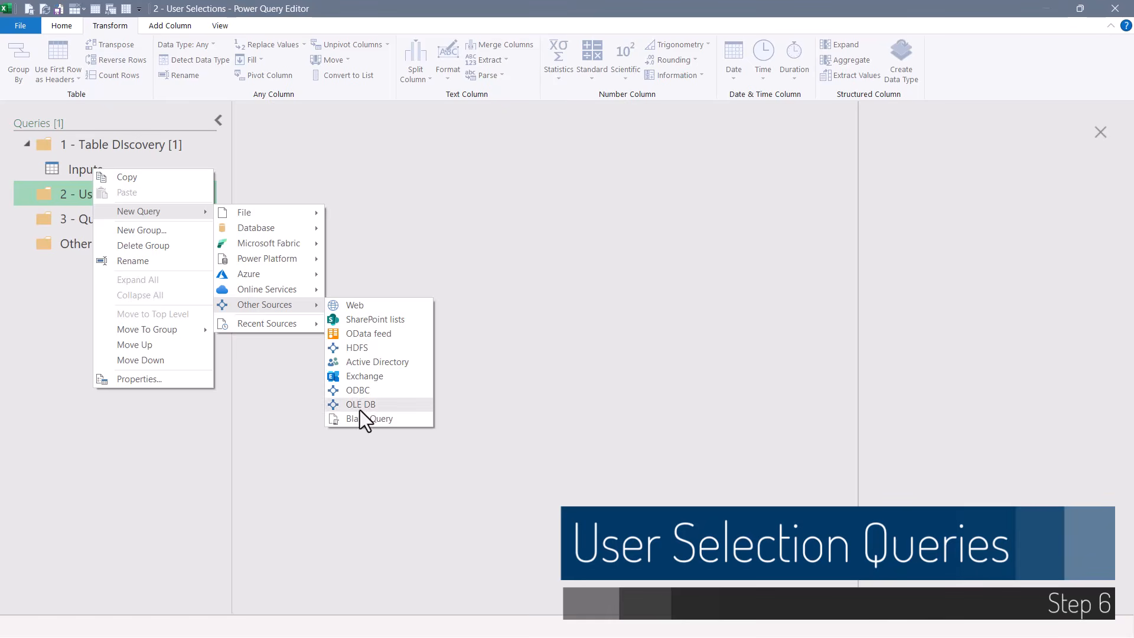
left_click(362, 413)
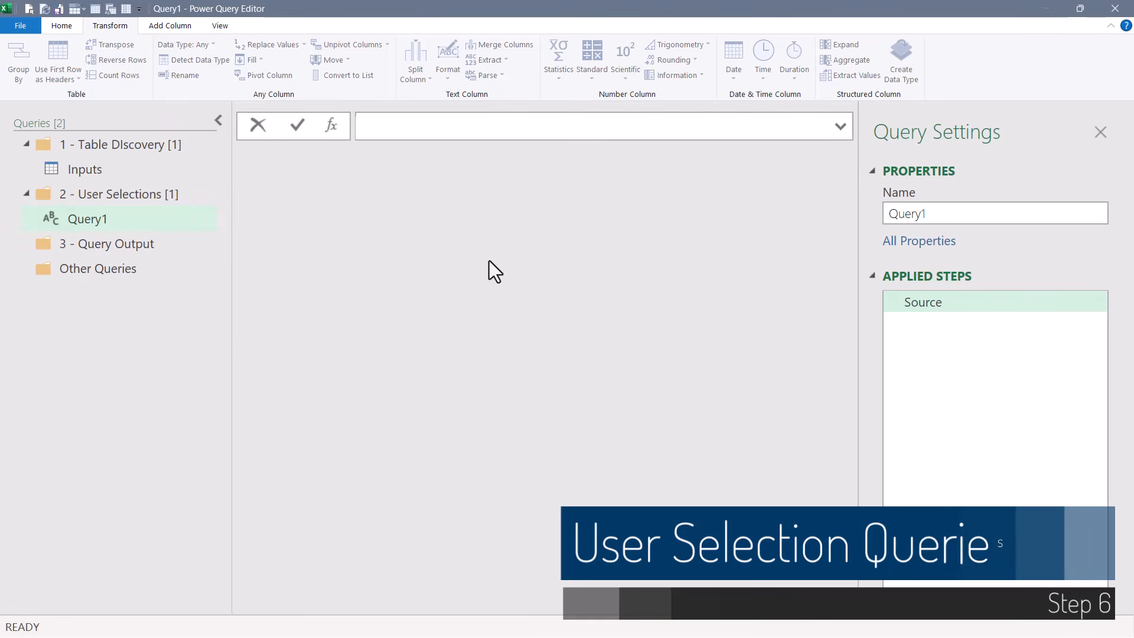
Enter =Inputs[selStartDate]{0} as the new query's source formula.
type("=Inputs")
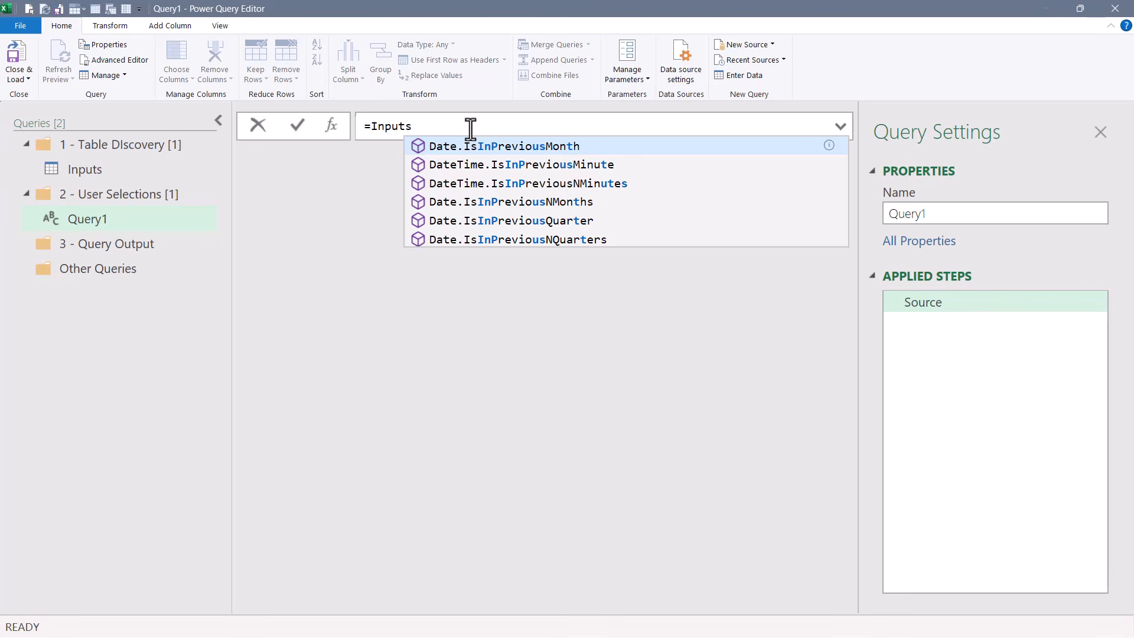
key("Escape")
type("[")
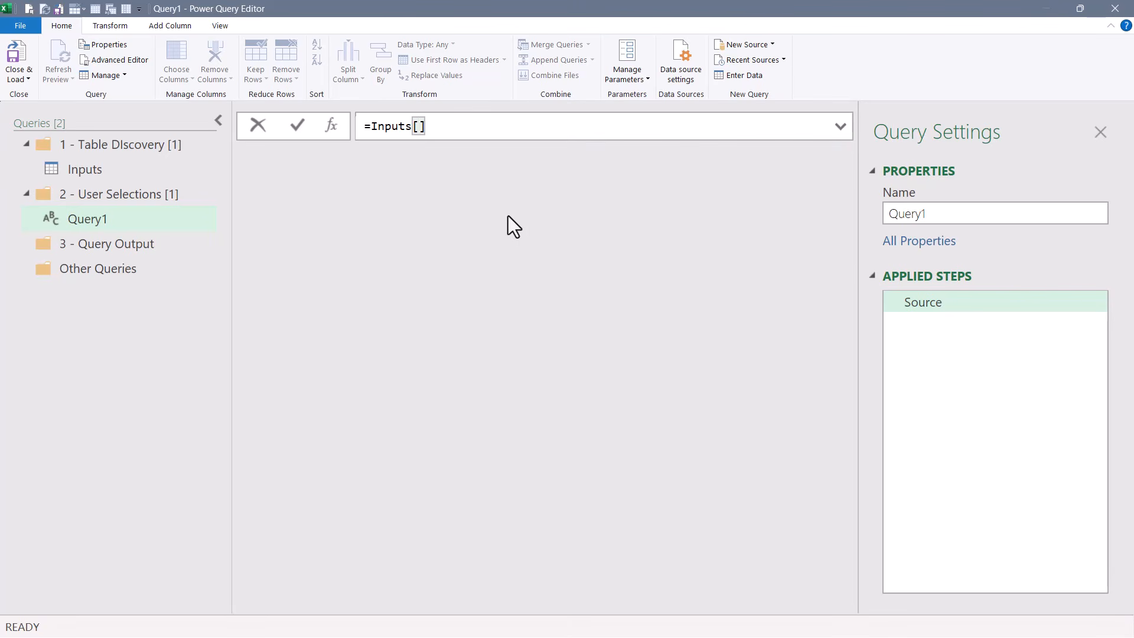
type("selStartDate")
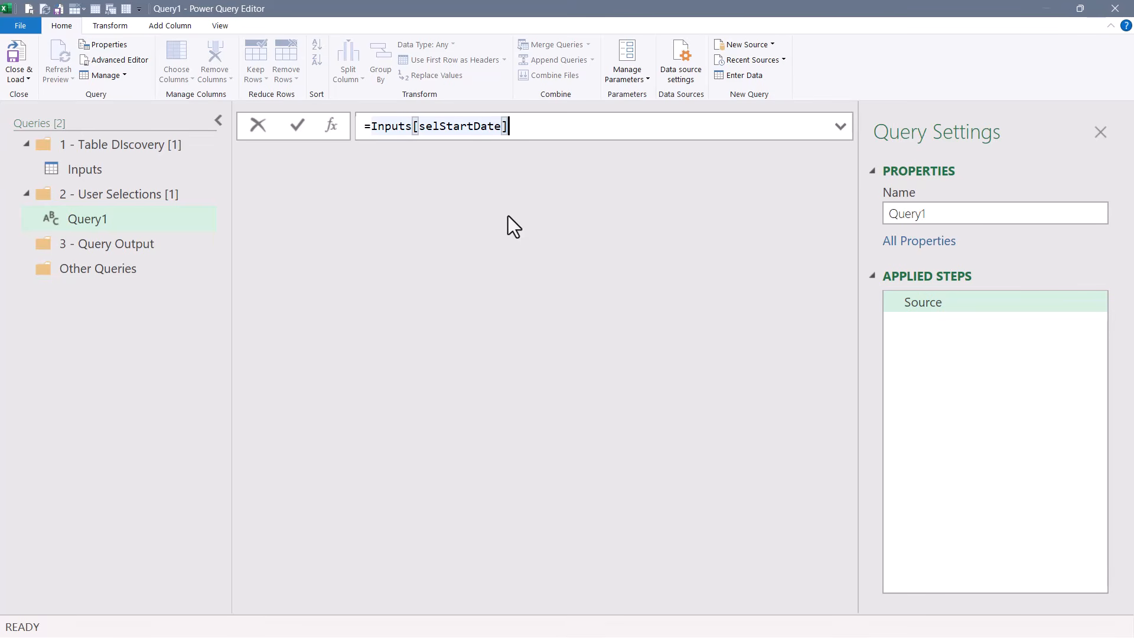
type("]{0")
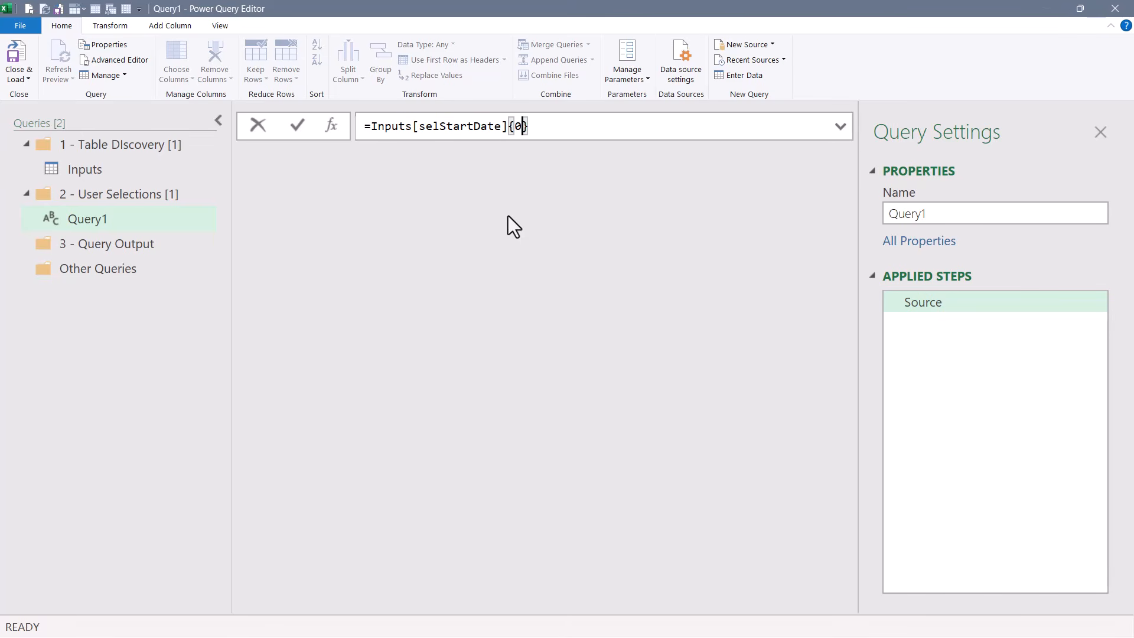
key("Return")
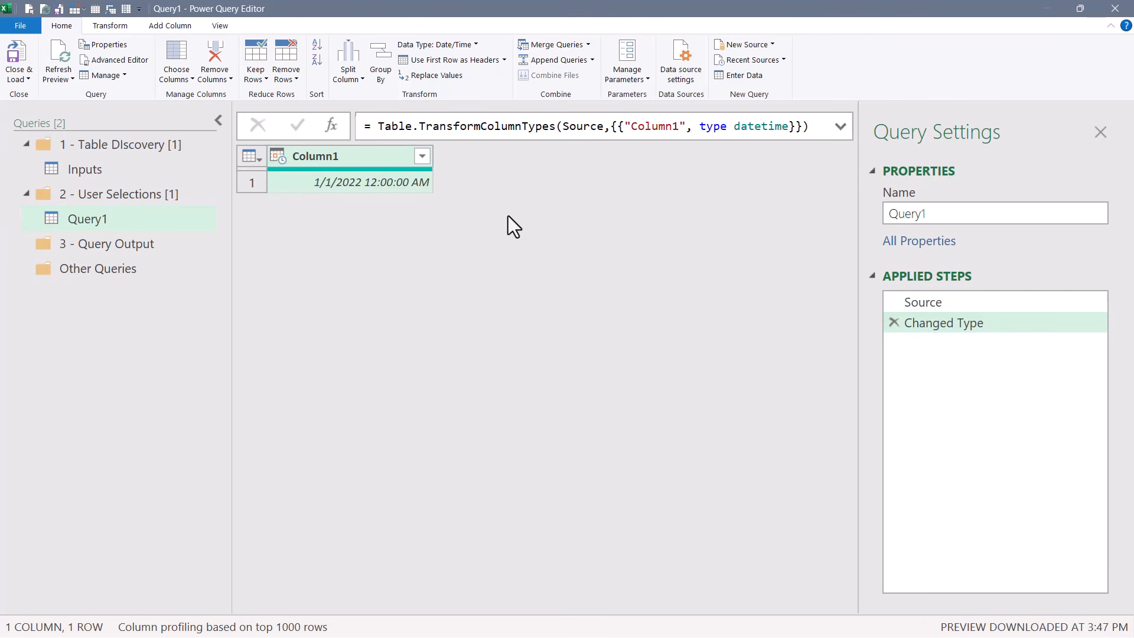
Change the data type of Column1 to Date, replacing the current type conversion.
left_click(275, 157)
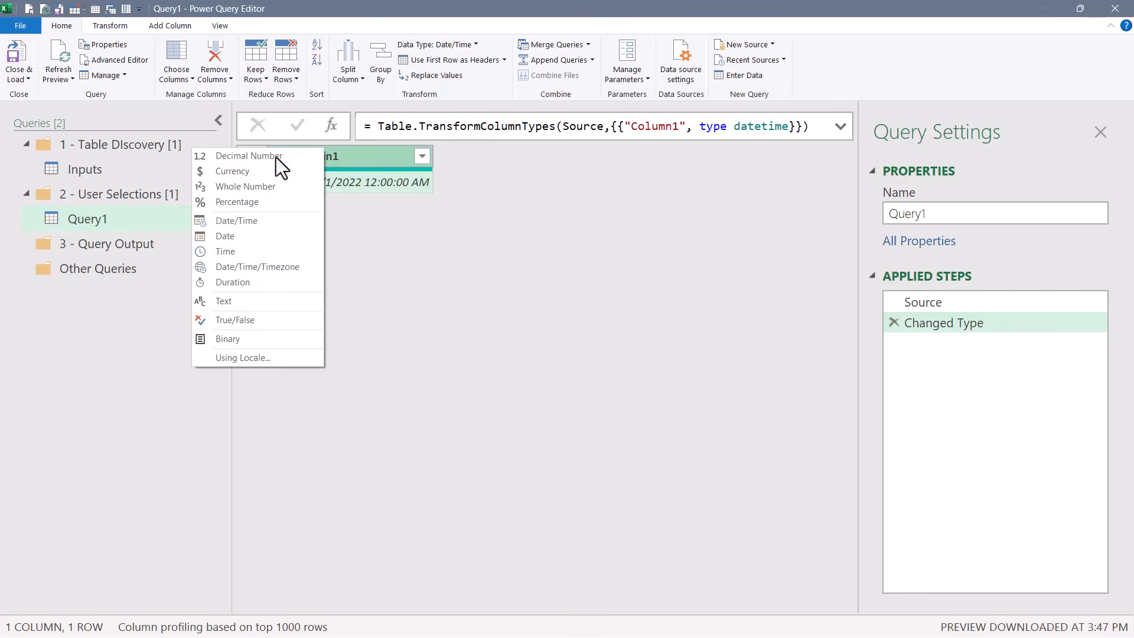
left_click(232, 240)
key("Return")
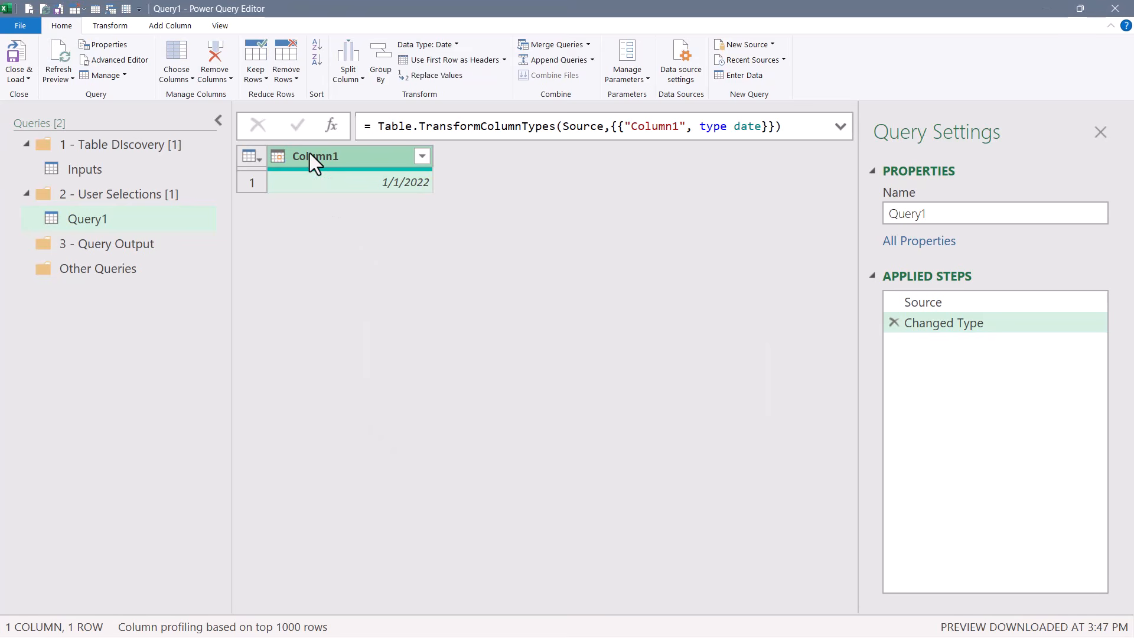
Rename both Column1 and the query itself as StartDate.
double_click(310, 155)
type("Star")
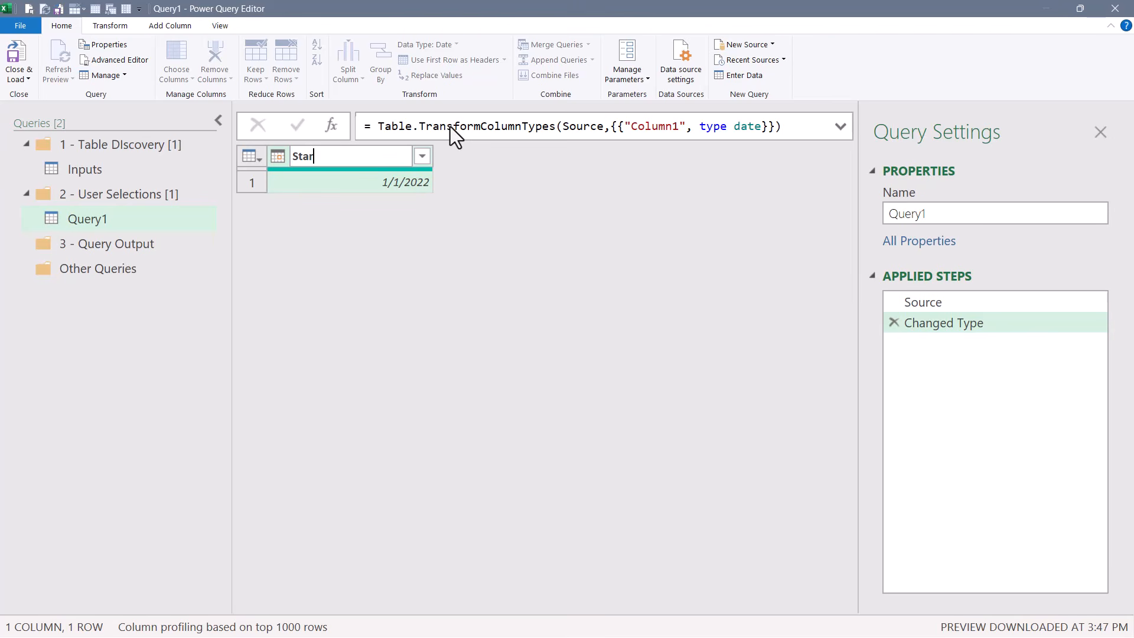
type("tDate")
key("Return")
double_click(964, 213)
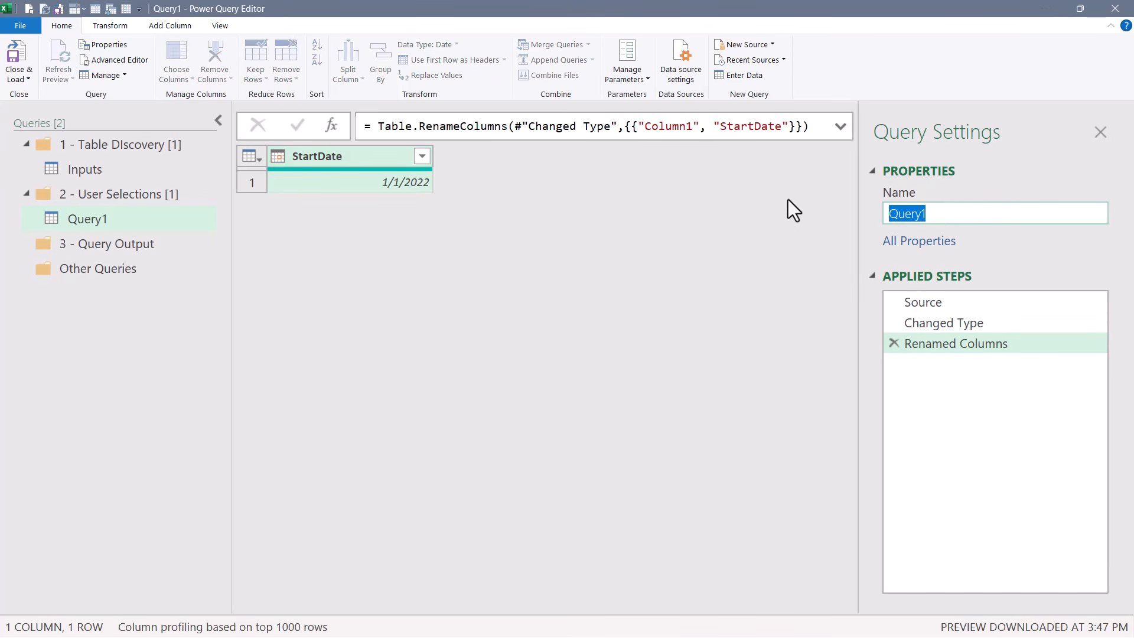
type("StartDate")
key("Return")
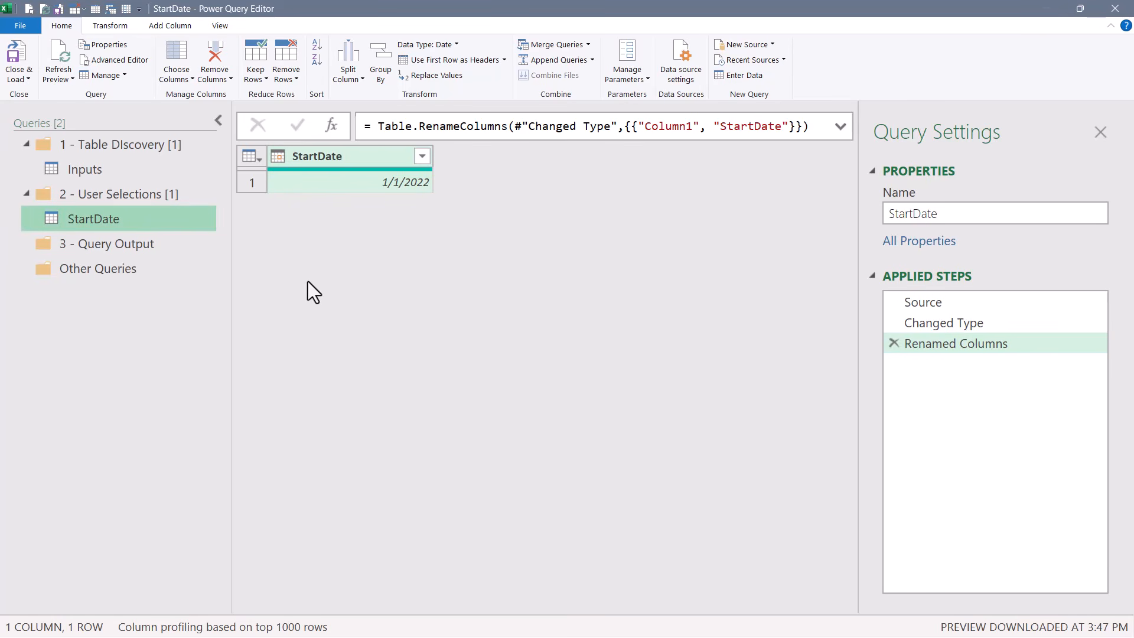
Duplicate the StartDate query and name the copy EndDate.
right_click(118, 218)
left_click(133, 259)
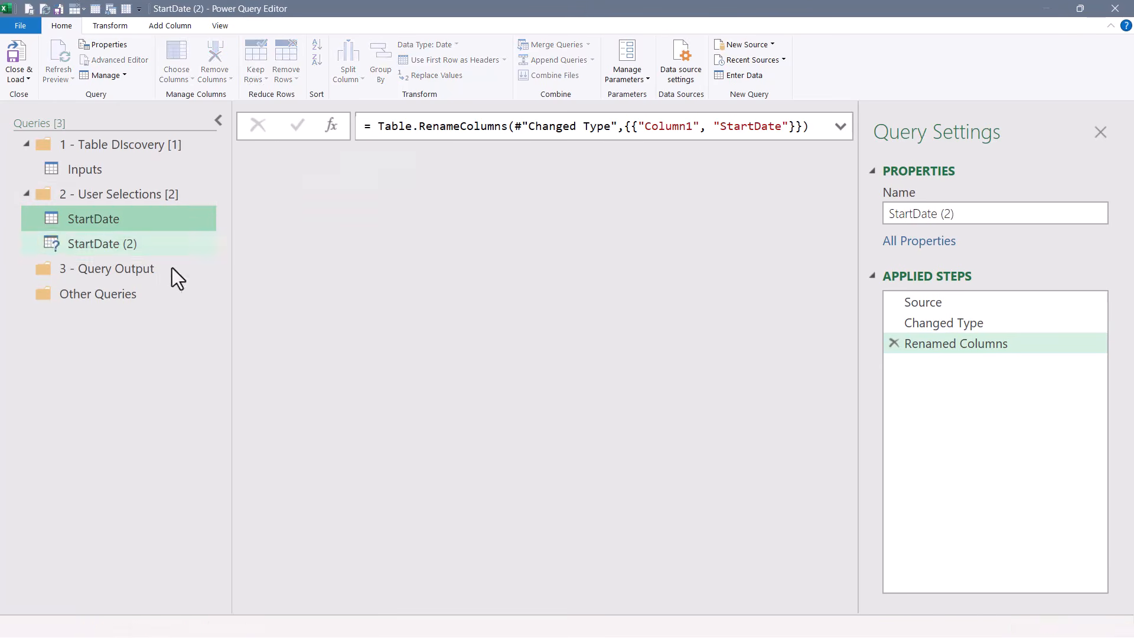
left_click(965, 214)
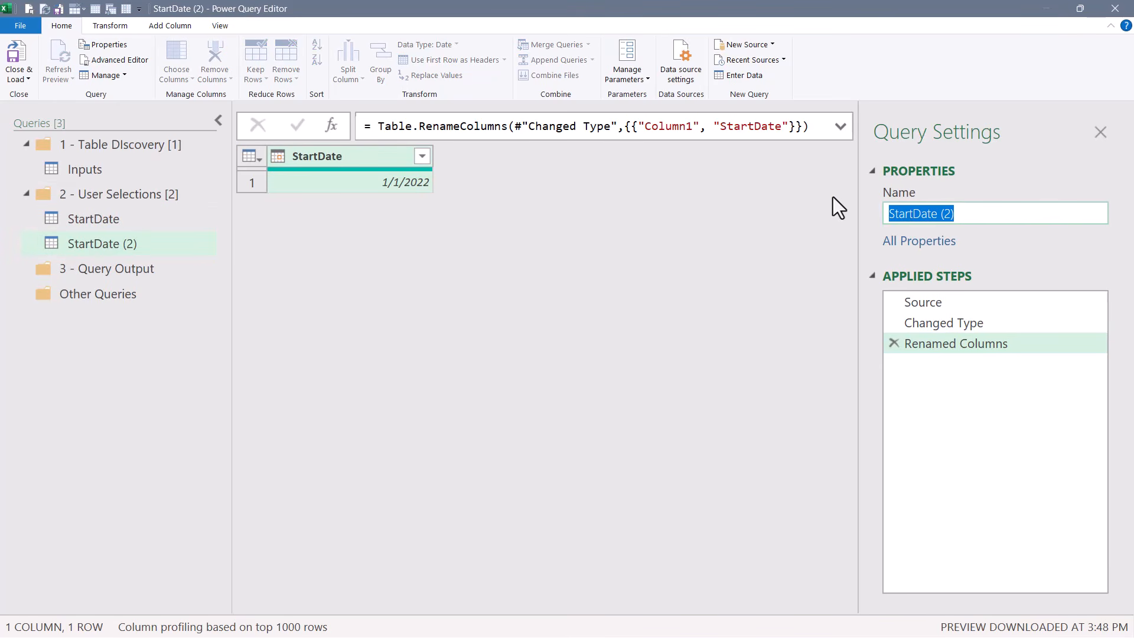
type("EndDate")
Edit the Source step of the EndDate query to read = Inputs[selEndDate]{0}.
left_click(937, 302)
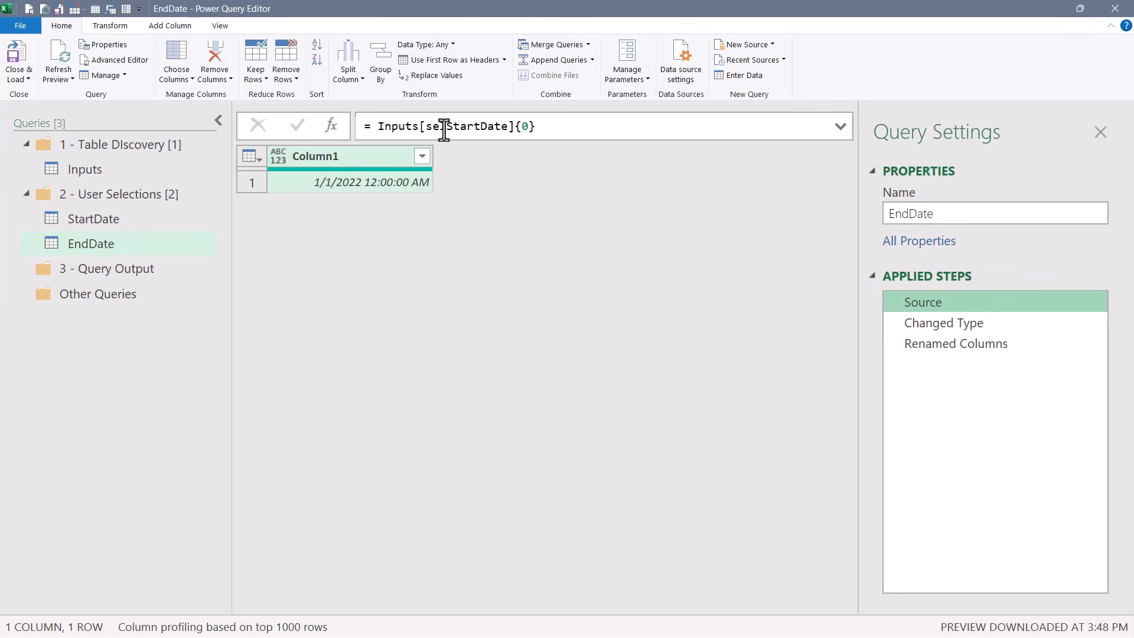
left_click(466, 129)
left_click_drag(446, 126, 474, 126)
type("End")
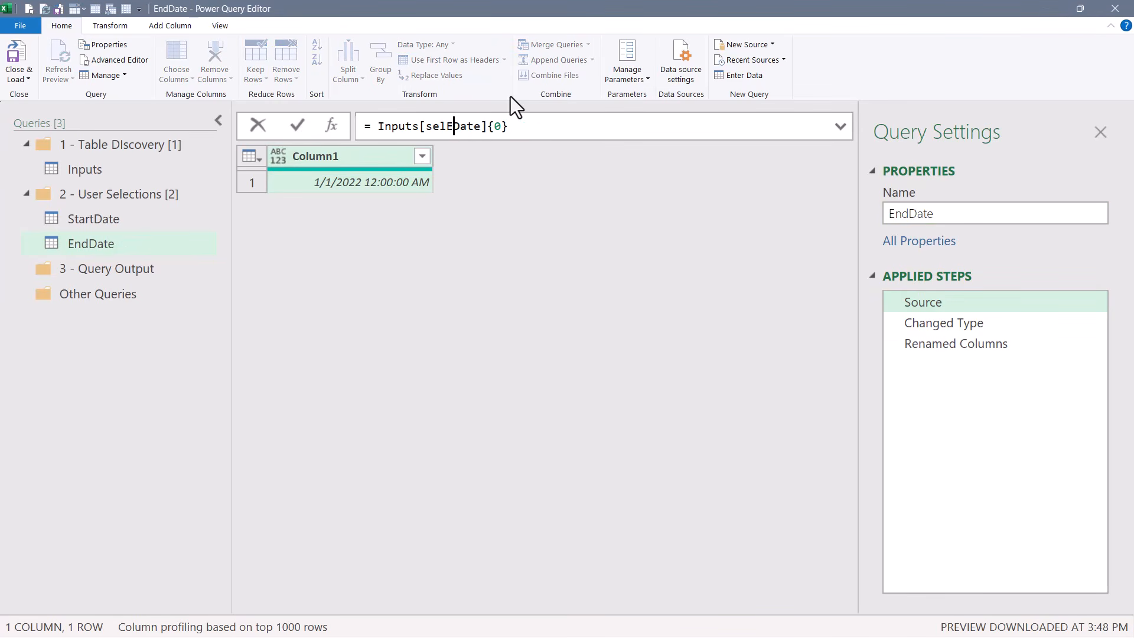
key("Return")
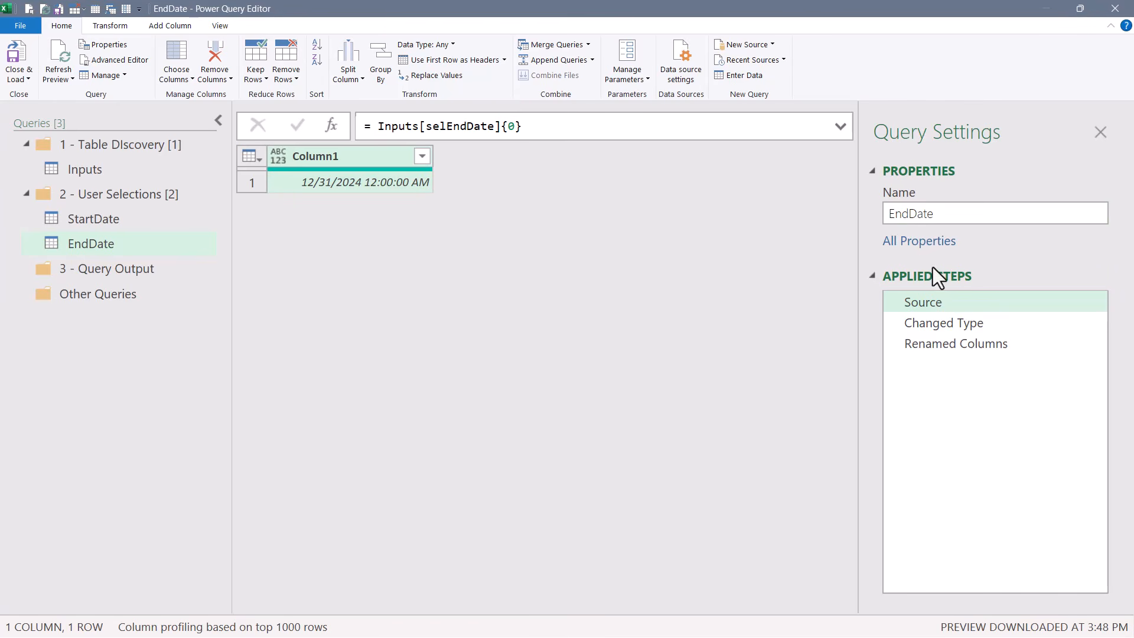
Check the Changed Type step and edit the Renamed Columns formula so that Column1 is renamed EndDate.
left_click(965, 321)
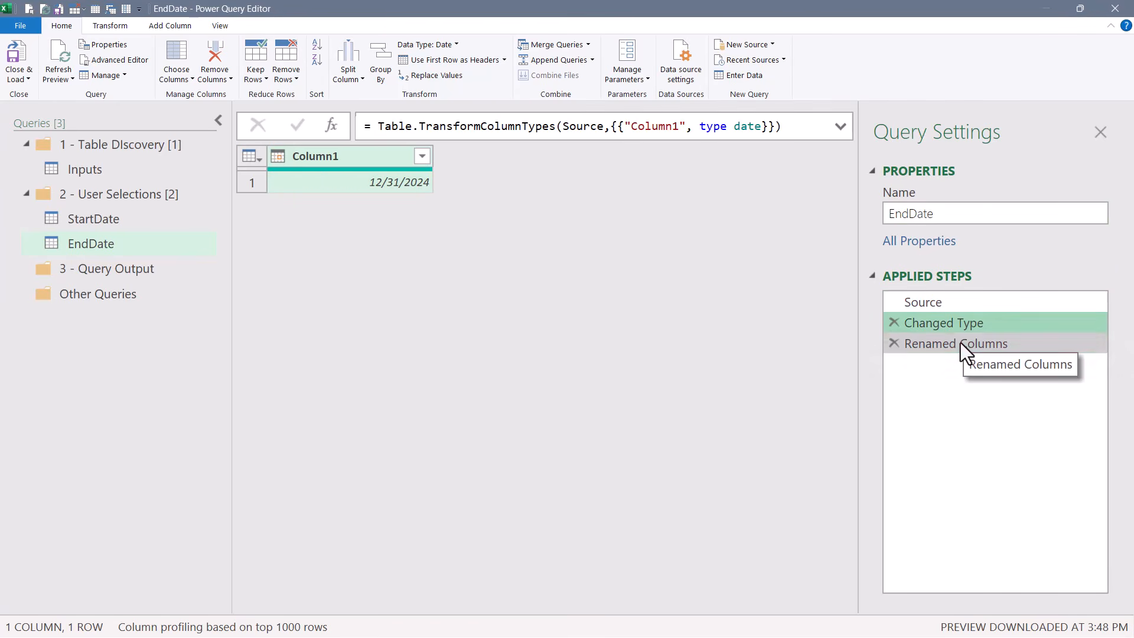
left_click(960, 342)
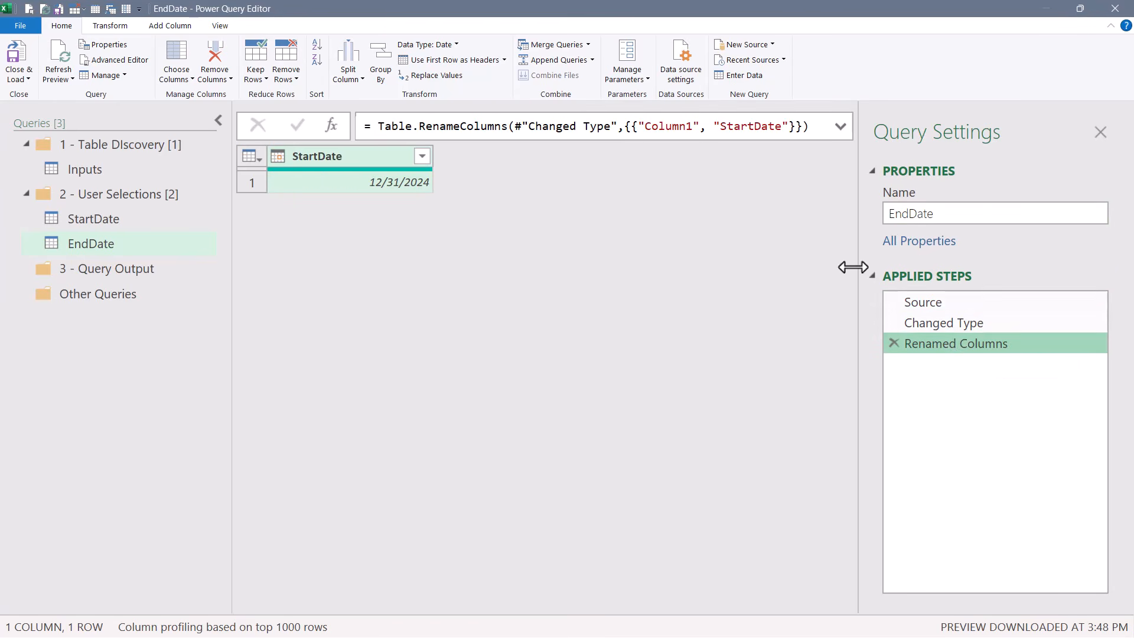
left_click_drag(720, 125, 755, 124)
type("End")
key("Return")
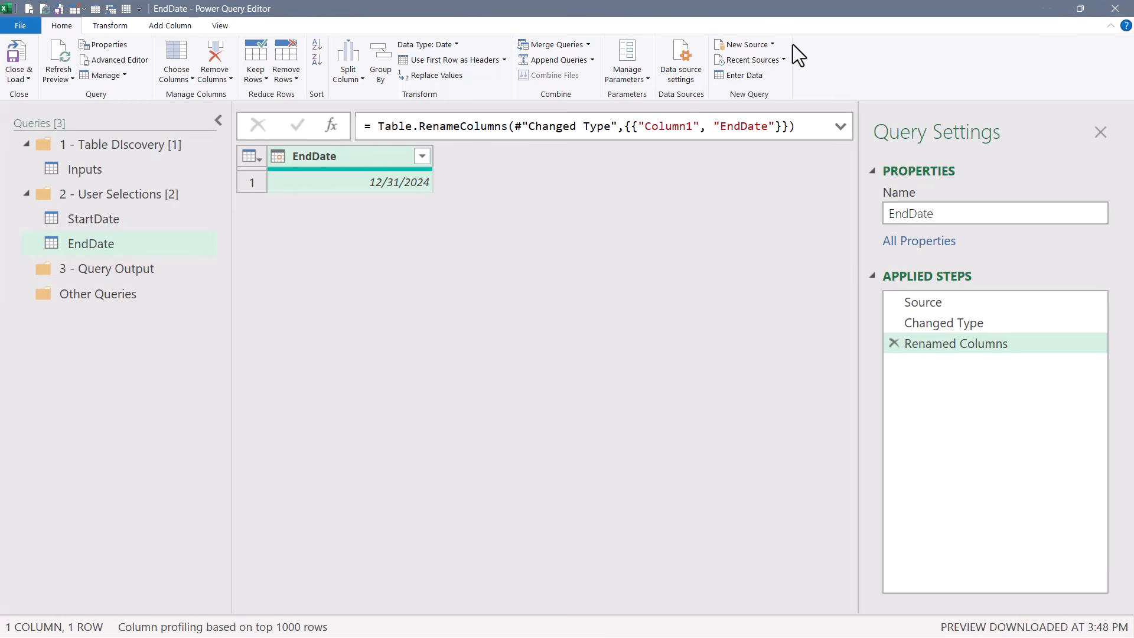
Add another blank query to the 2 - User Selections group.
right_click(125, 189)
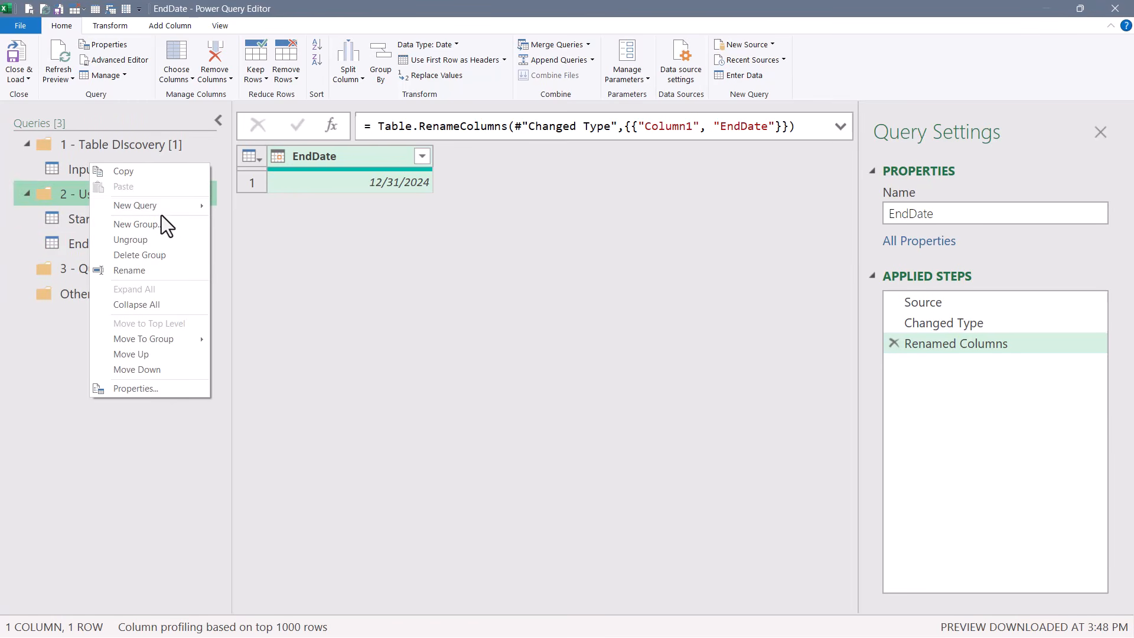
mouse_move(162, 206)
mouse_move(254, 300)
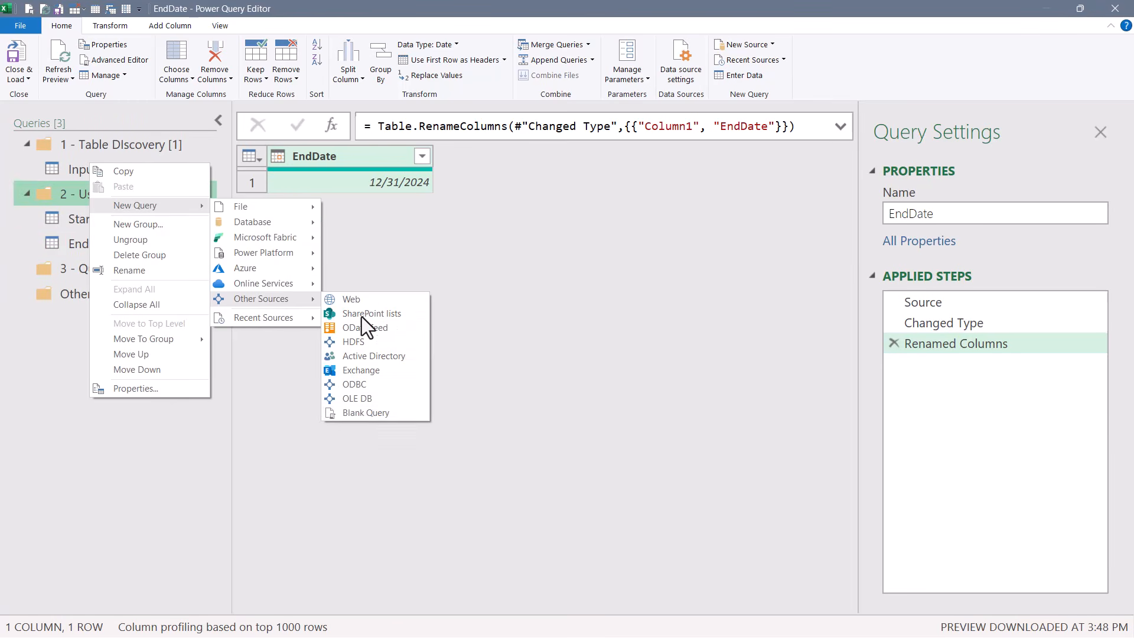
left_click(345, 413)
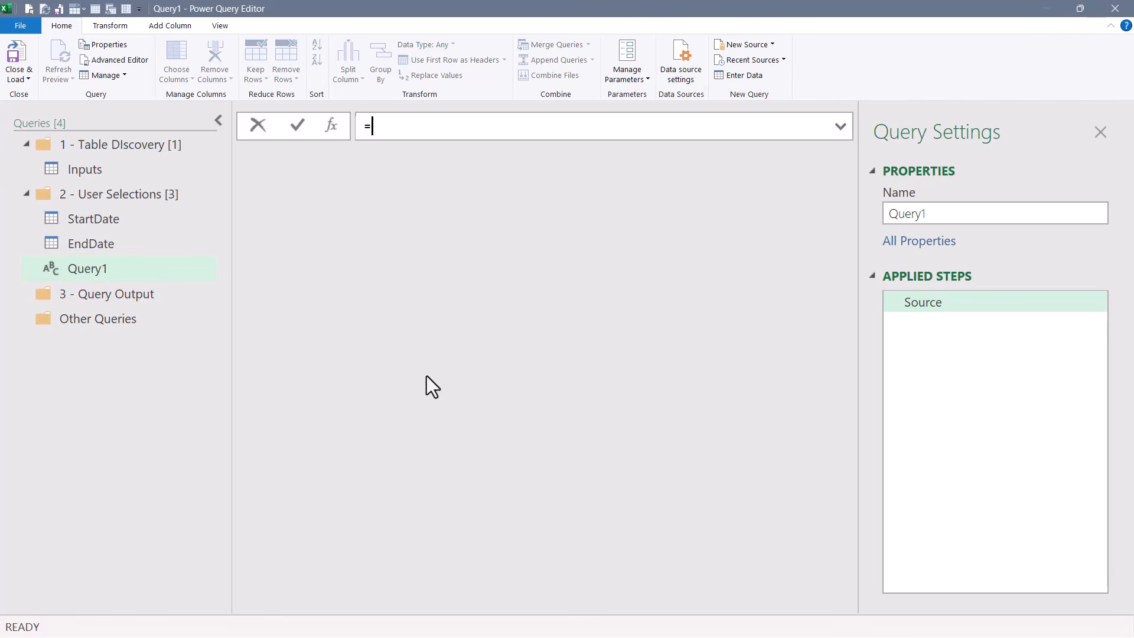
Enter = Inputs[selProducts]{0} as the blank query's source formula.
type("Inpu")
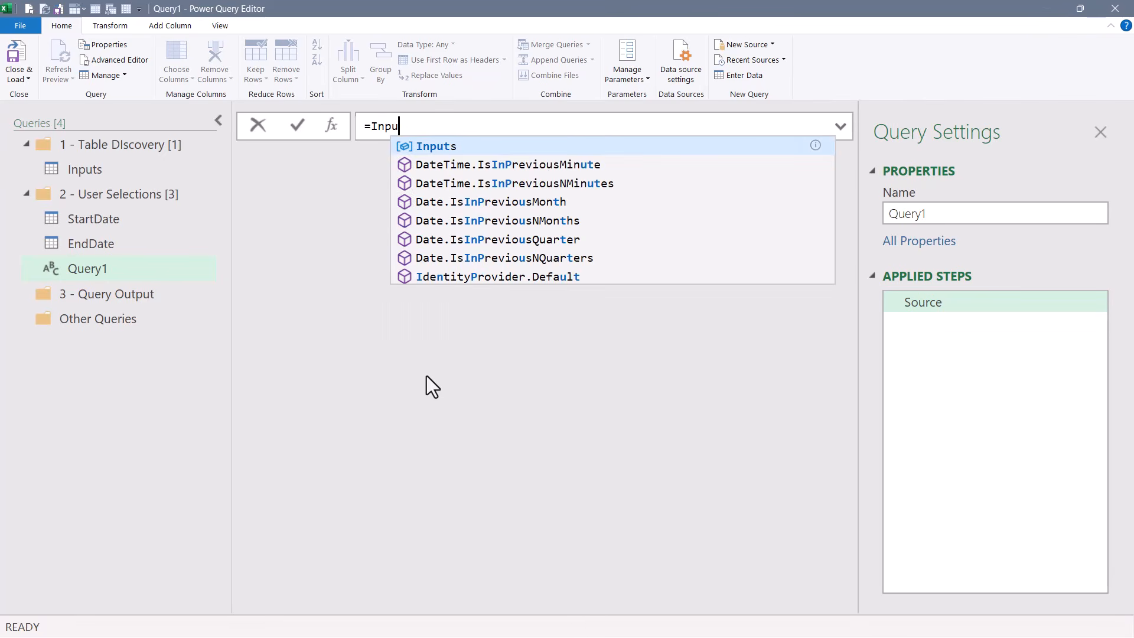
key("Tab")
type("[")
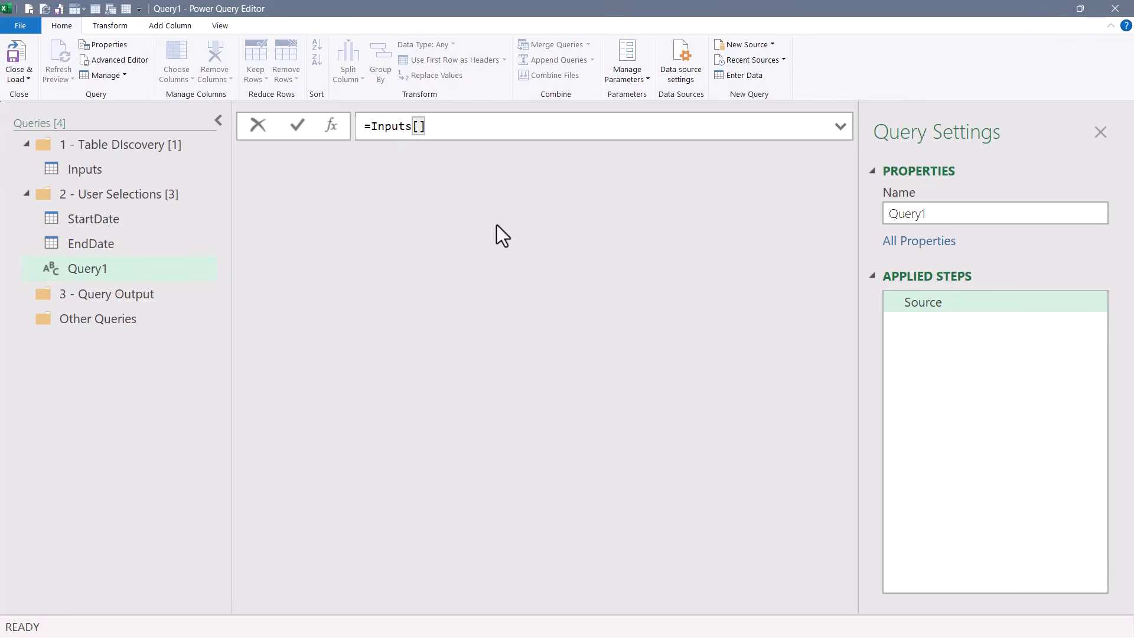
type("selProd")
type("ucts]")
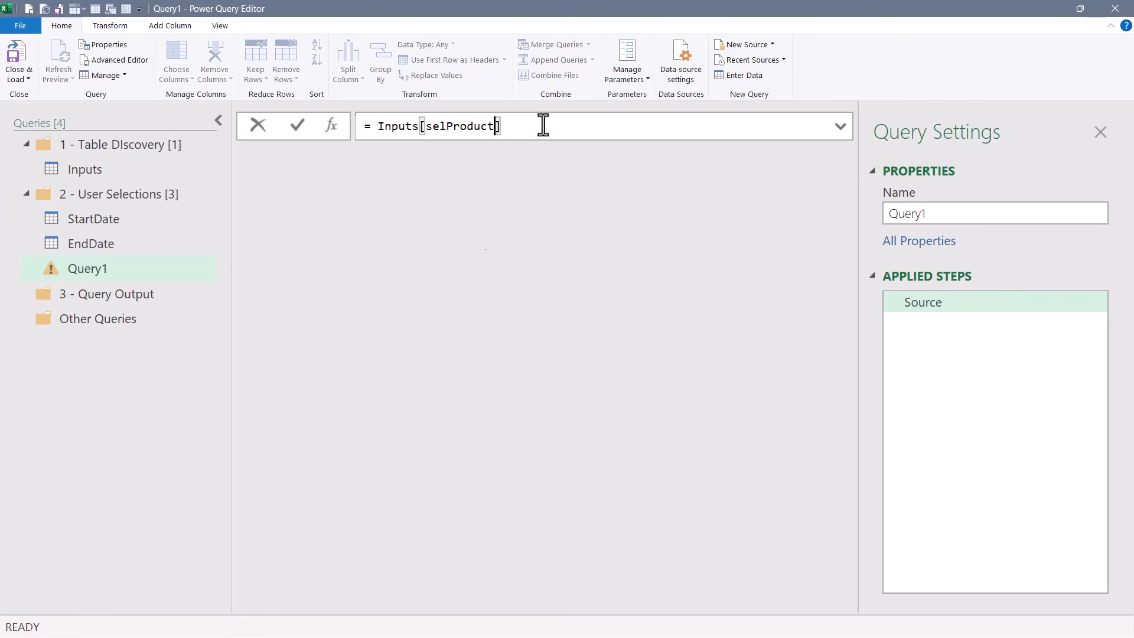
type("{{\"Column1\", type text}})")
key("Return")
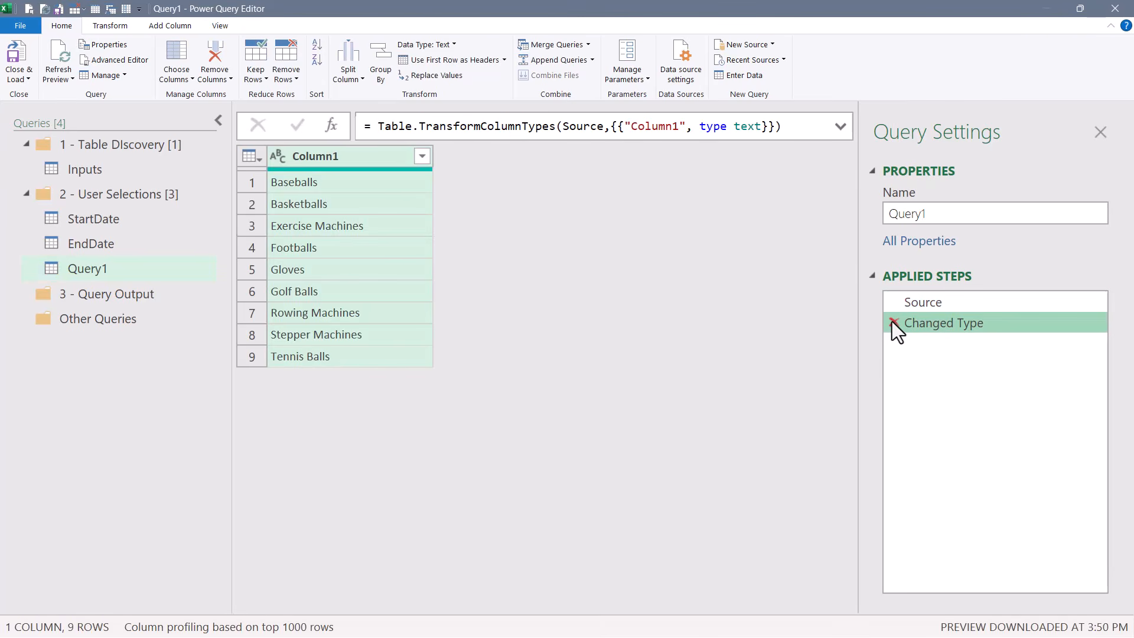
Remove the Changed Type step from the products query and drill down on Column1 to turn it into a list.
left_click(893, 323)
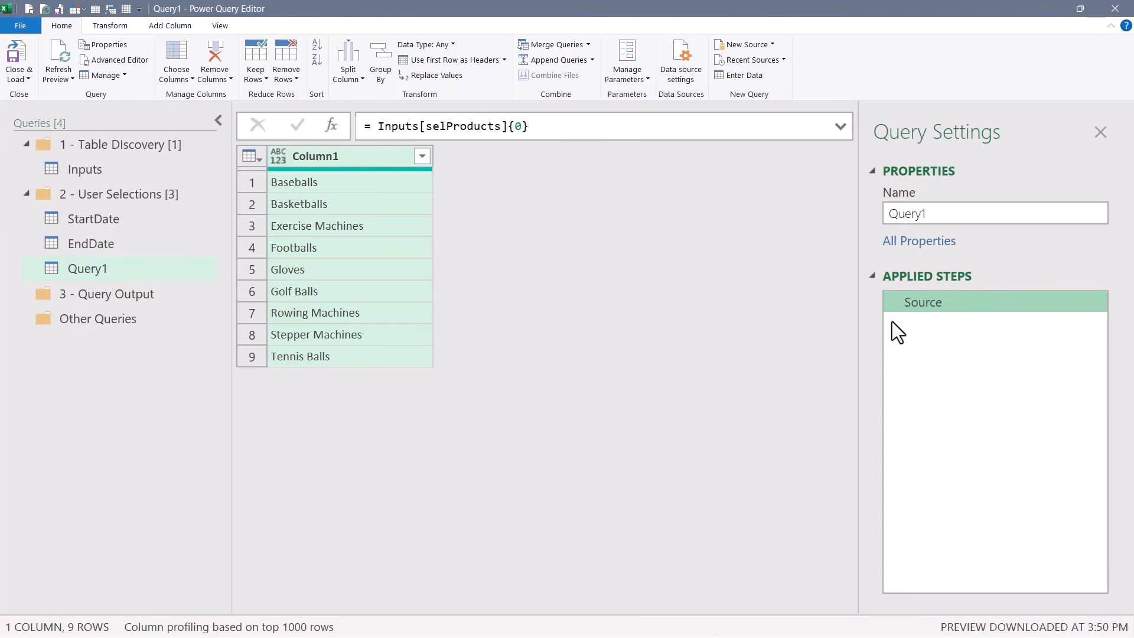
right_click(323, 153)
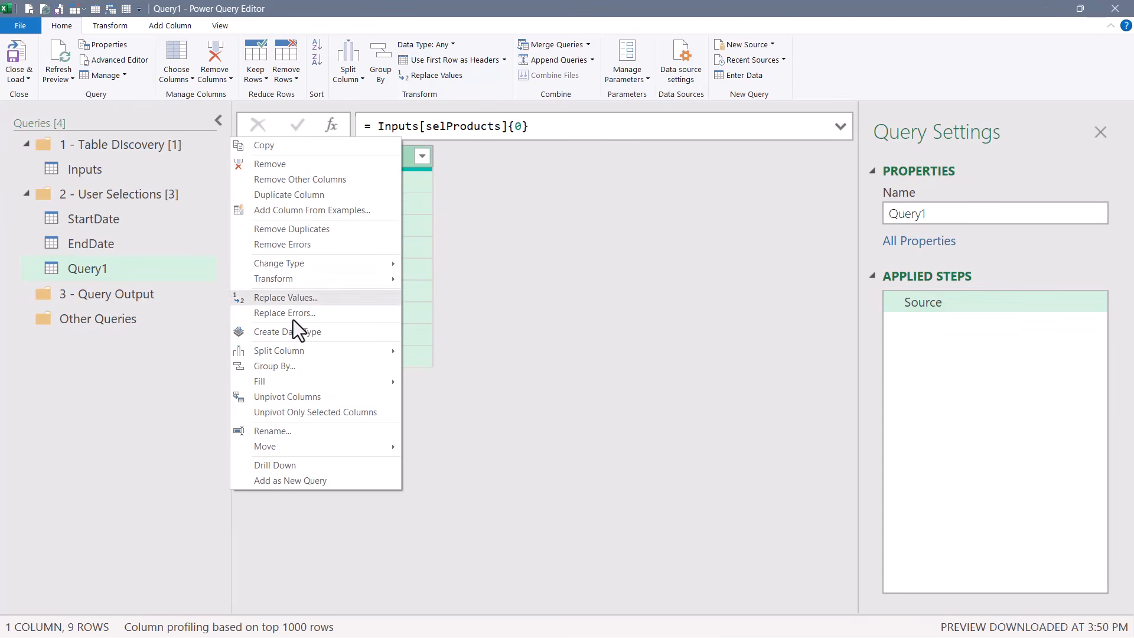
left_click(275, 465)
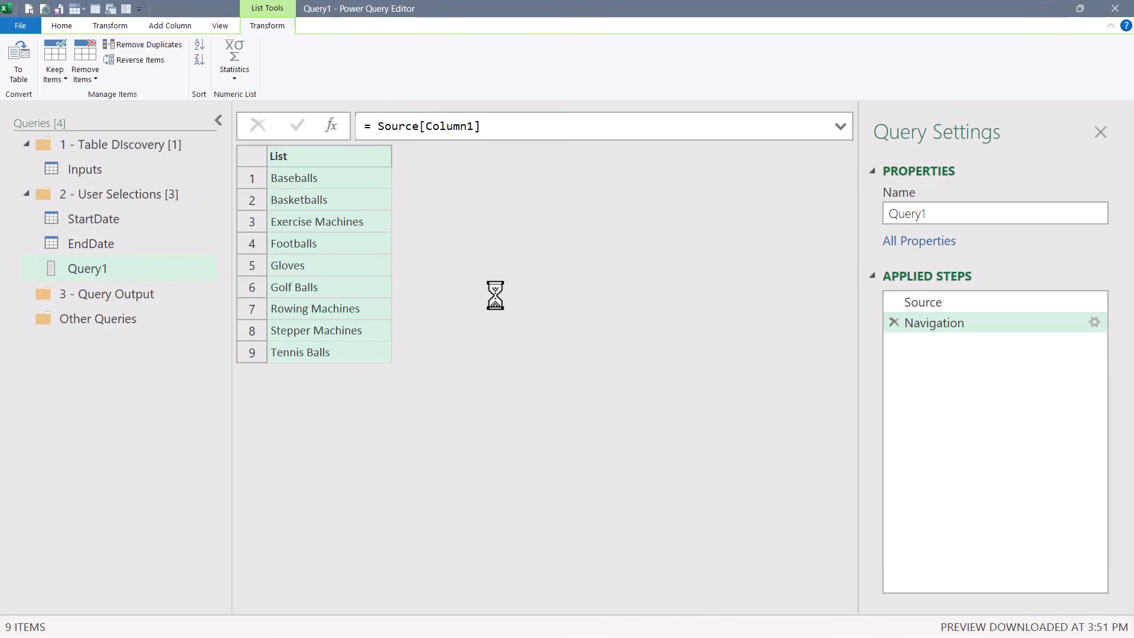
Rename the product list query as Products.
left_click(995, 214)
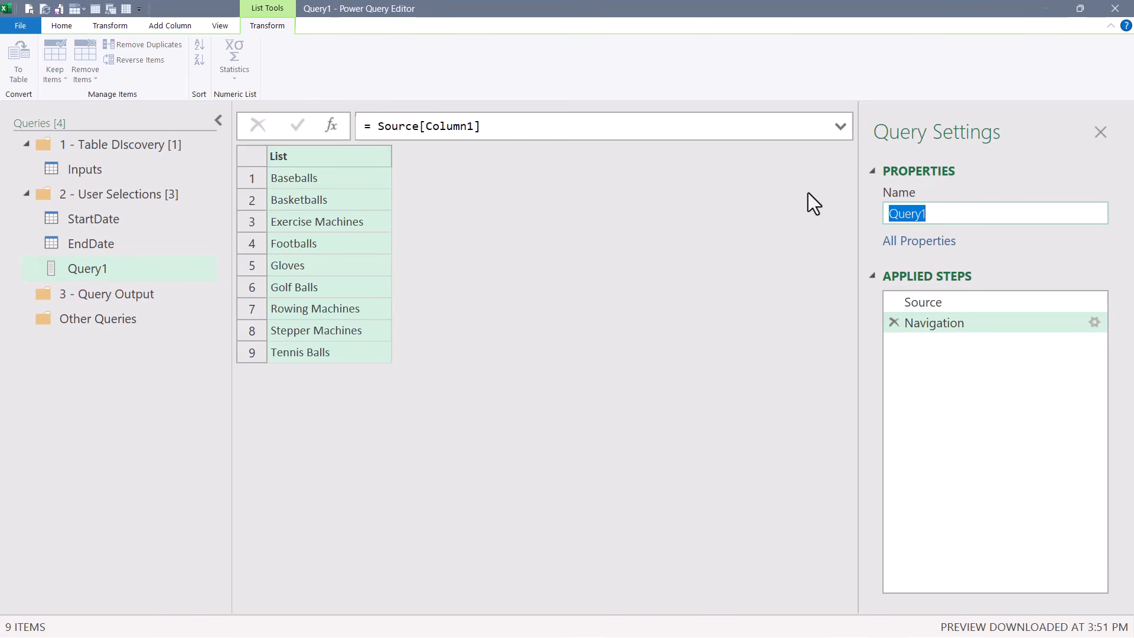
type("Products")
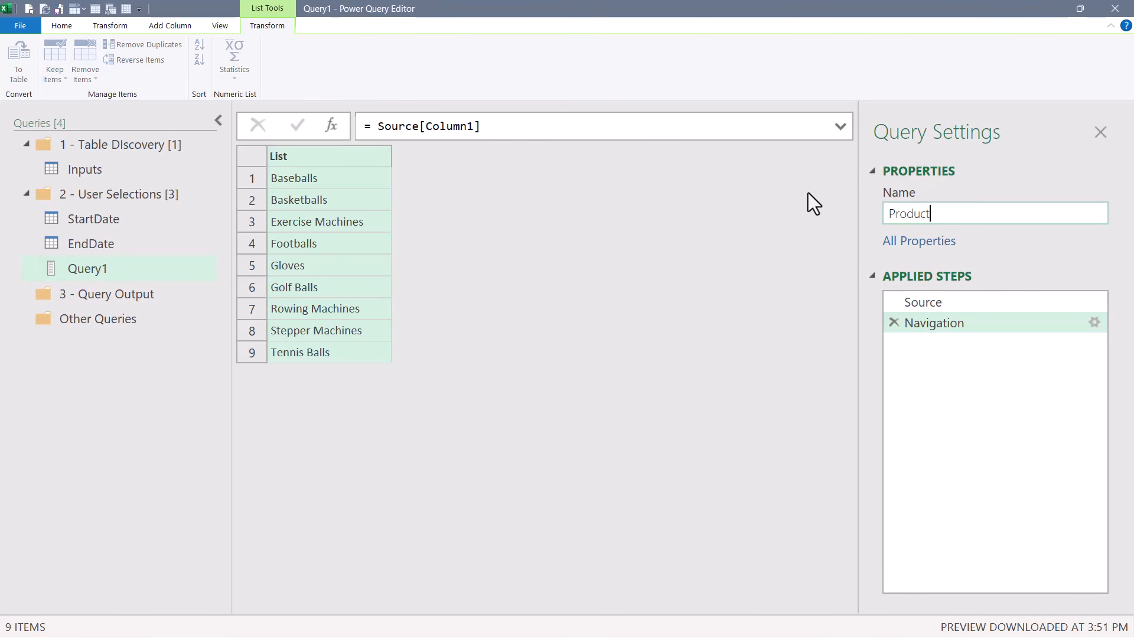
key("Return")
Duplicate the Products query and name the copy Regions.
right_click(109, 270)
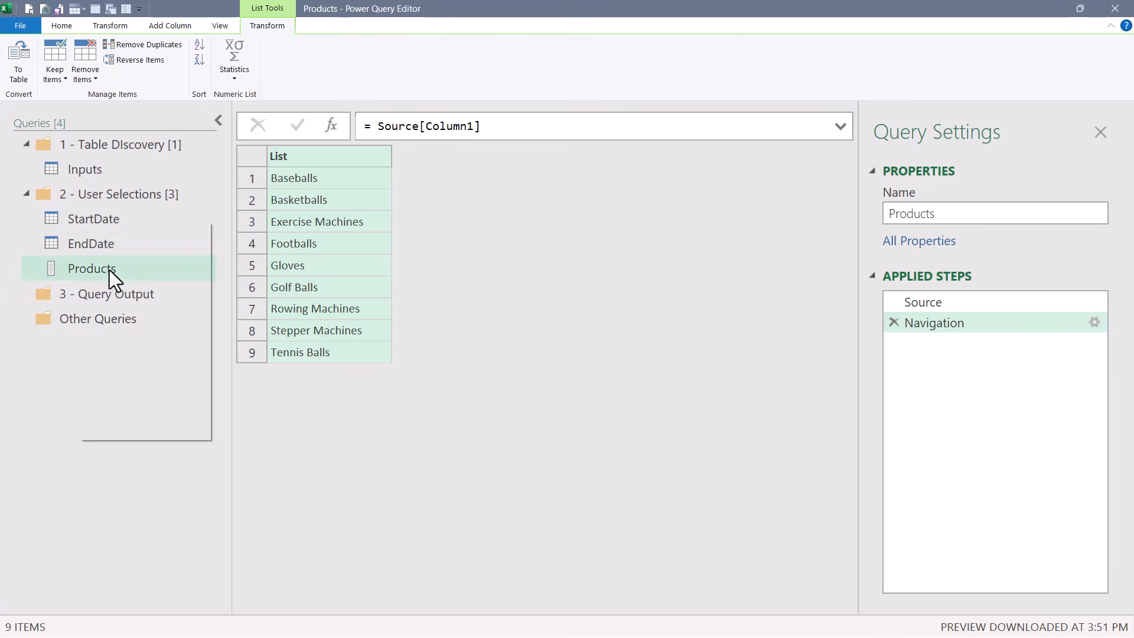
left_click(135, 298)
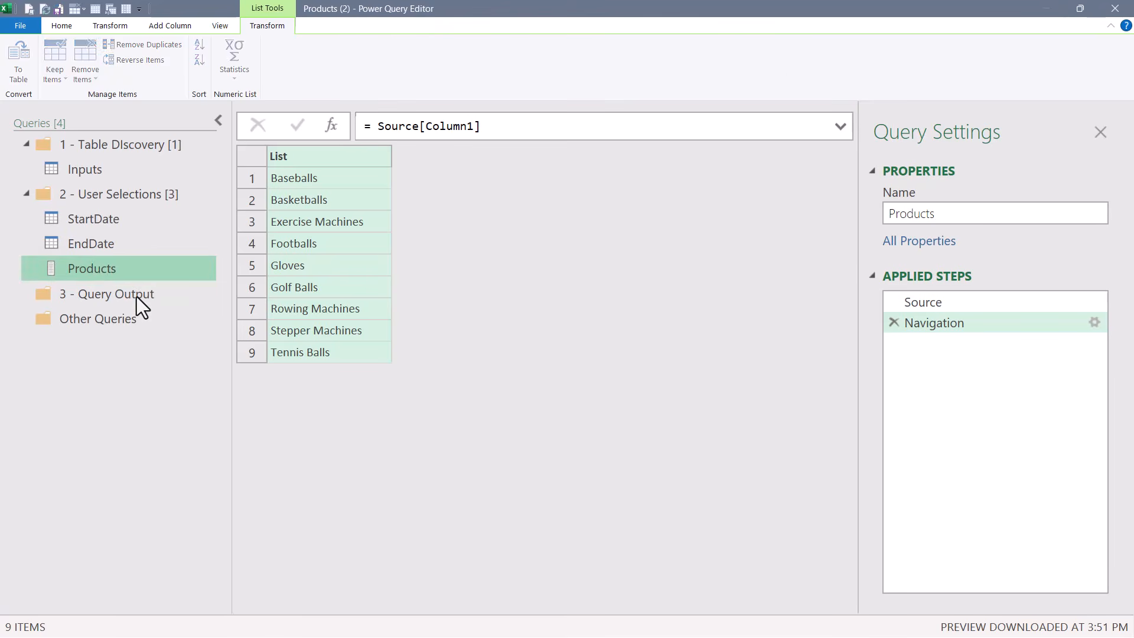
key("BackSpace")
type("Regions")
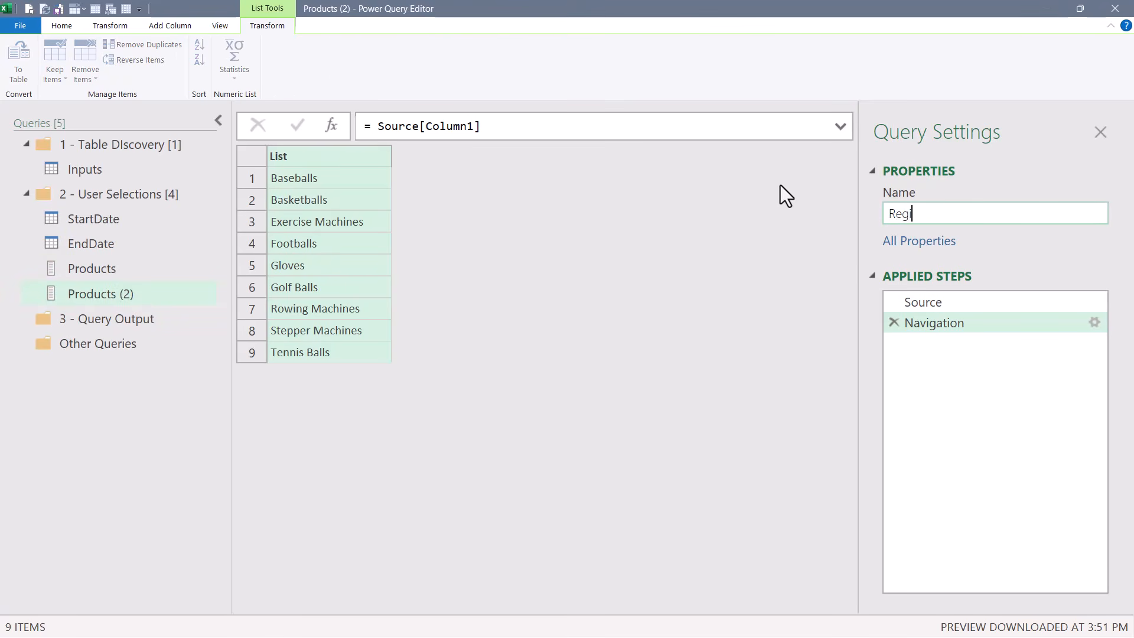
key("Return")
Change the Regions query's source formula to Inputs[selRegions]{0} and return to its Navigation step.
left_click(940, 302)
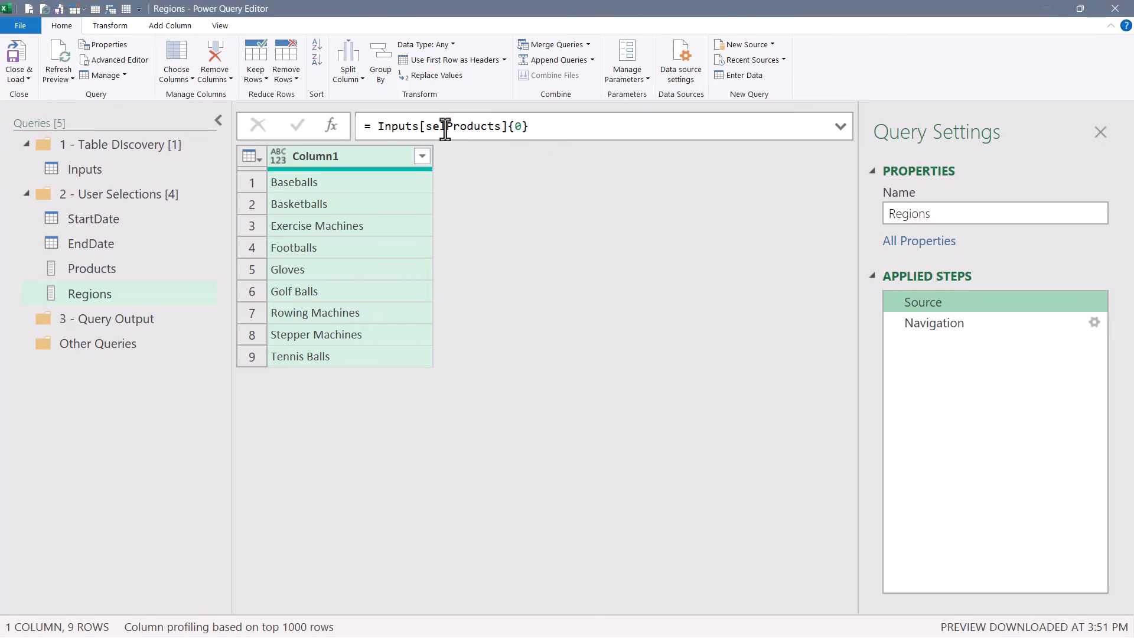
left_click_drag(445, 126, 501, 126)
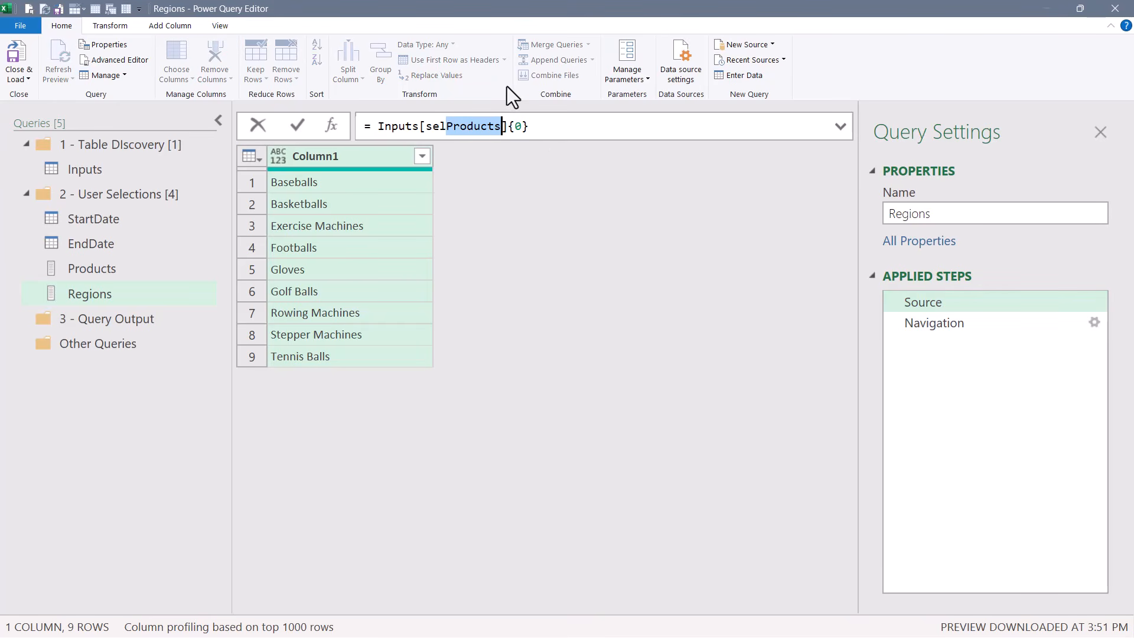
type("Regions")
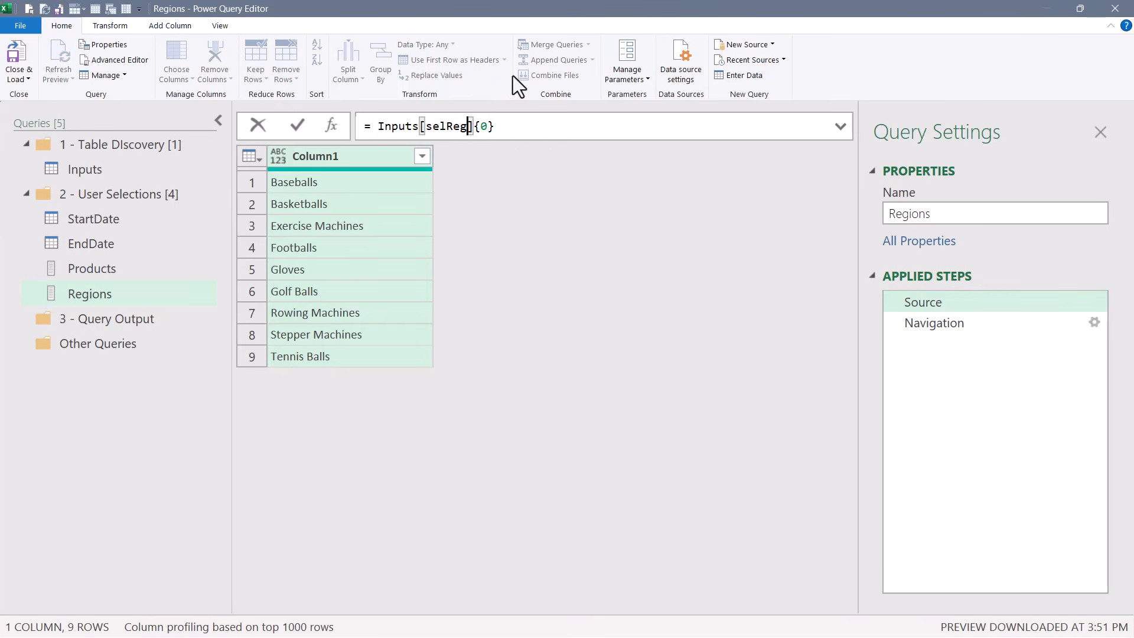
left_click(925, 323)
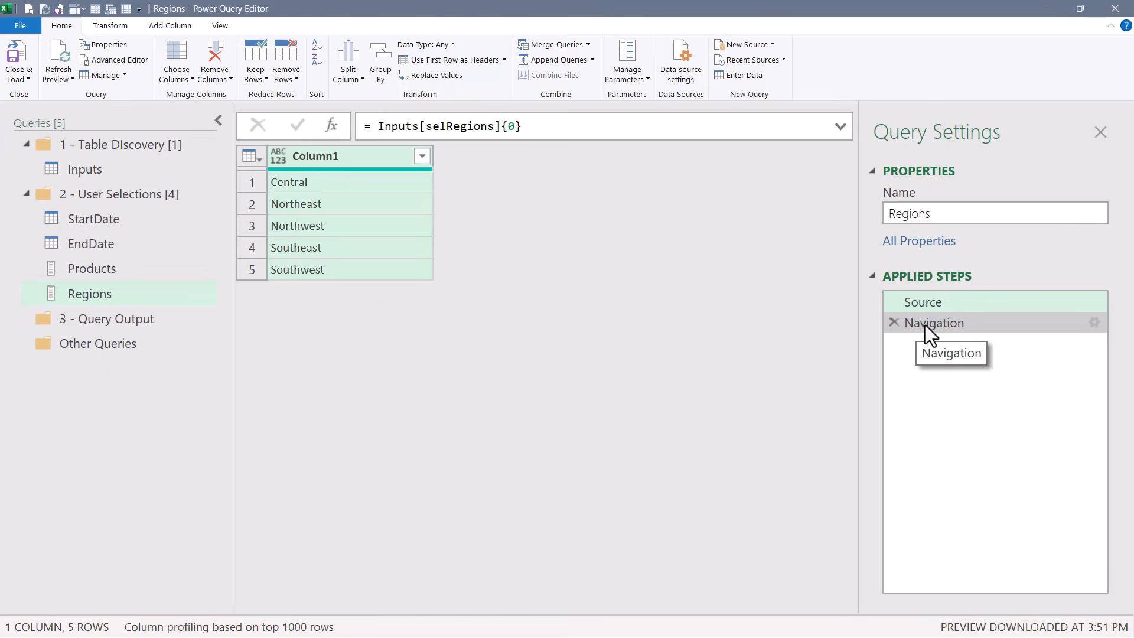
Duplicate the Regions query and name the copy Suppliers.
right_click(85, 295)
left_click(108, 315)
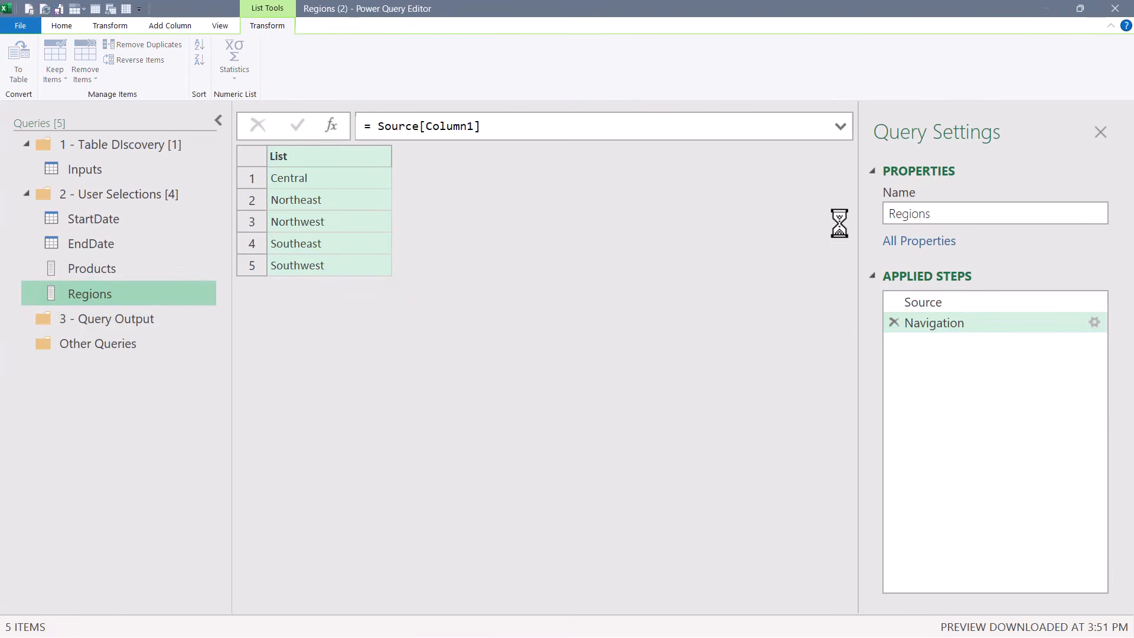
type("Suppliers")
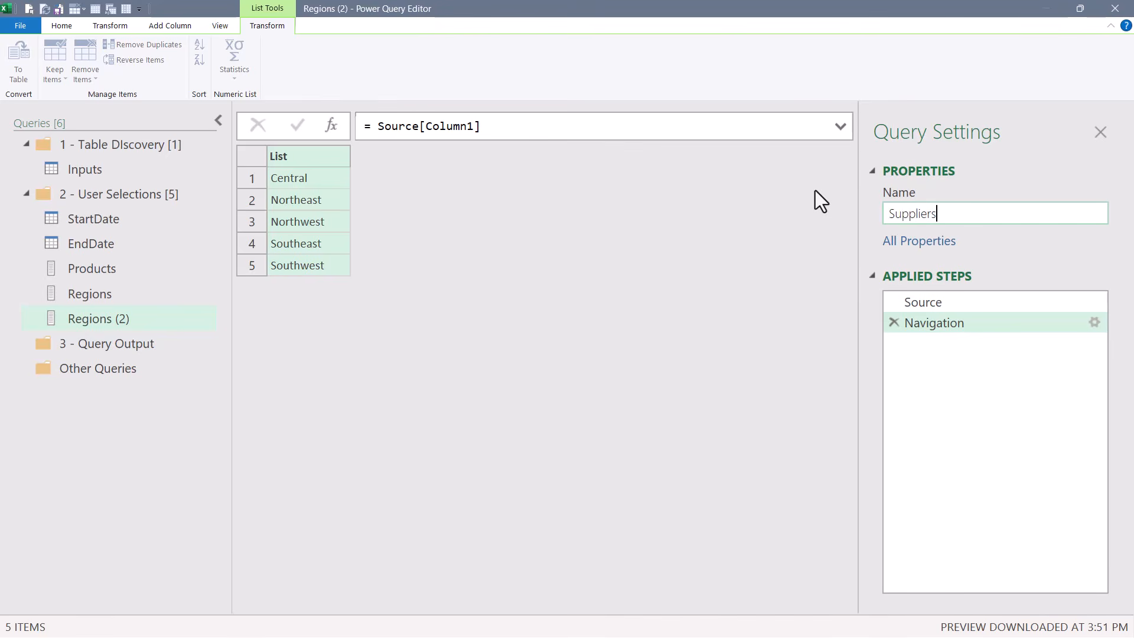
key("Return")
Change the Suppliers query's source formula to Inputs[selSuppliers]{0} and return to its Navigation step.
left_click(938, 307)
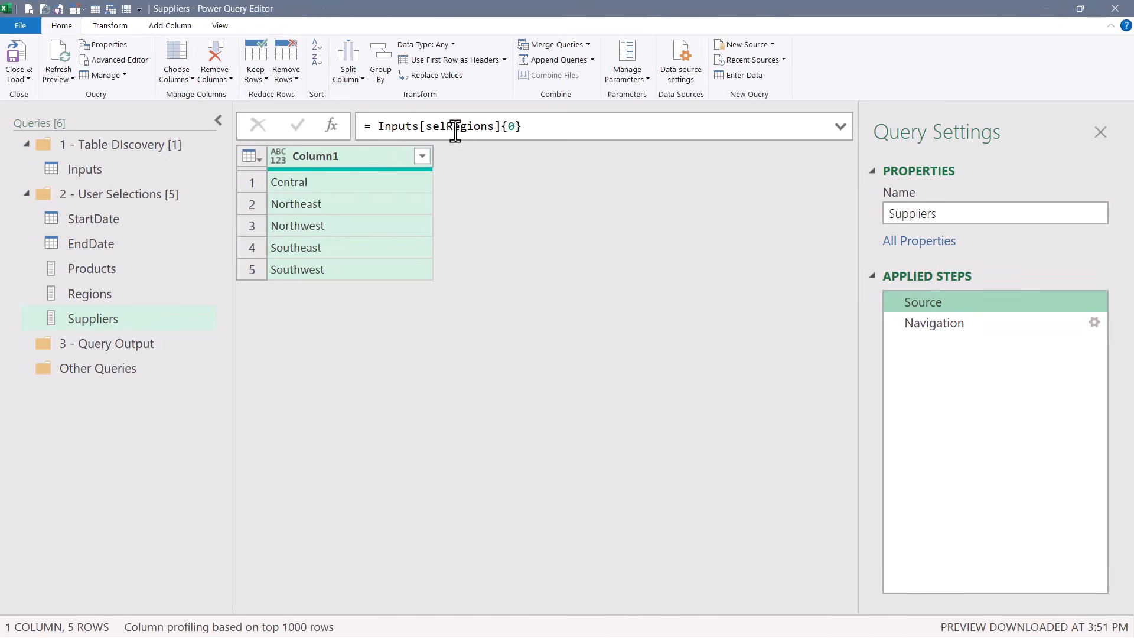
left_click_drag(446, 129, 493, 126)
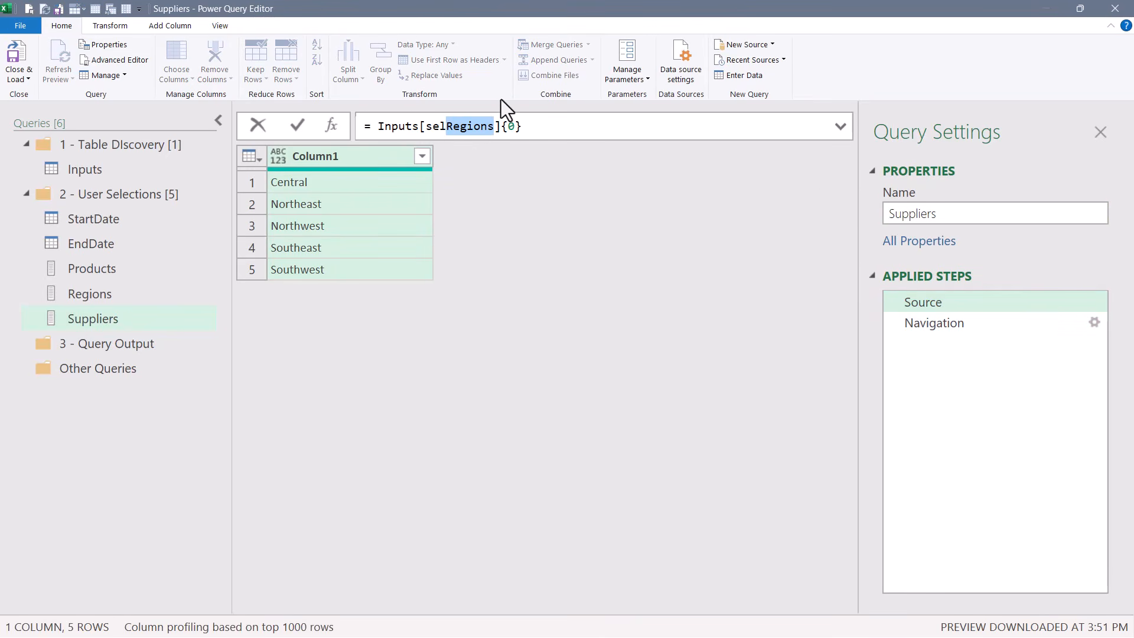
type("Suppliers")
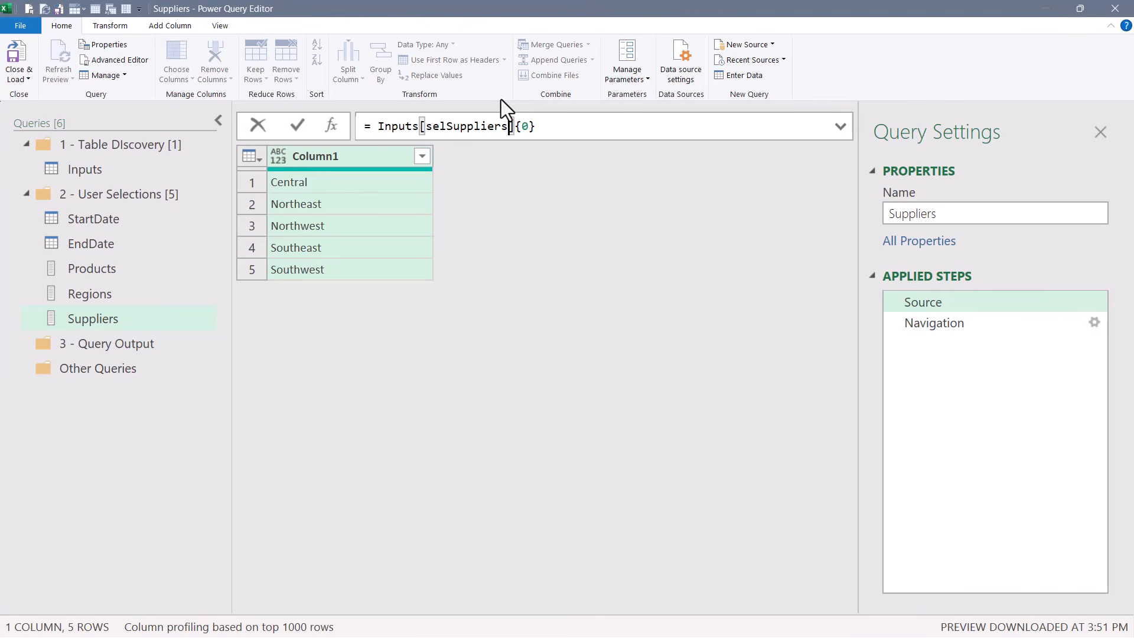
key("Return")
left_click(976, 319)
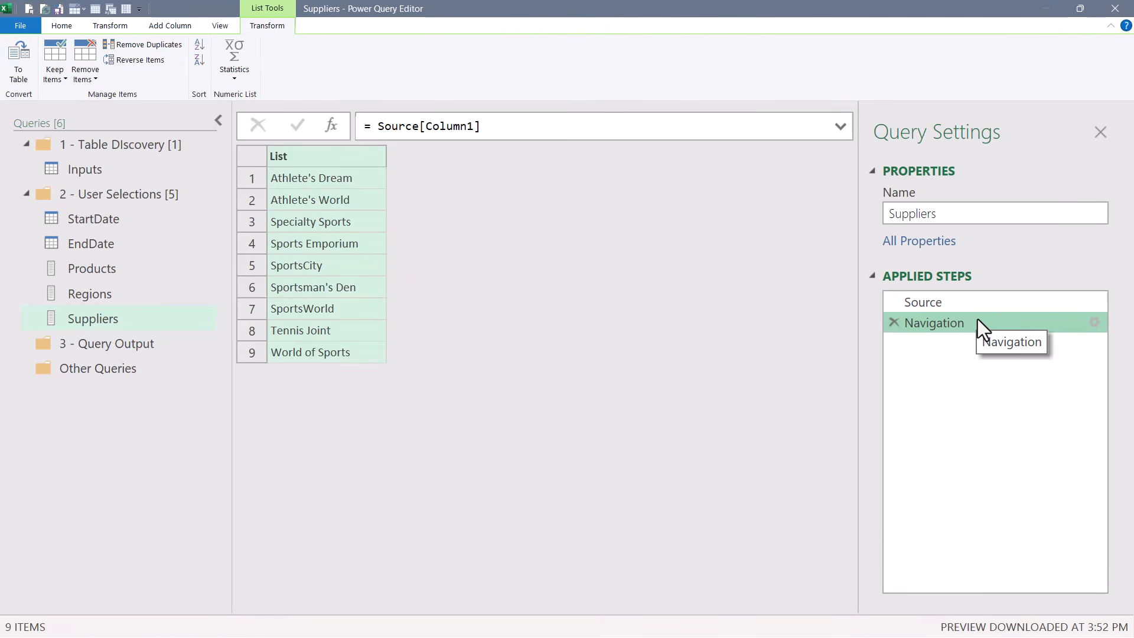
Add a blank query to the 3 - Query Output group.
left_click(147, 349)
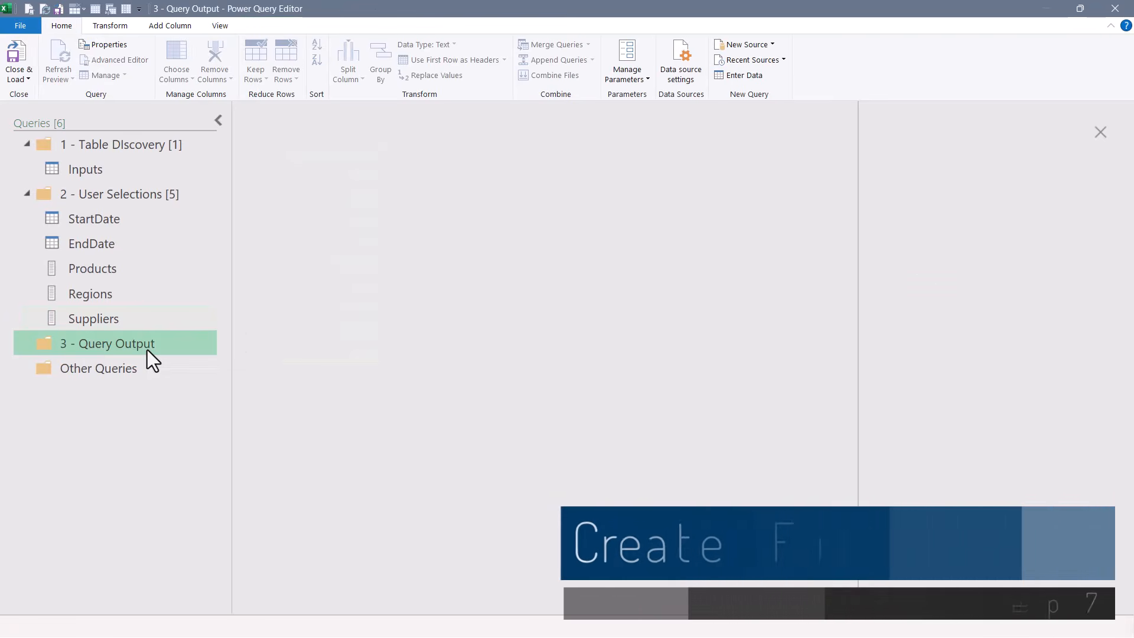
right_click(109, 349)
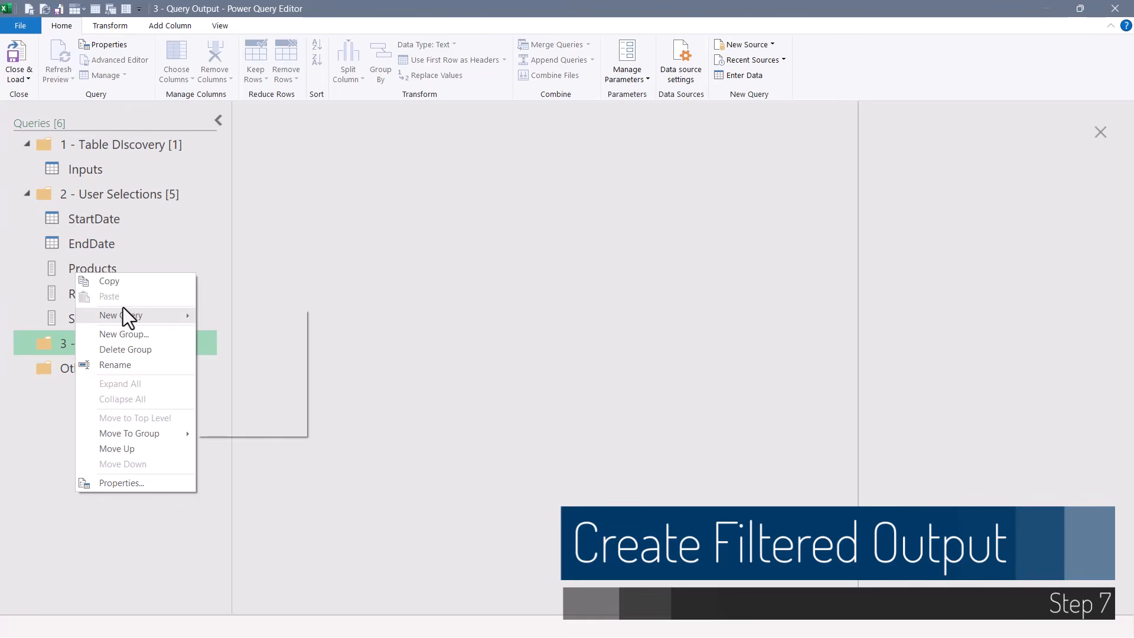
mouse_move(260, 410)
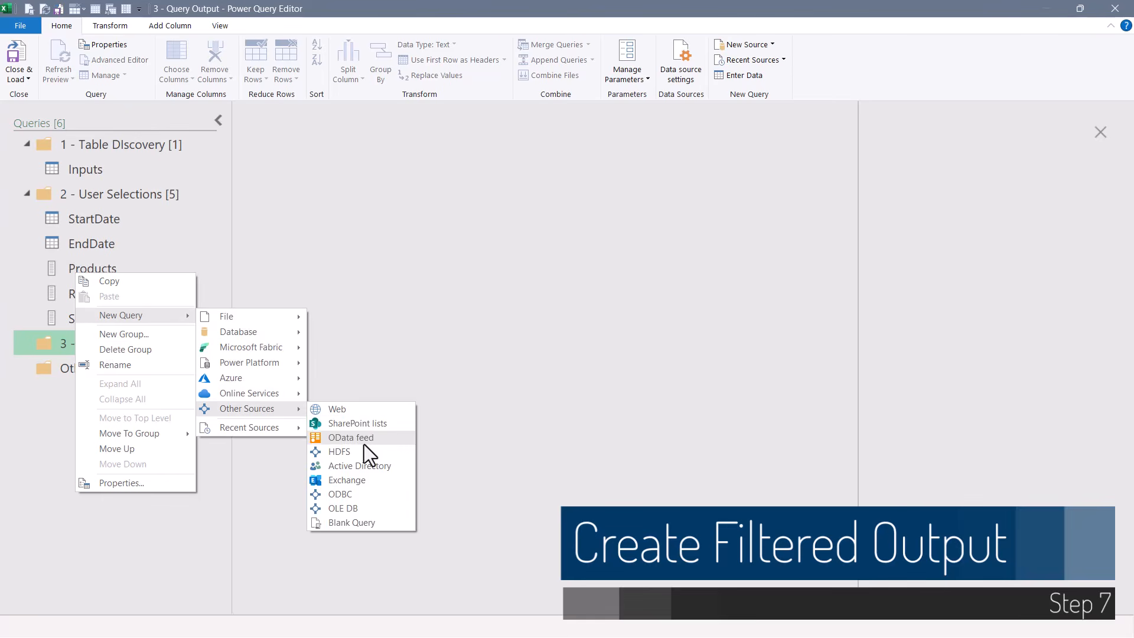
left_click(353, 523)
Preview the tblSales table in the Inputs query and enter =Inputs[tblSales]{0} as the blank output query's source formula.
left_click(88, 169)
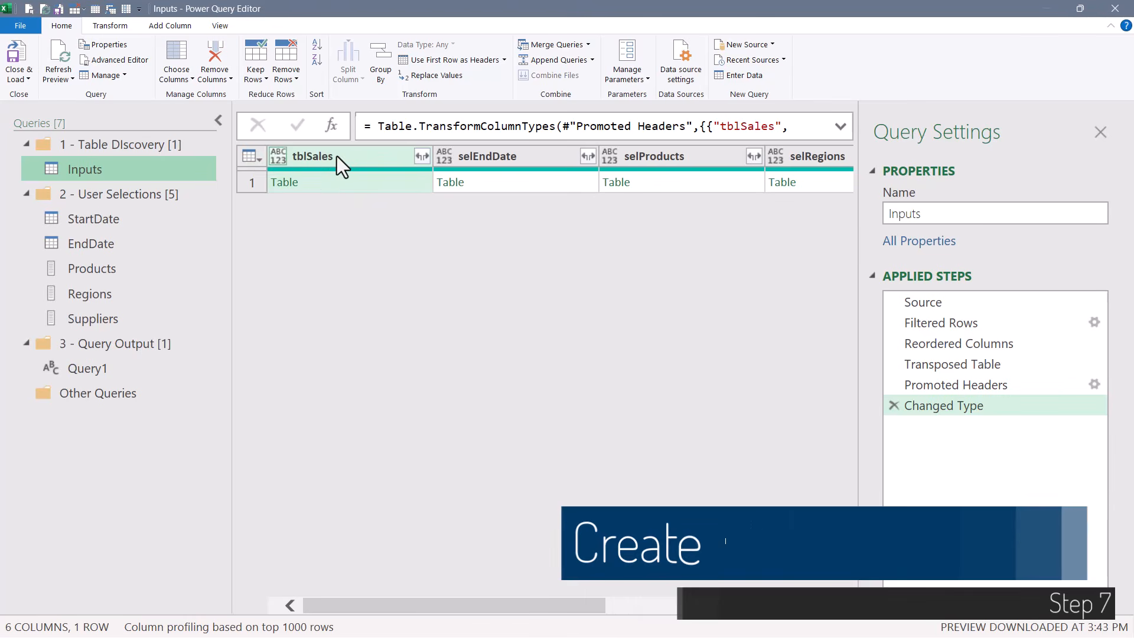
left_click(326, 183)
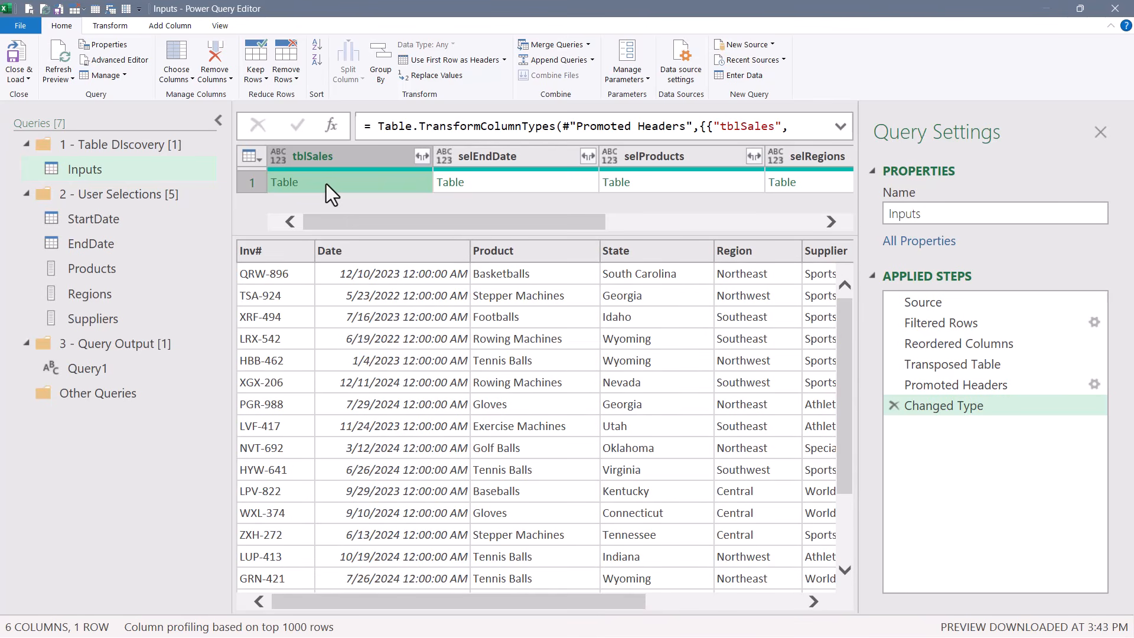
left_click(98, 367)
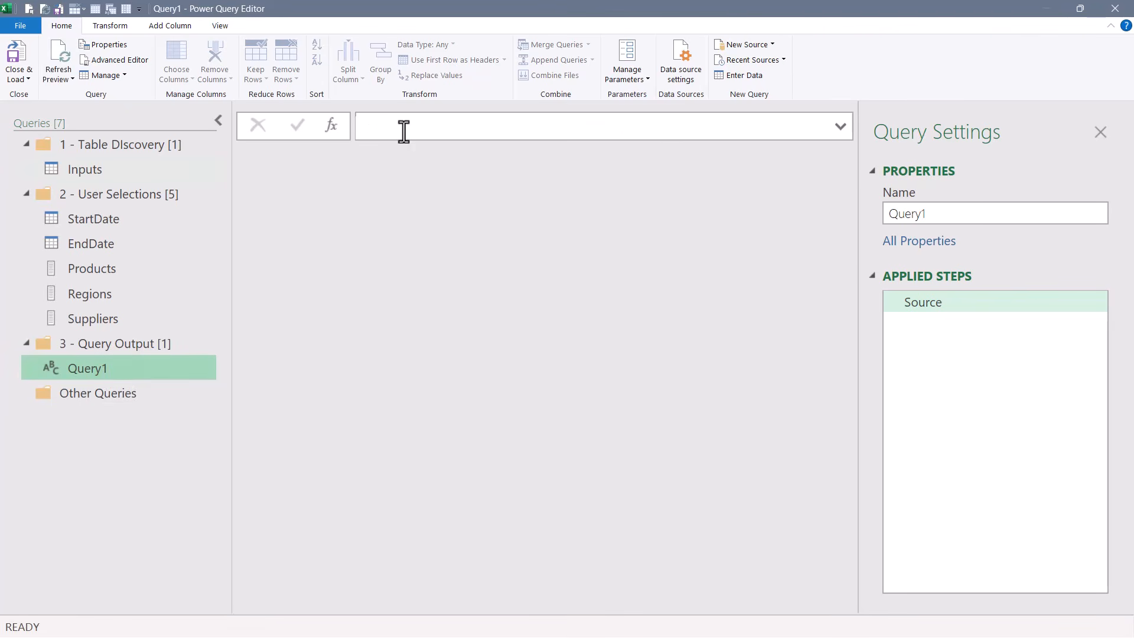
type("=")
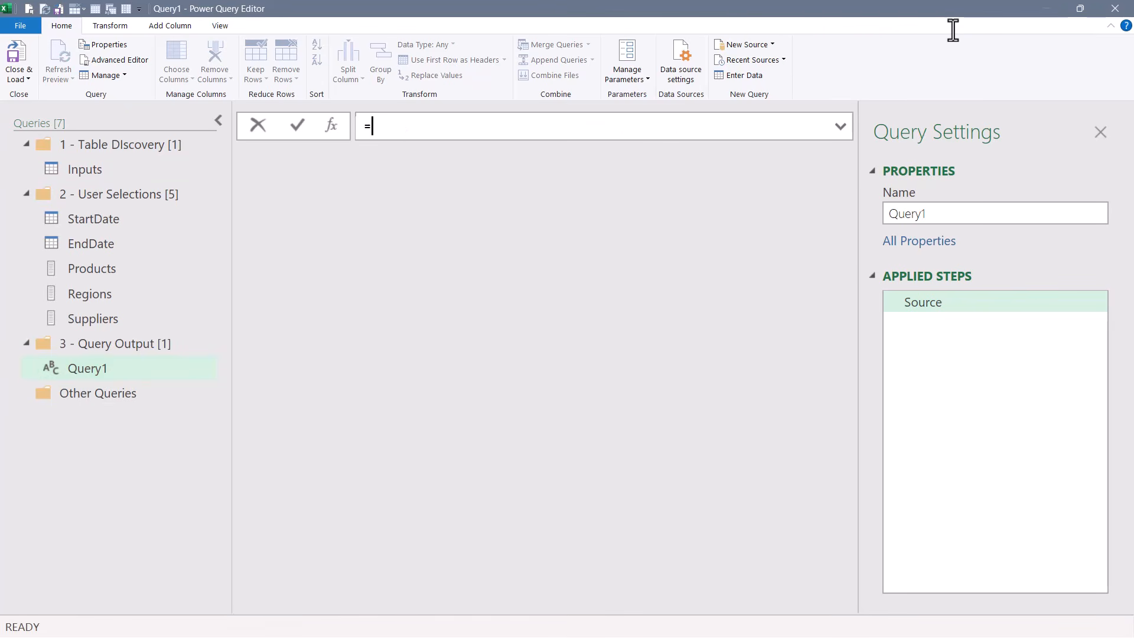
type("Inp")
key("Tab")
type("[tblSales]{")
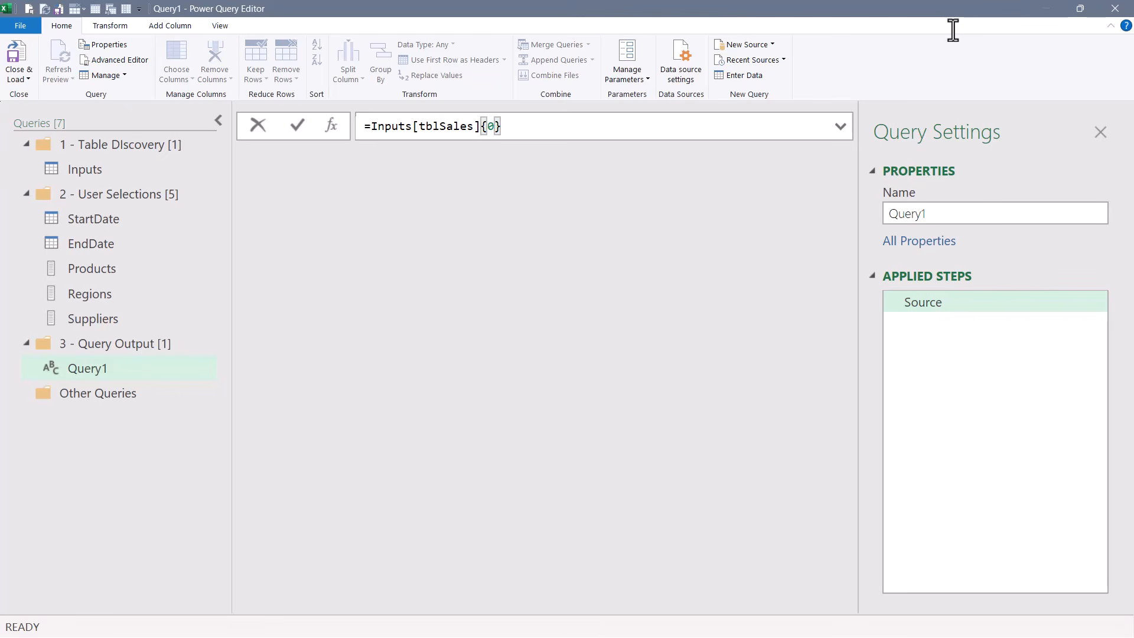
key("Return")
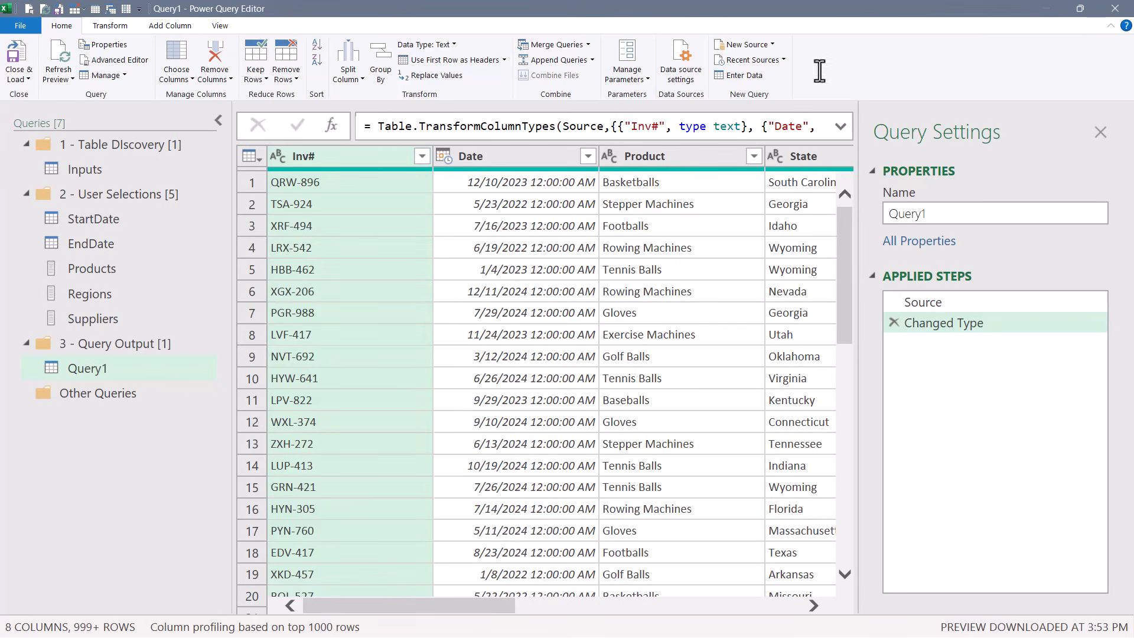
Change the Date column's data type to Date and the Cost and Sales columns to Currency.
left_click(448, 154)
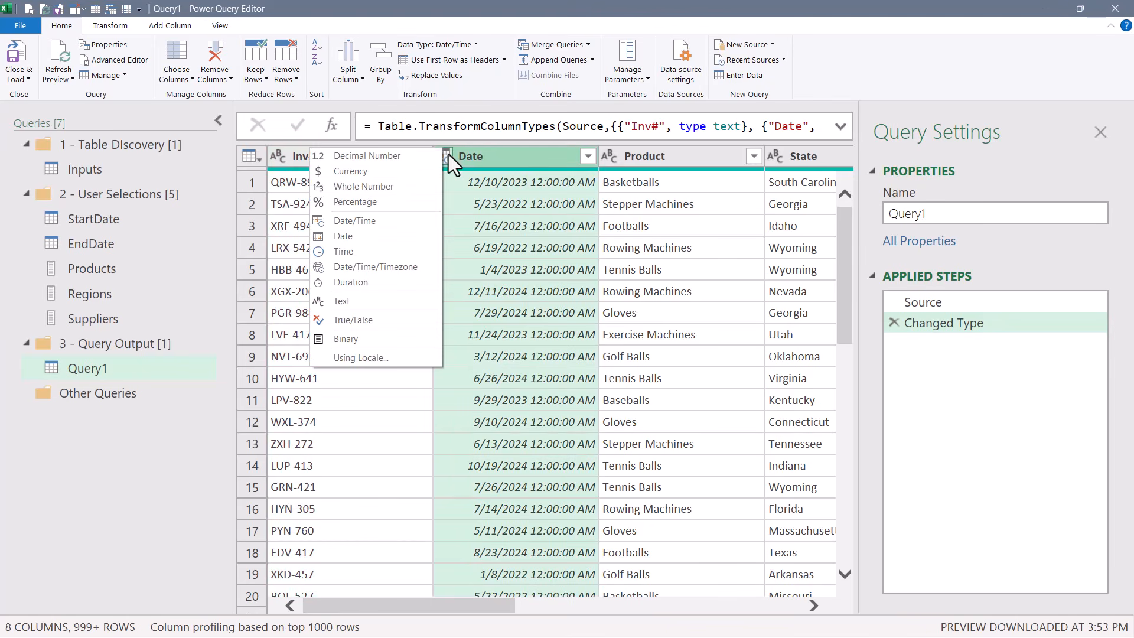
left_click(344, 237)
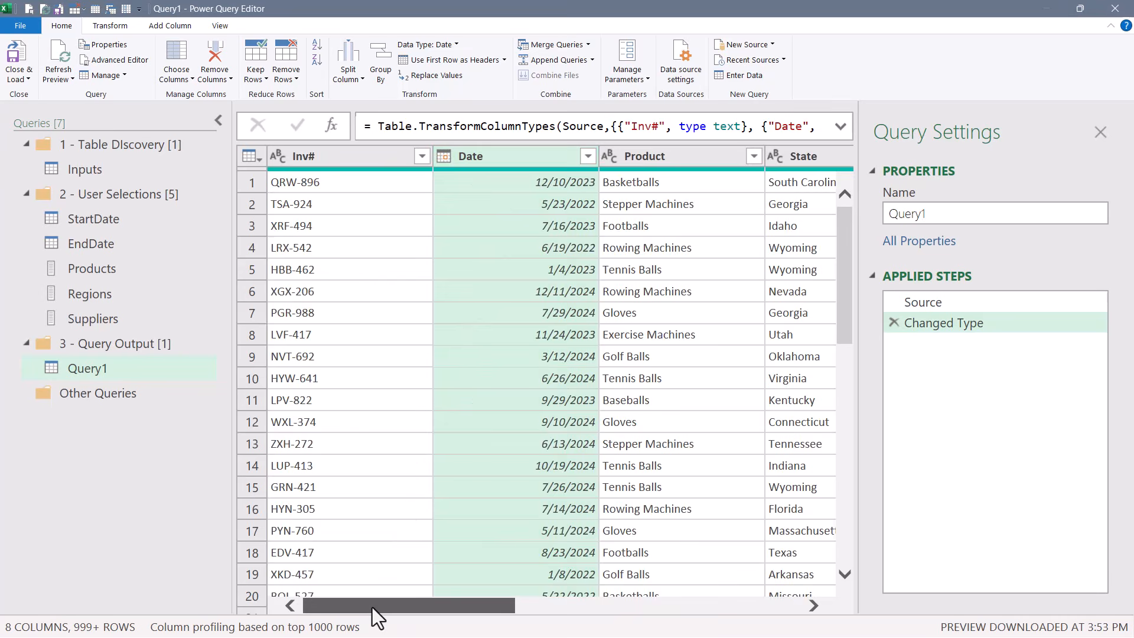
left_click_drag(374, 608, 716, 626)
left_click(626, 157)
left_click(682, 160, "shift")
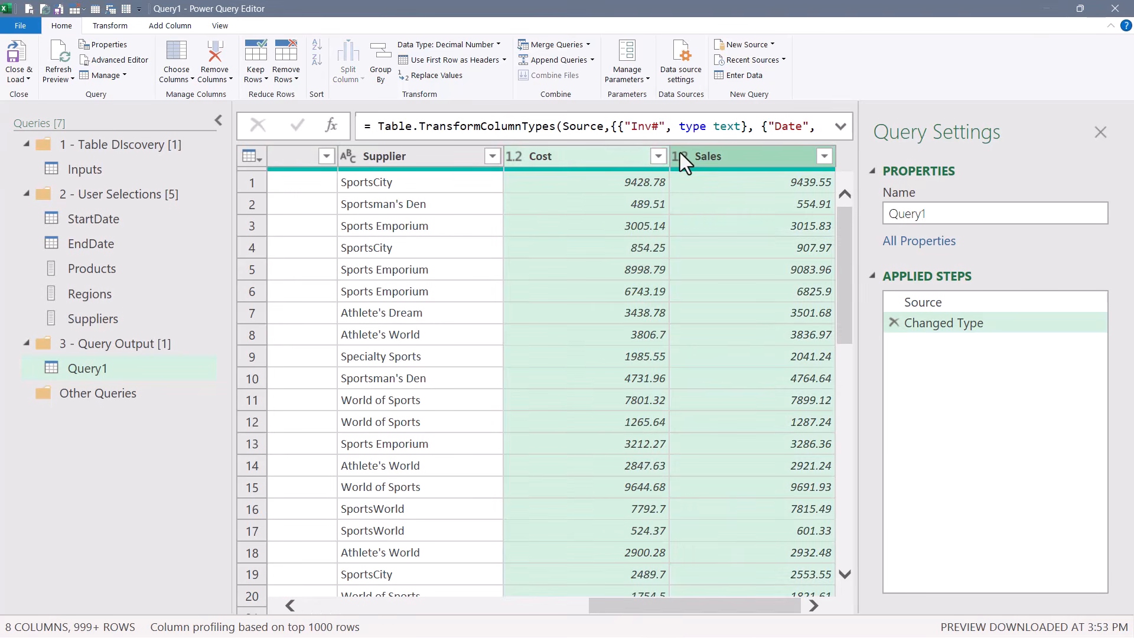
right_click(508, 155)
left_click(621, 303)
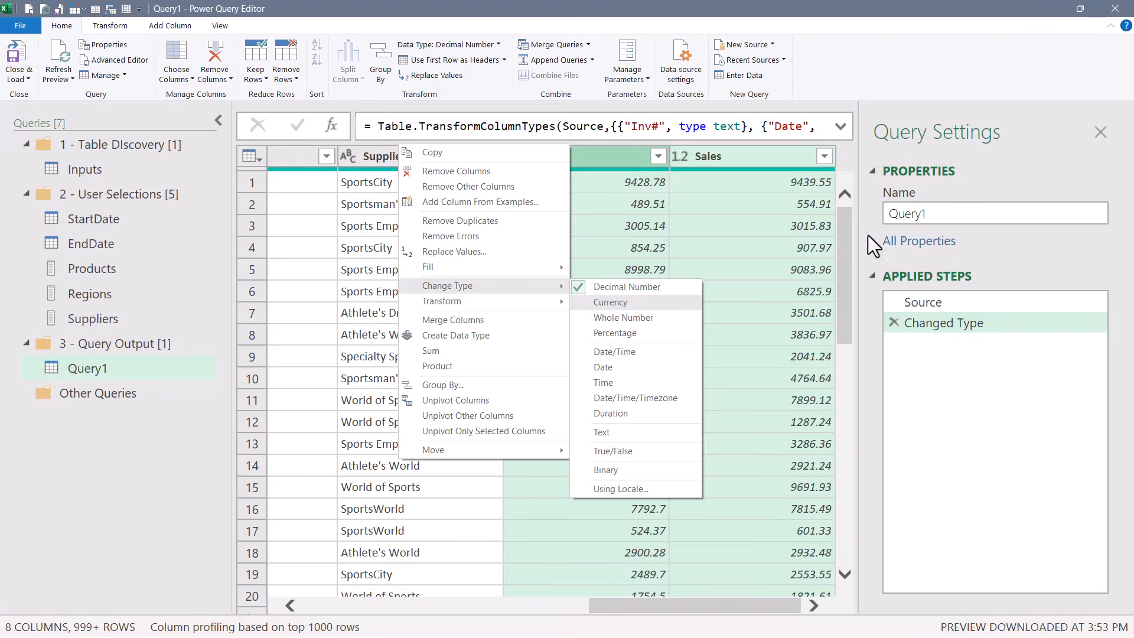
Rename the output query as Results.
type("R")
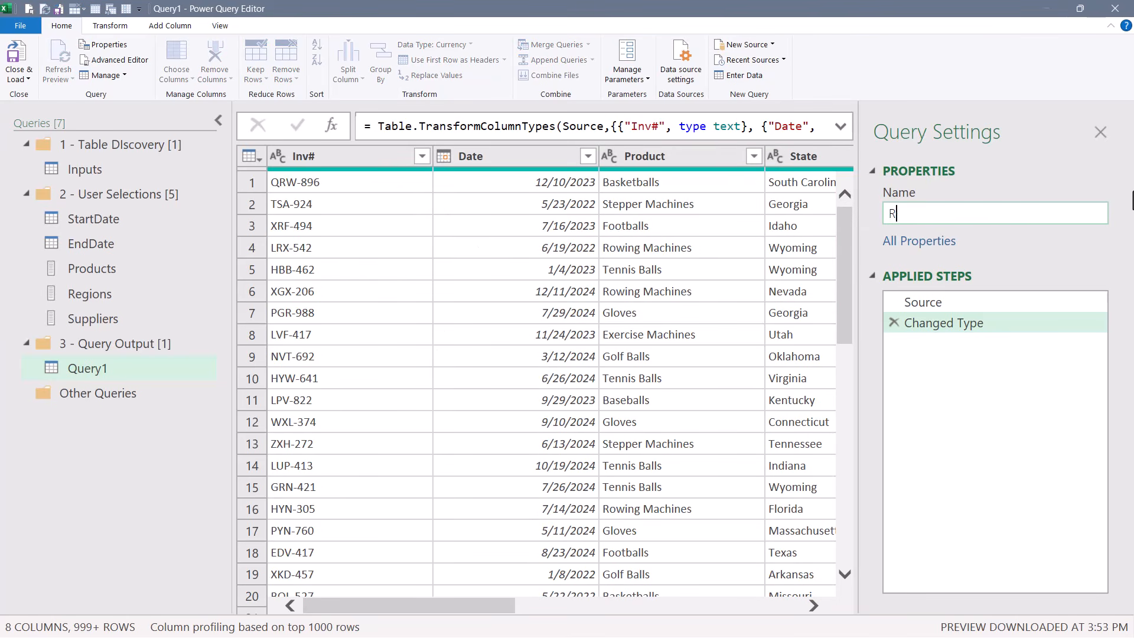
type("esults")
key("Return")
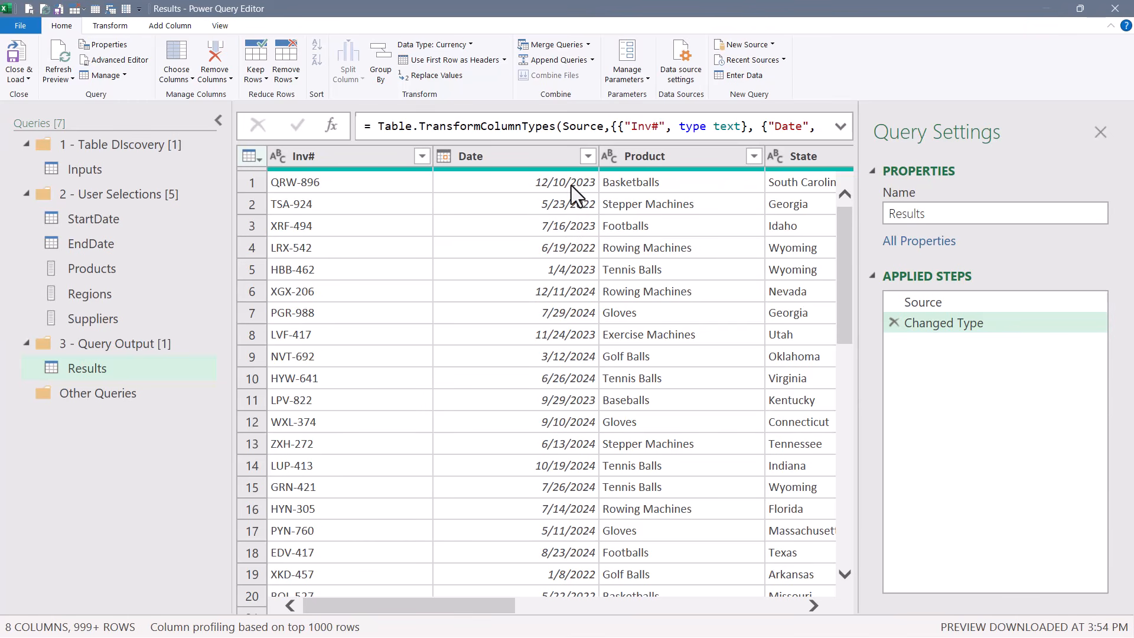
Filter the Date column to rows on or after 1/1/24 and on or before 1/1/24.
left_click(586, 156)
mouse_move(405, 298)
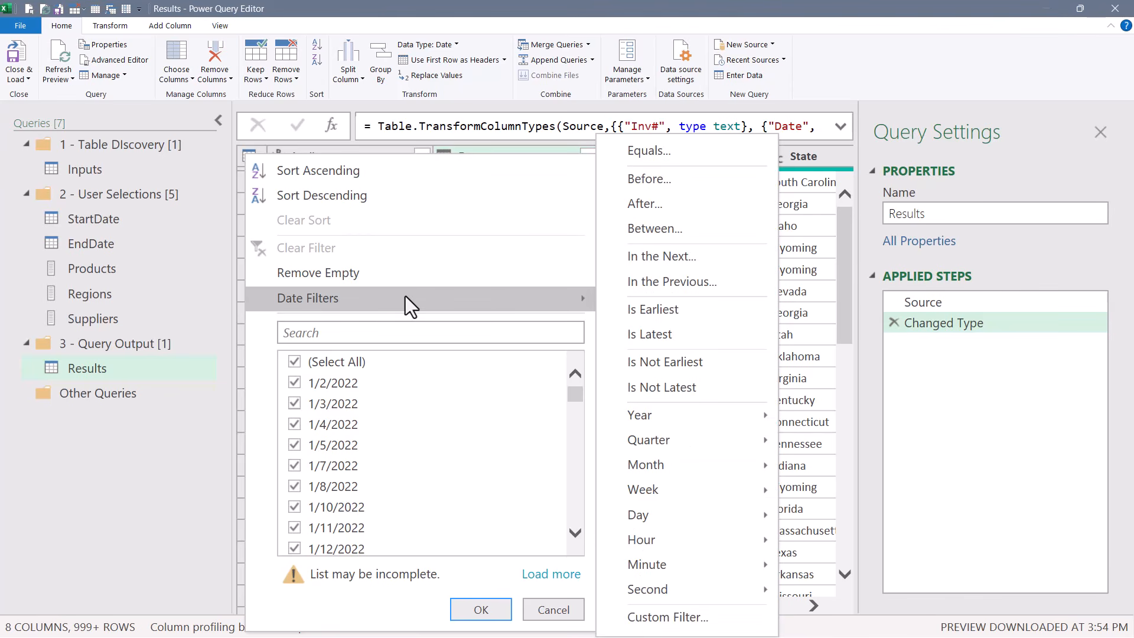
left_click(695, 228)
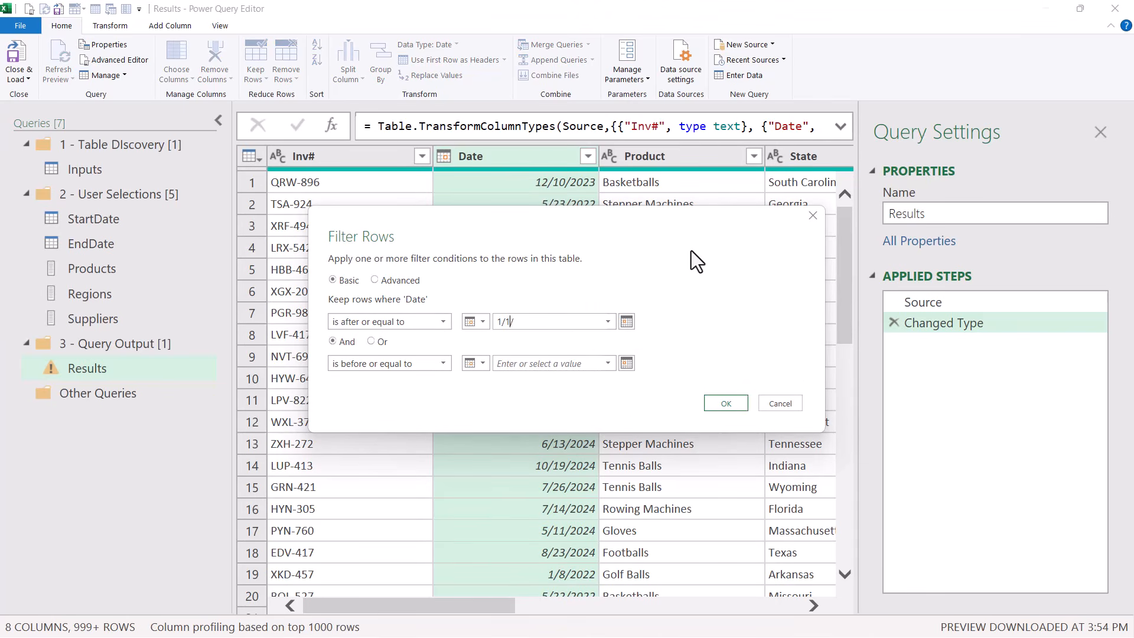
left_click(567, 363)
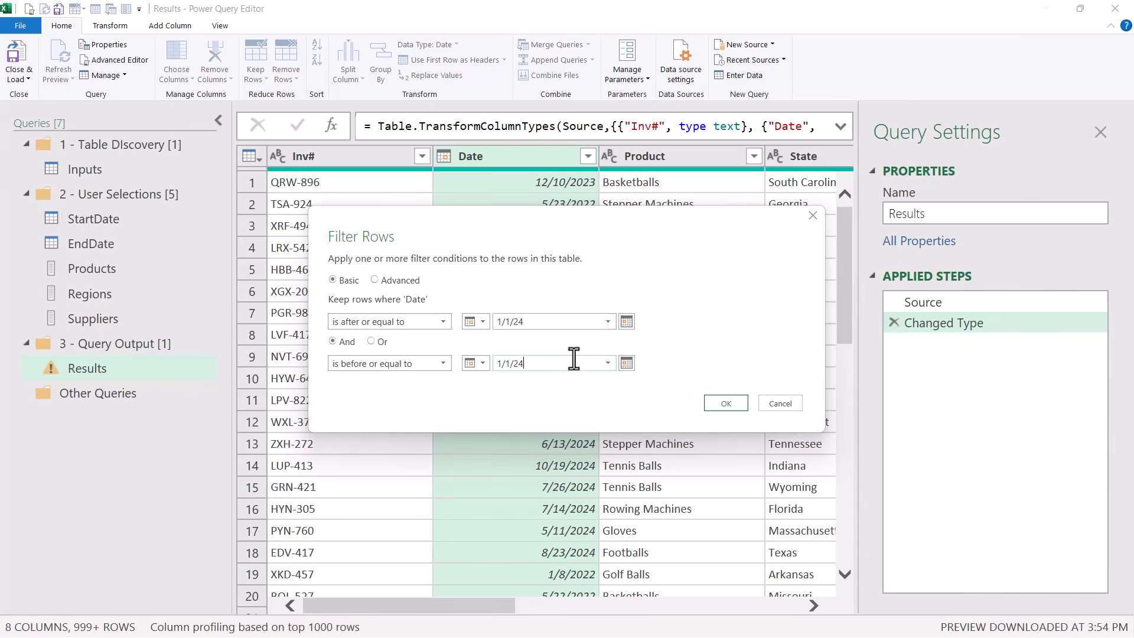
key("Return")
In the date filter's formula, replace the lower date limit with StartDate[StartDate]{0}.
left_click(845, 130)
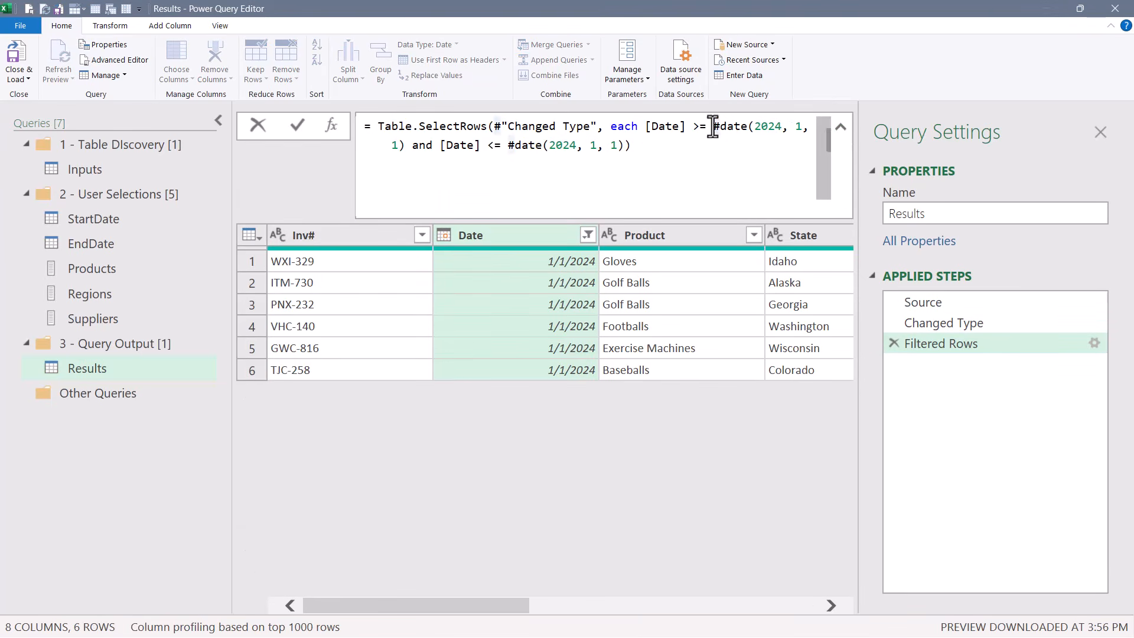
left_click_drag(718, 126, 402, 150)
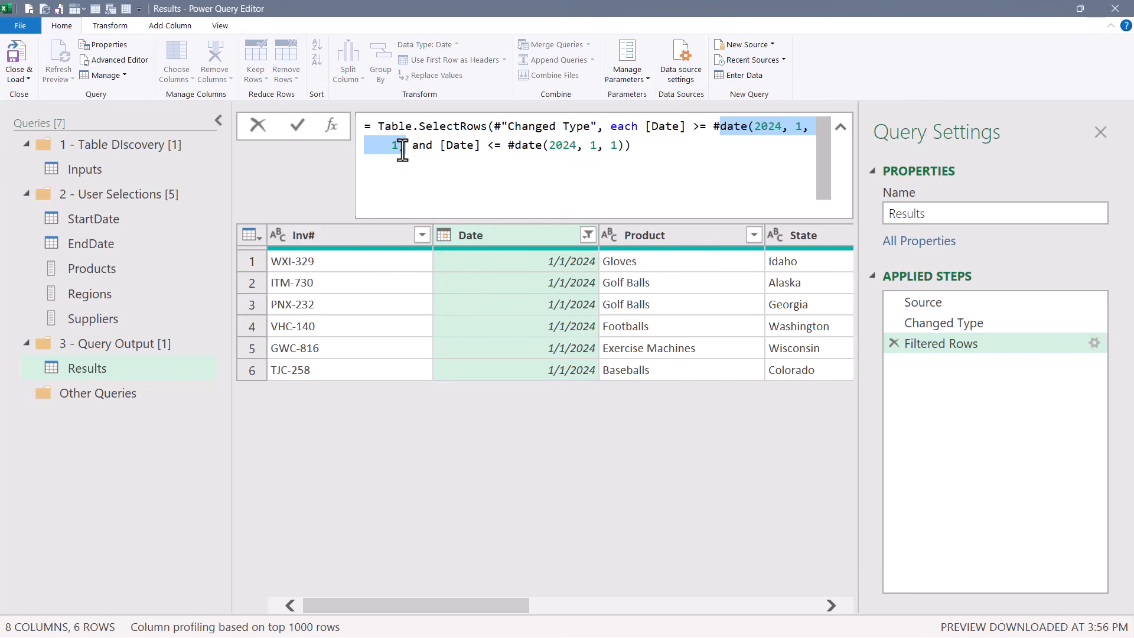
type("Start")
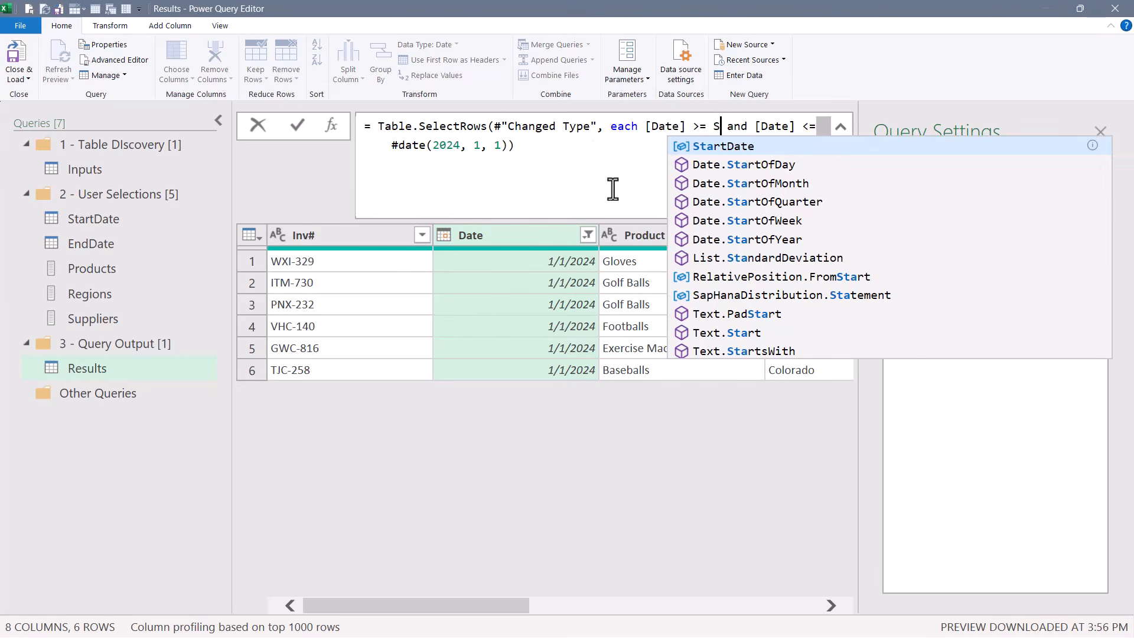
type("Date[")
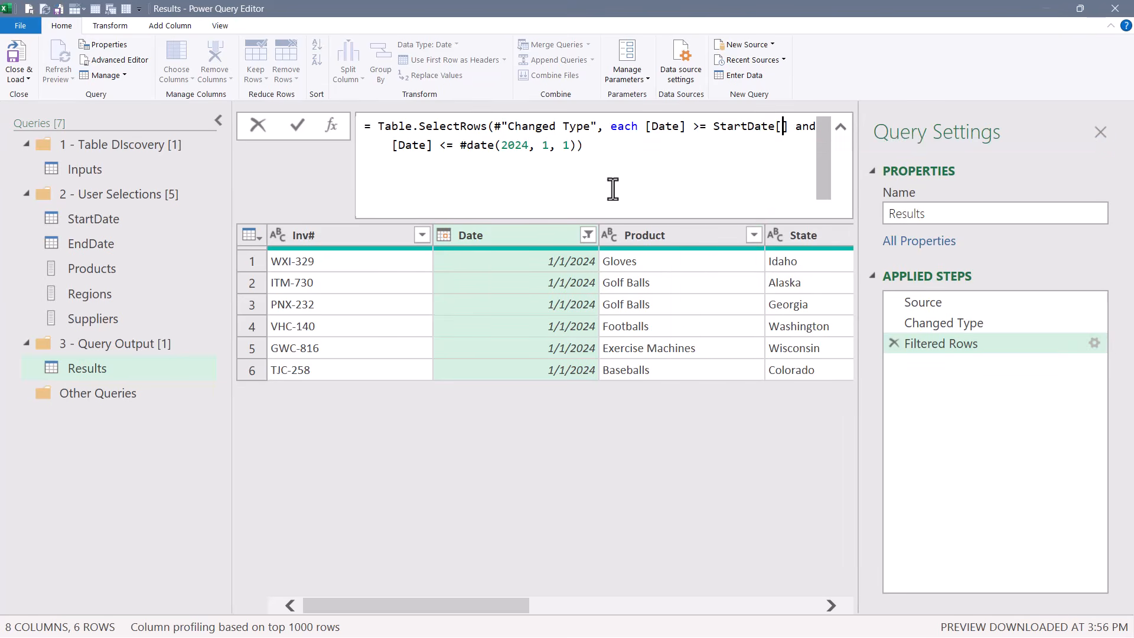
type("StartDate")
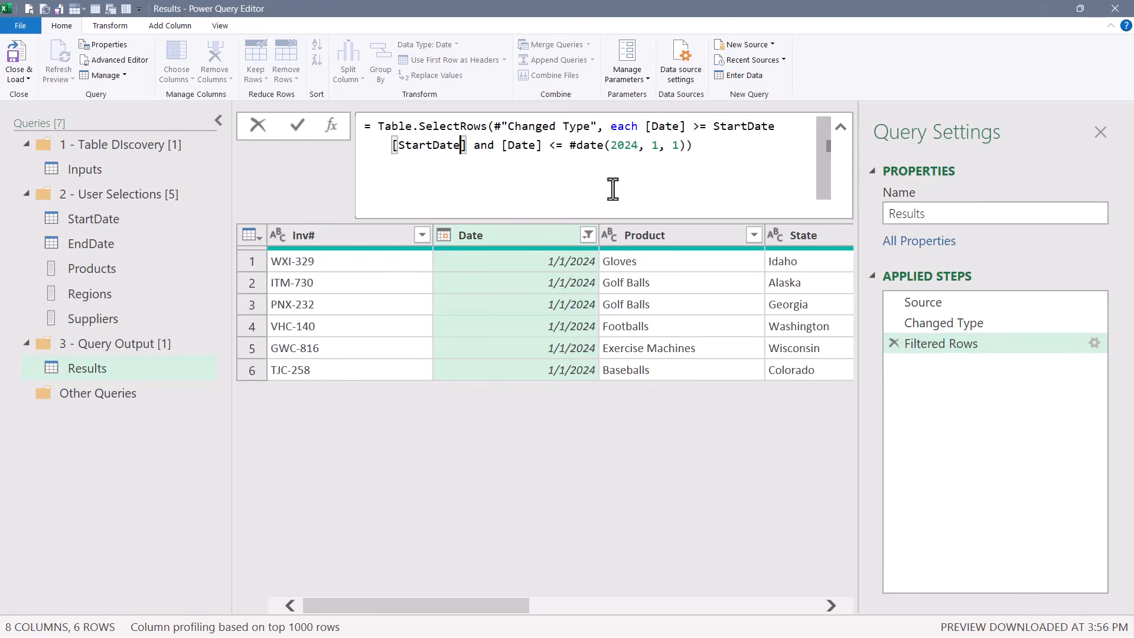
key("Right")
type("{0")
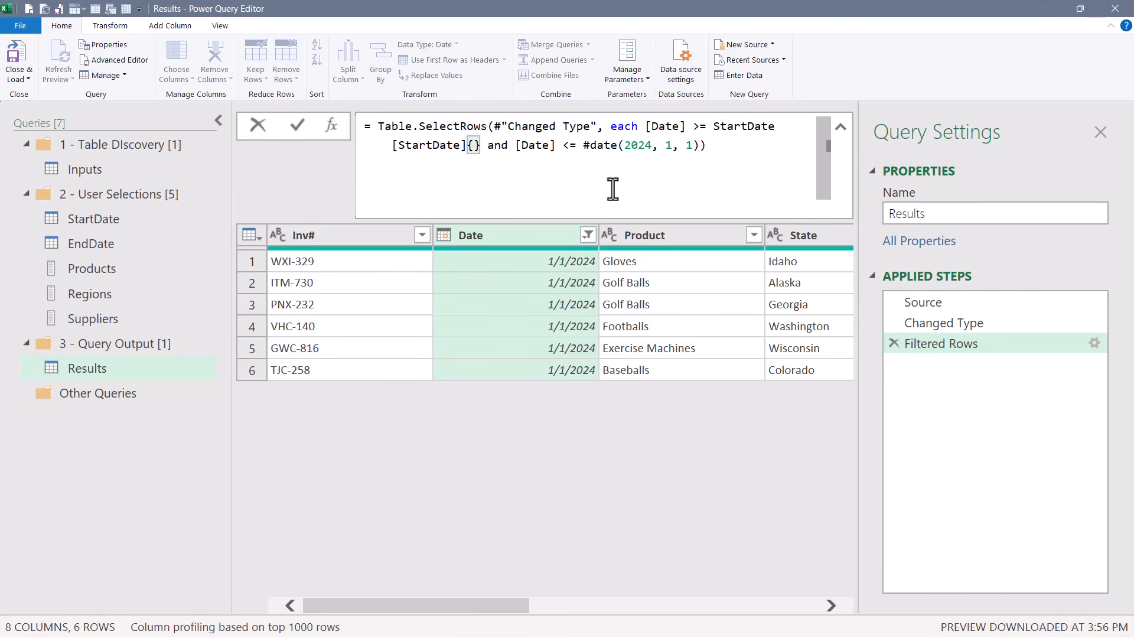
Replace the upper date limit in the filter formula with EndDate[EndDate]{0} and apply the formula.
left_click_drag(591, 145, 692, 145)
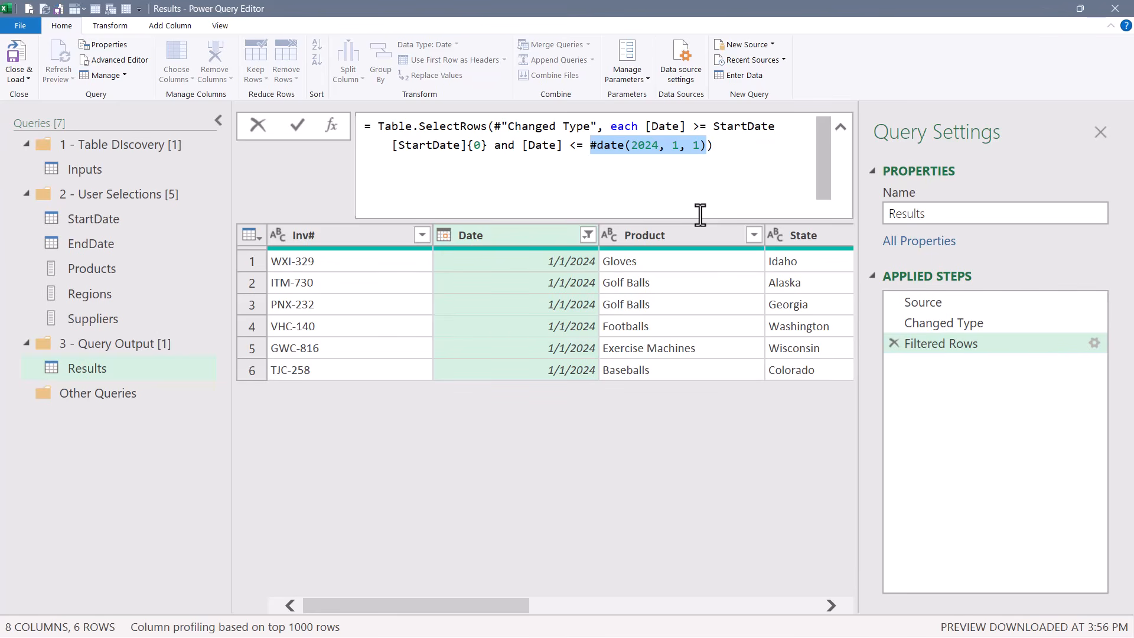
key("BackSpace")
type("EndDate[")
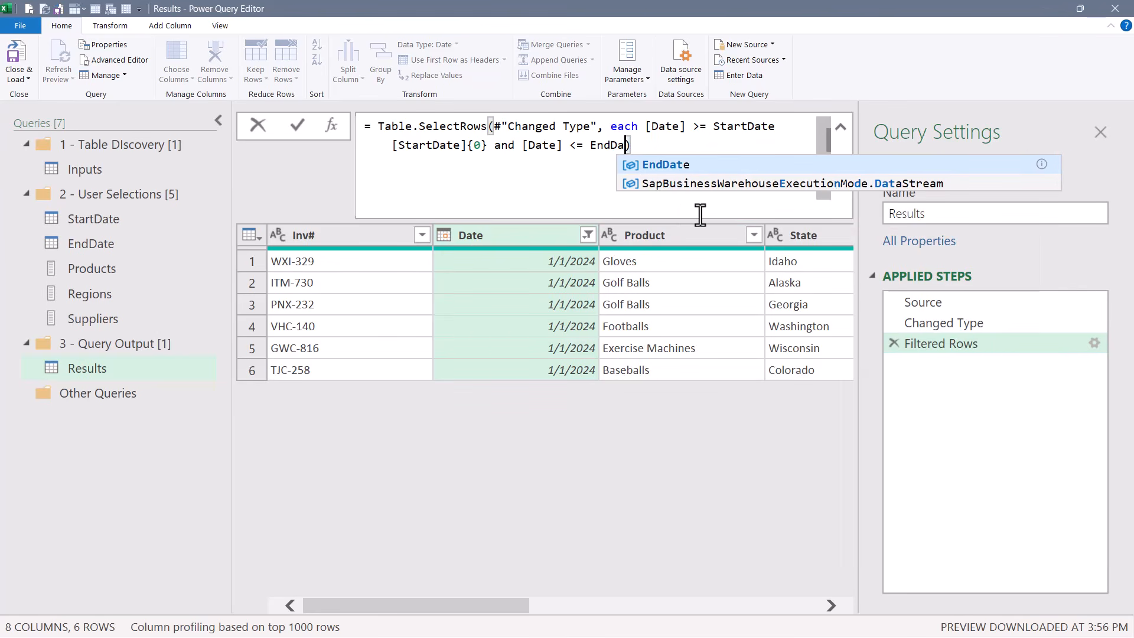
type("End")
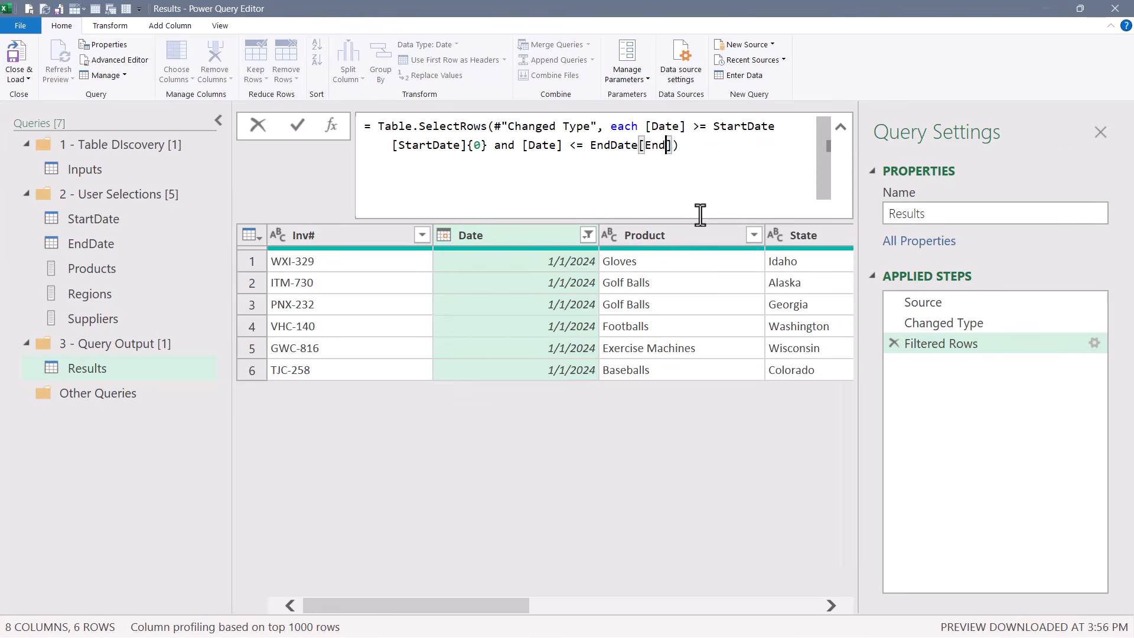
type("Date]{0")
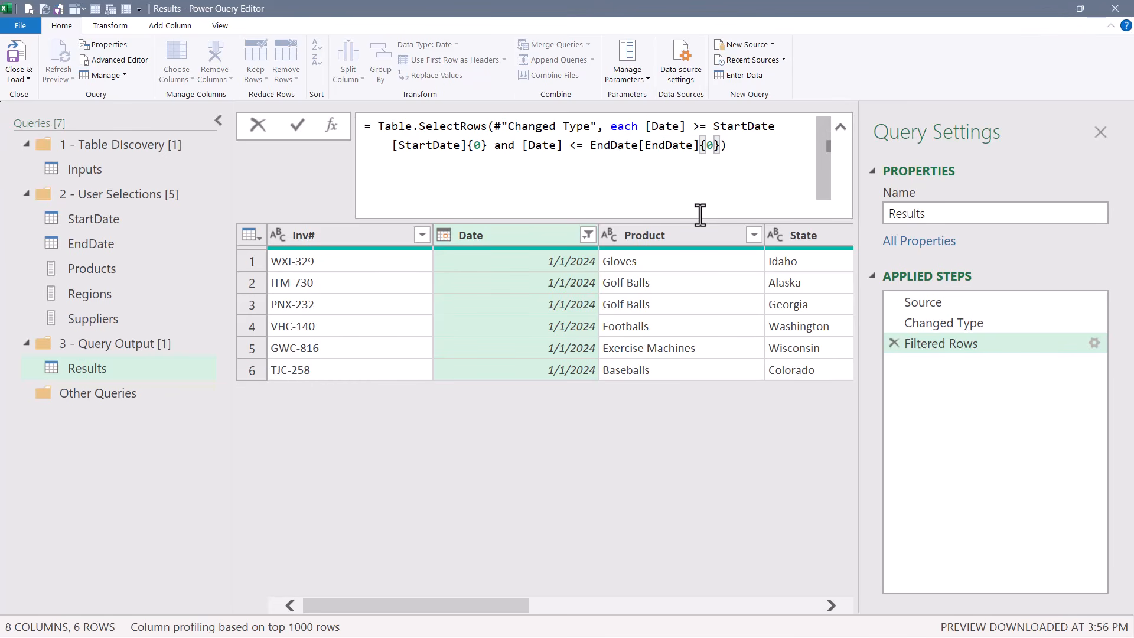
key("Return")
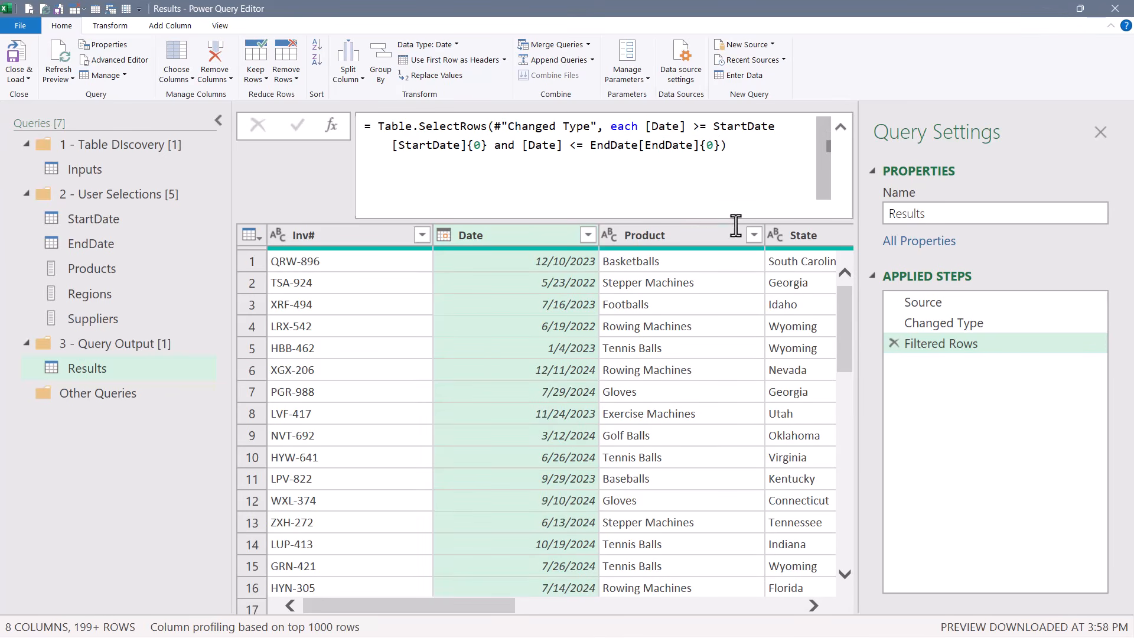
Filter the Product column to Baseballs only.
left_click(755, 234)
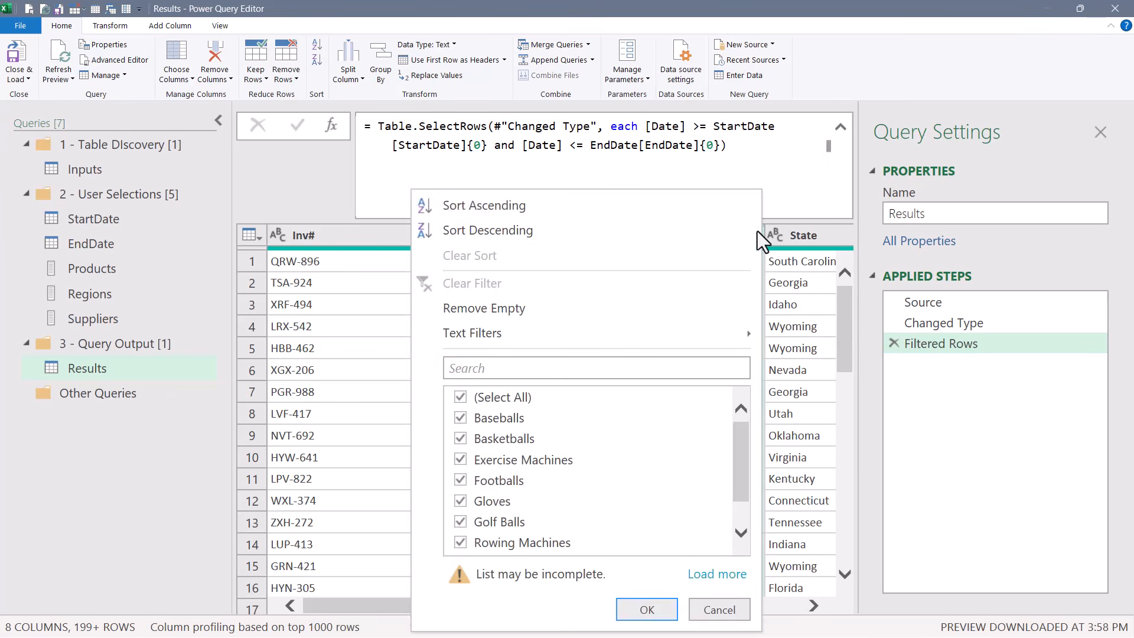
left_click(462, 398)
left_click(459, 420)
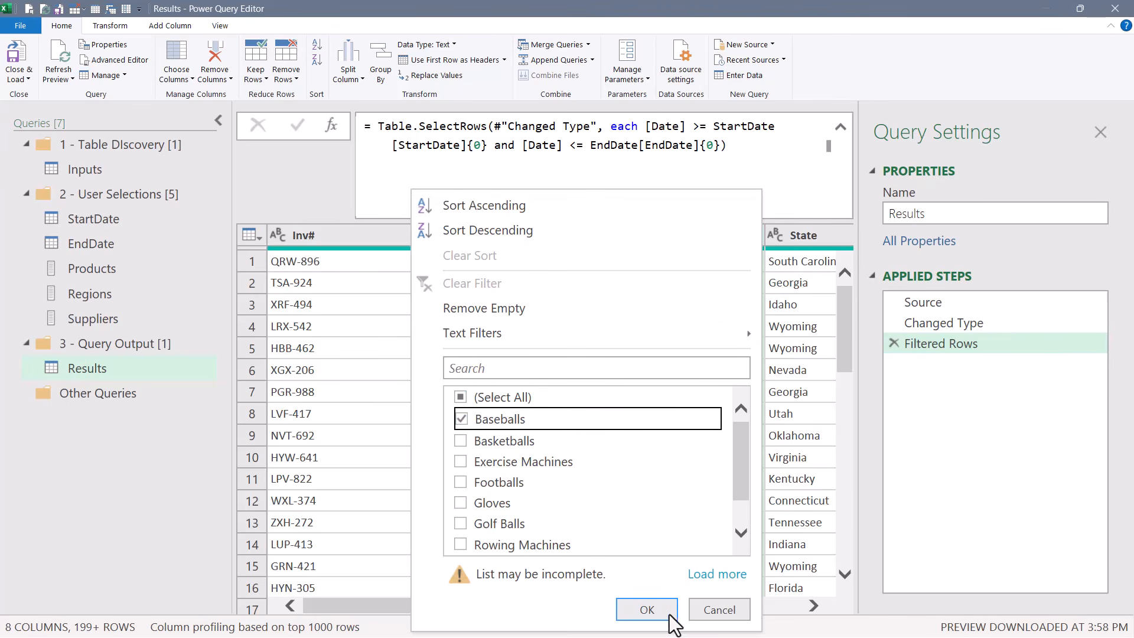
left_click(650, 610)
Replace the product filter's condition with List.Contains(Products, [Product]) and apply the formula.
left_click_drag(652, 125, 820, 128)
key("Delete")
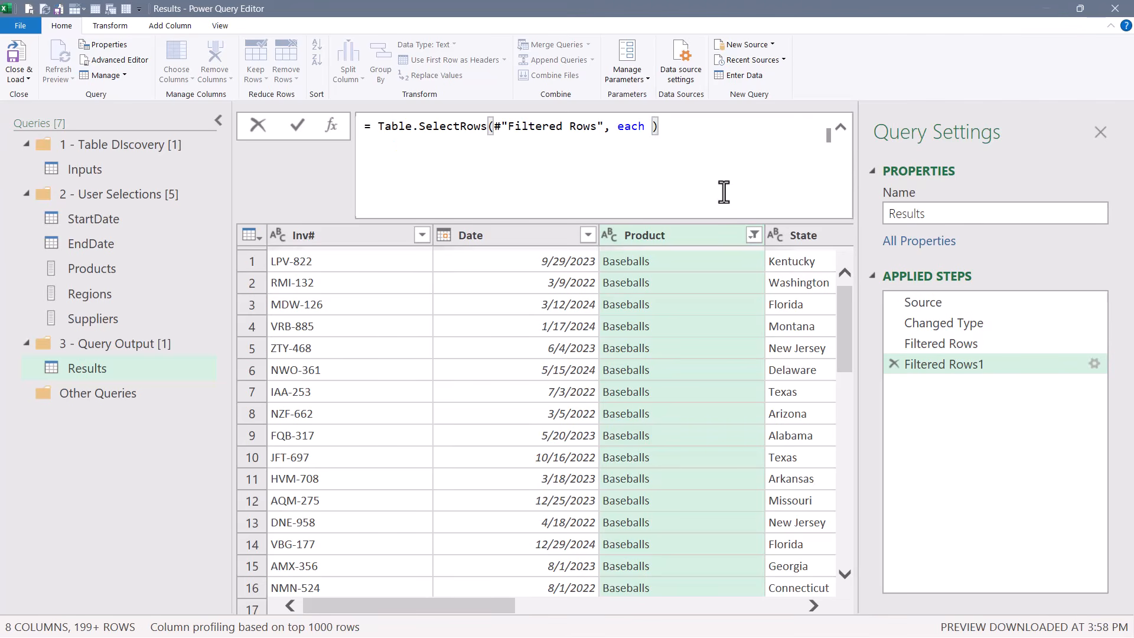
type("liscon")
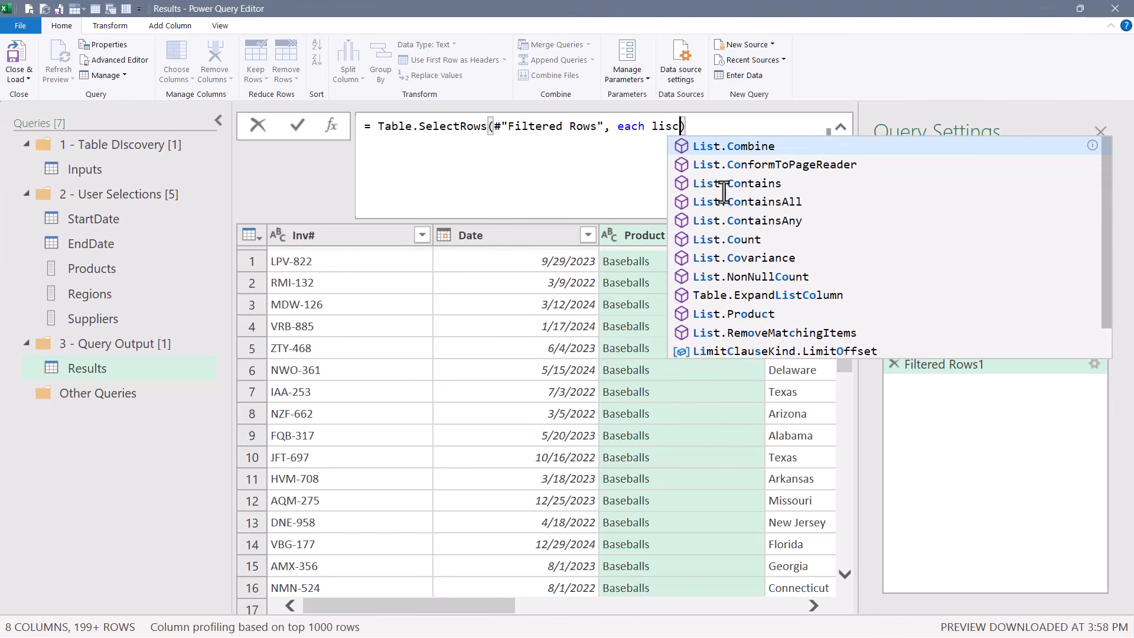
key("Down")
key("Tab")
type("(")
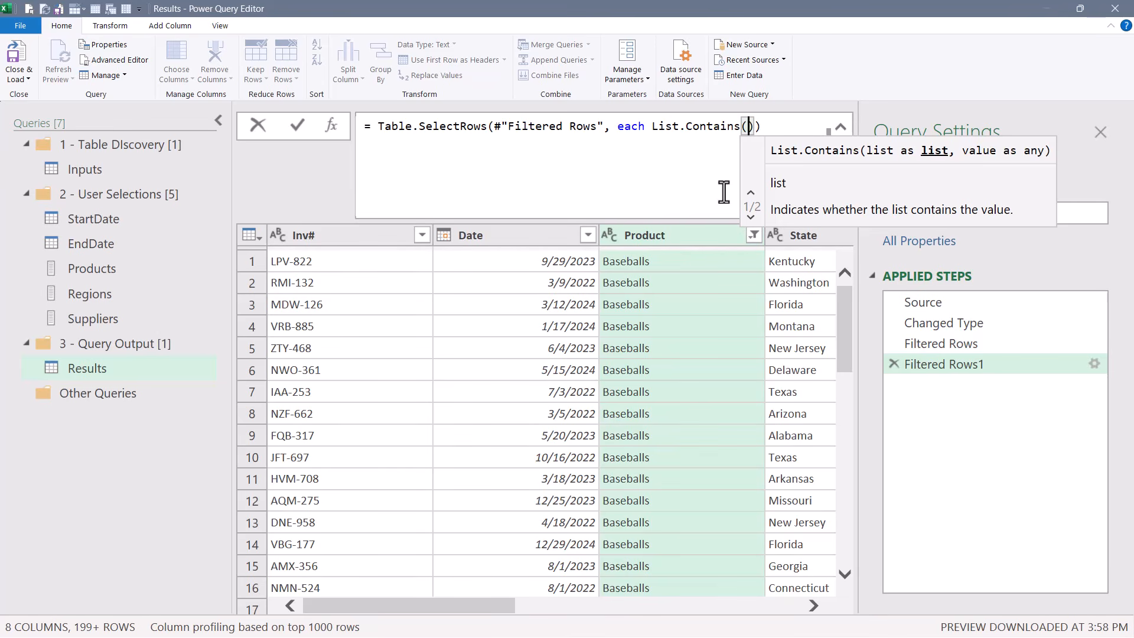
type("Products, ")
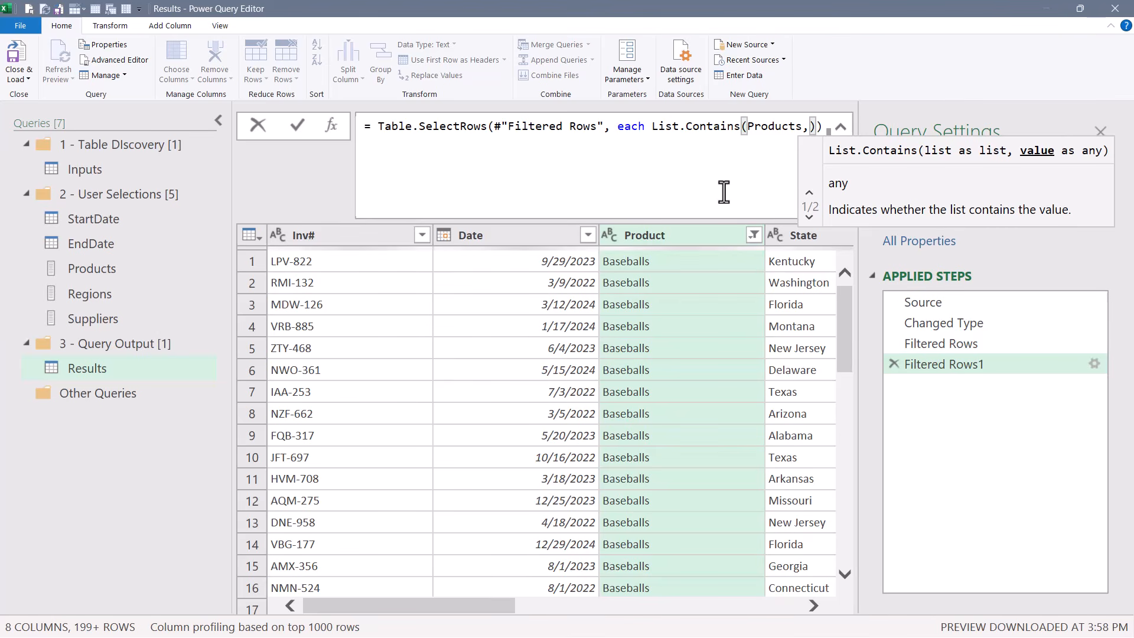
type("[")
type("Product")
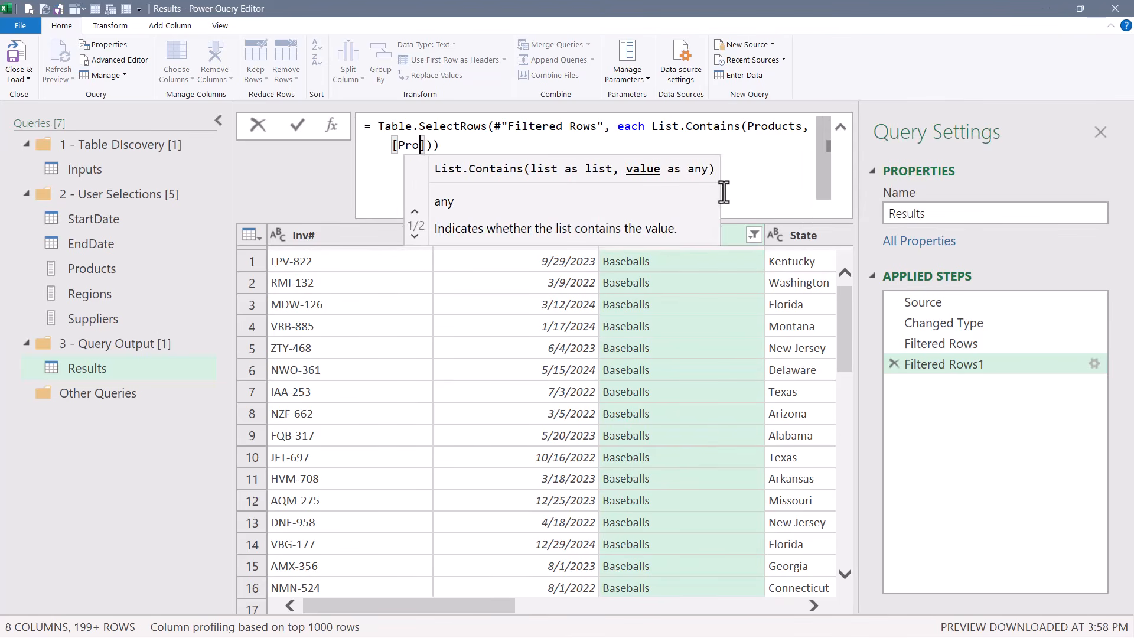
key("Return")
Filter the Region column to Central only.
left_click(813, 607)
left_click(814, 607)
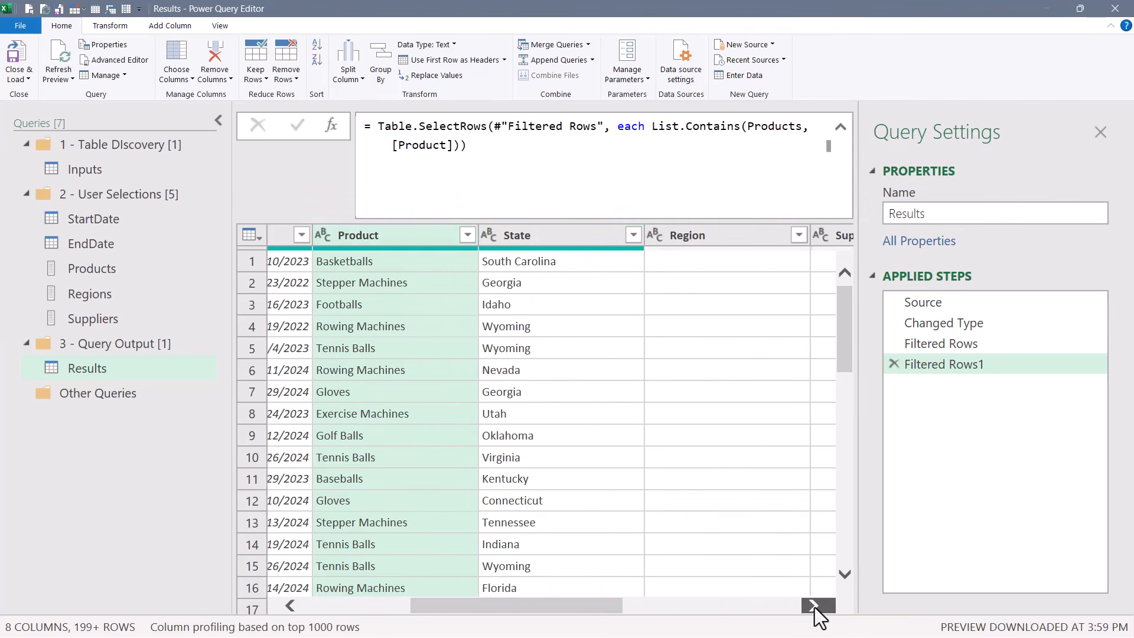
left_click(814, 607)
left_click(656, 235)
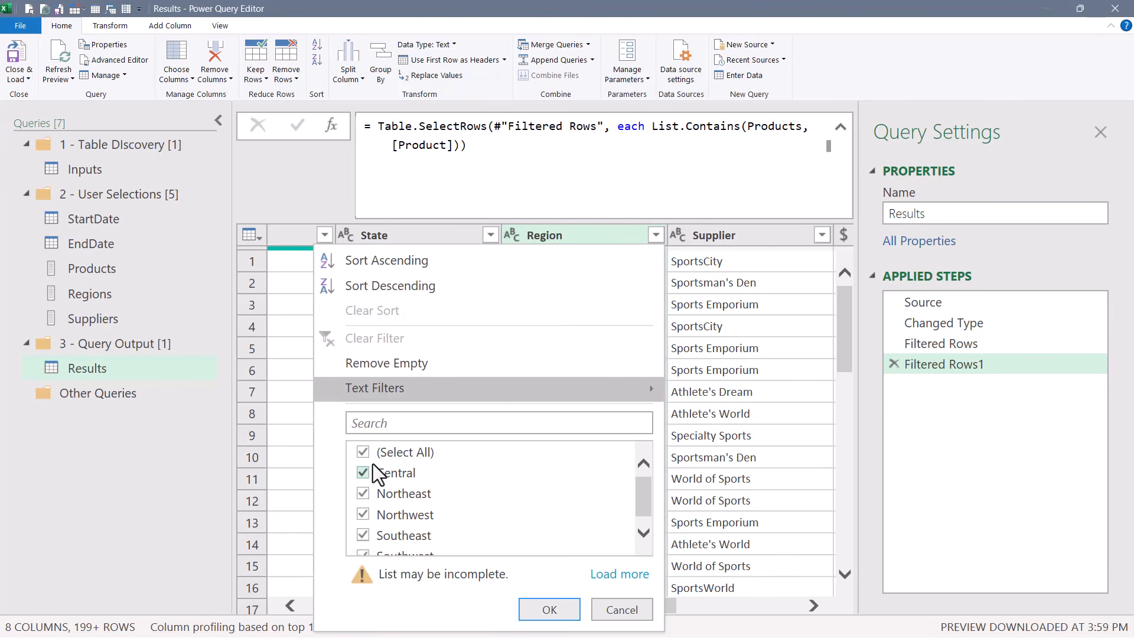
left_click(364, 452)
left_click(363, 472)
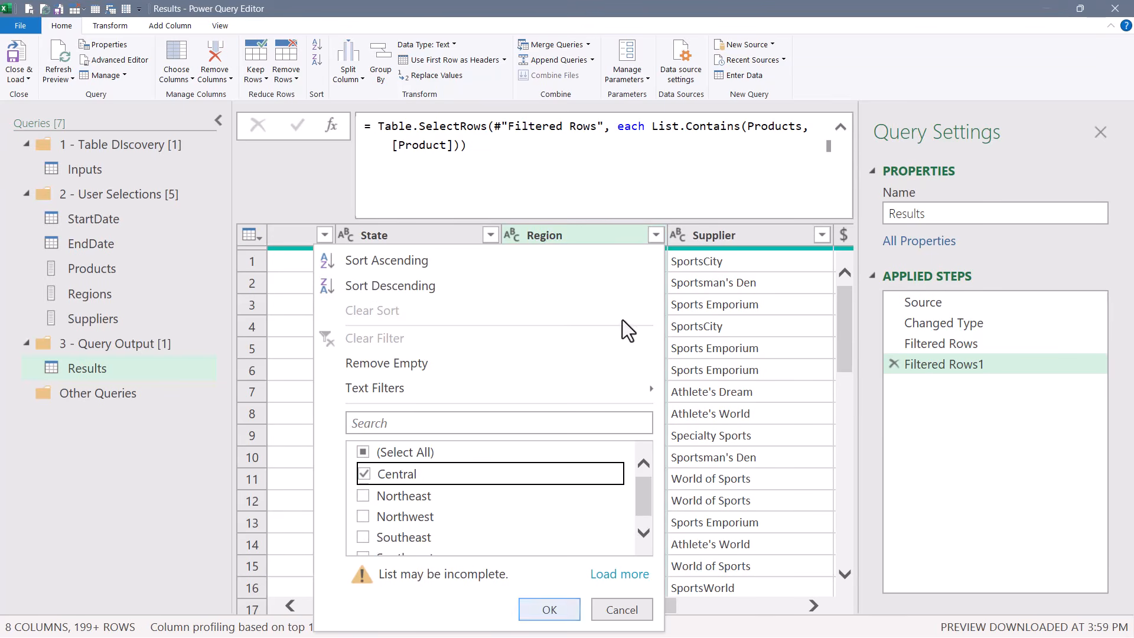
key("Return")
Replace the region filter's condition with List.Contains(Regions, [Region]) and apply the formula.
left_click_drag(661, 126, 805, 127)
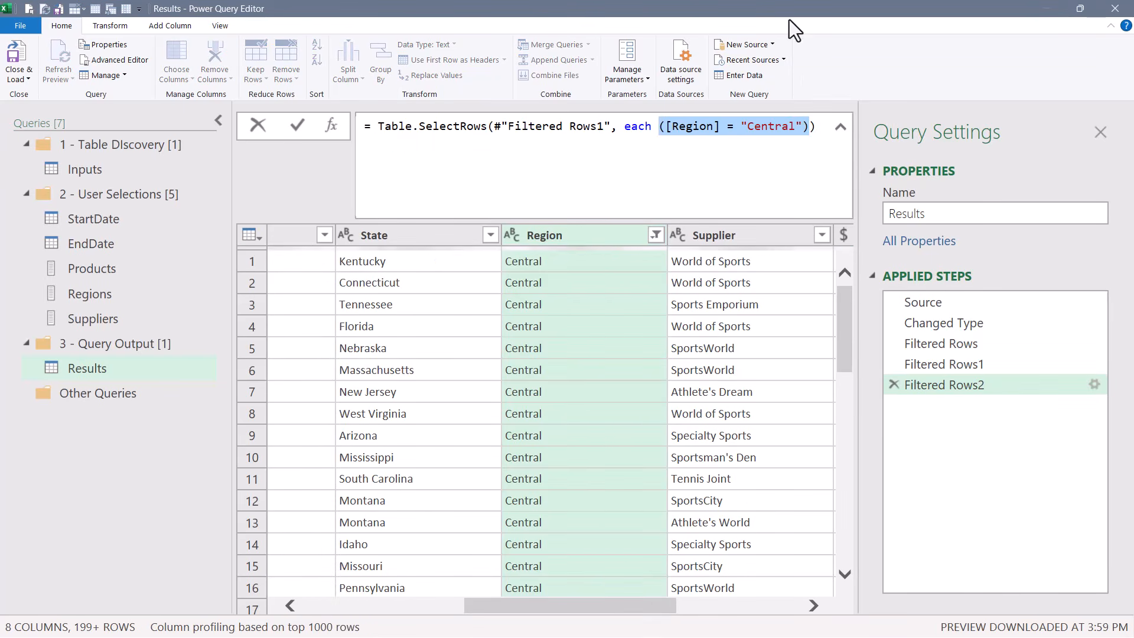
key("BackSpace")
type("List.Contains")
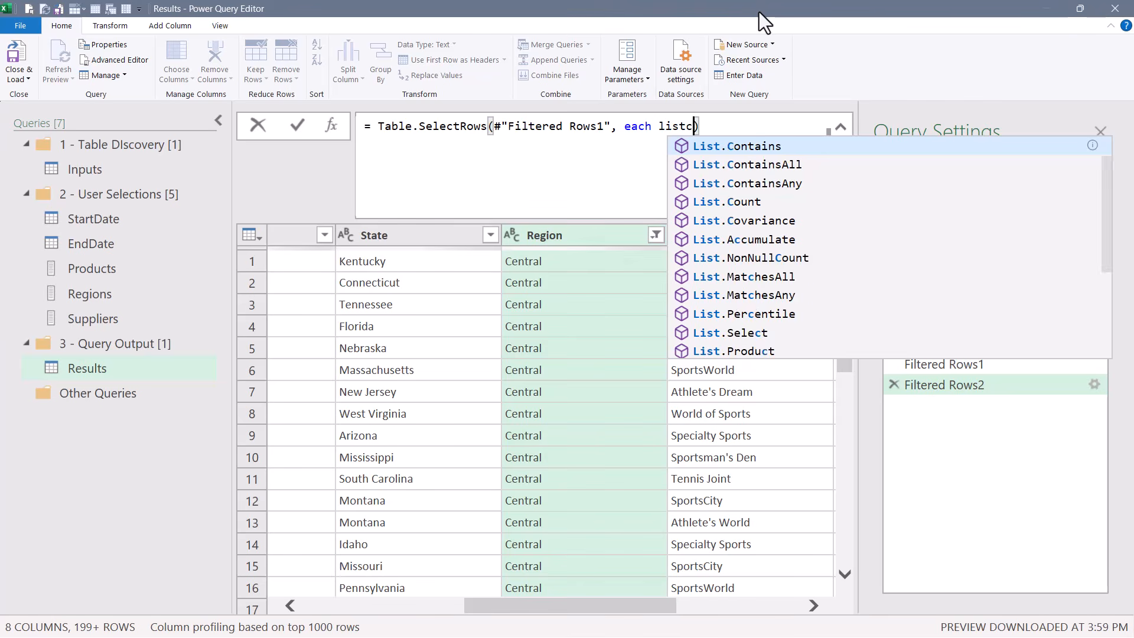
key("Tab")
type("(")
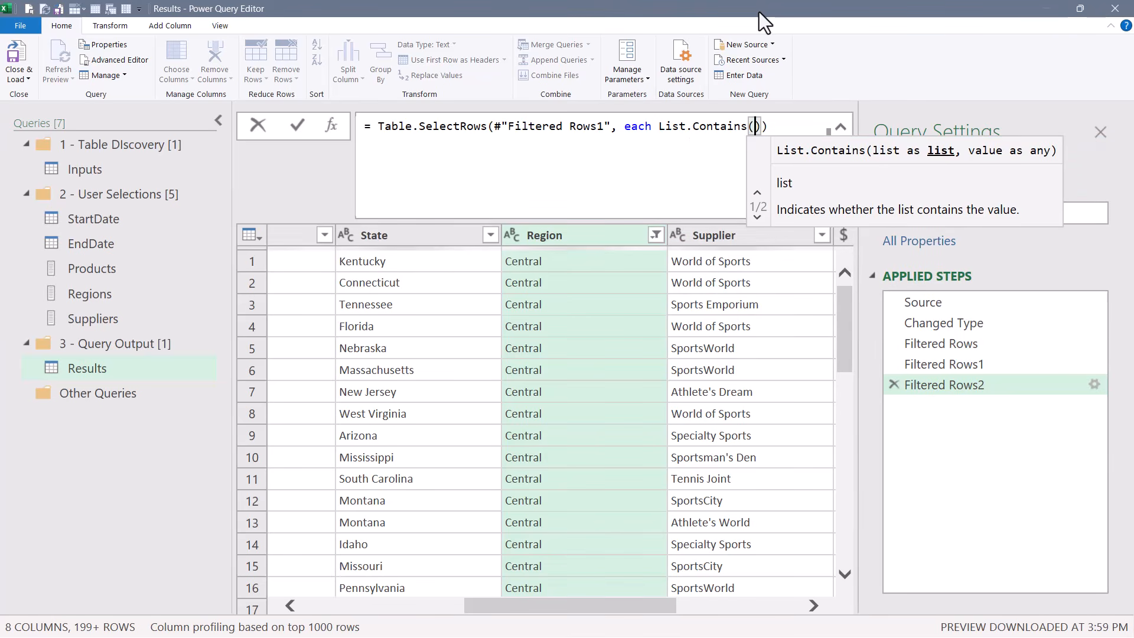
type("Regions,")
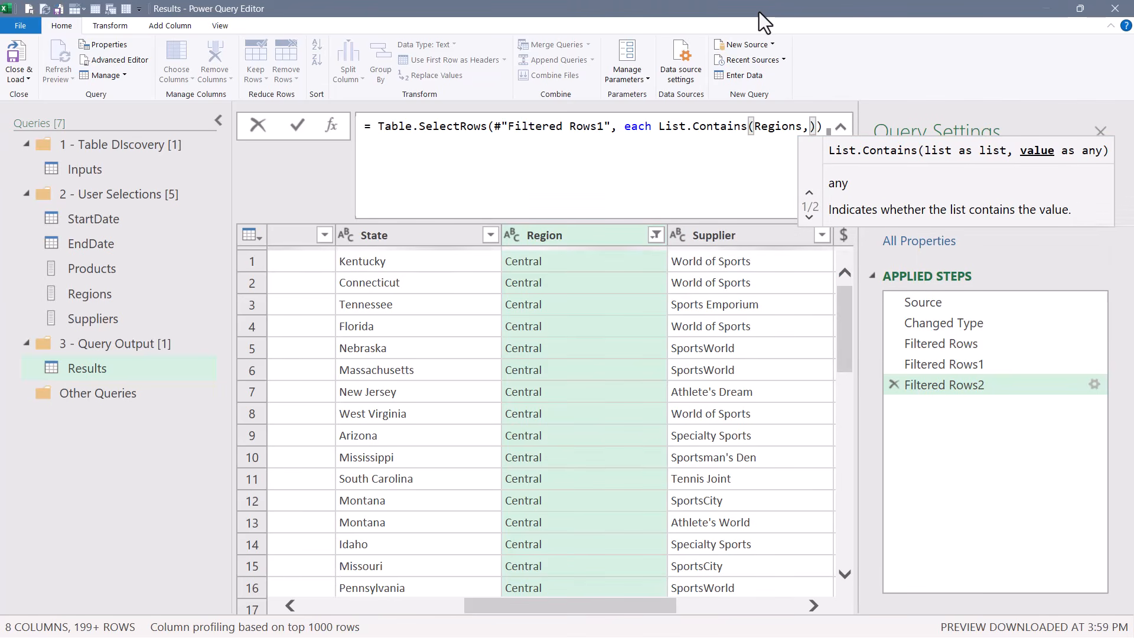
type(" [Regio")
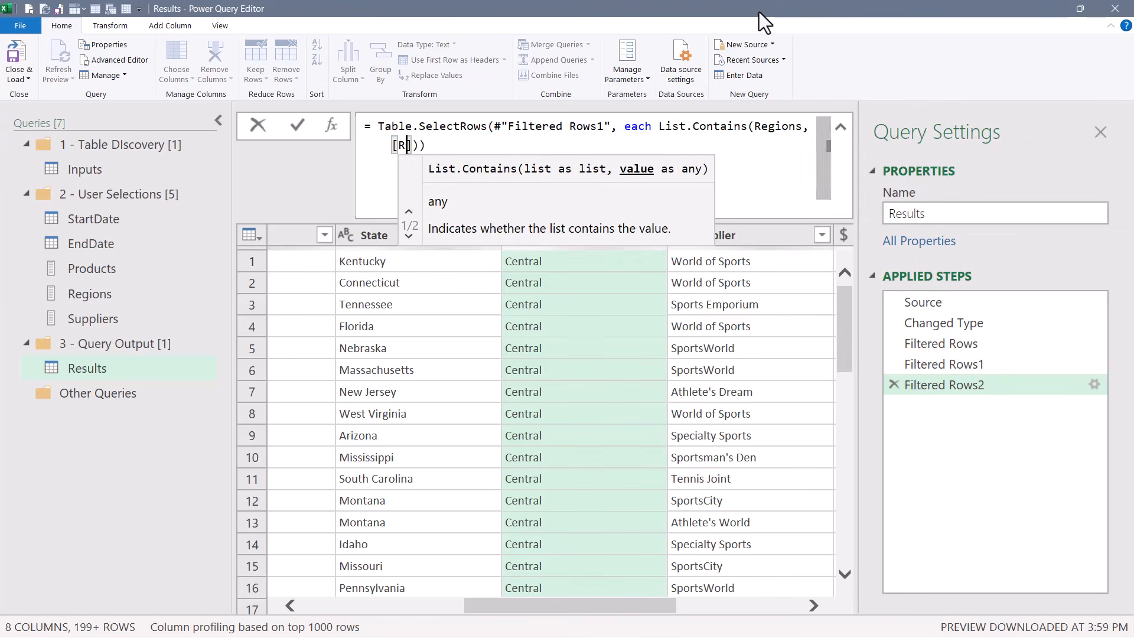
type("n")
key("Return")
Filter the Supplier column to Athlete's Dream only.
left_click(822, 235)
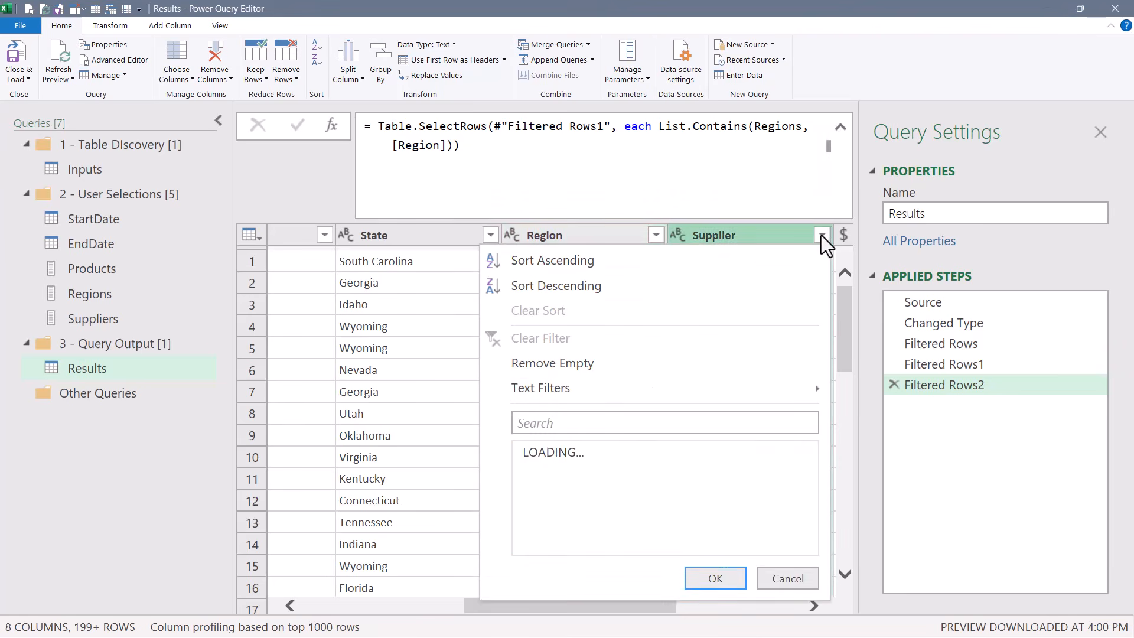
left_click(528, 452)
left_click(529, 473)
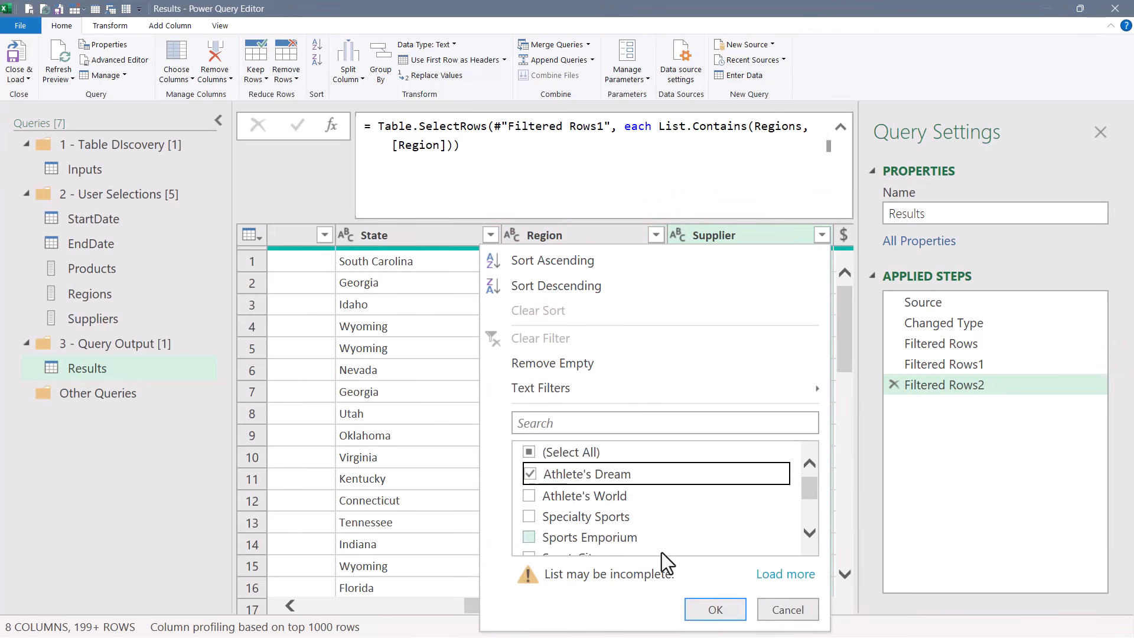
left_click(699, 610)
Replace the supplier filter's condition with List.Contains(Suppliers, [Supplier]) and apply the formula.
left_click_drag(659, 125, 514, 144)
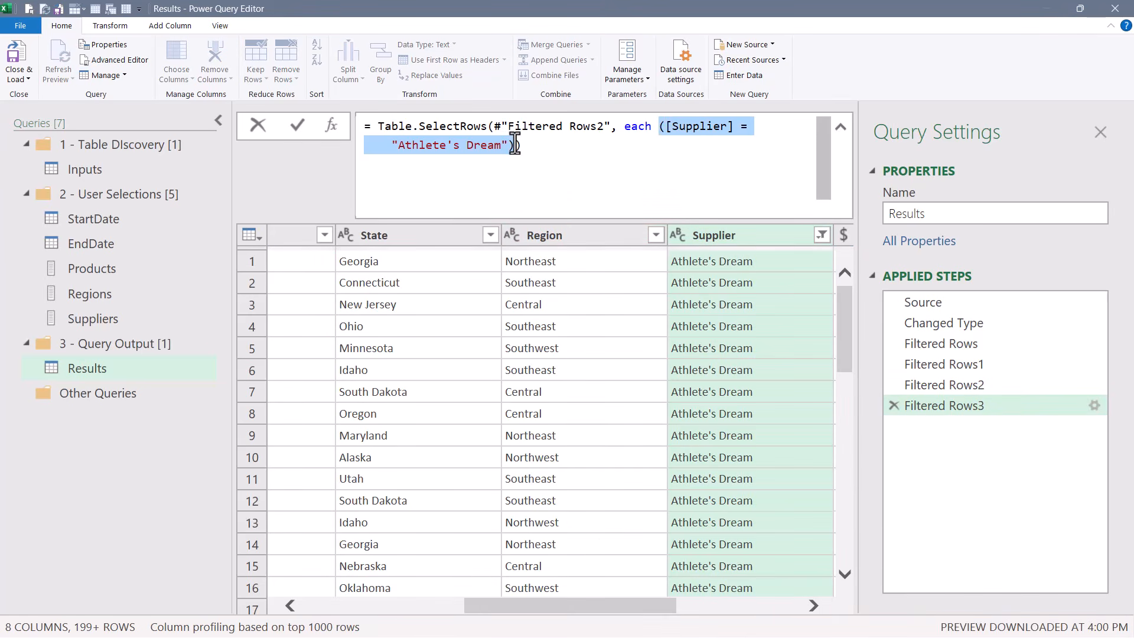
key("BackSpace")
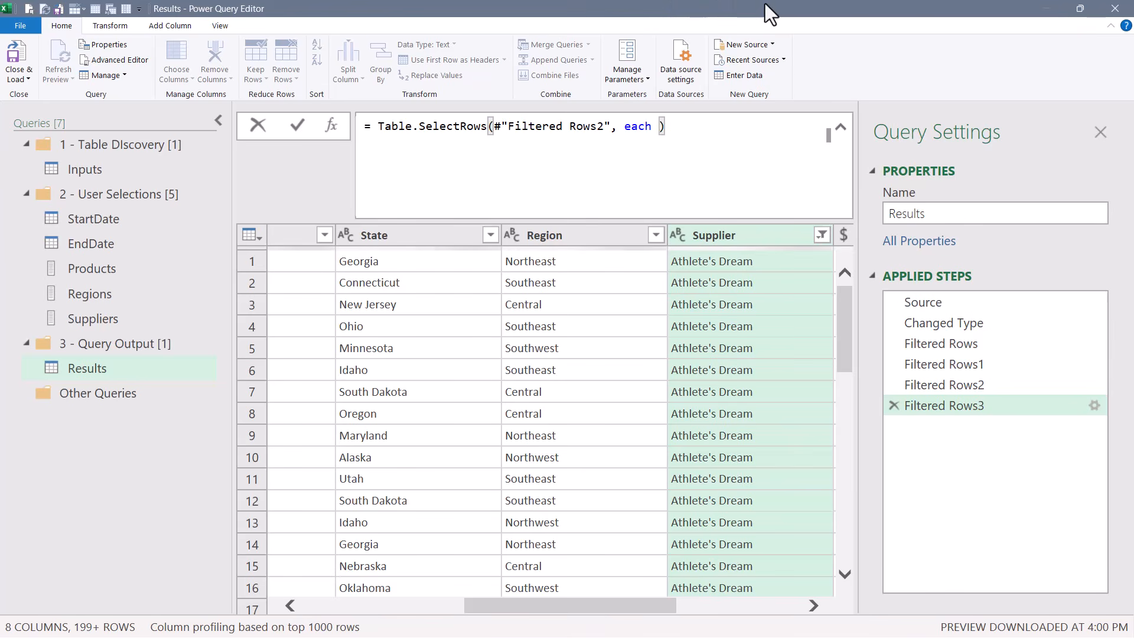
type("lstc")
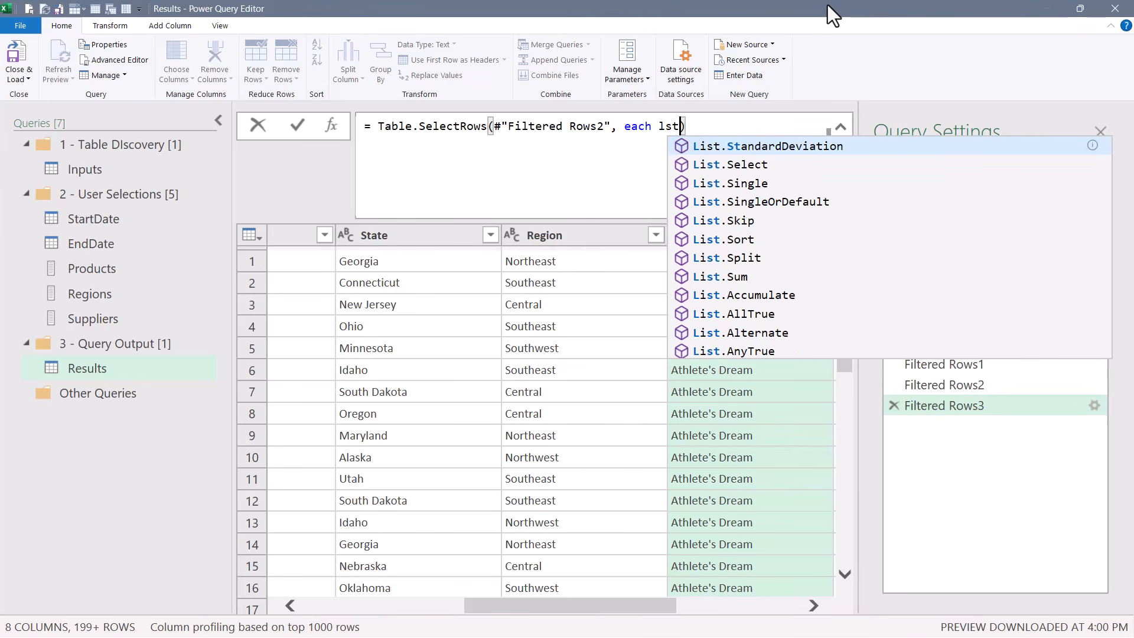
key("Tab")
type("(")
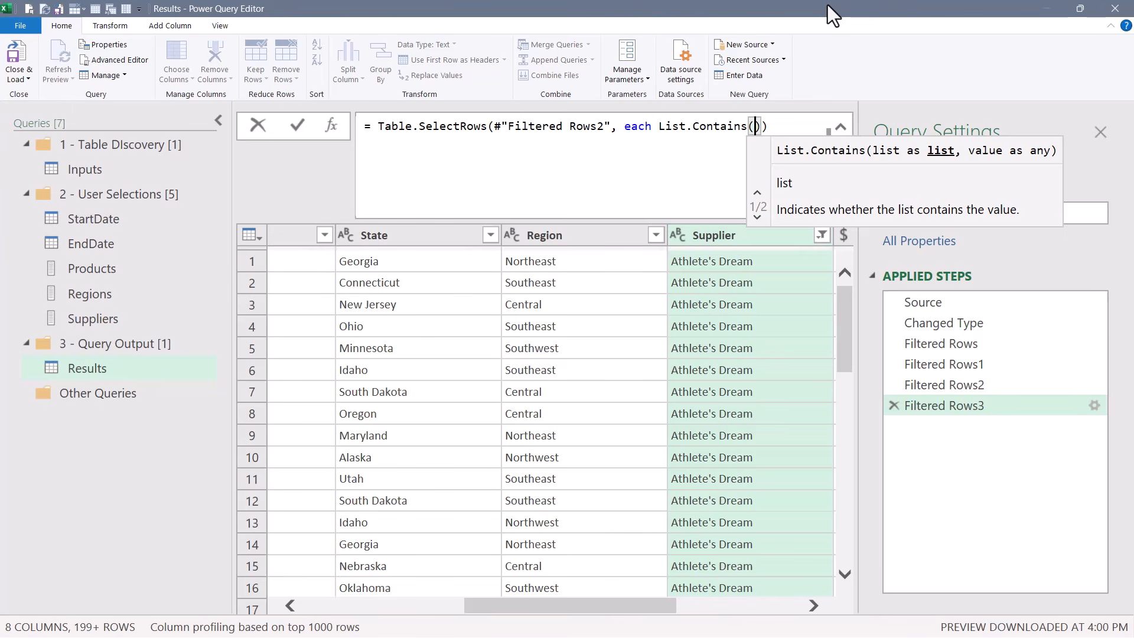
type("Supp")
key("Tab")
type(", ")
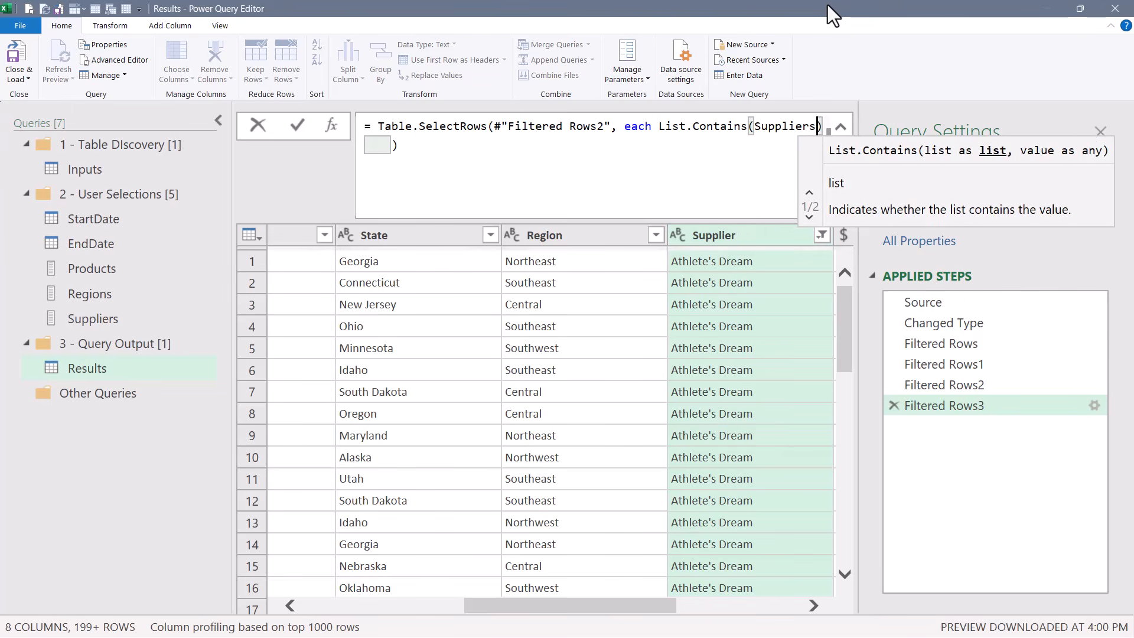
type("[")
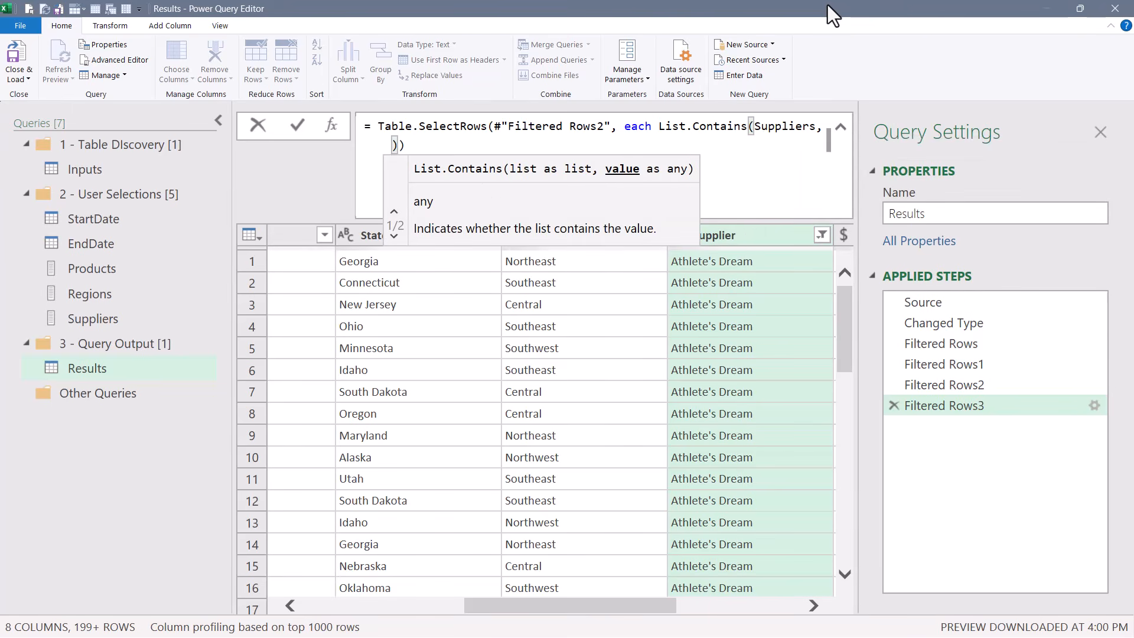
type("Supplier")
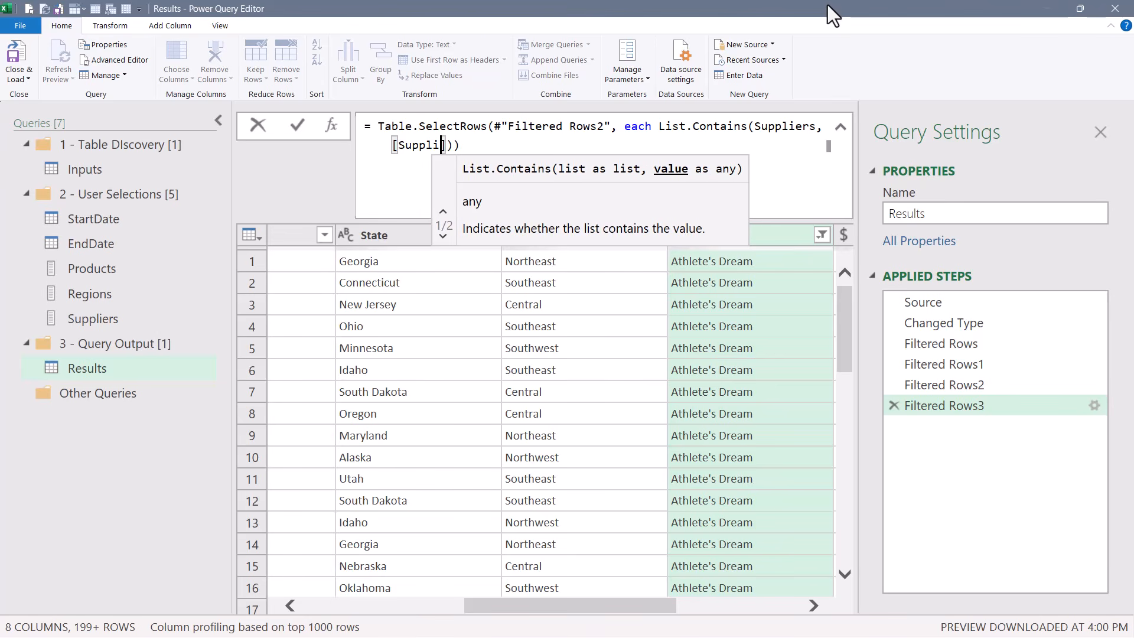
key("Return")
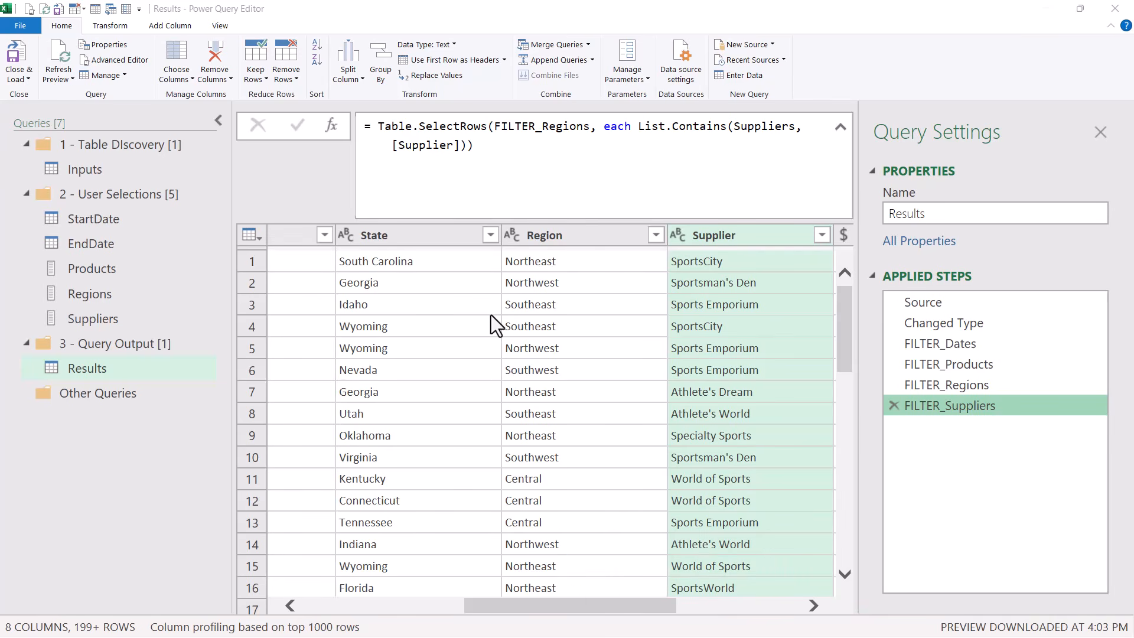
Close the query editor and load the new query as a connection only.
left_click(24, 81)
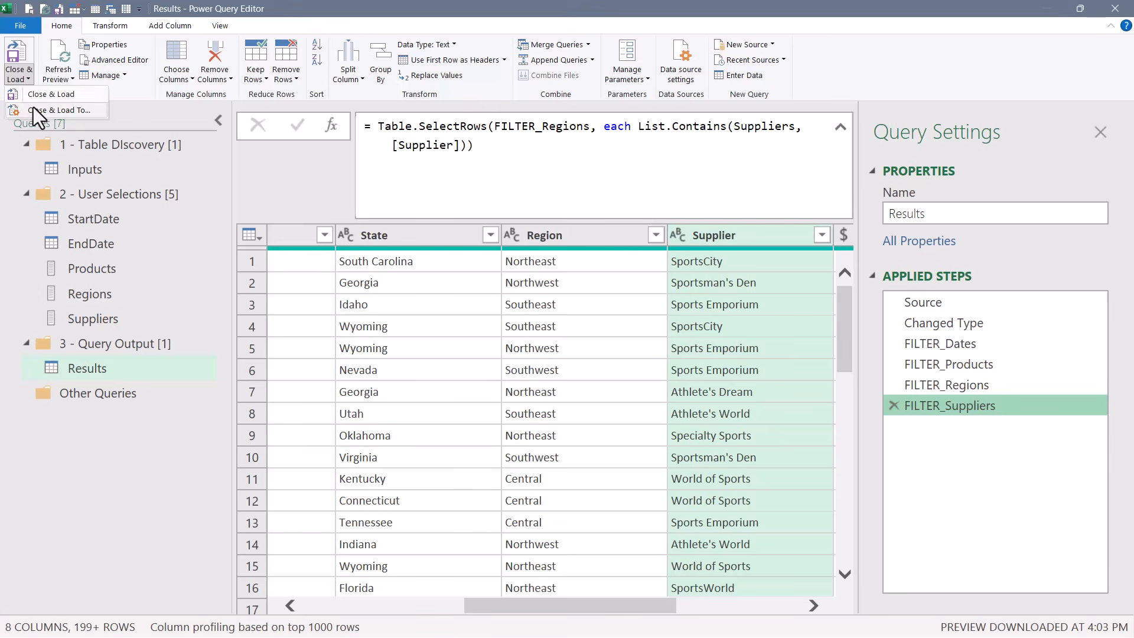
left_click(33, 107)
left_click(499, 429)
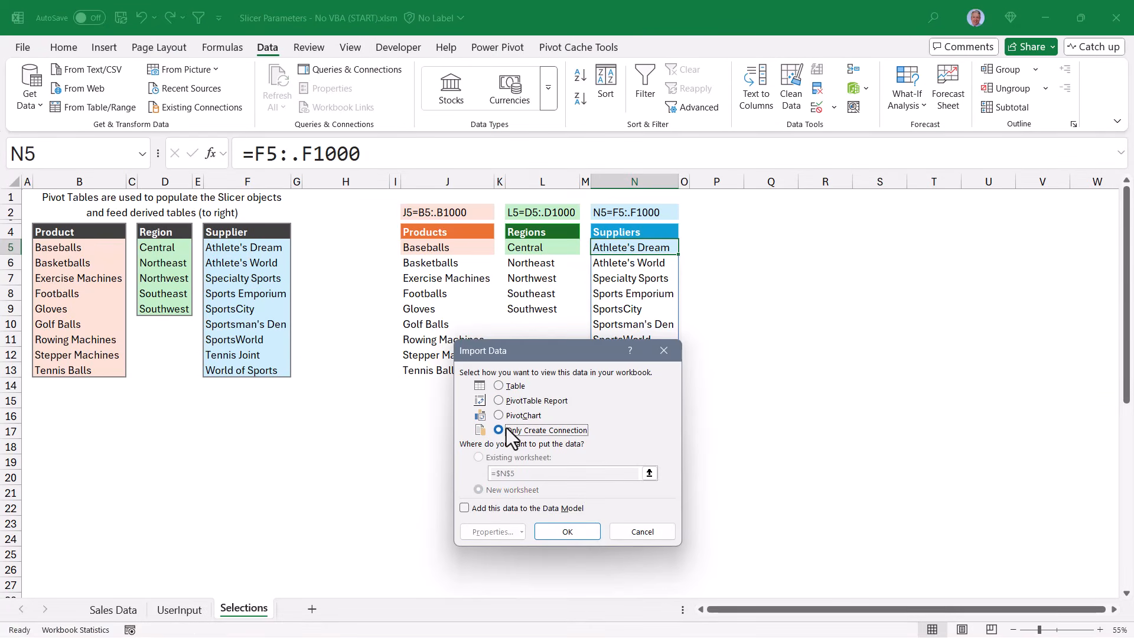
left_click(547, 531)
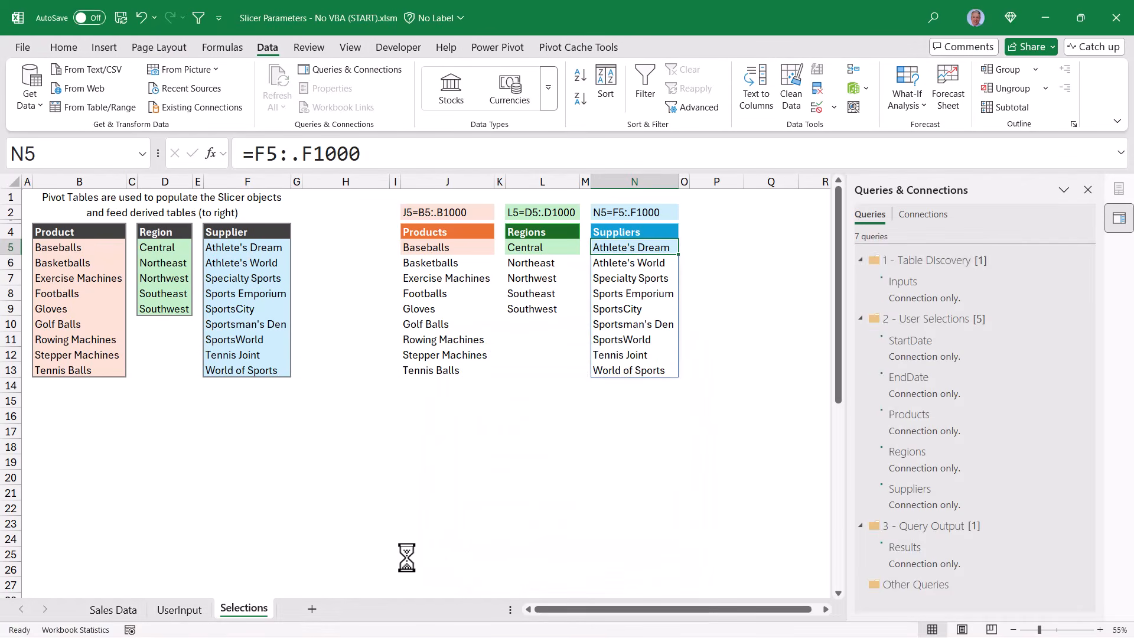
Load the Results query as a table on the UserInput sheet, starting at cell L2.
left_click(177, 611)
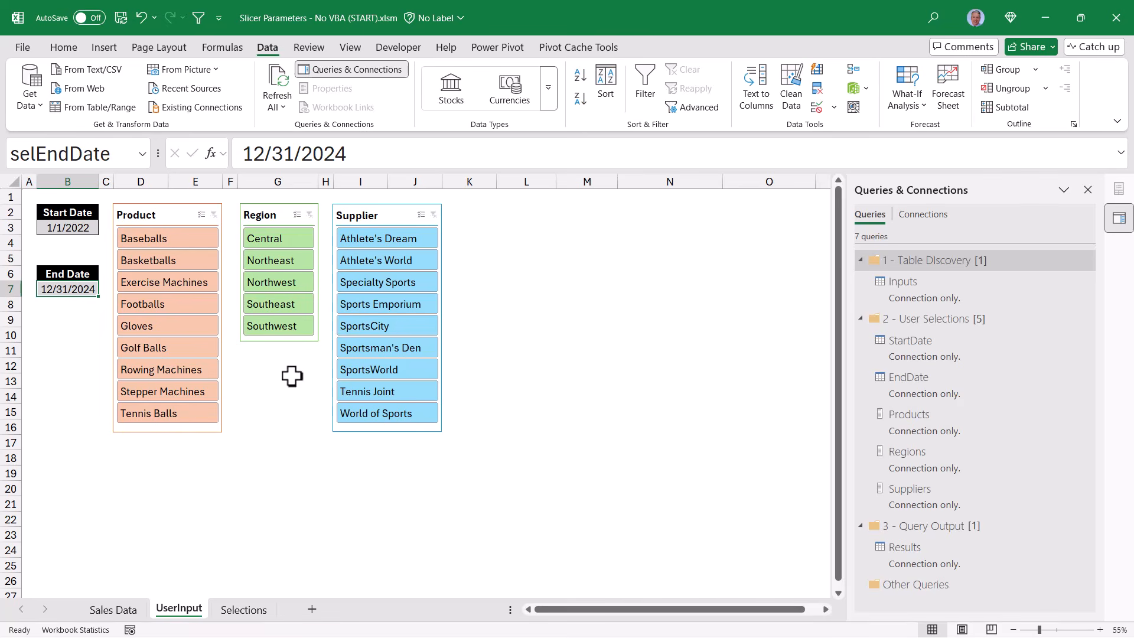
left_click(521, 216)
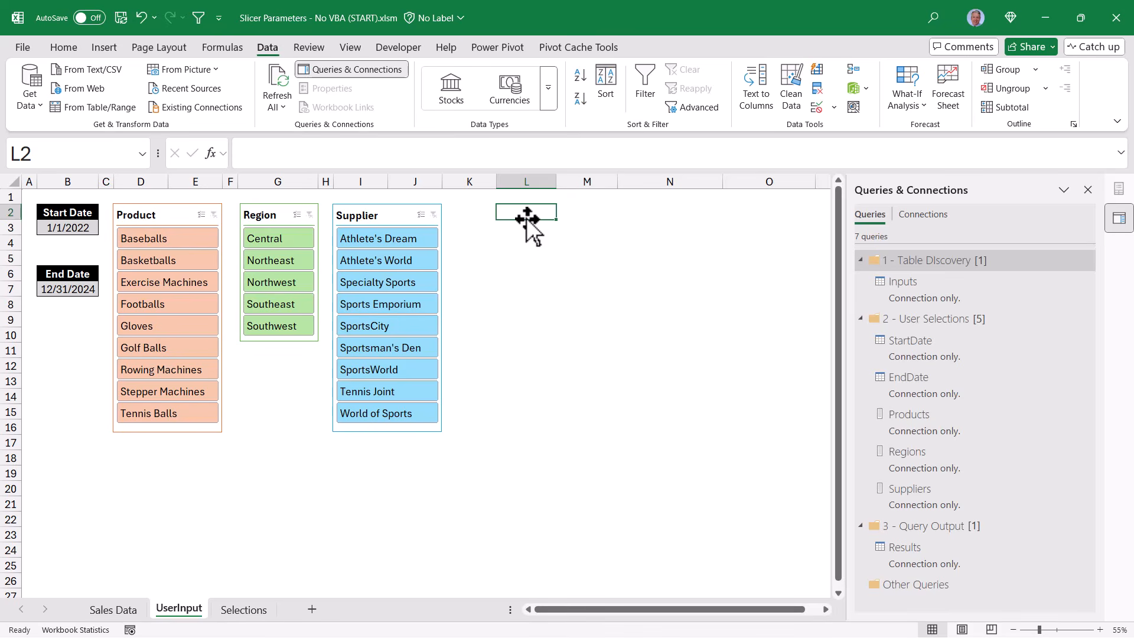
right_click(916, 558)
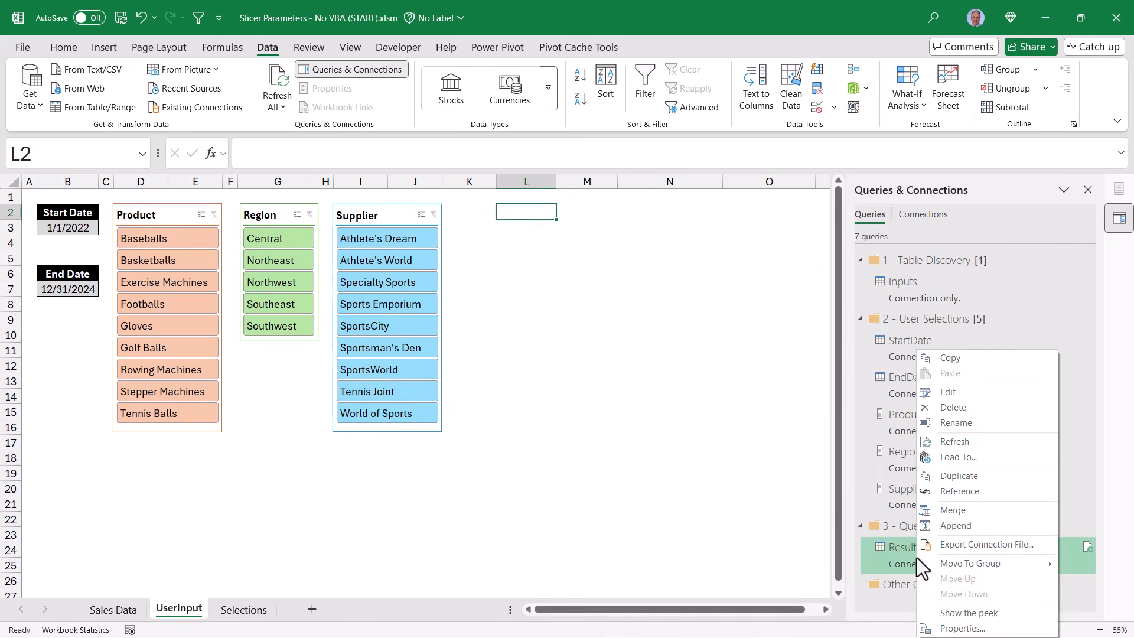
left_click(944, 461)
left_click(514, 385)
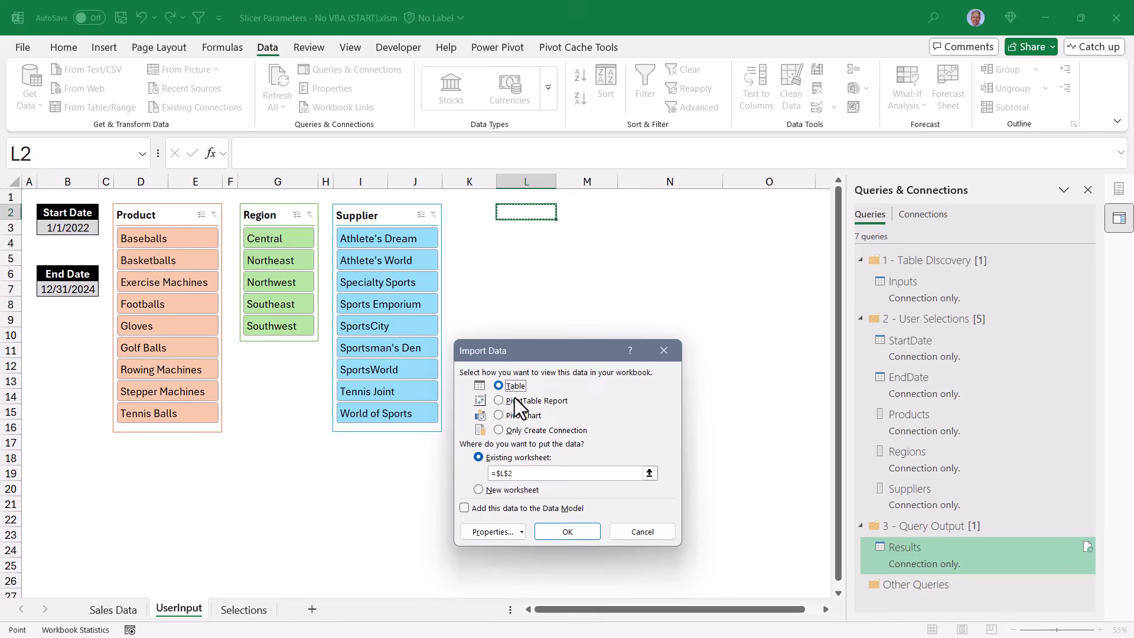
left_click(540, 528)
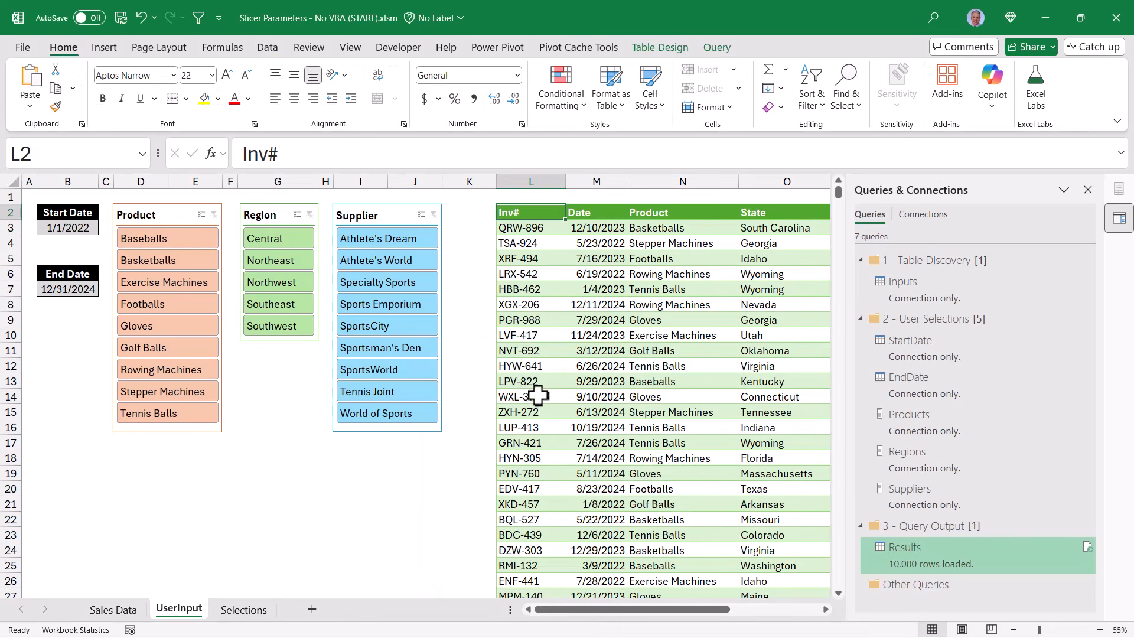
left_click_drag(608, 608, 637, 610)
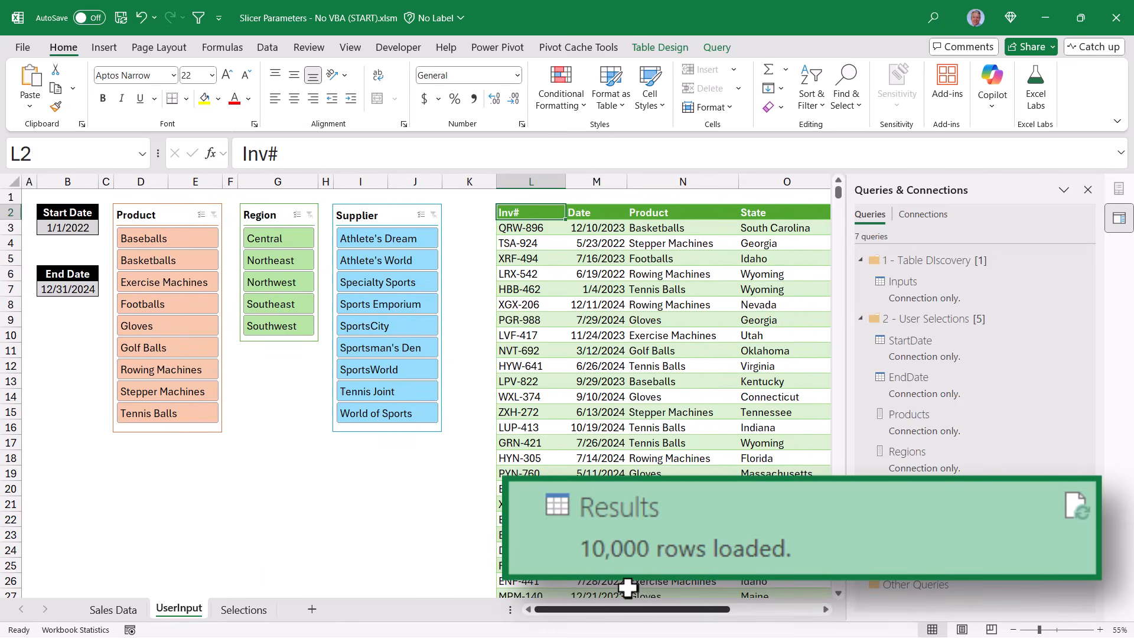
Set the Start Date to 1/1/2023 and the End Date to 12/31/2023.
left_click(68, 228)
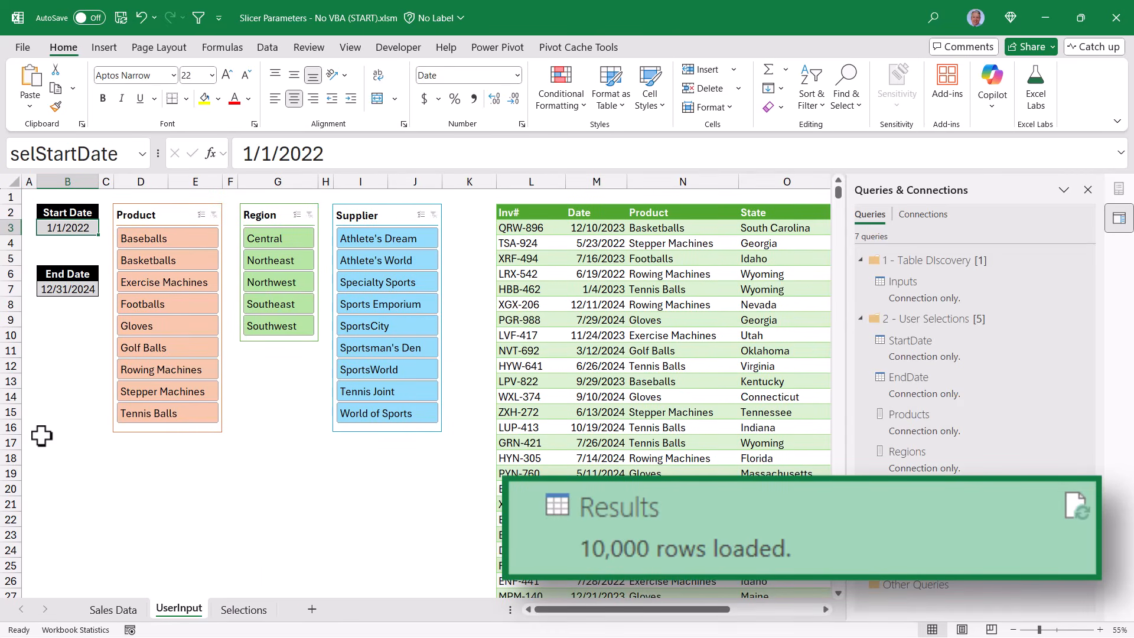
type("1/1/2023")
key("Return")
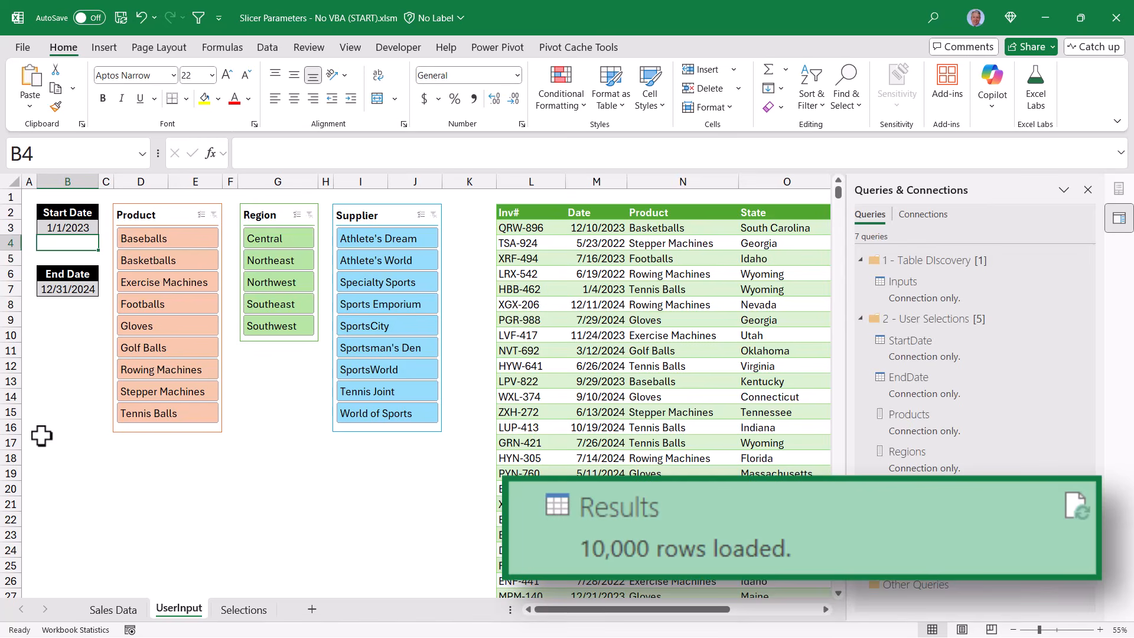
key("Down")
key("Down")
key("Down")
type("12/31/2023")
key("Return")
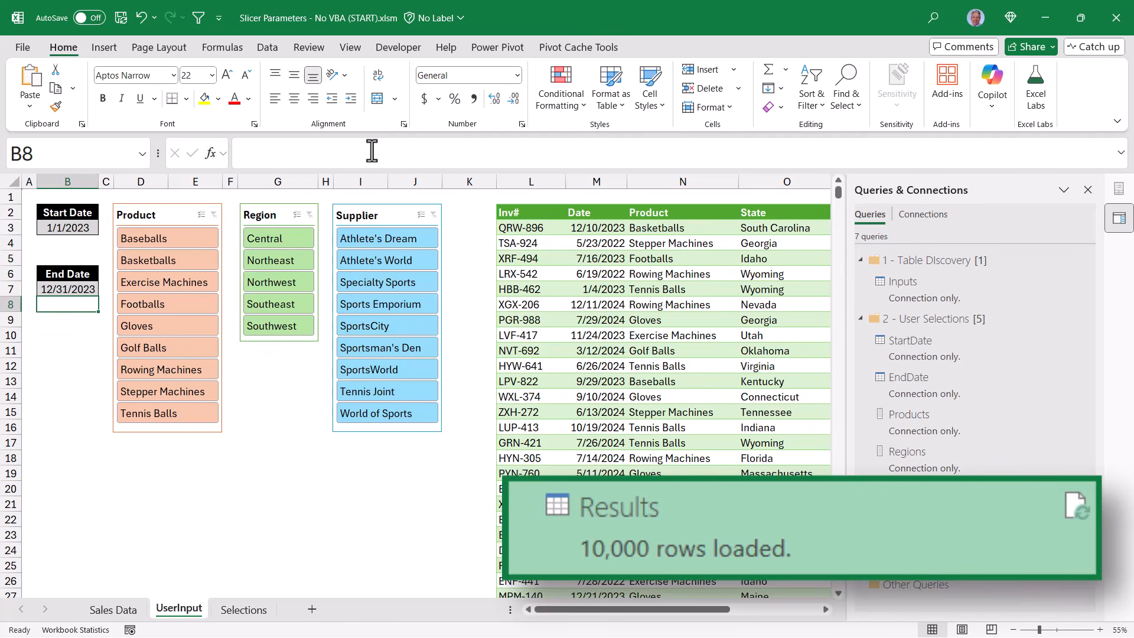
Limit the slicers to Baseballs, Central and Athlete's Dream, and refresh the results table.
left_click(175, 237)
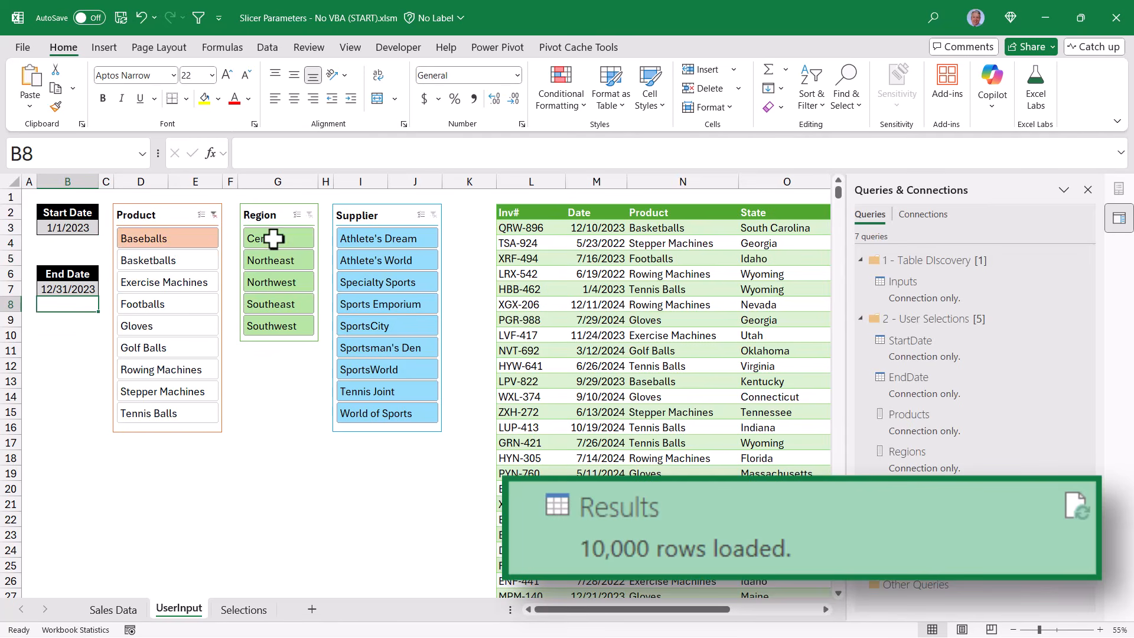
left_click(273, 238)
left_click(349, 238)
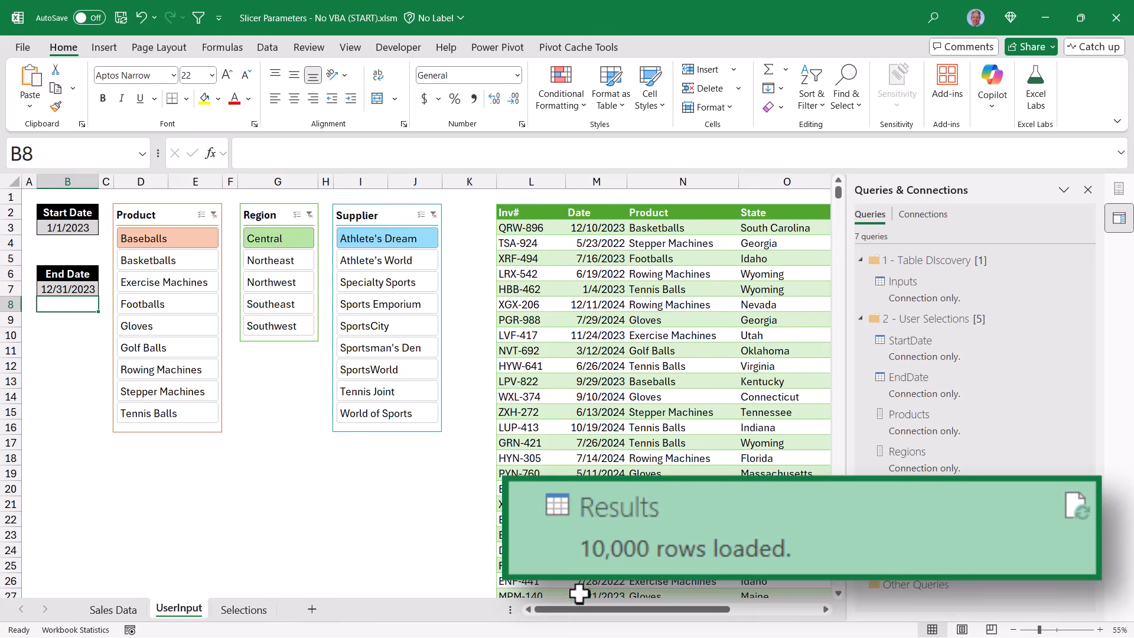
left_click_drag(579, 609, 670, 609)
right_click(388, 254)
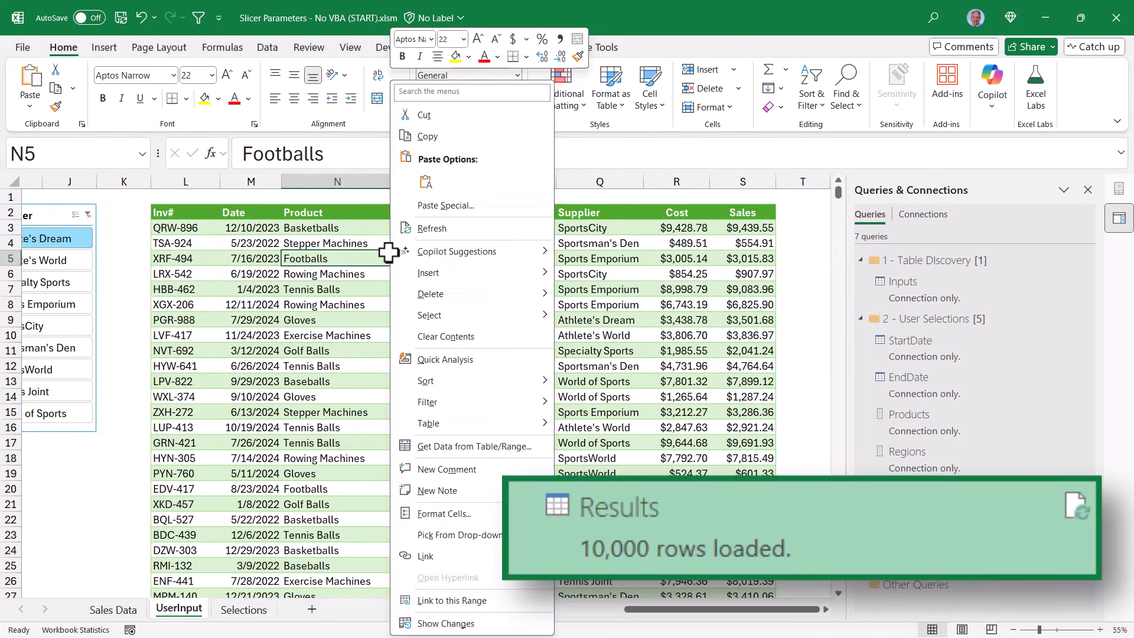
left_click(432, 228)
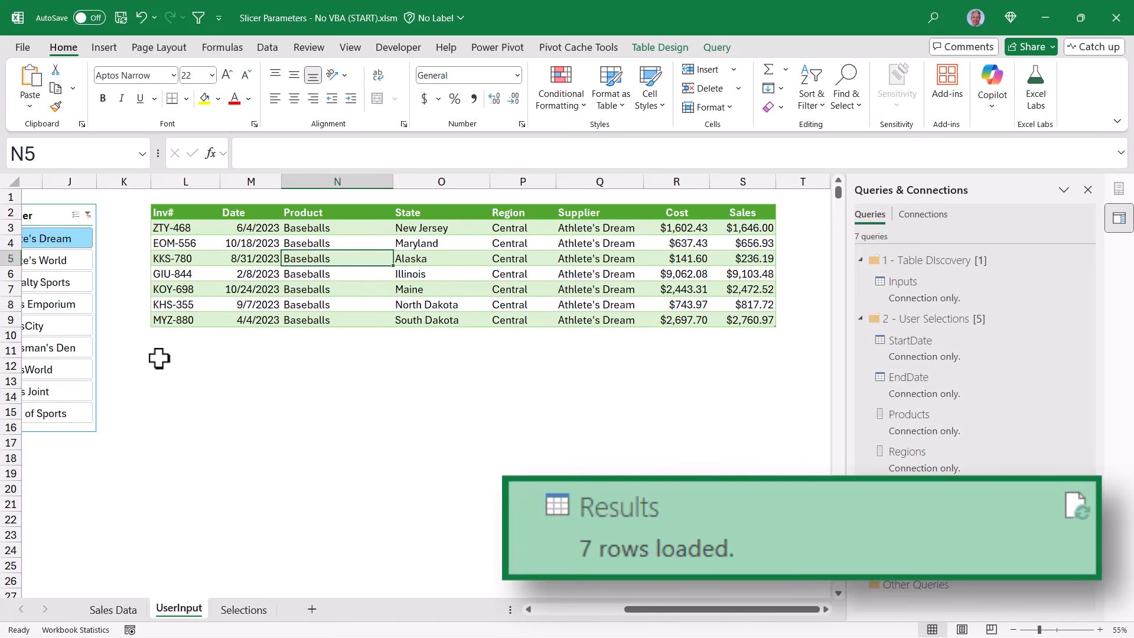
Sort the results table by Date from oldest to newest, then by Sales from largest to smallest.
left_click(254, 245)
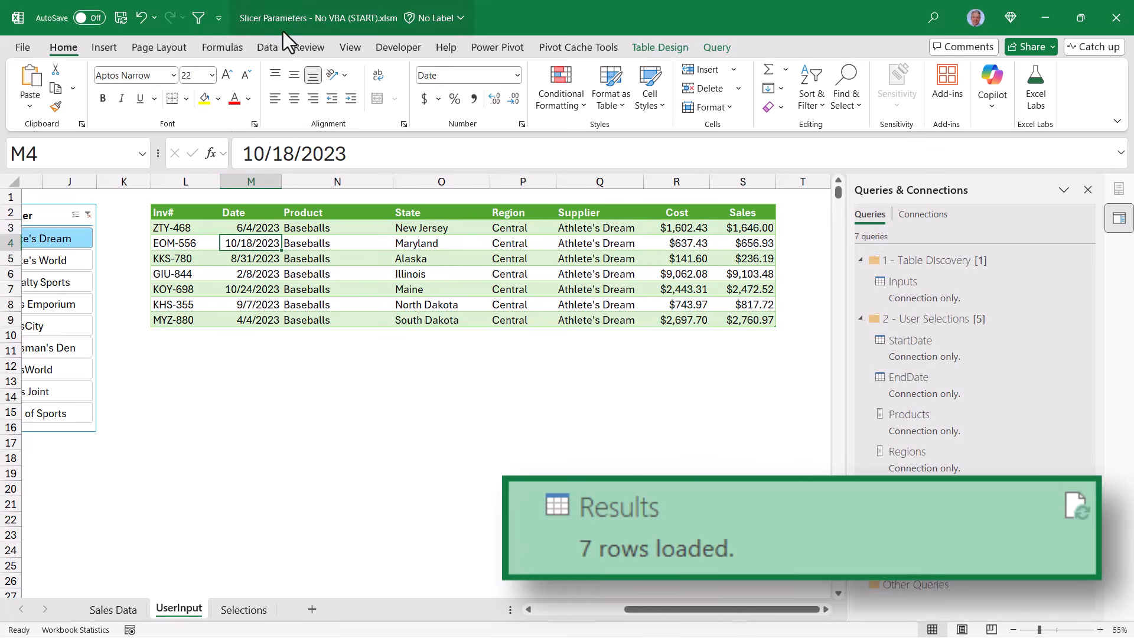
left_click(258, 47)
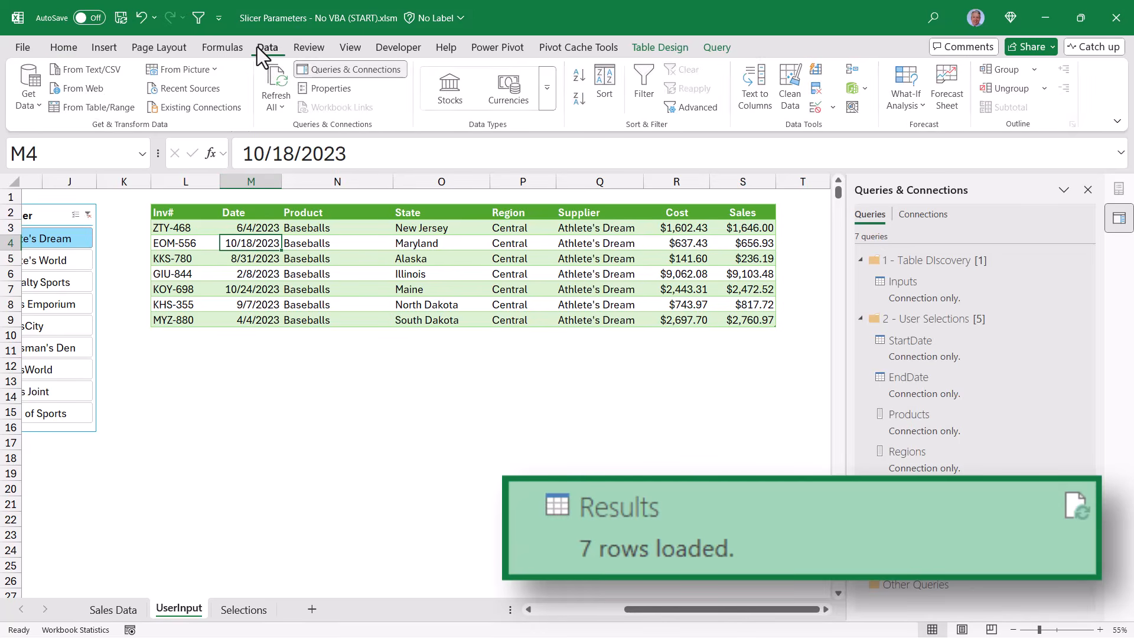
left_click(604, 83)
left_click(484, 426)
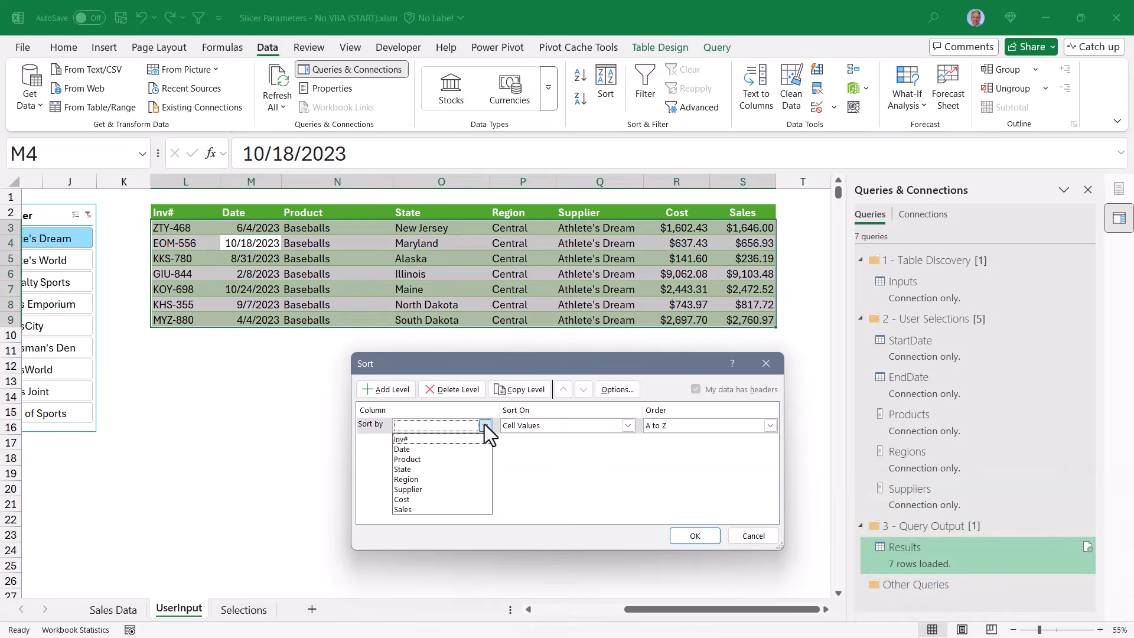
left_click(413, 450)
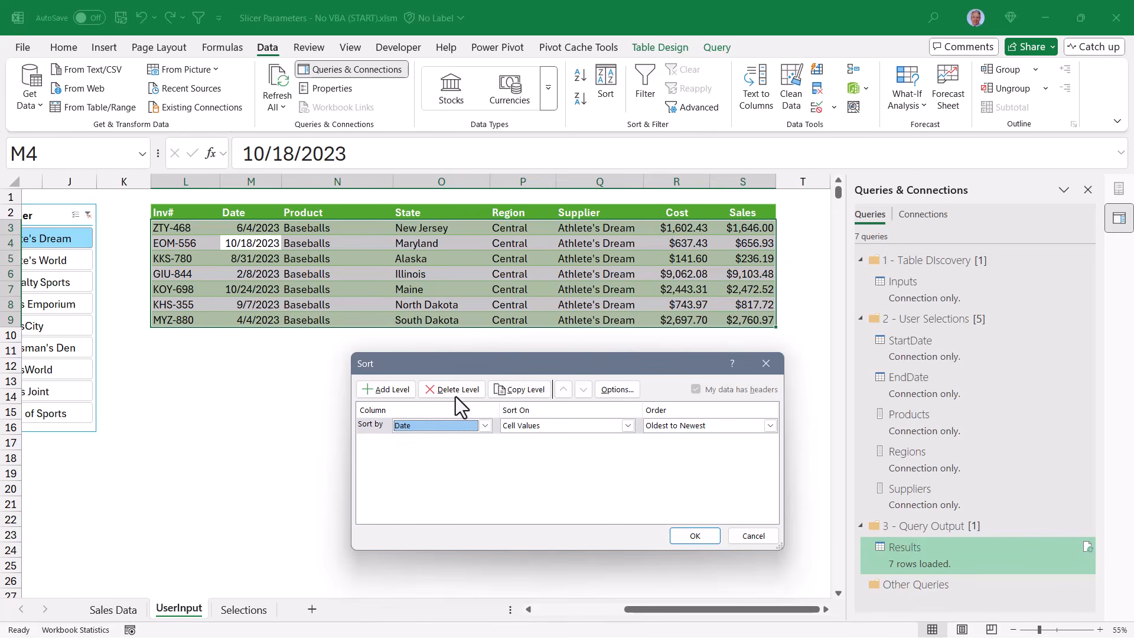
left_click(386, 389)
left_click(484, 441)
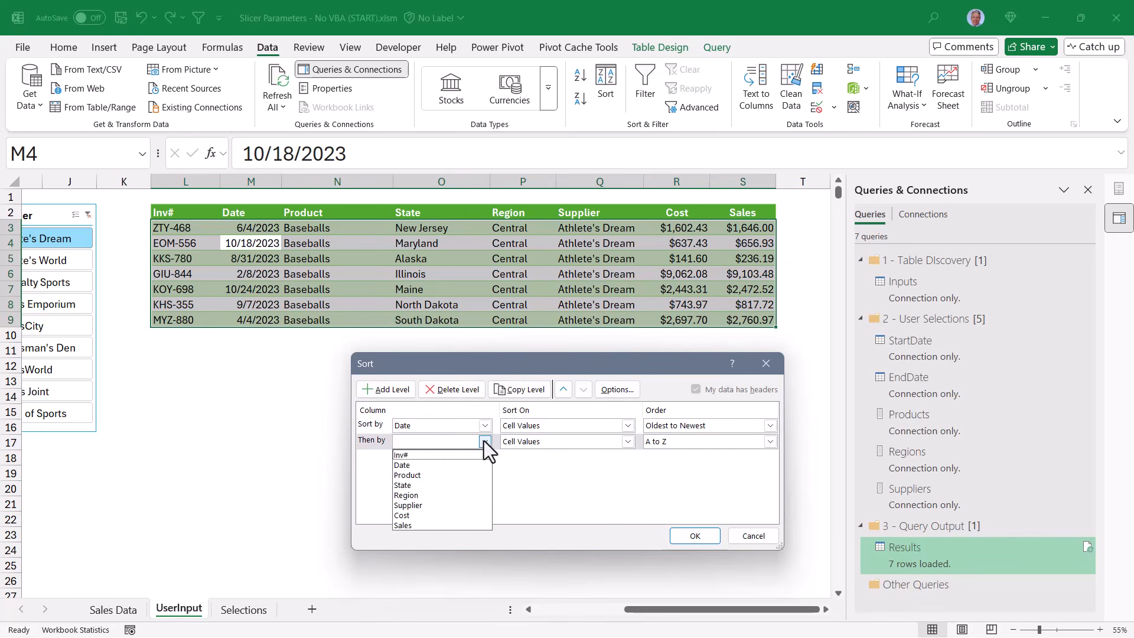
left_click(420, 526)
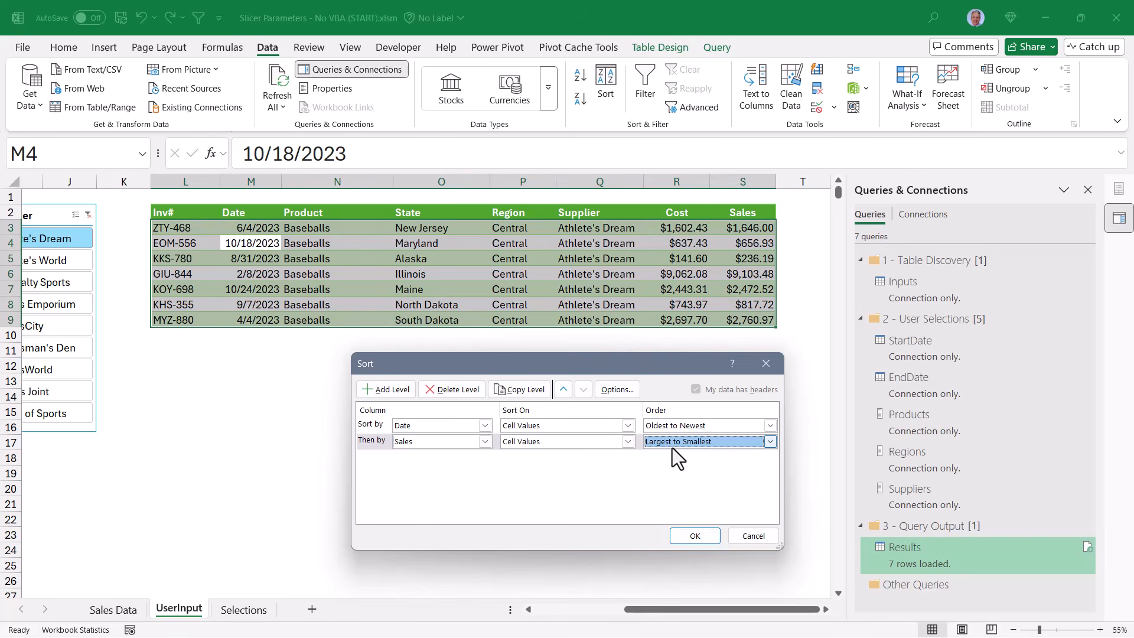
left_click(694, 535)
Change the End Date to 3/31/2023.
left_click_drag(714, 609, 516, 611)
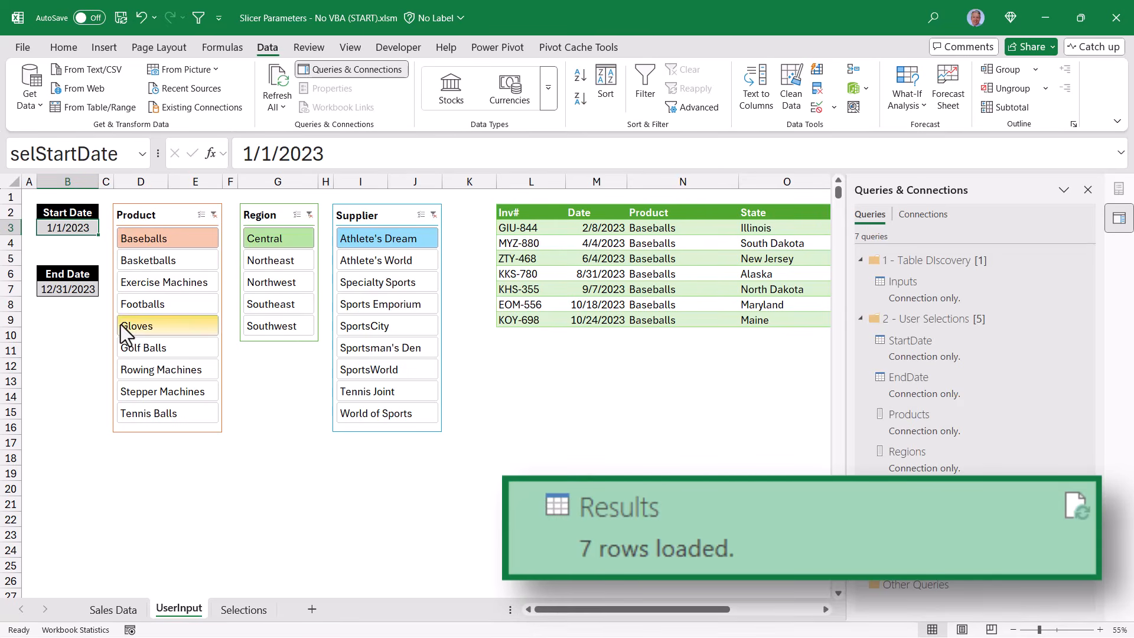
left_click(86, 288)
double_click(246, 154)
type("3")
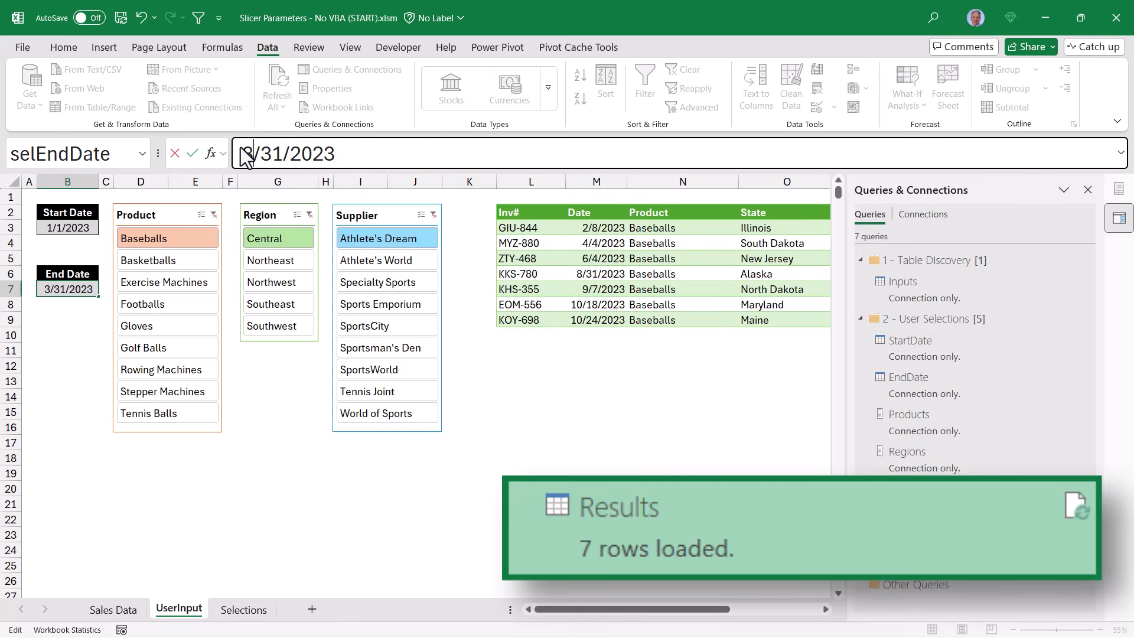
key("Return")
Clear the filters of the Product, Region and Supplier slicers.
left_click(214, 215)
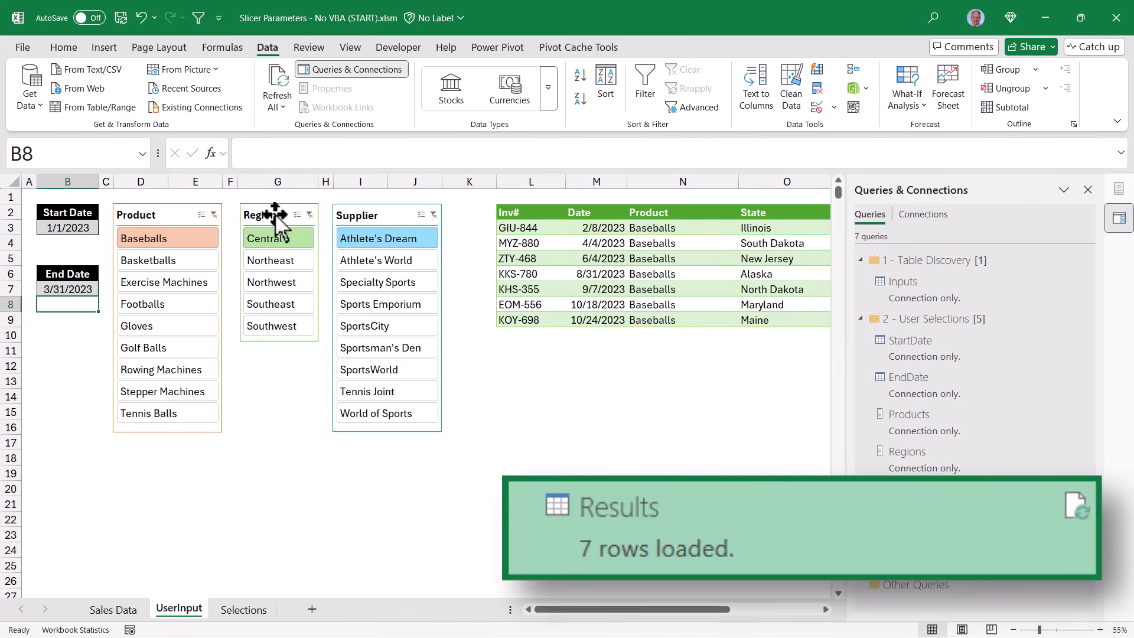
left_click(309, 215)
left_click(433, 215)
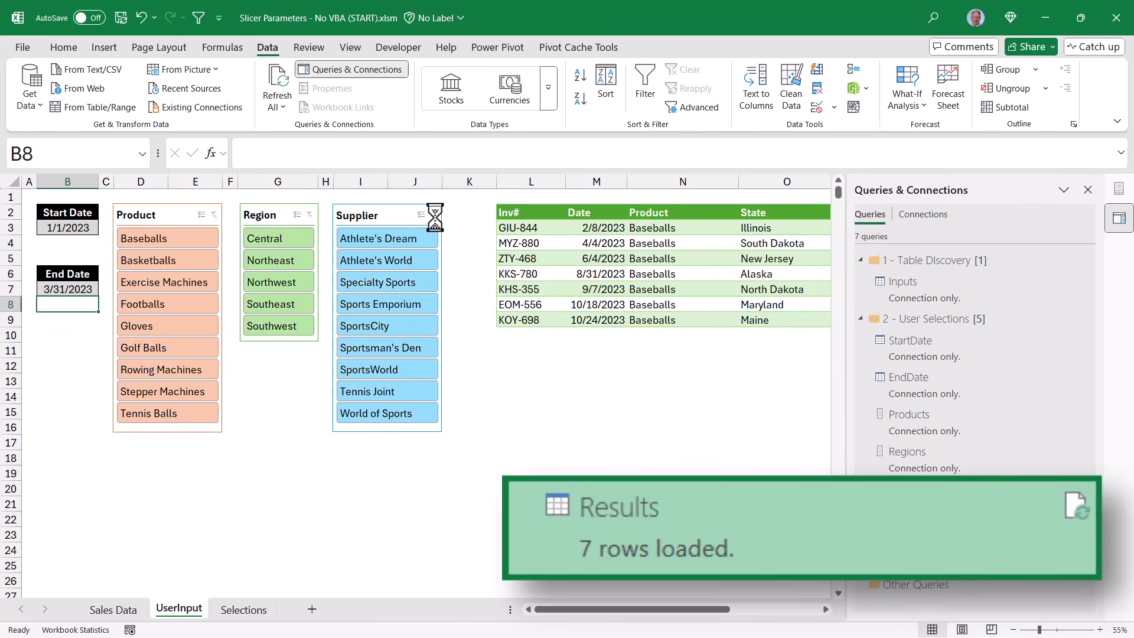
left_click_drag(645, 609, 728, 610)
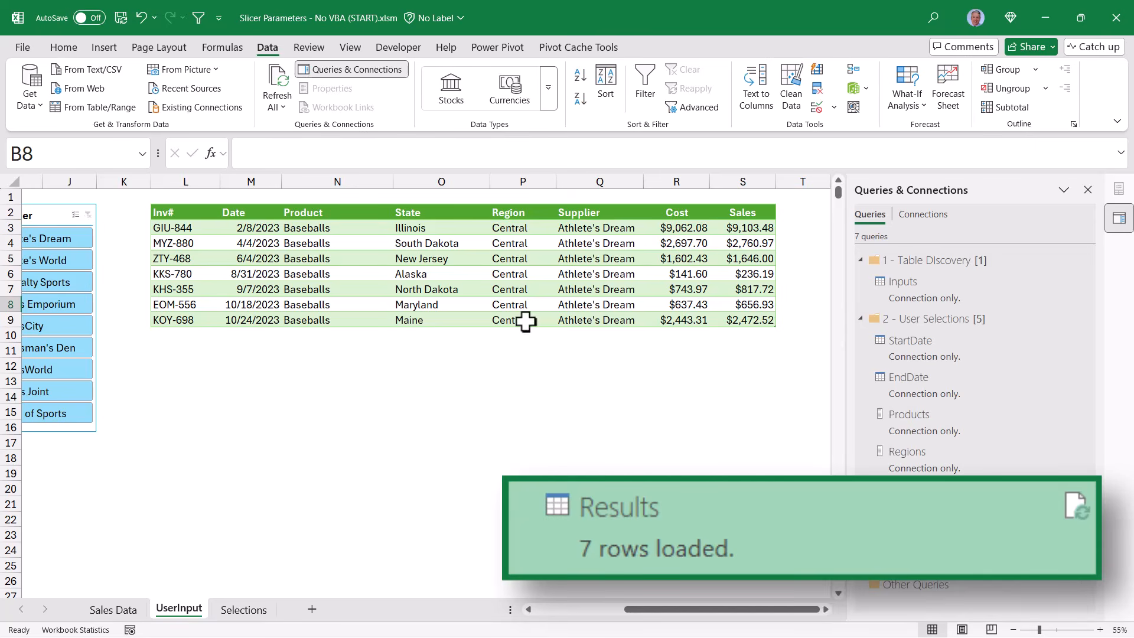
Refresh the results table with the cleared slicers and check the Date and Sales sort order in the 1/1/2023 rows.
right_click(495, 274)
left_click(523, 222)
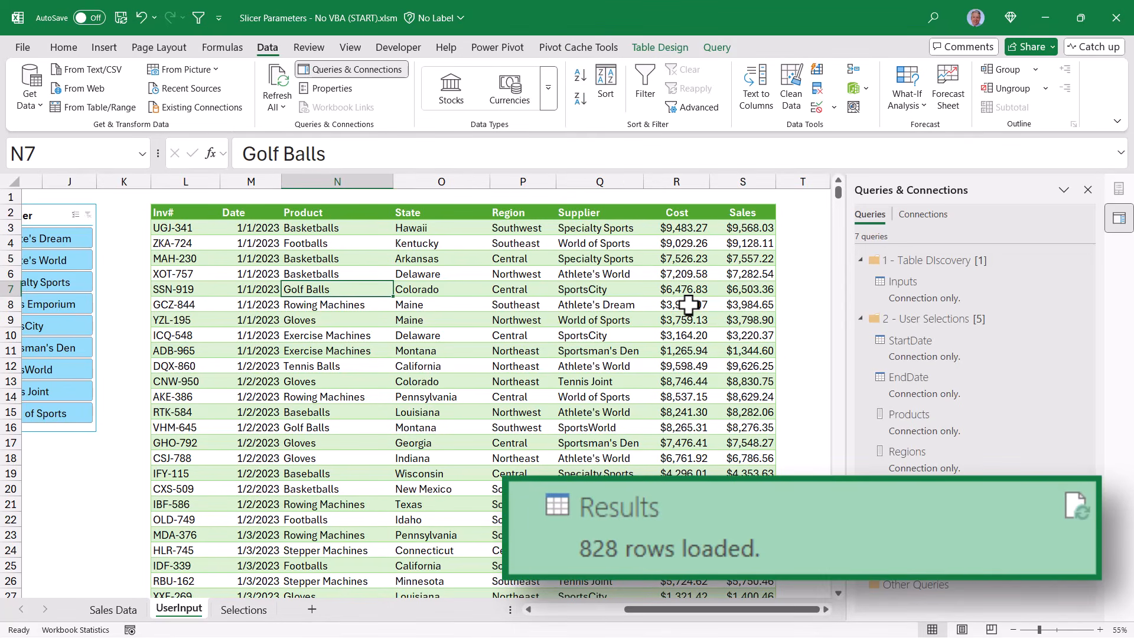
left_click_drag(178, 227, 735, 360)
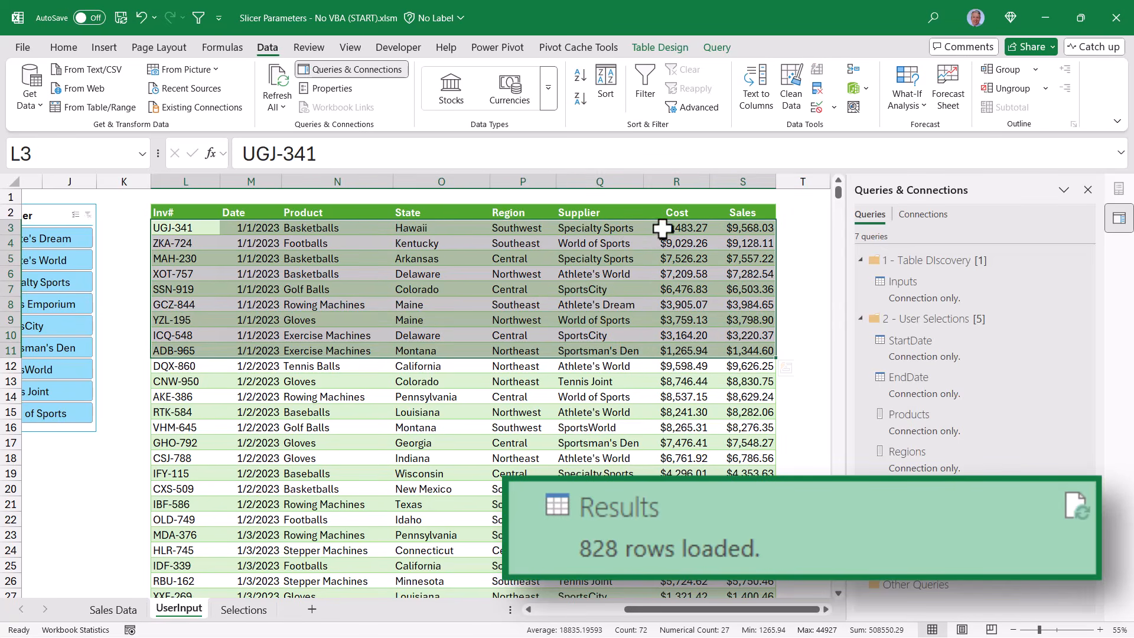
left_click_drag(754, 230, 757, 353)
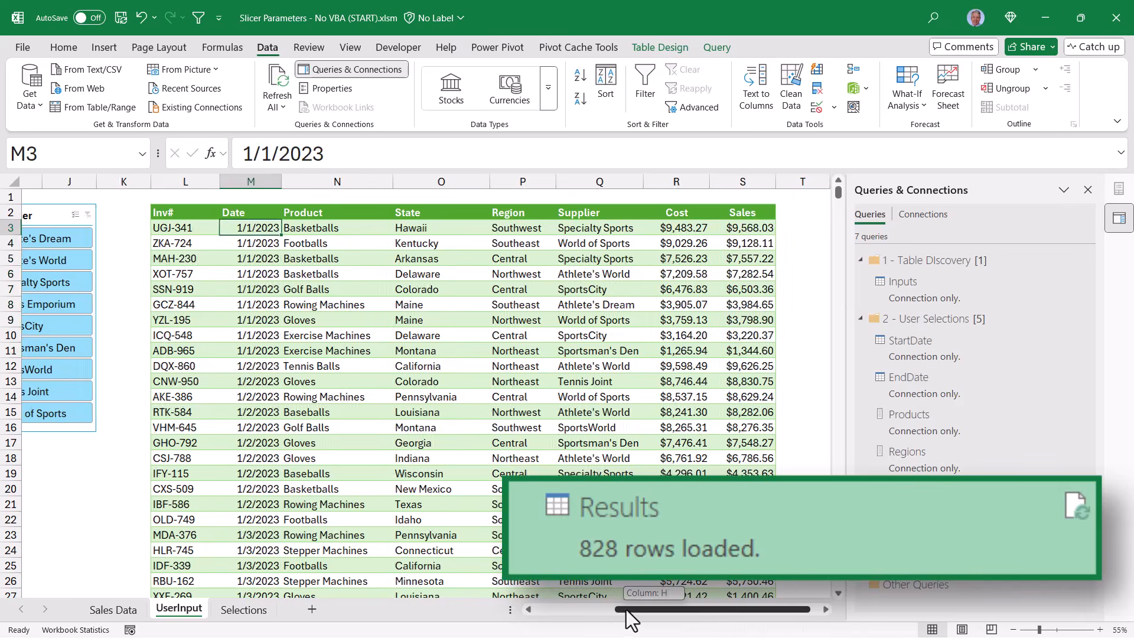
Limit the slicers to Footballs, Northwest and SportsCity, and refresh the results table.
left_click_drag(626, 610, 473, 610)
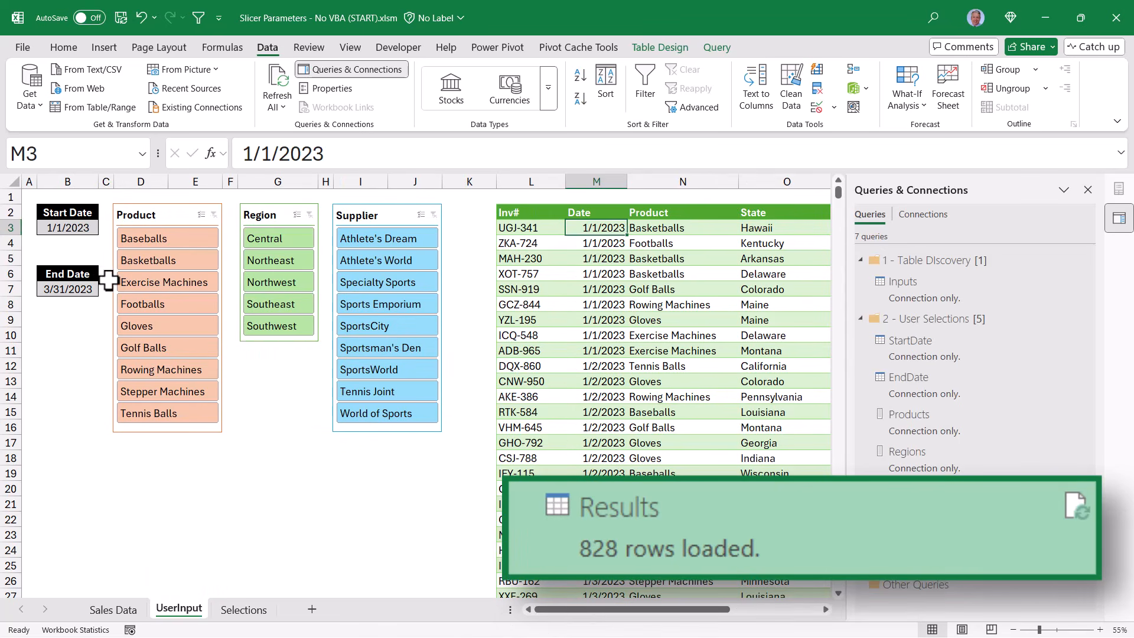
left_click(160, 300)
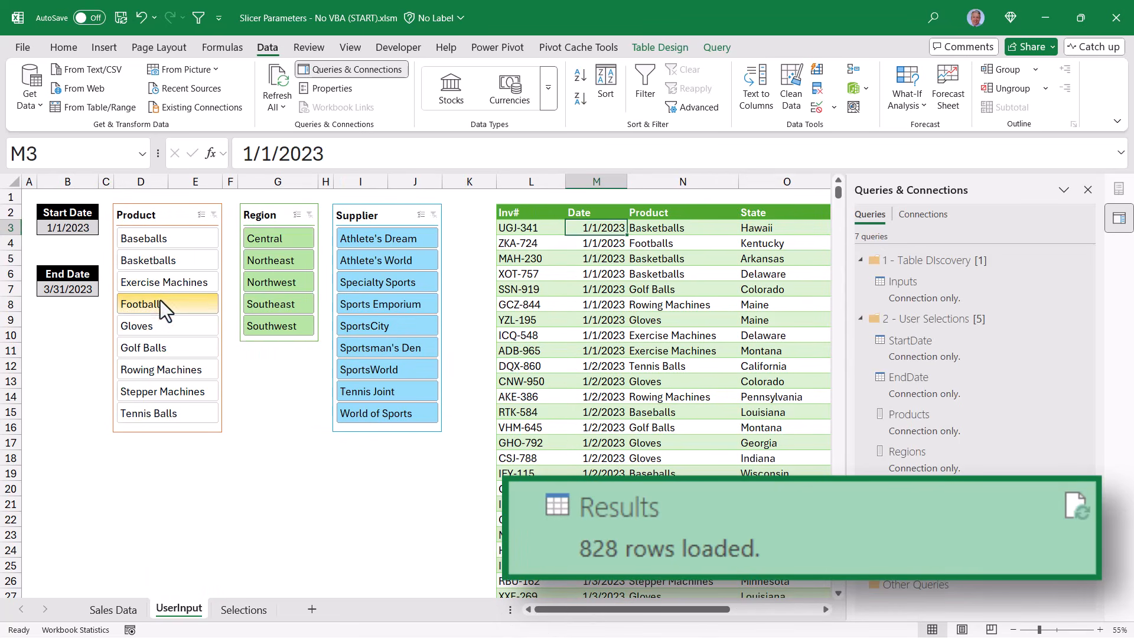
left_click(262, 284)
left_click(381, 324)
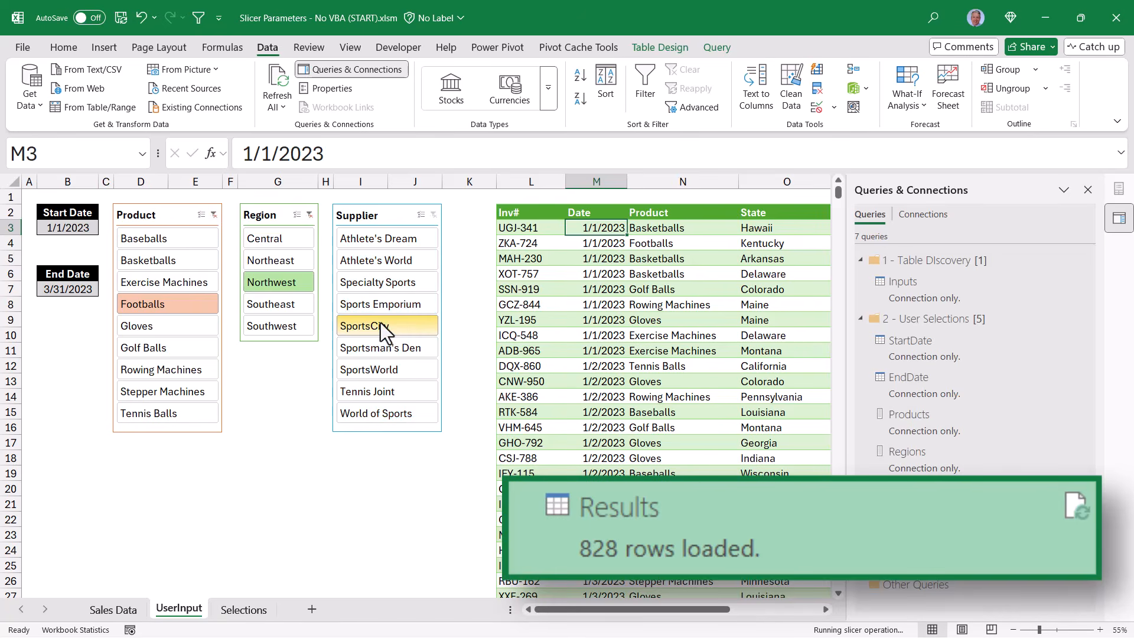
left_click_drag(679, 609, 771, 610)
right_click(466, 350)
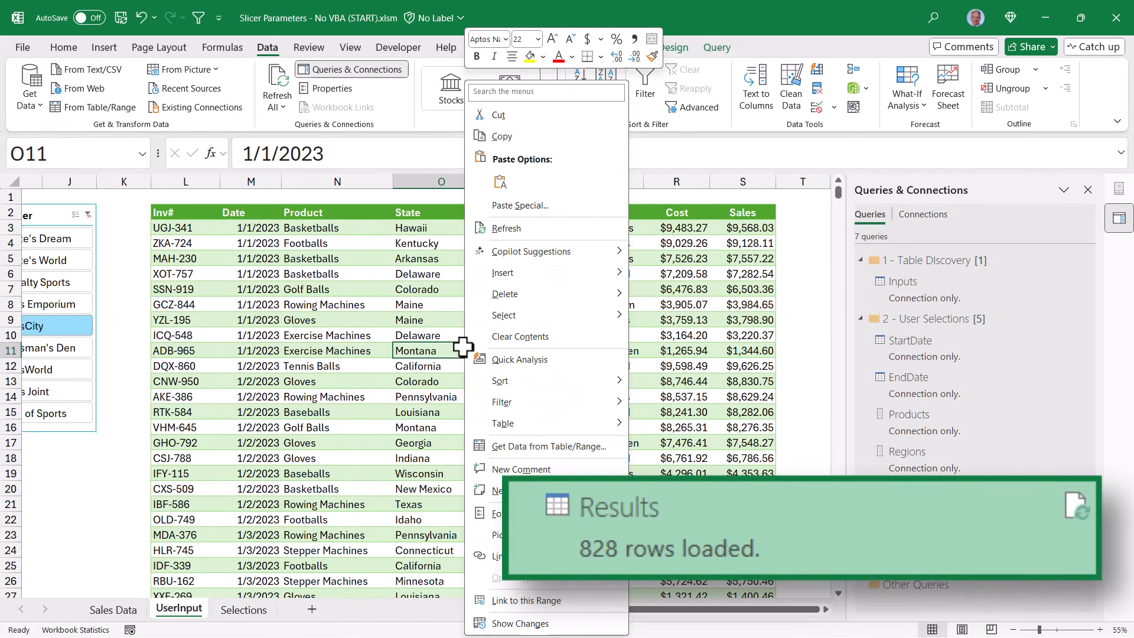
left_click(519, 228)
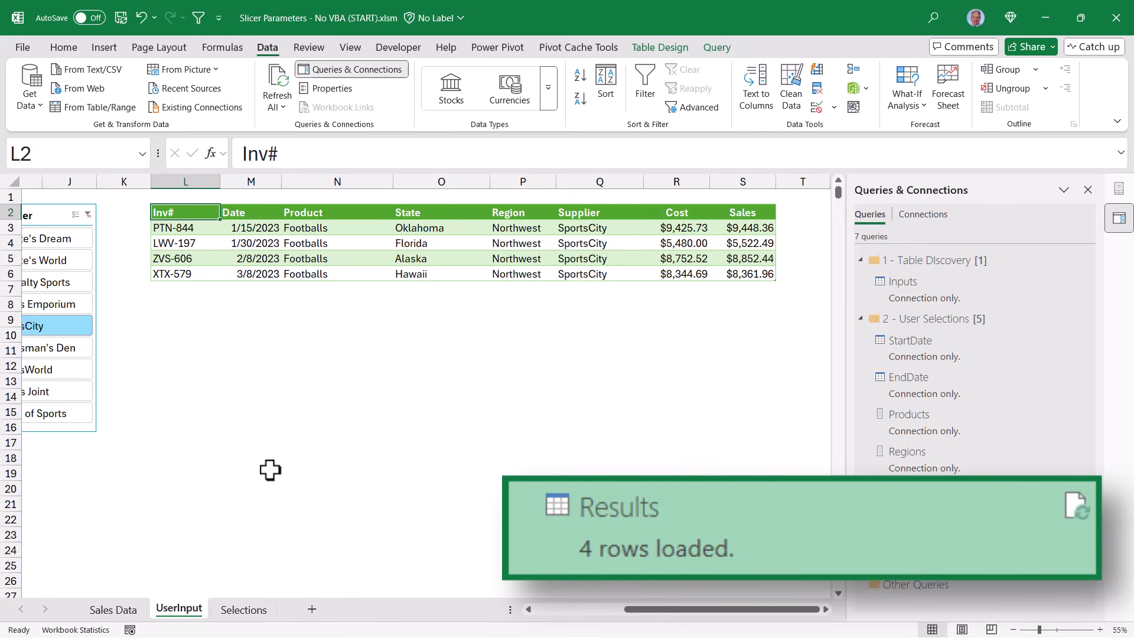
Clear the Product, Region and Supplier slicer filters to select all items again.
scroll(271, 469, "left", 3)
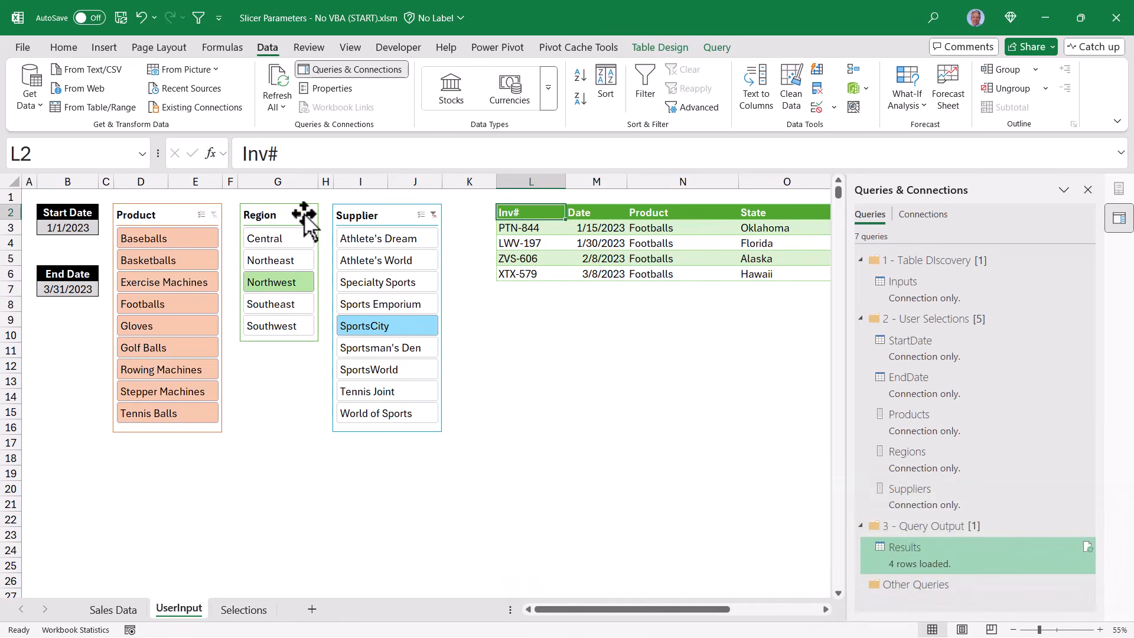
left_click(434, 214)
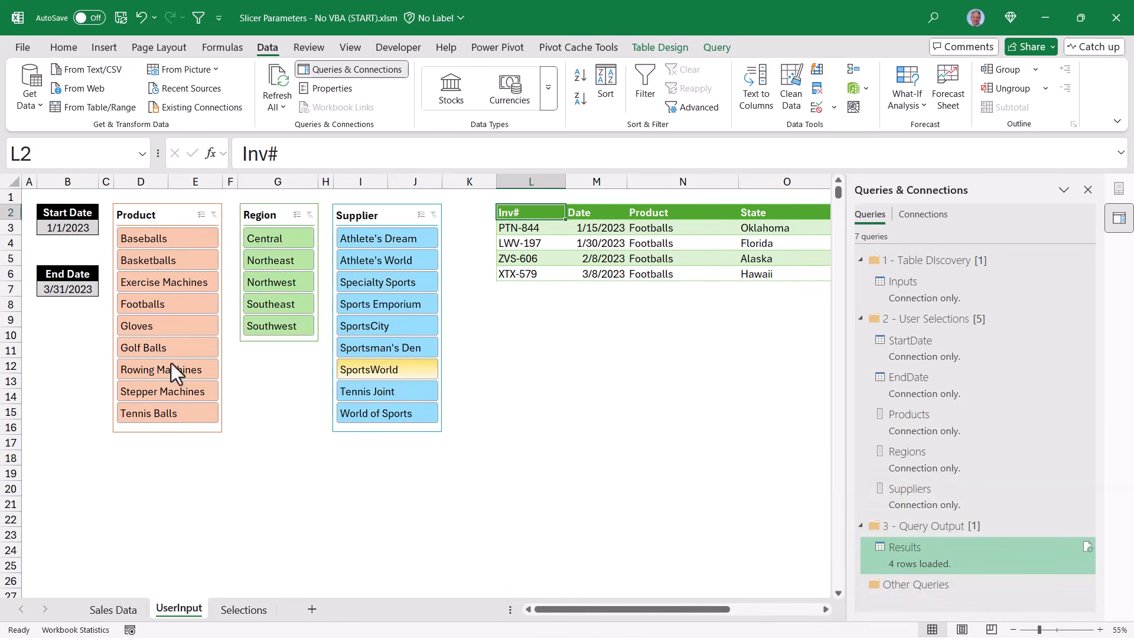
Review the Selections sheet with its helper lists, hide that sheet, and return to the slicers on the UserInput sheet.
key("ctrl+Page_Down")
left_click(183, 614)
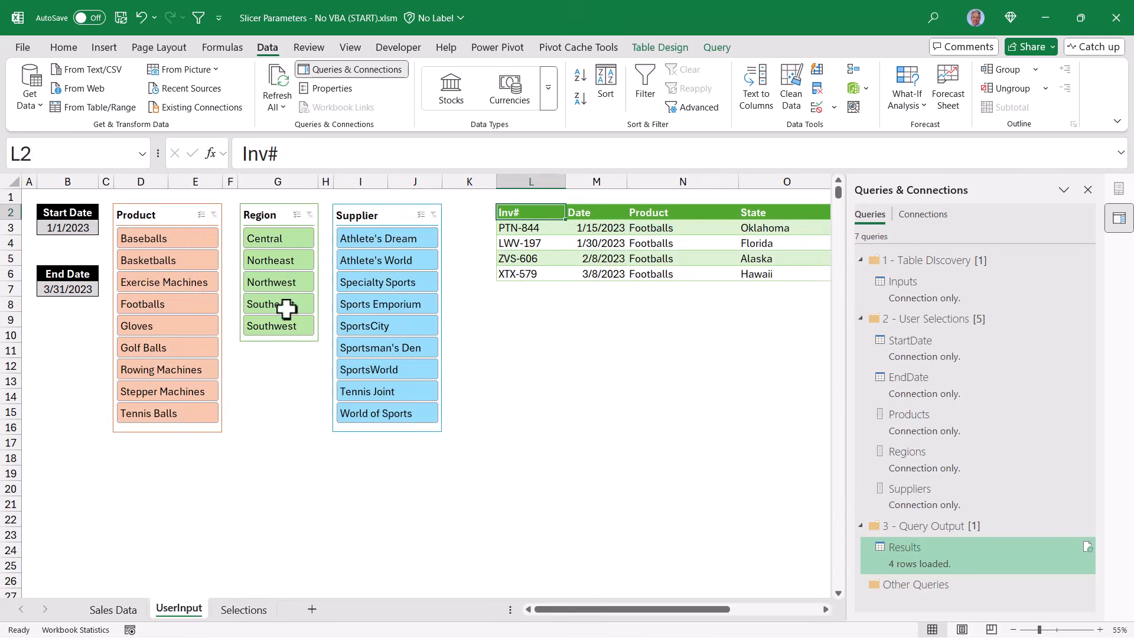
key("ctrl+Page_Down")
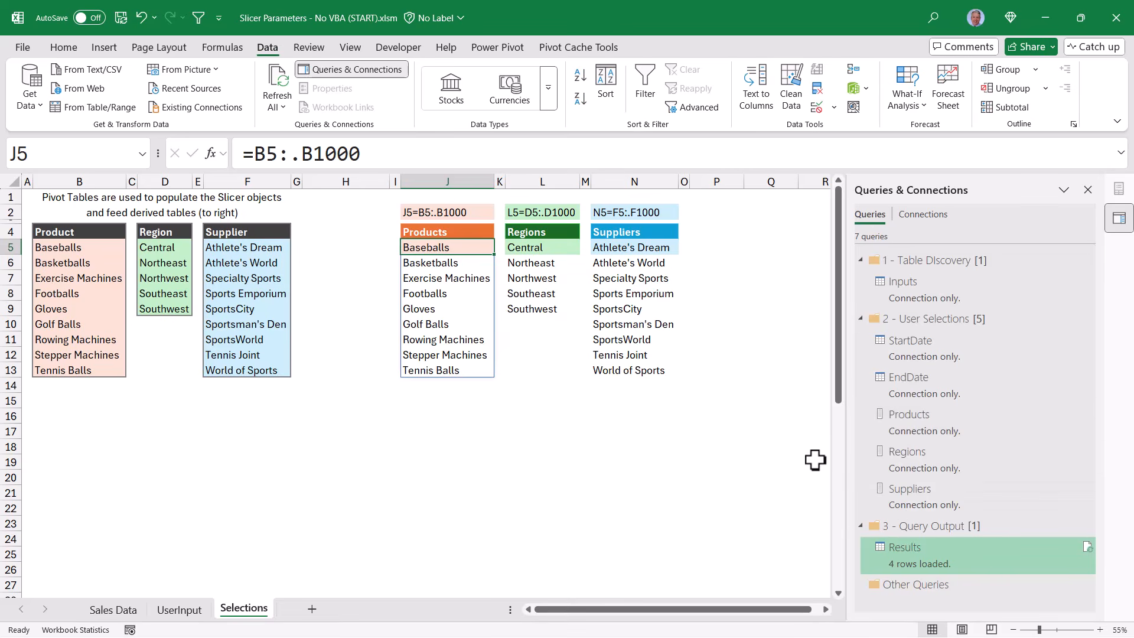
key("ctrl+Page_Up")
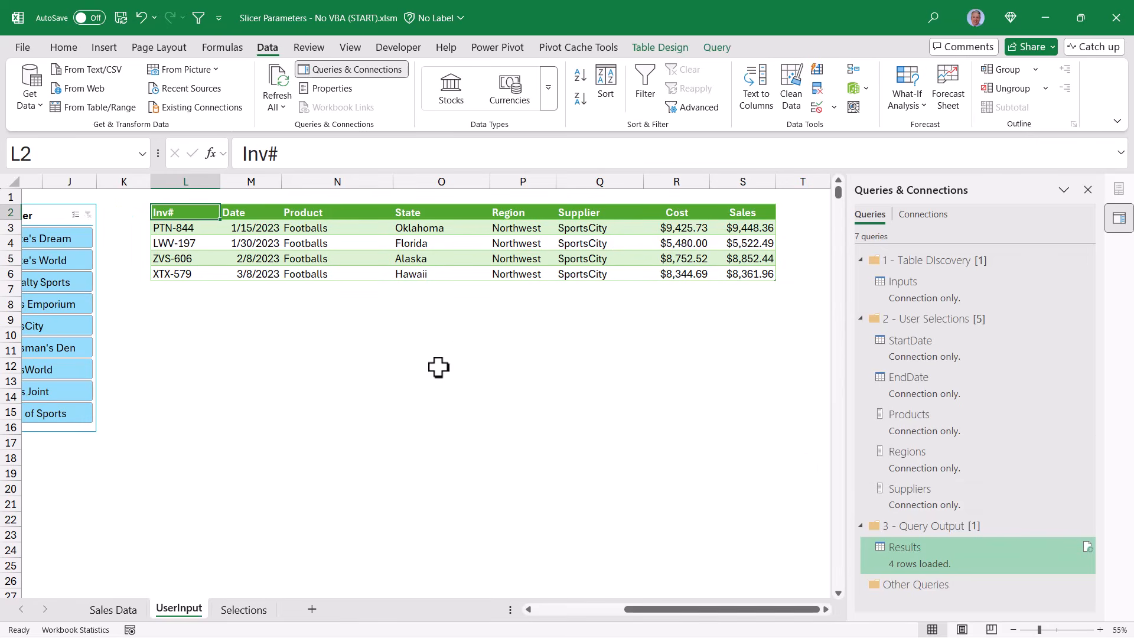
left_click(244, 609)
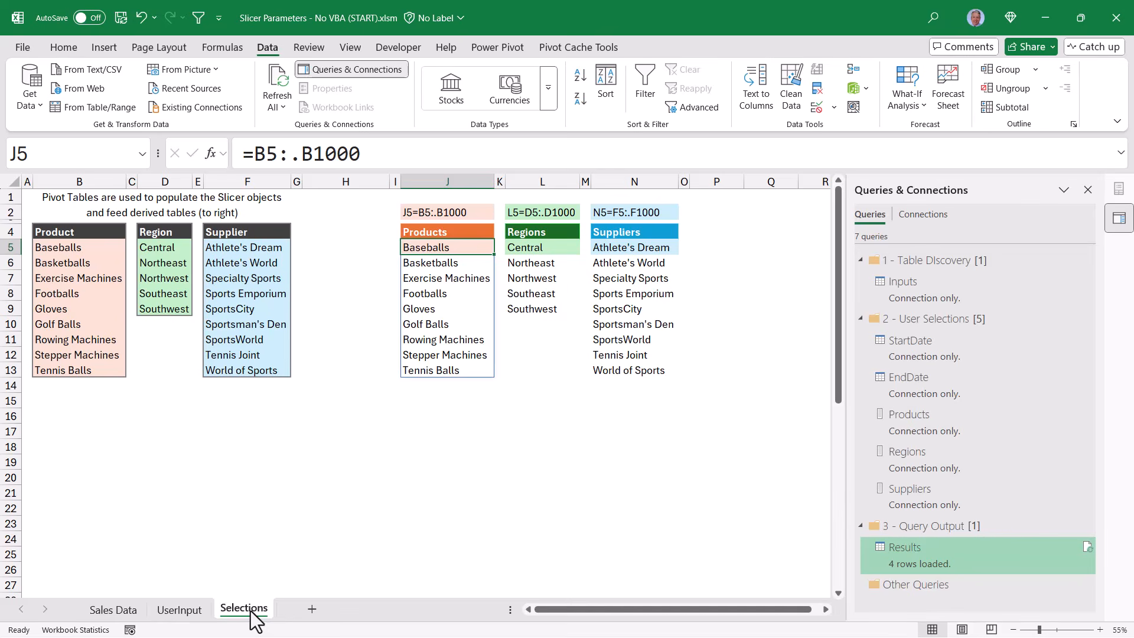
right_click(252, 614)
left_click(282, 509)
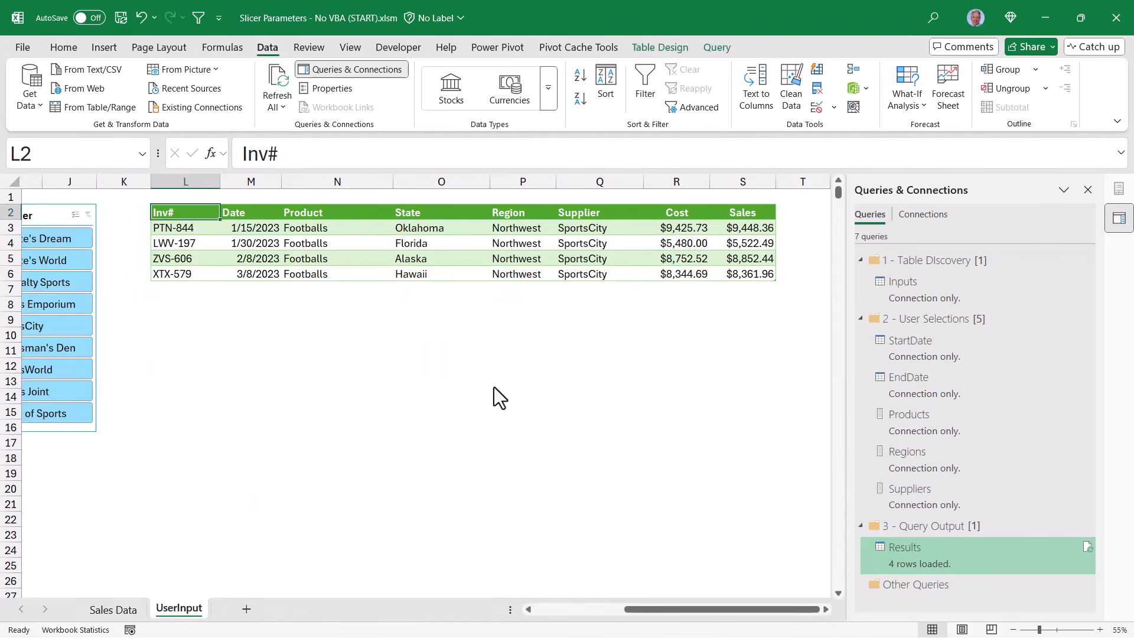
scroll(494, 387, "left", 5)
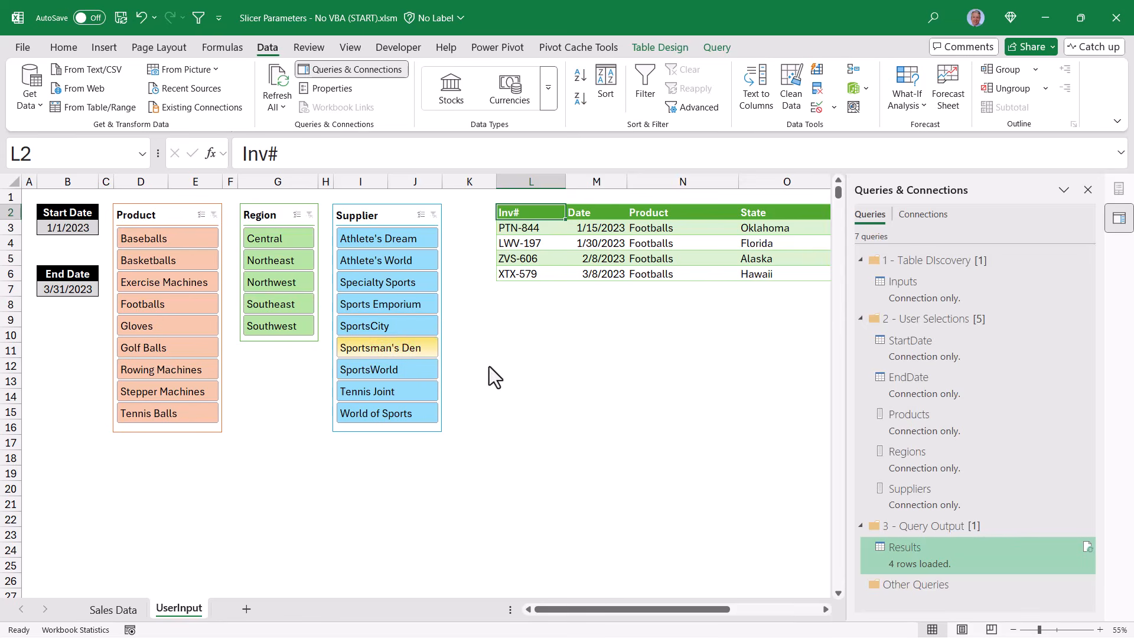